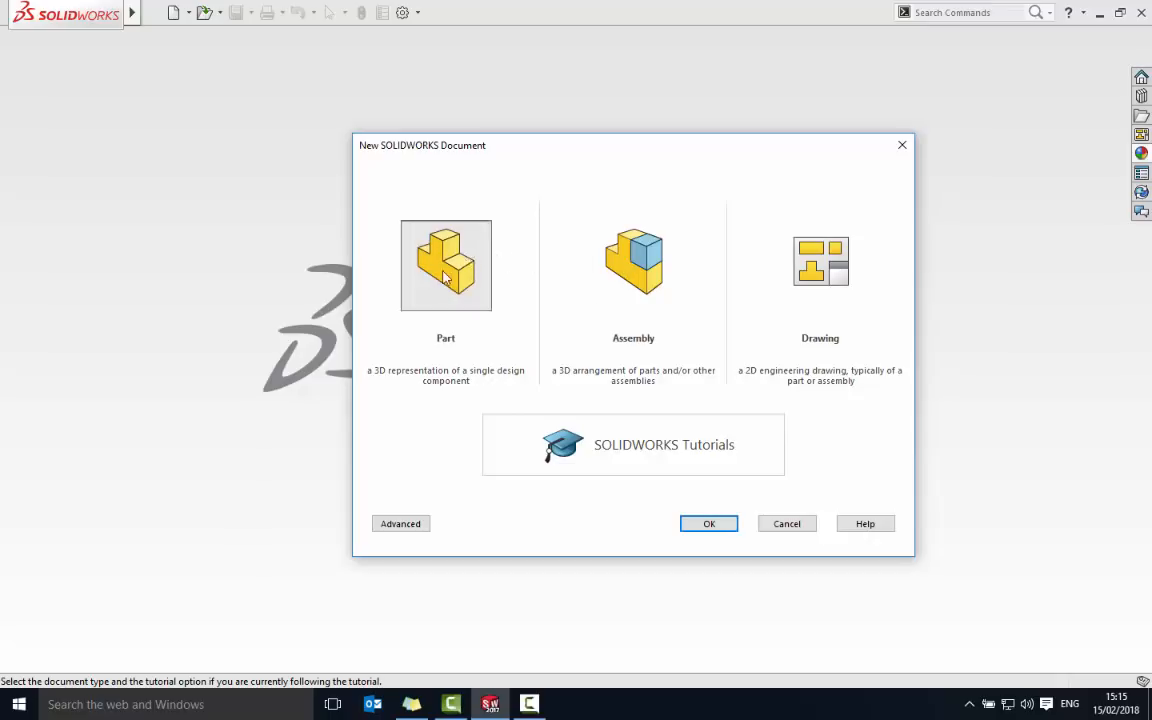
# Step: Create a new part document and start a sketch on the Front Plane
pyautogui.click(707, 523)
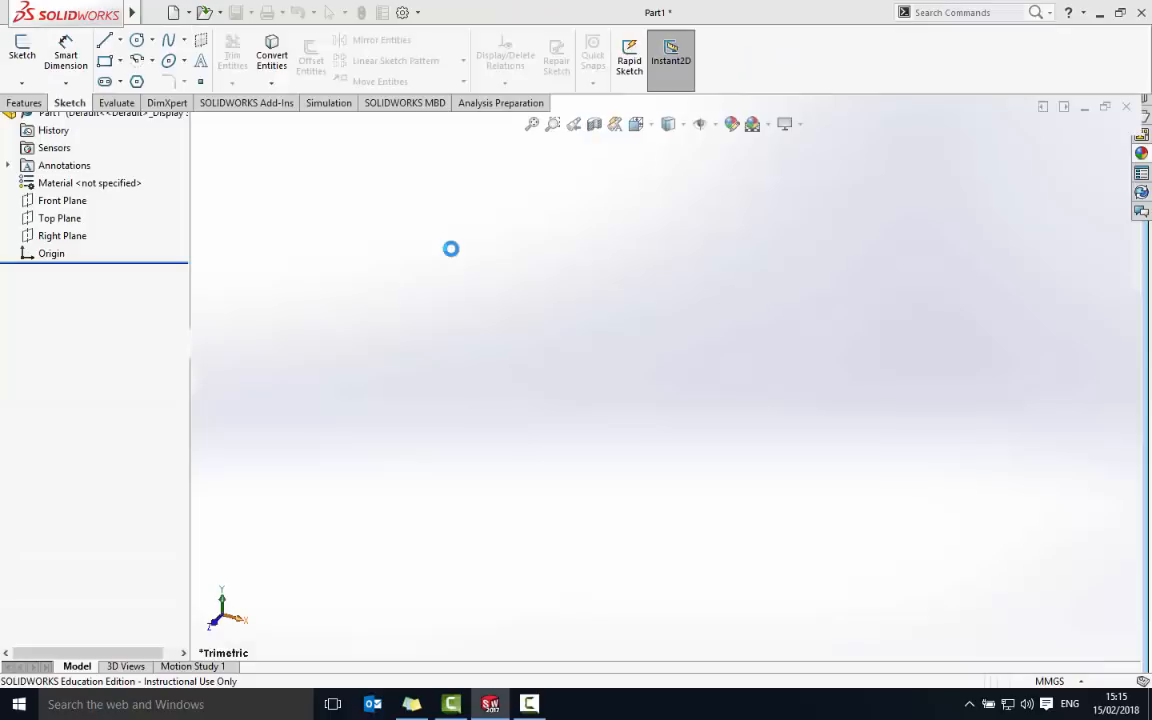
pyautogui.click(21, 55)
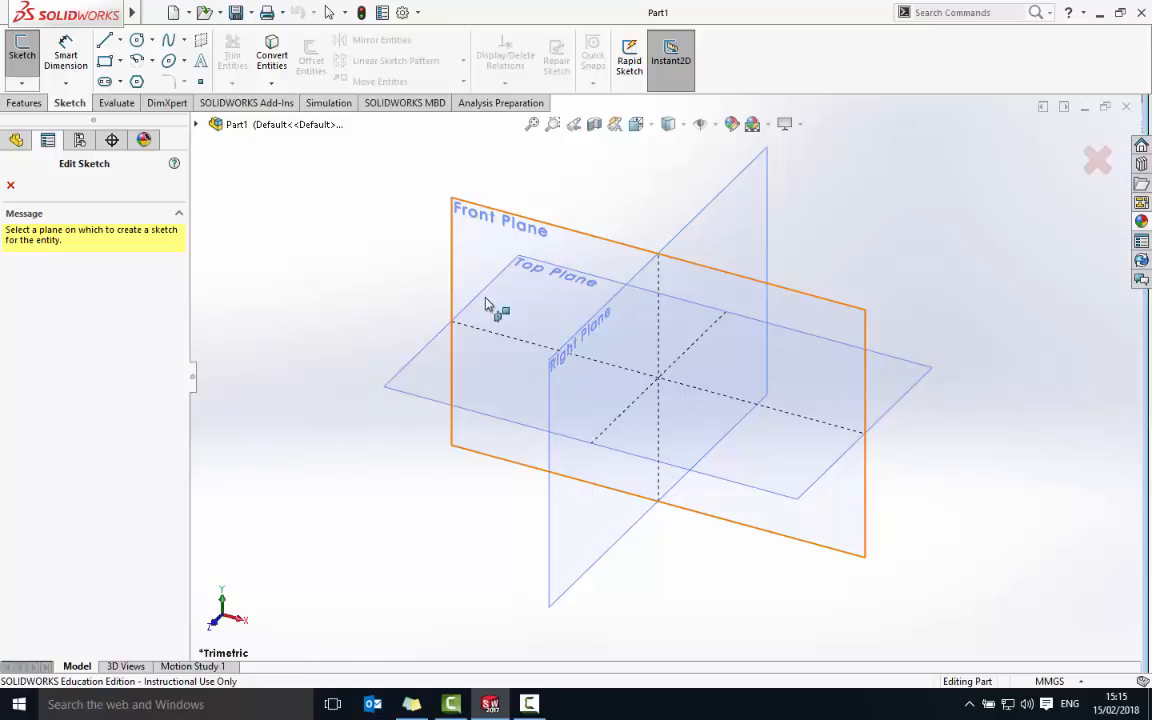
pyautogui.click(489, 240)
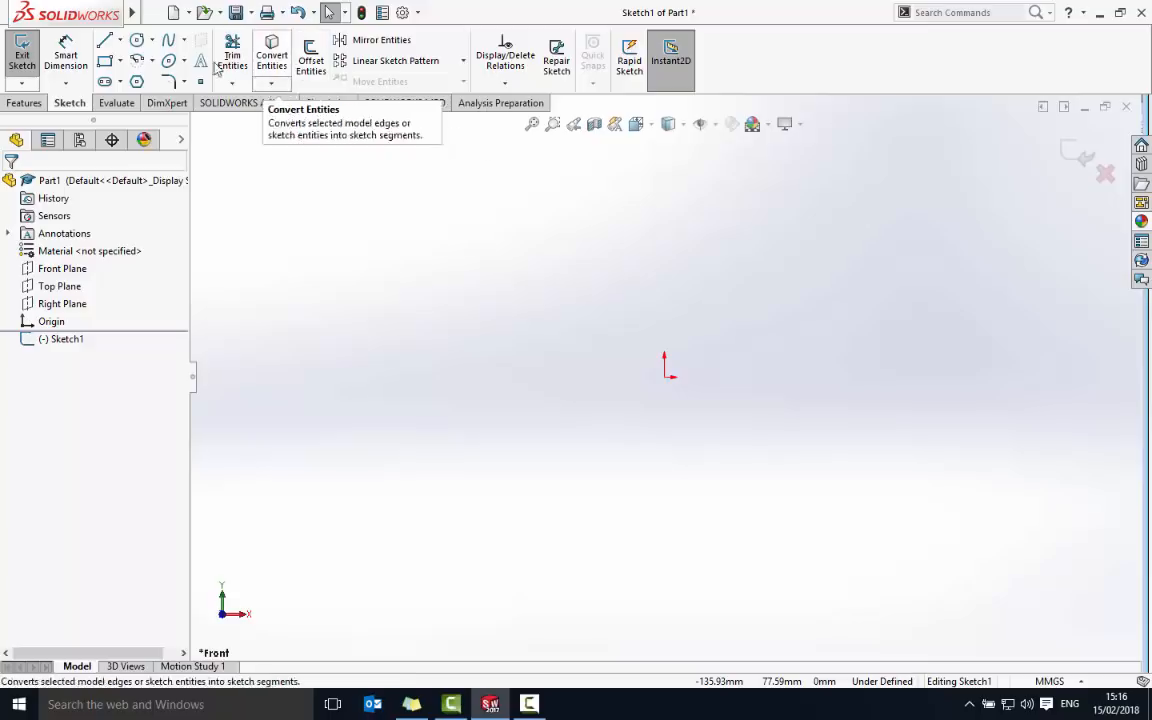
# Step: Sketch an upright corner rectangle from the origin, about 11 mm wide and 60 mm high
pyautogui.click(105, 61)
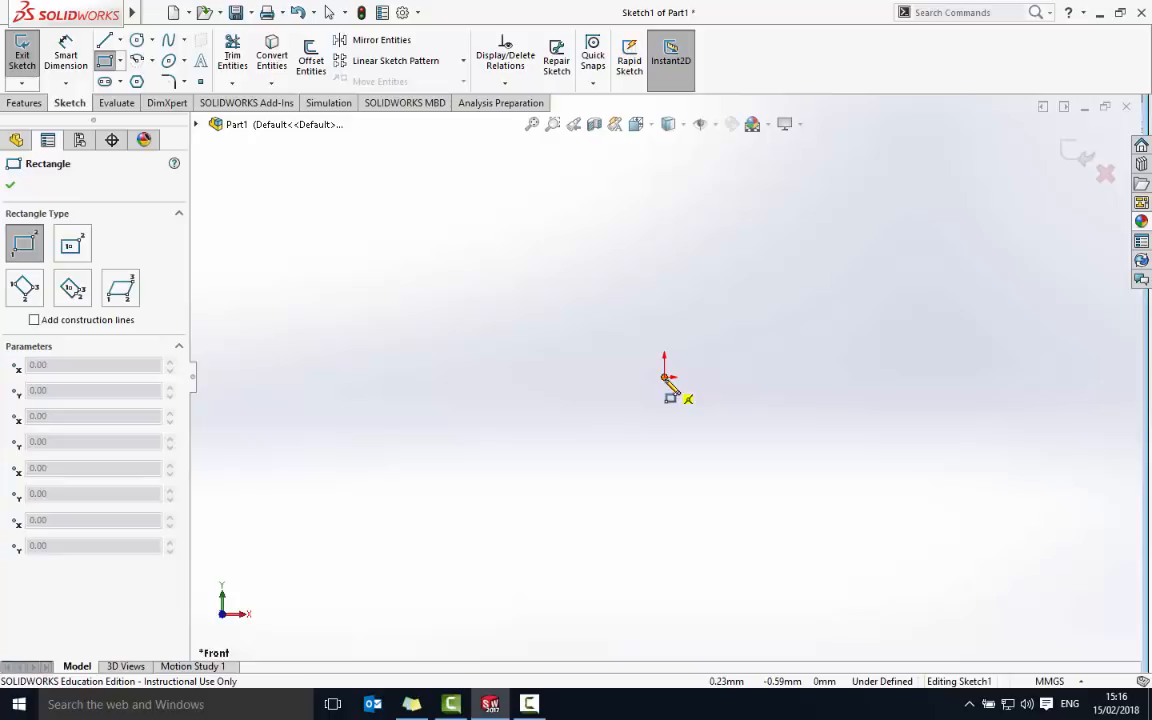
pyautogui.click(664, 376)
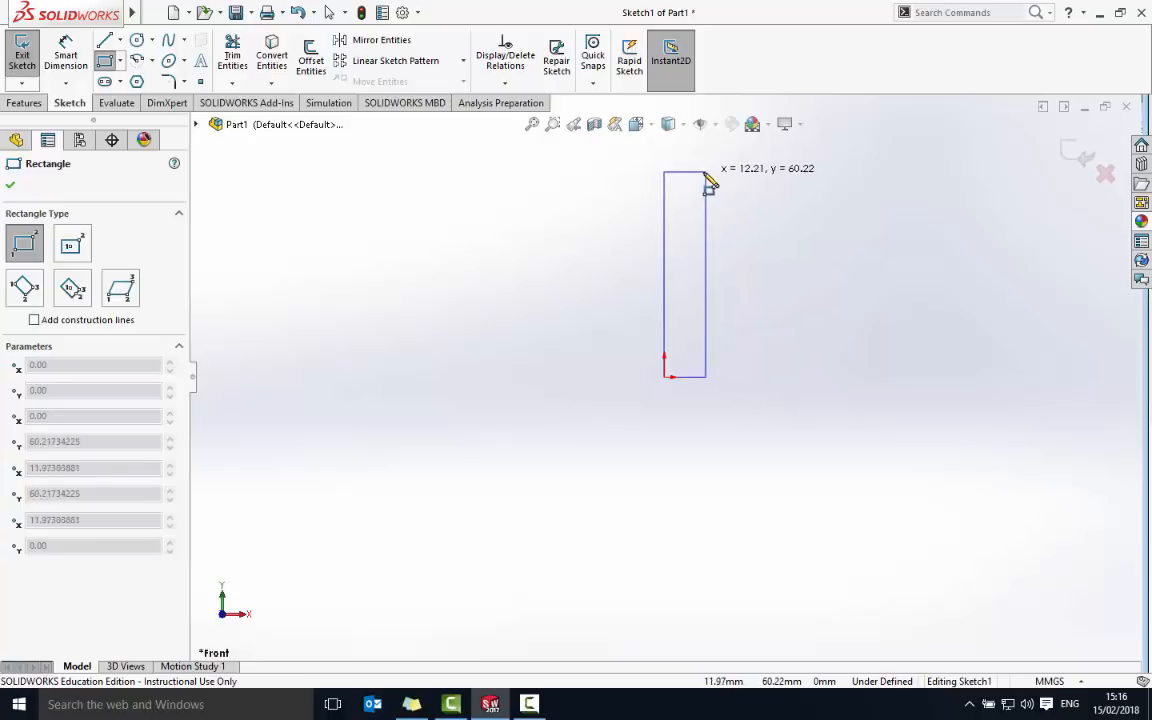
pyautogui.click(702, 173)
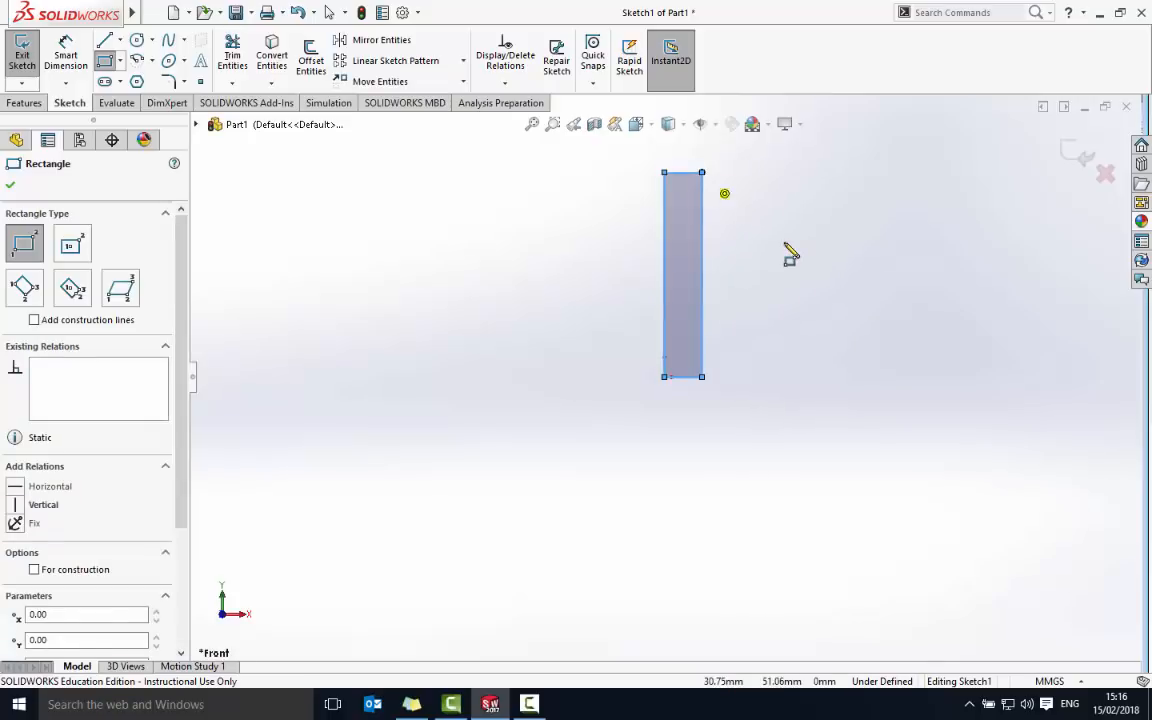
# Step: Examine the rectangle at different zoom levels and fit the whole sketch in view
pyautogui.scroll(-4, 786, 244)
pyautogui.scroll(4, 785, 245)
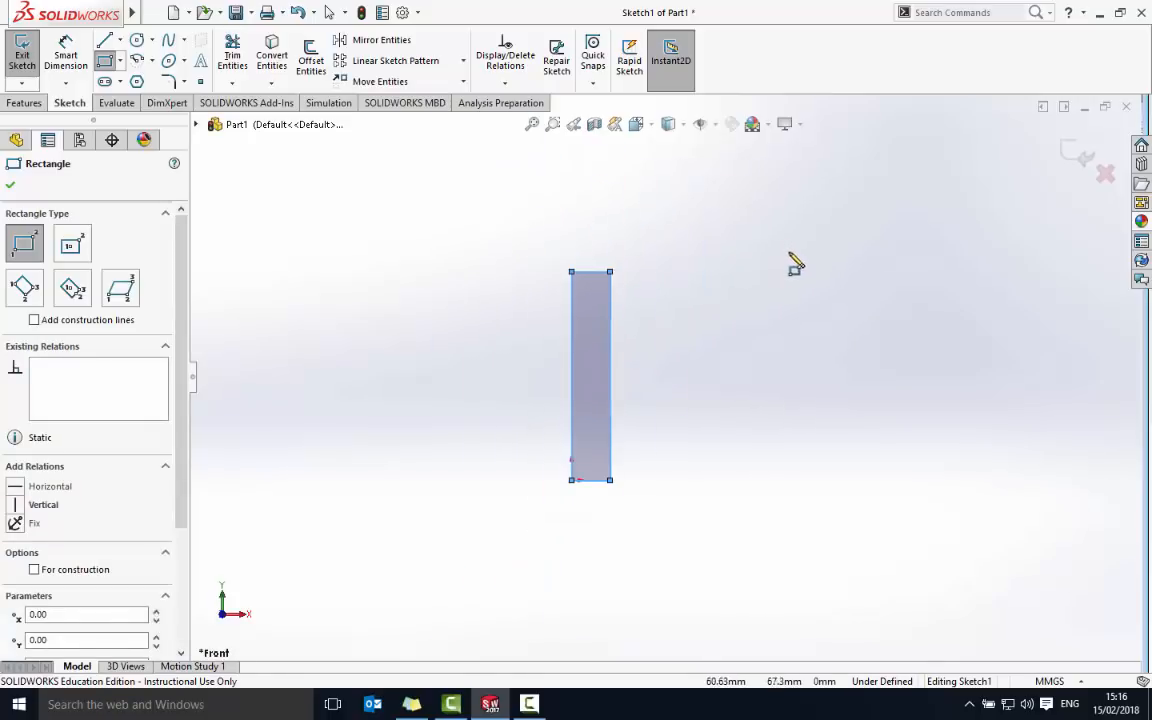
pyautogui.scroll(-1, 950, 385)
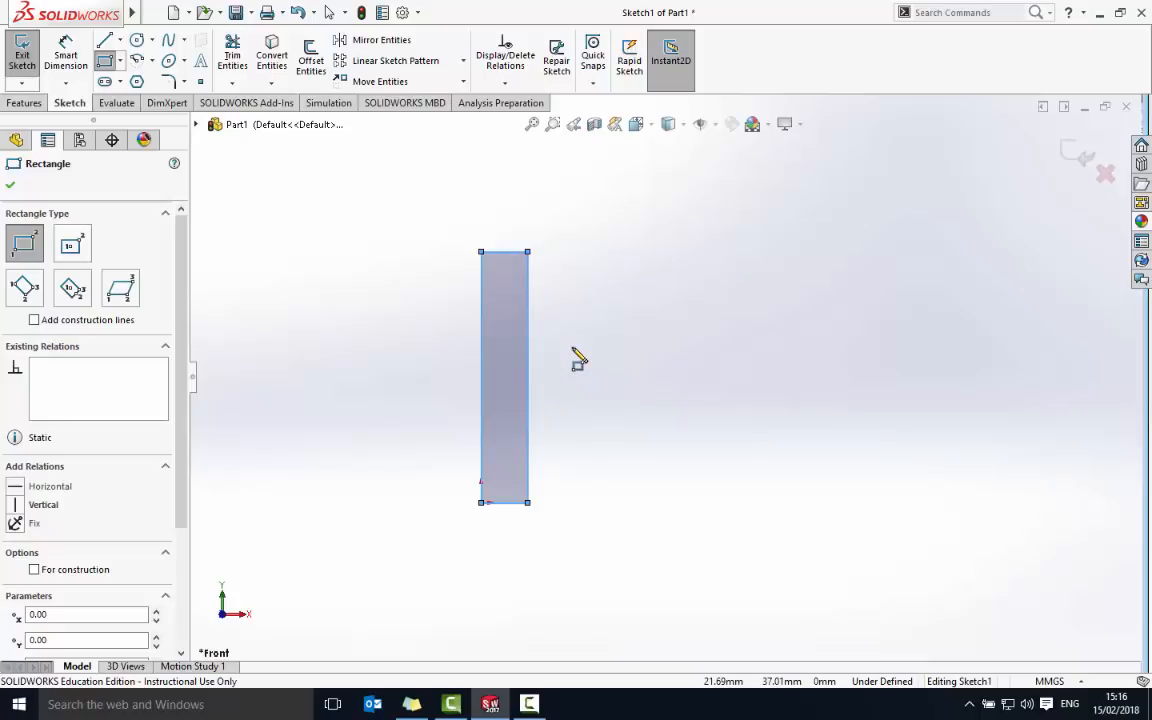
pyautogui.scroll(2, 575, 352)
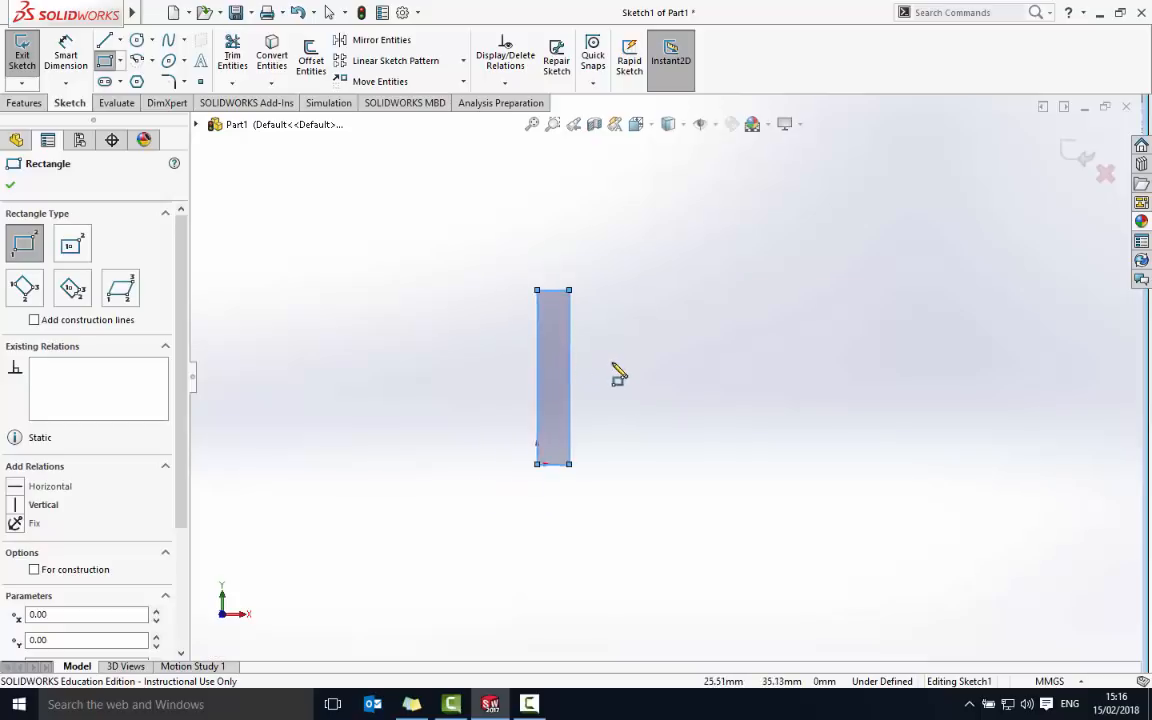
pyautogui.scroll(-3, 617, 373)
pyautogui.scroll(1, 617, 373)
pyautogui.scroll(-1, 773, 416)
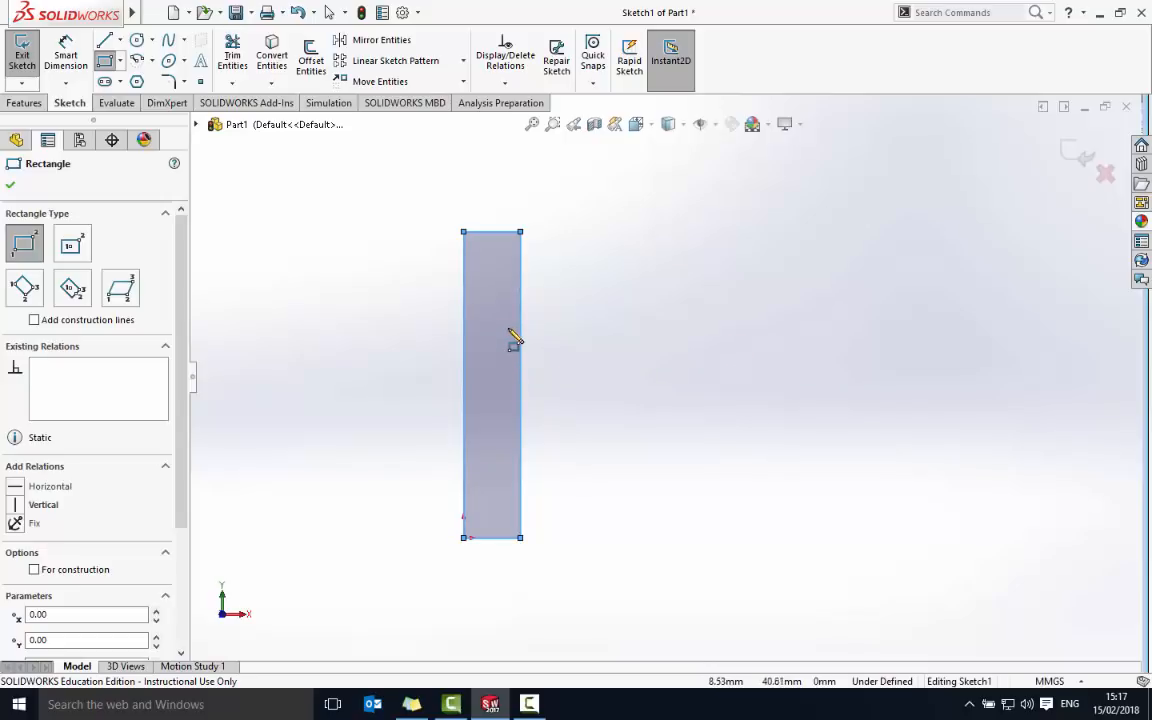
pyautogui.click(532, 125)
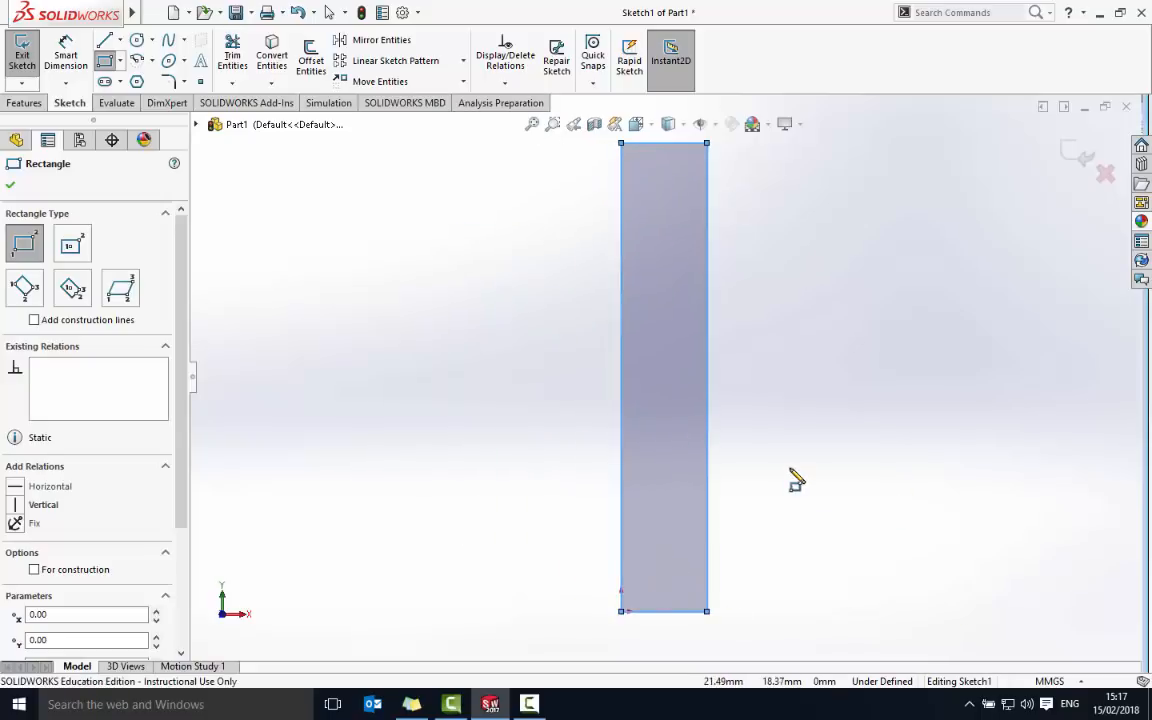
pyautogui.scroll(-2, 815, 403)
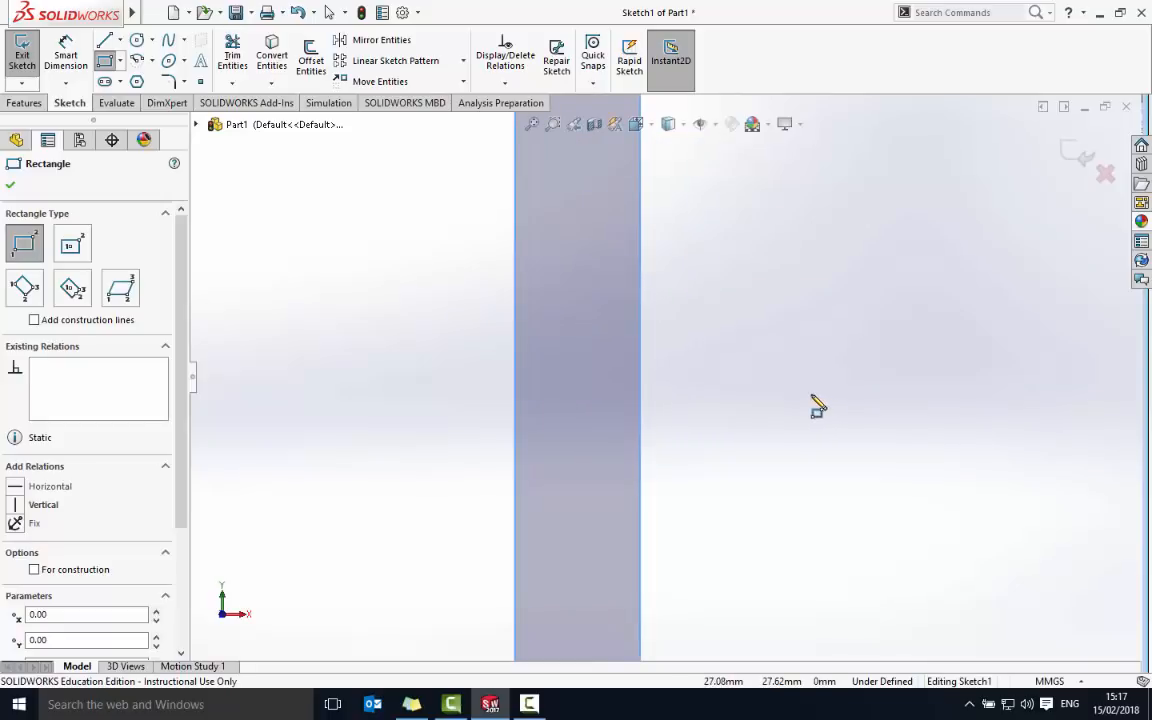
pyautogui.scroll(4, 812, 401)
pyautogui.scroll(2, 866, 380)
pyautogui.scroll(-2, 882, 383)
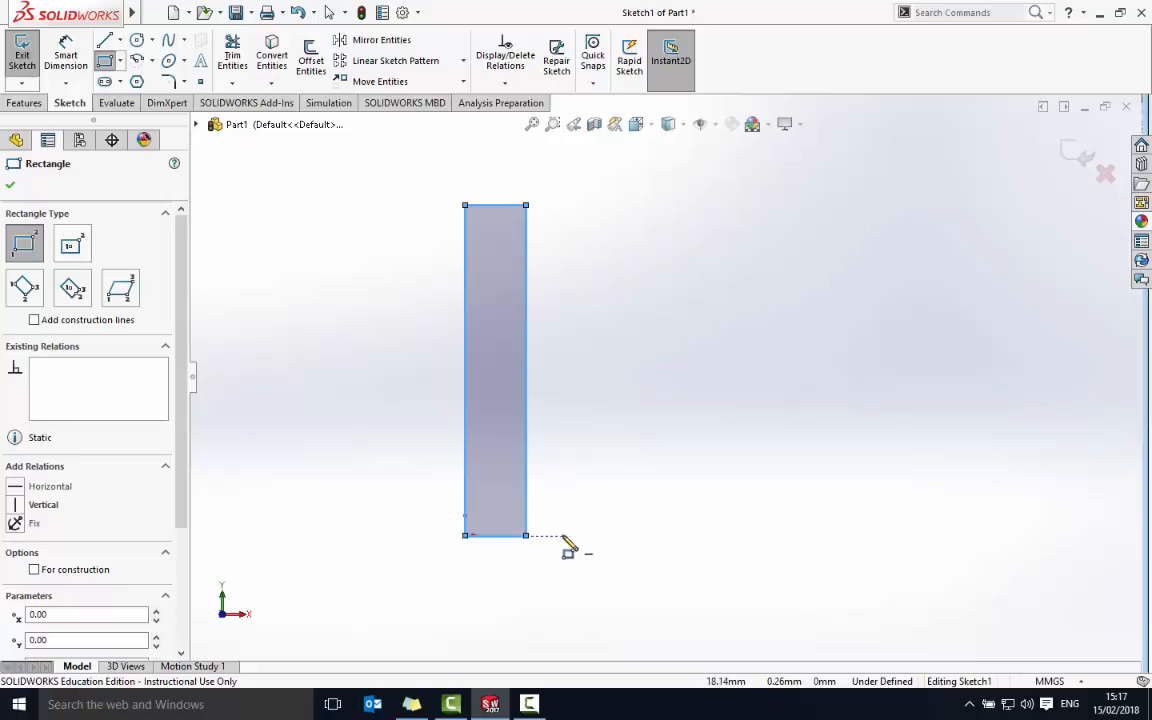
# Step: Sketch two more upright rectangles right of the first, about 8.4 mm and 9 mm wide, level with its upper and lower edges
pyautogui.click(668, 536)
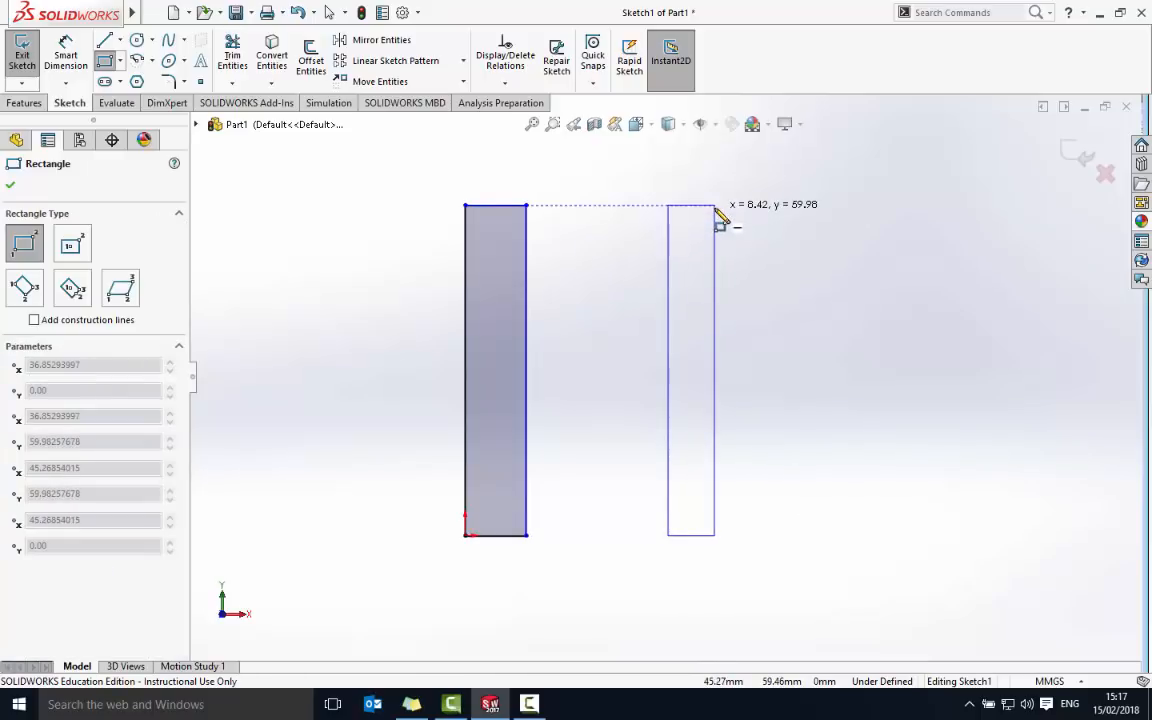
pyautogui.click(715, 206)
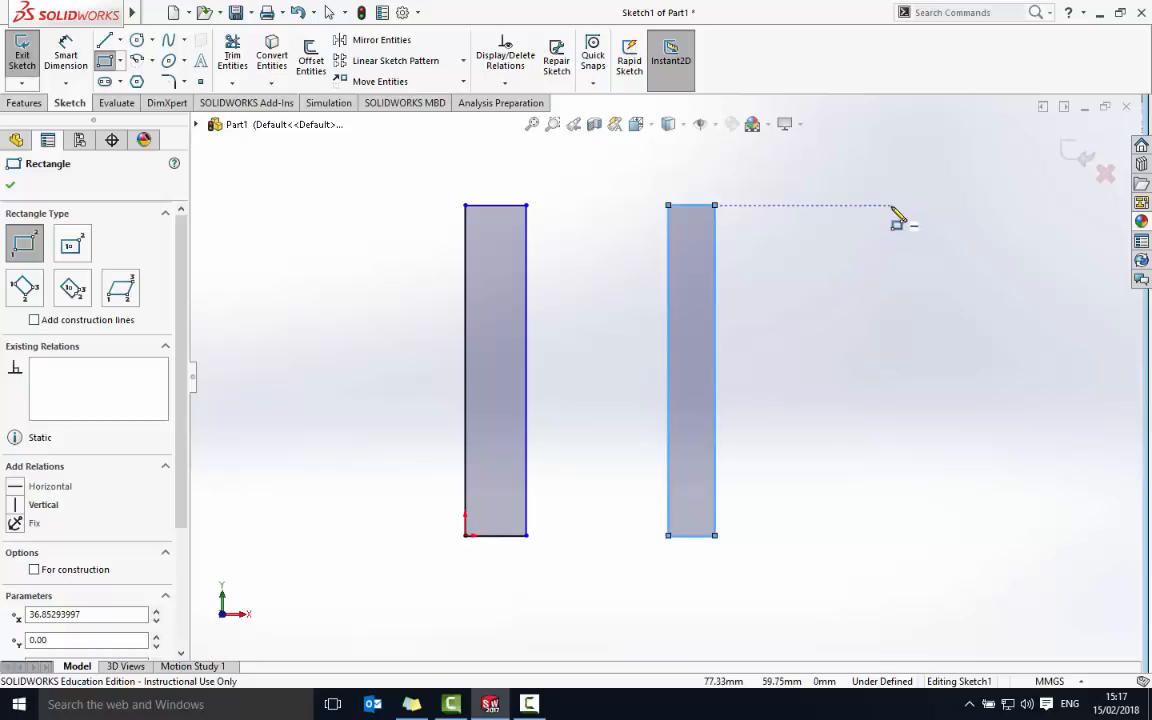
pyautogui.click(891, 205)
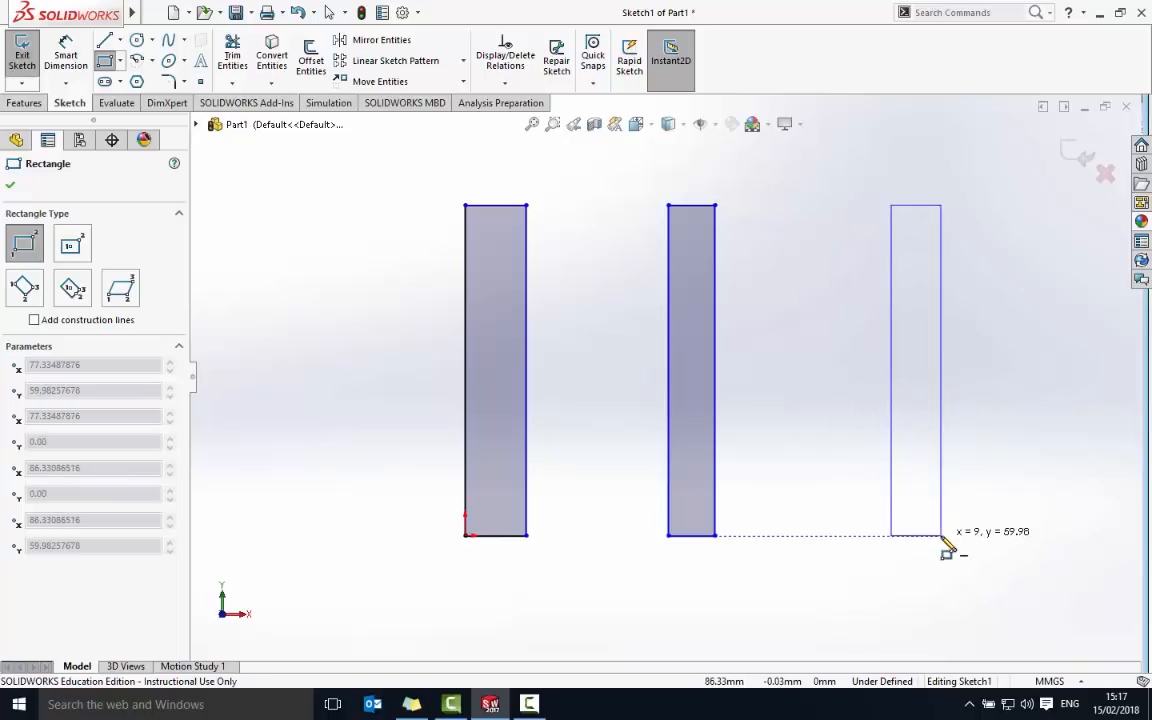
pyautogui.click(941, 536)
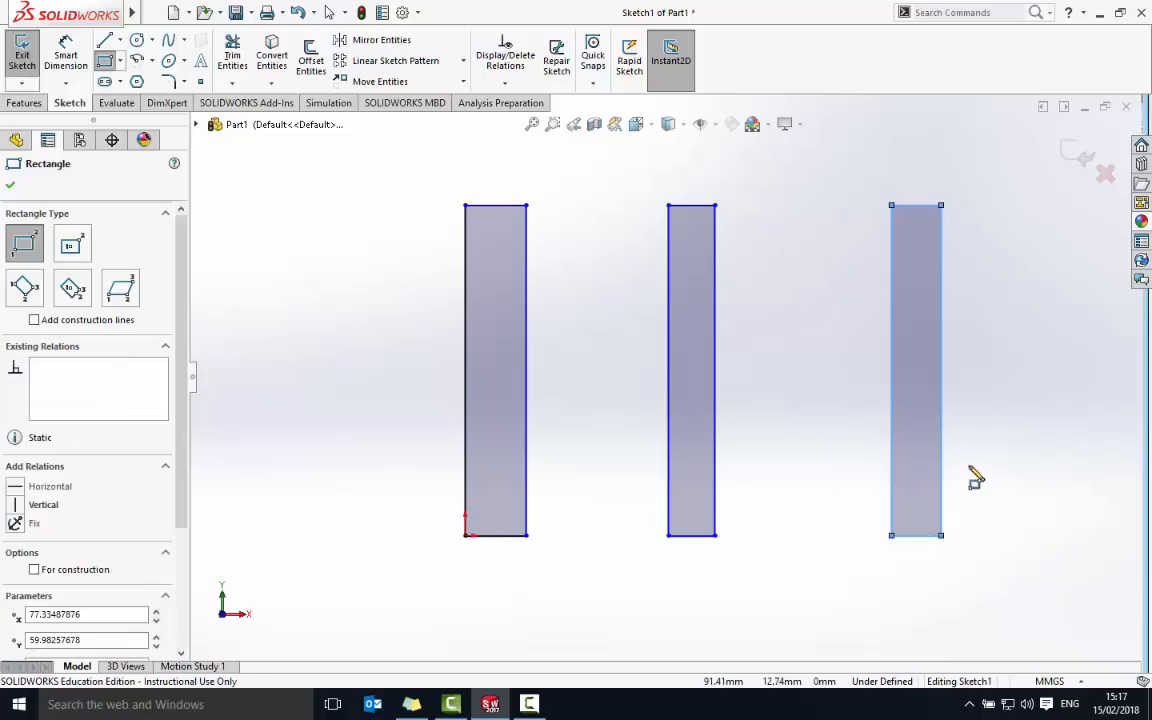
# Step: Sketch a fourth upright rectangle about 9.5 by 60 mm and a base rectangle about 158 by 8.4 mm directly beneath all four
pyautogui.scroll(-2, 970, 477)
pyautogui.scroll(3, 970, 477)
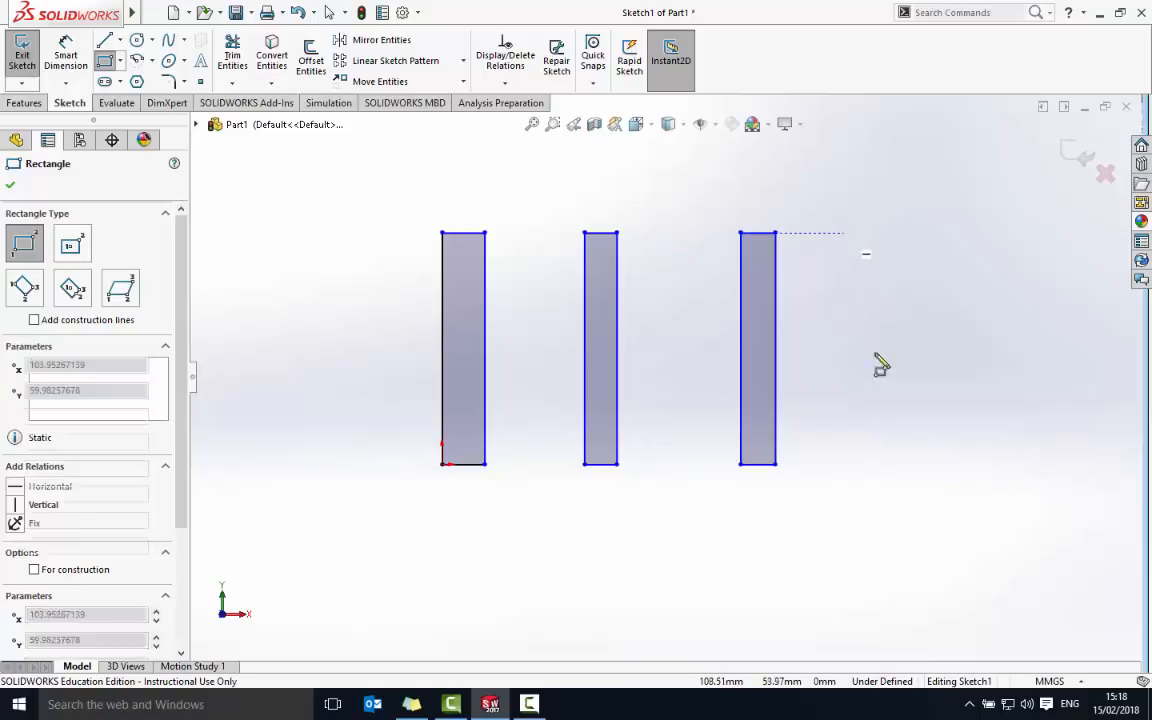
pyautogui.click(843, 233)
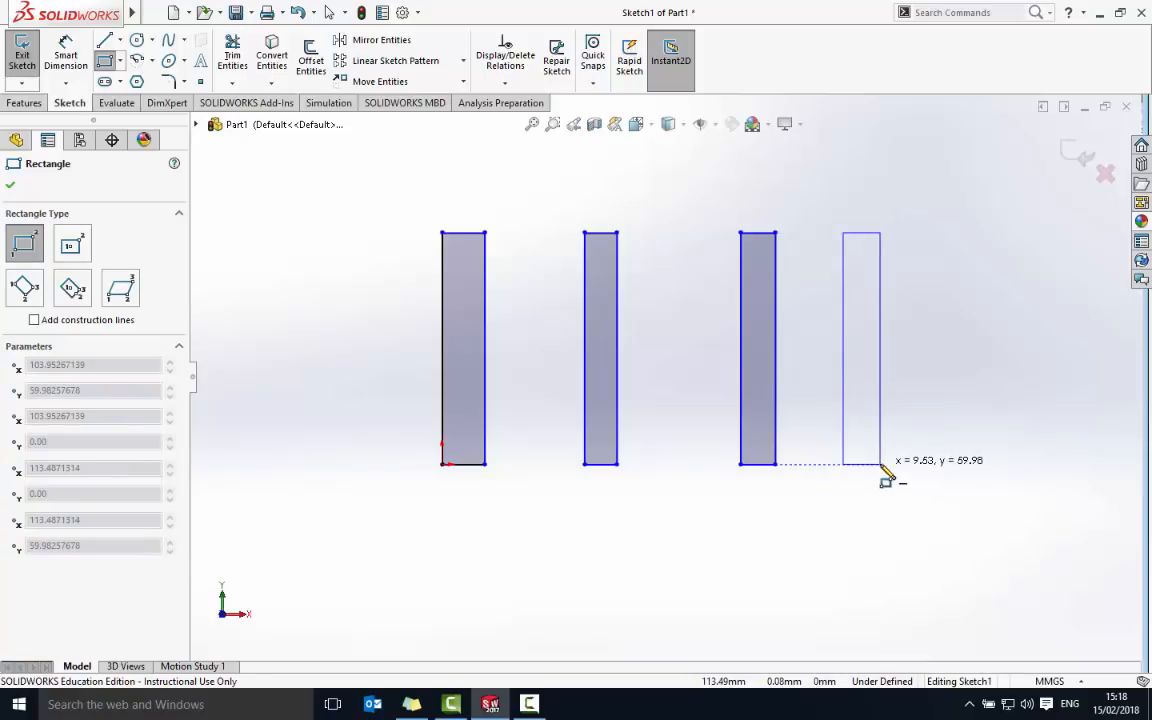
pyautogui.click(880, 464)
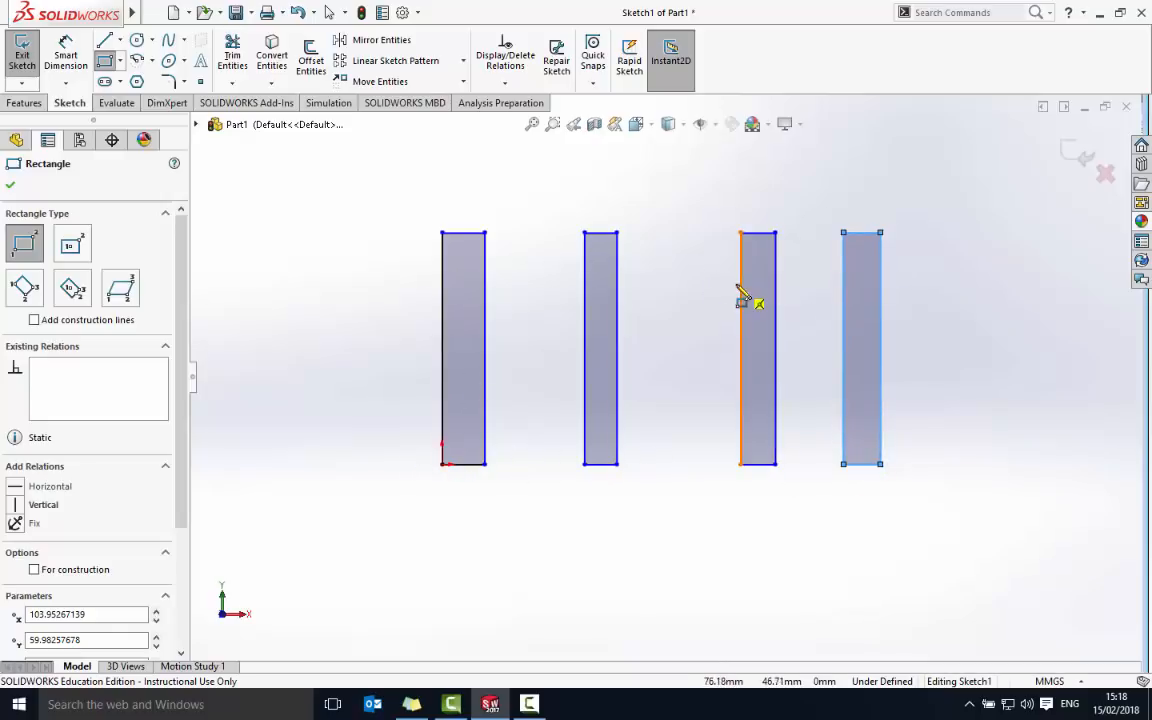
pyautogui.click(384, 465)
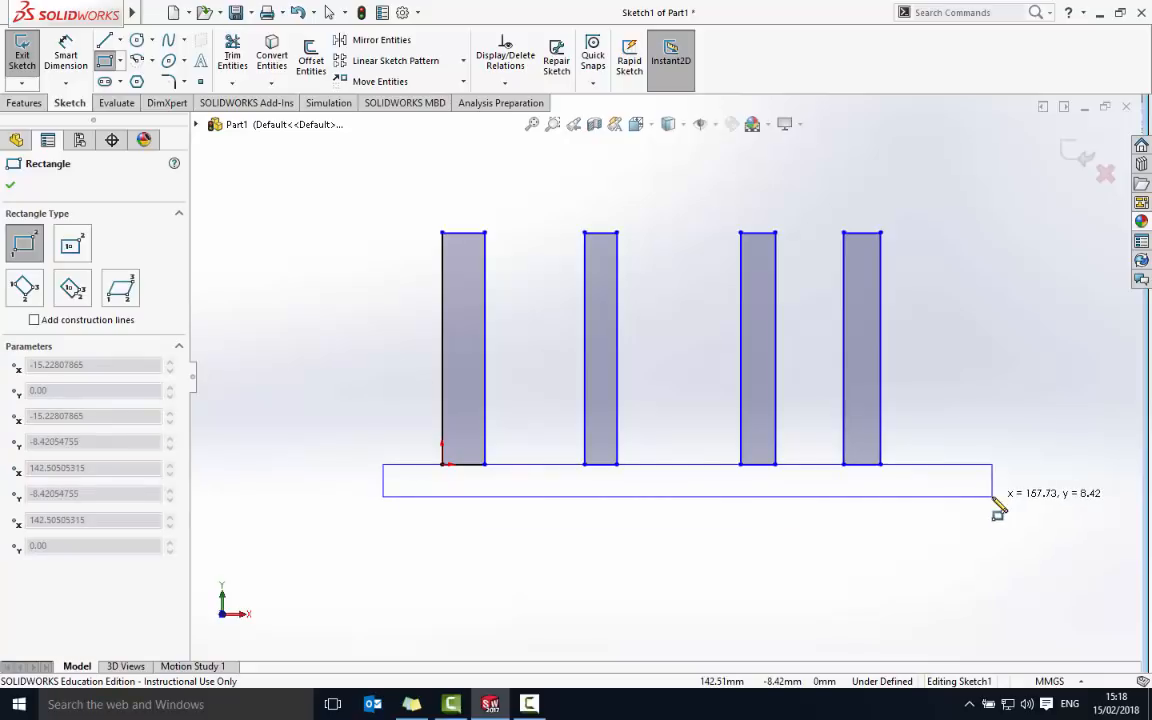
pyautogui.click(993, 497)
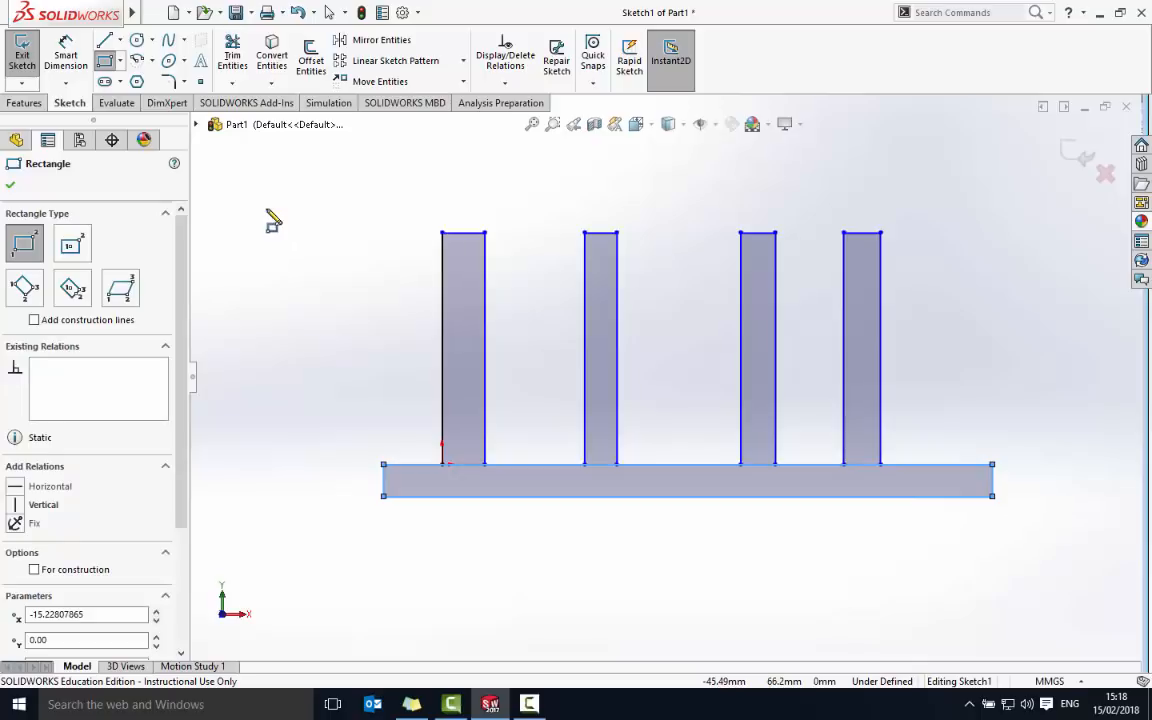
# Step: Activate the Tangent Arc tool for the sketch
pyautogui.click(139, 63)
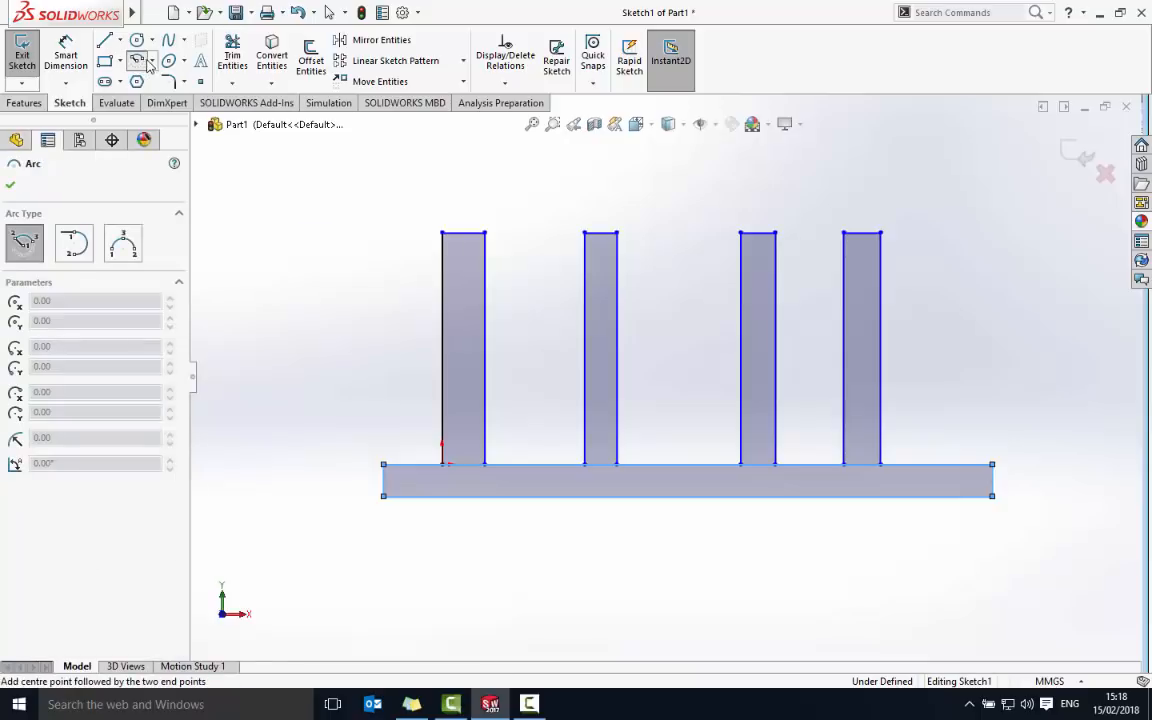
pyautogui.click(154, 62)
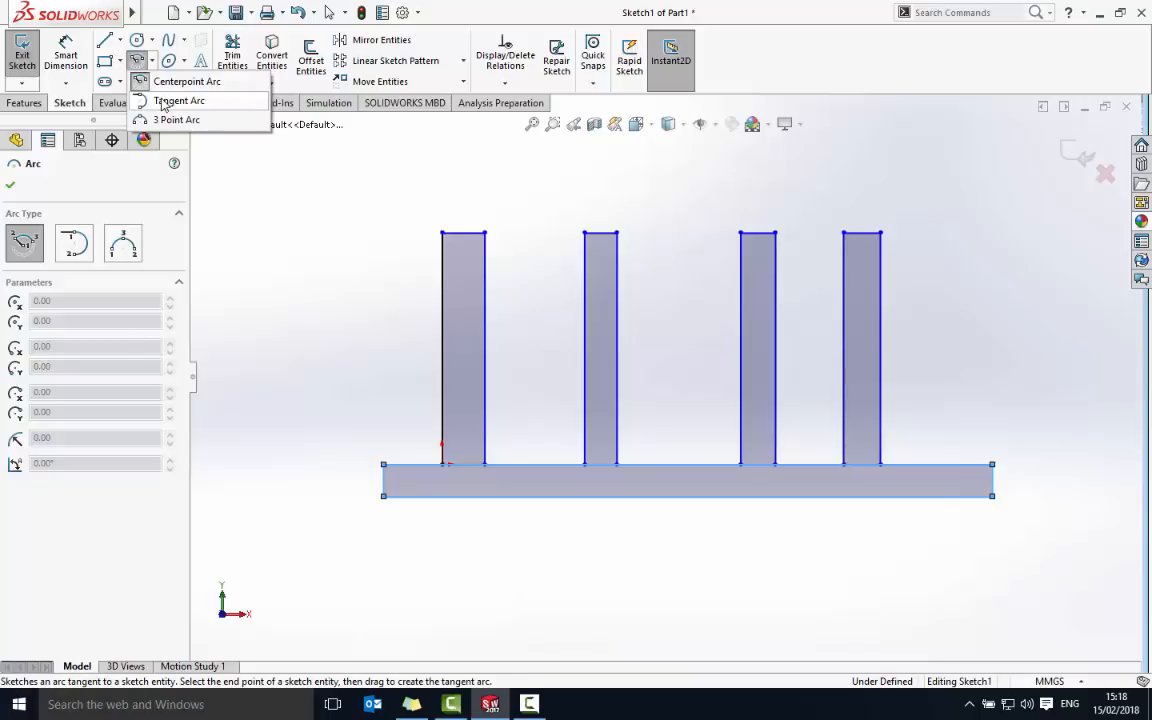
pyautogui.click(163, 104)
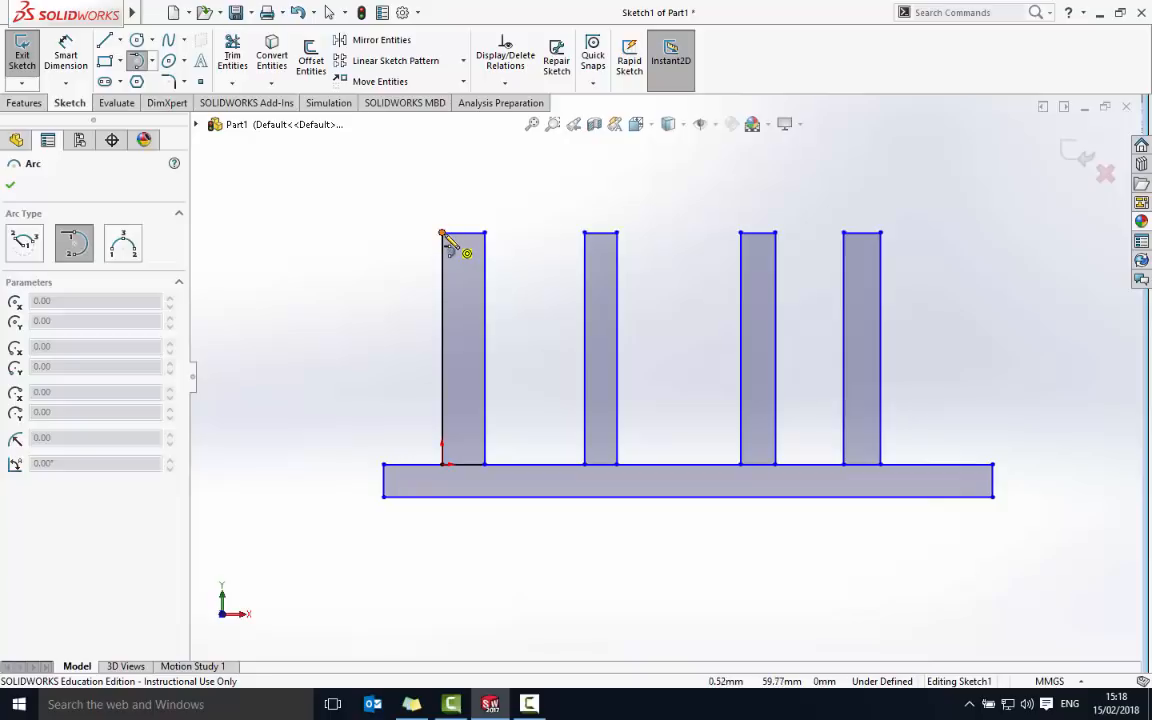
# Step: Try to sketch a tangent arc from the first upright's top-left corner to its left edge
pyautogui.click(442, 234)
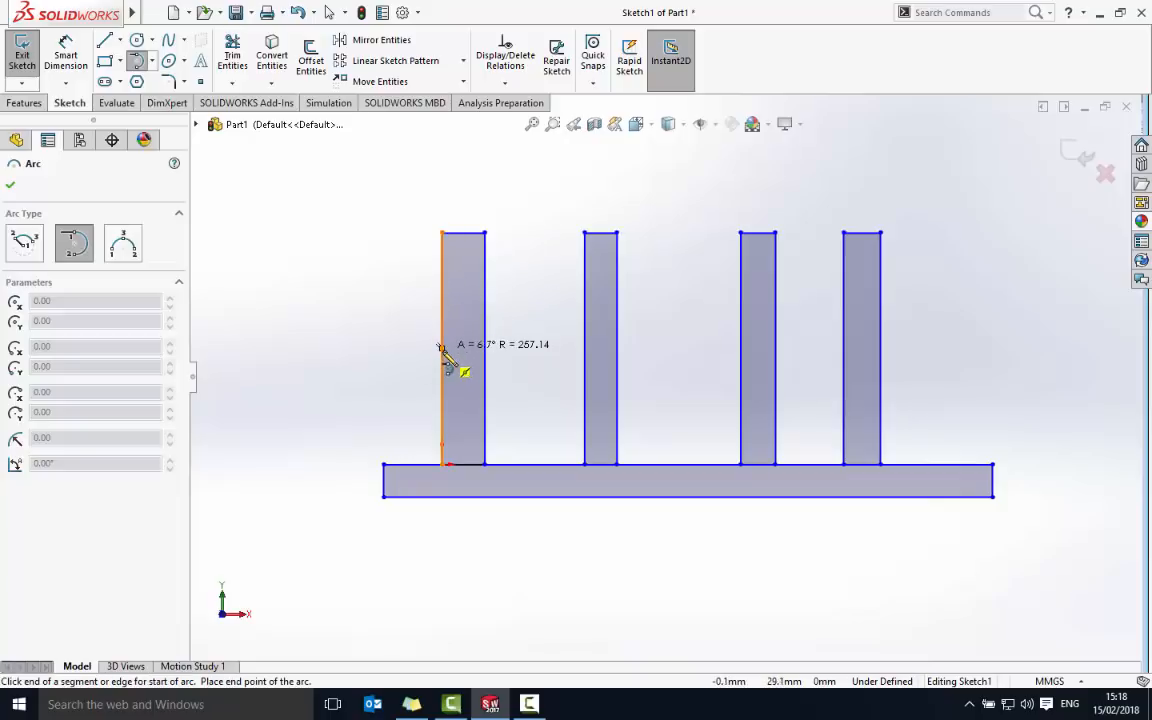
pyautogui.click(441, 347)
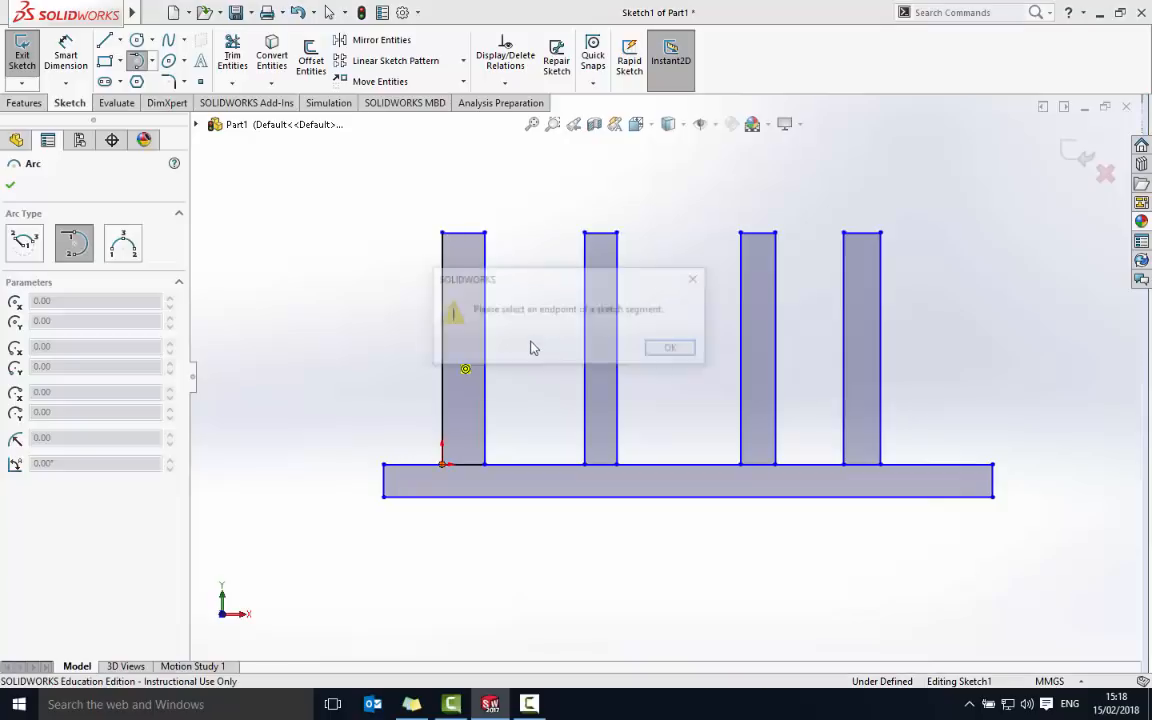
pyautogui.click(667, 350)
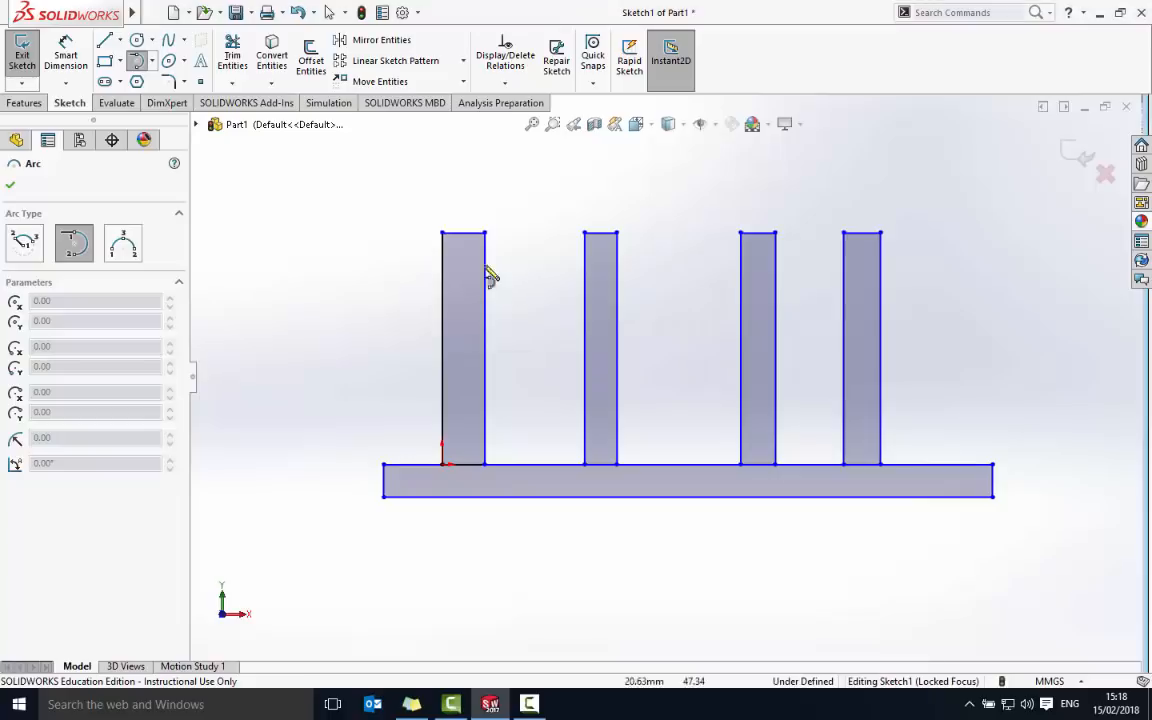
pyautogui.click(452, 343)
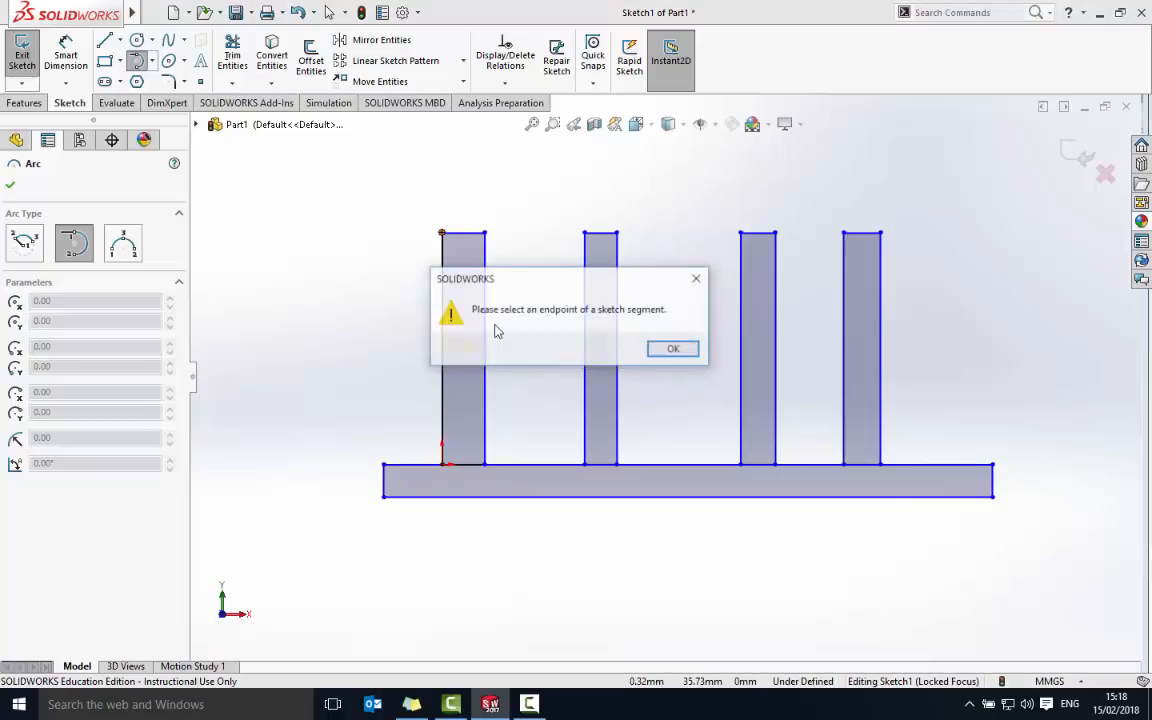
pyautogui.click(674, 349)
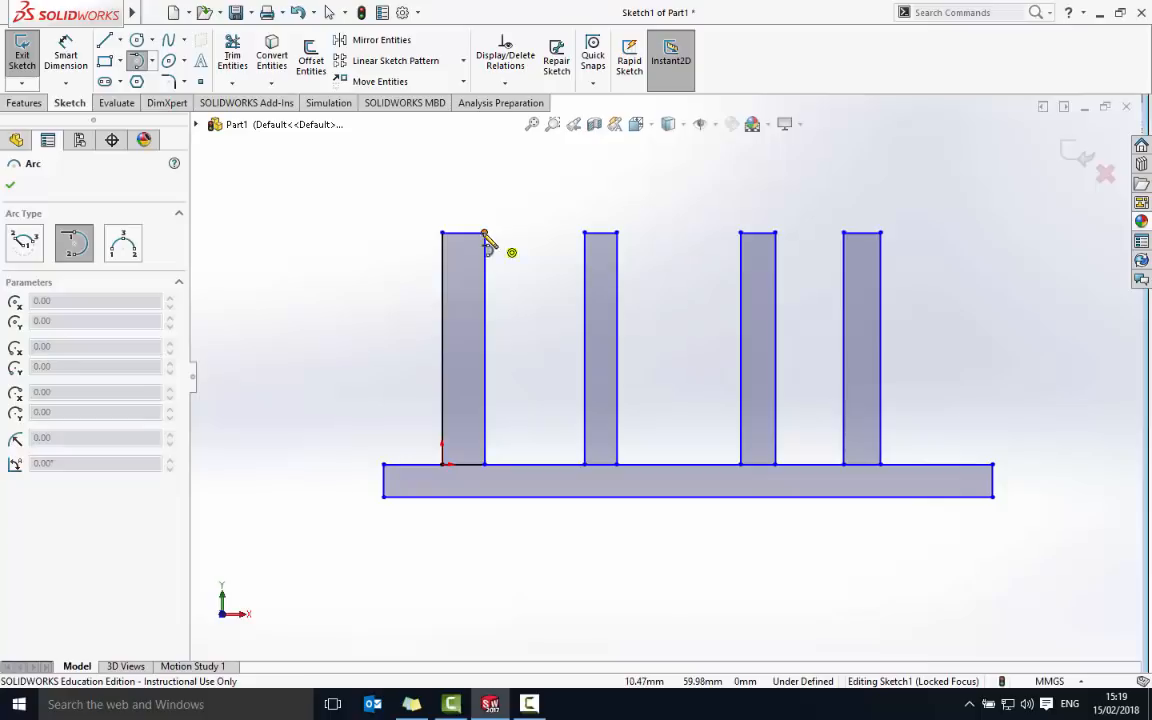
# Step: Sketch a tangent semicircle from the first upright's top-right corner back to its right edge, forming the bowl of a P
pyautogui.click(485, 234)
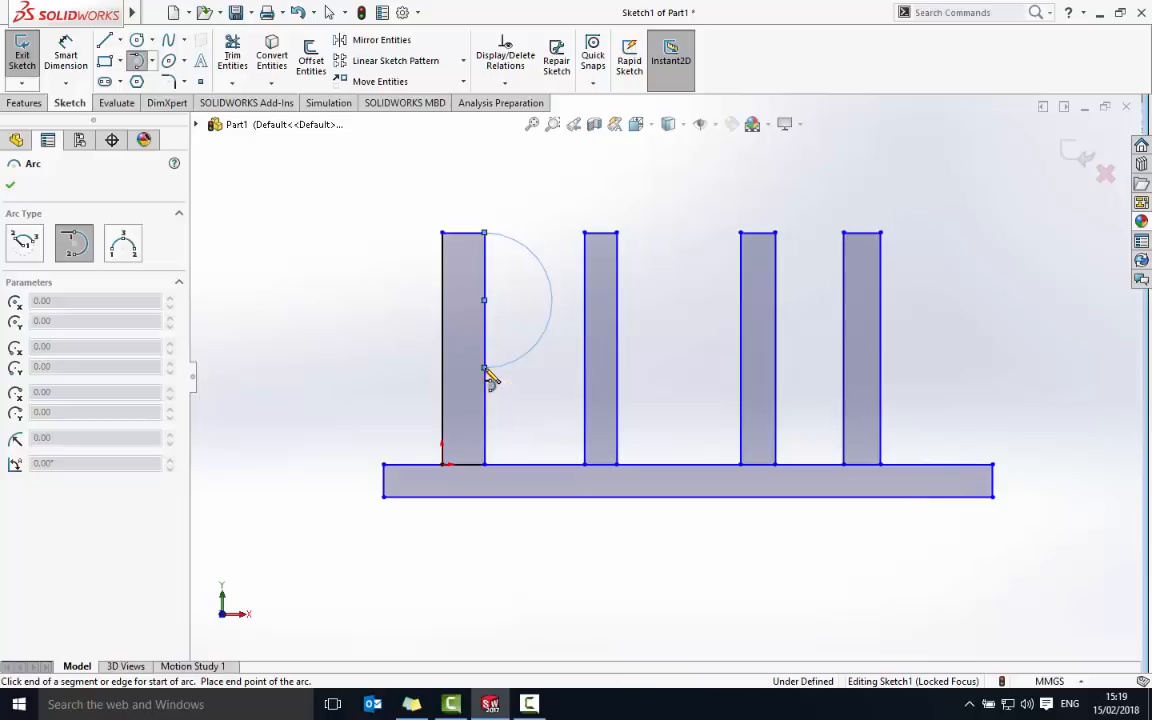
pyautogui.click(485, 367)
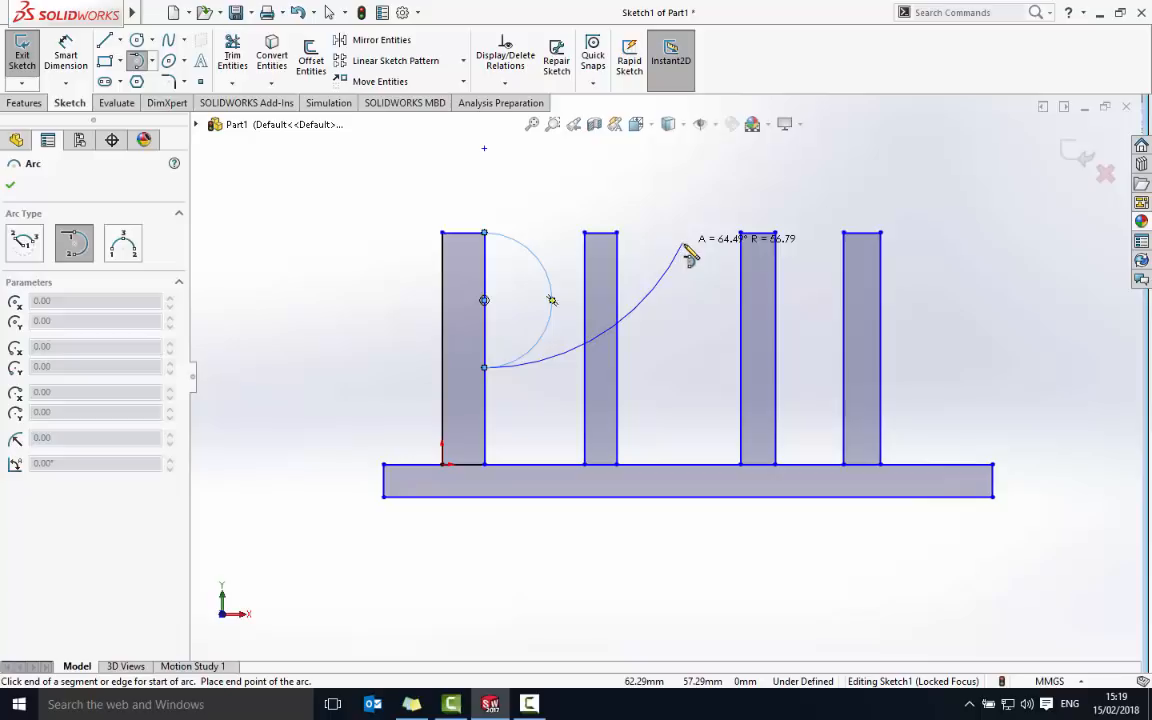
pyautogui.press('Escape')
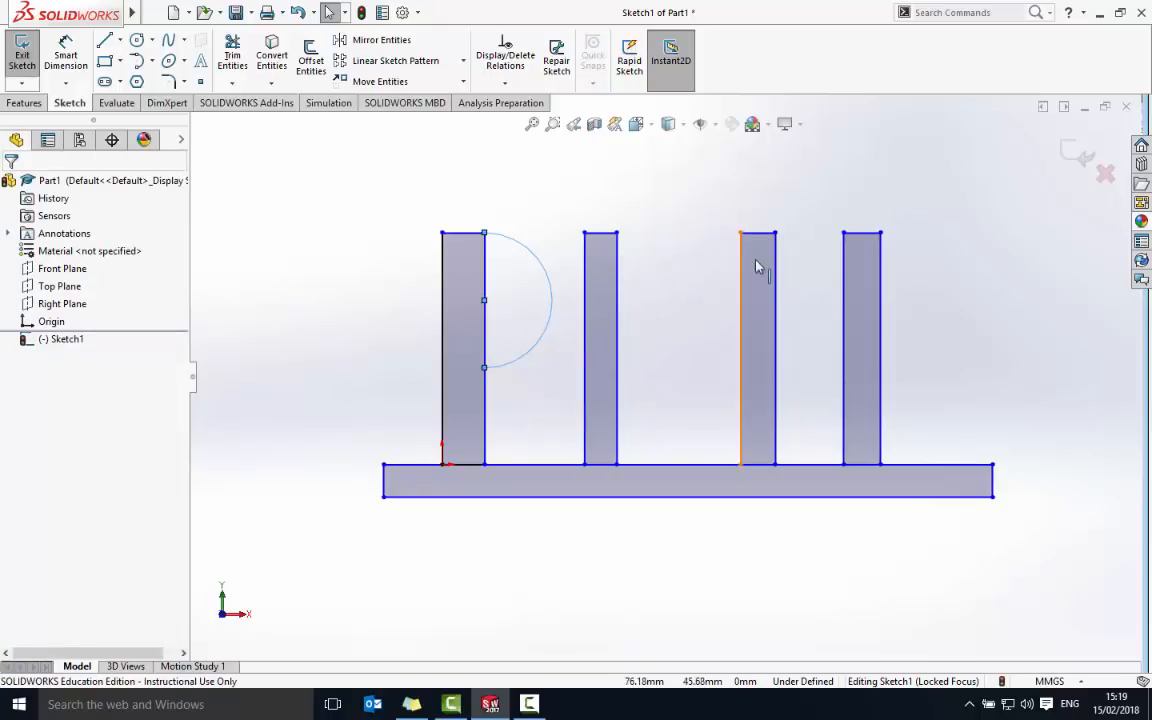
# Step: Sketch a tangent semicircle from the fourth upright's bottom-right corner to its top-right corner, forming the bowl of a D
pyautogui.click(138, 62)
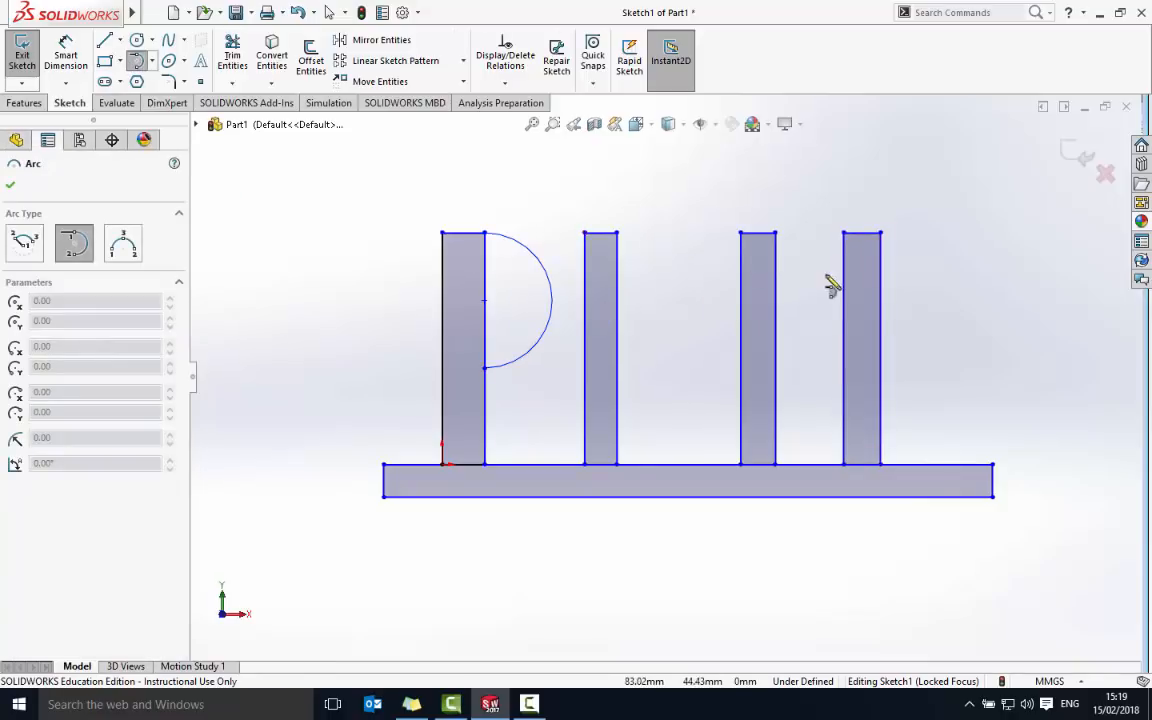
pyautogui.click(880, 234)
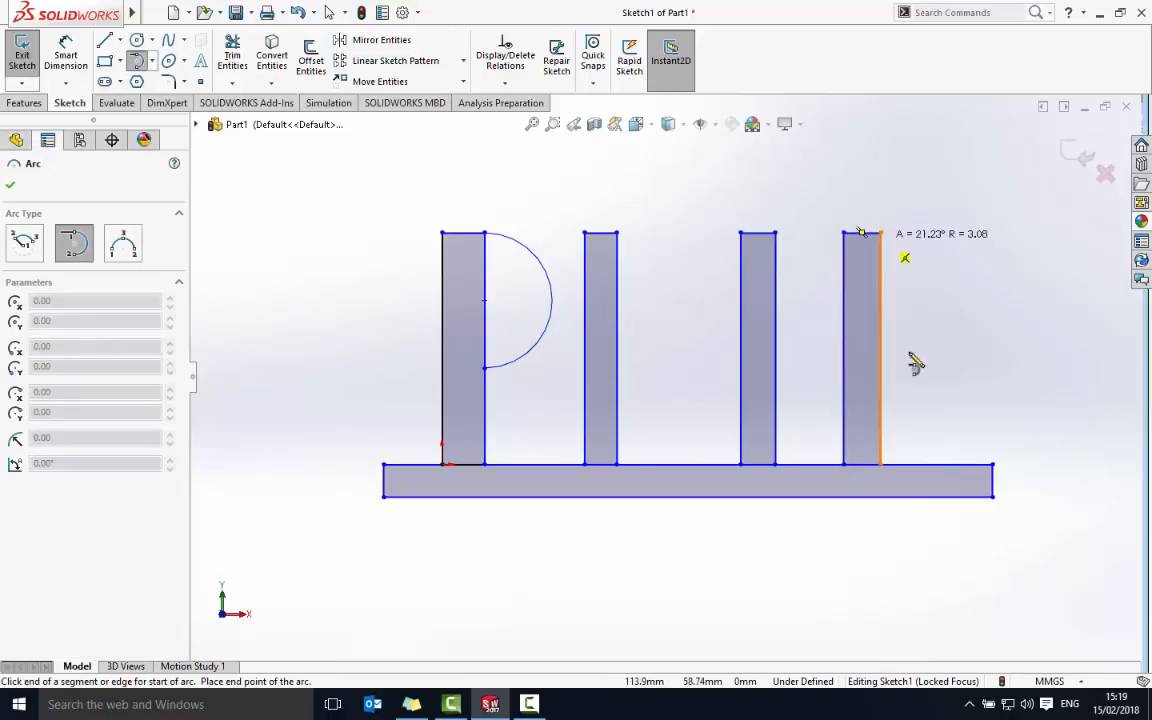
pyautogui.click(880, 464)
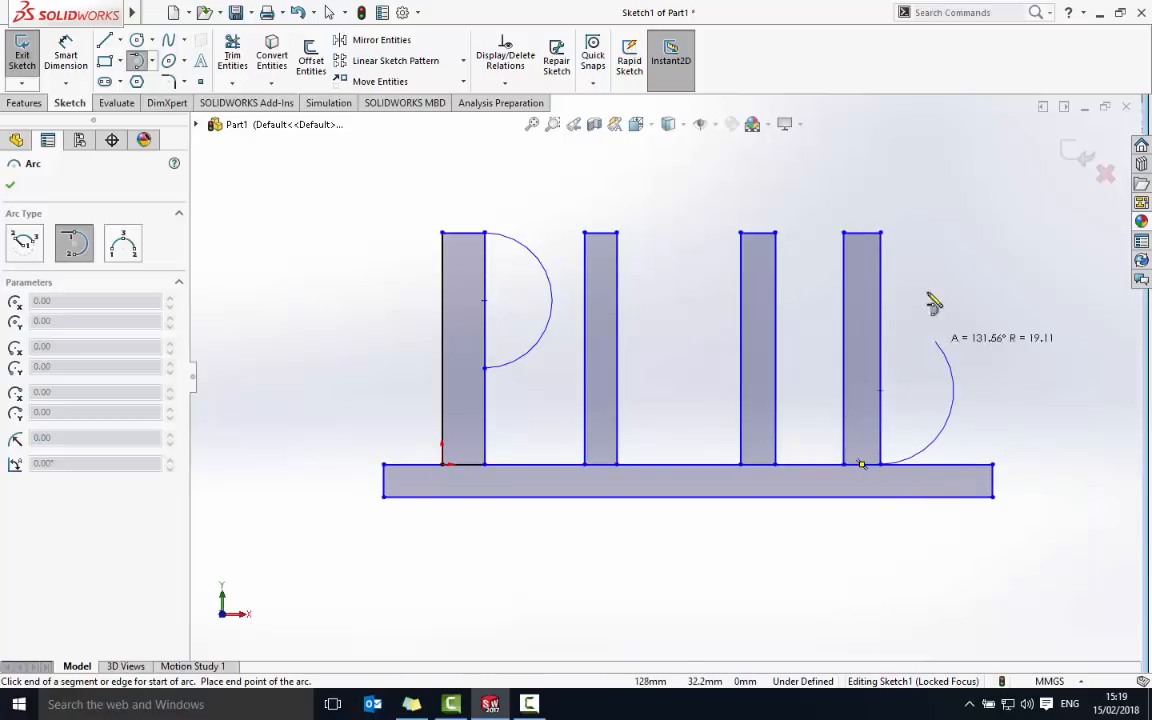
pyautogui.click(881, 234)
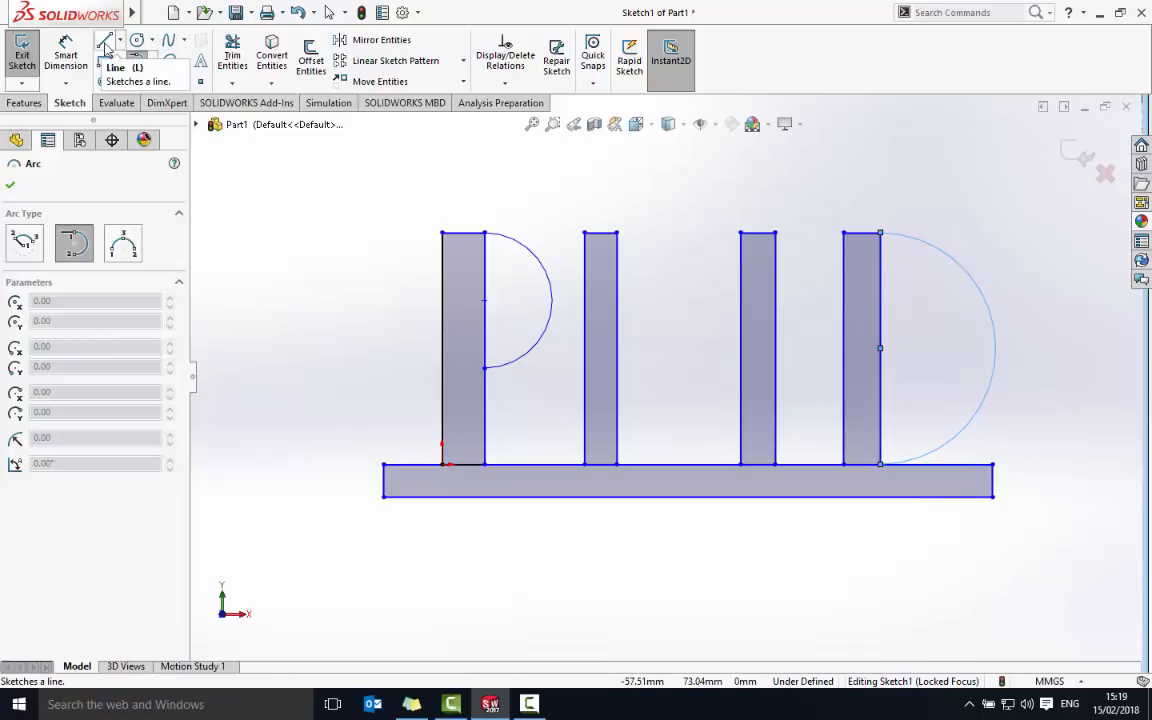
# Step: Sketch a V of two lines about 23 and 24 mm long between the facing top corners of the second and third uprights
pyautogui.click(105, 45)
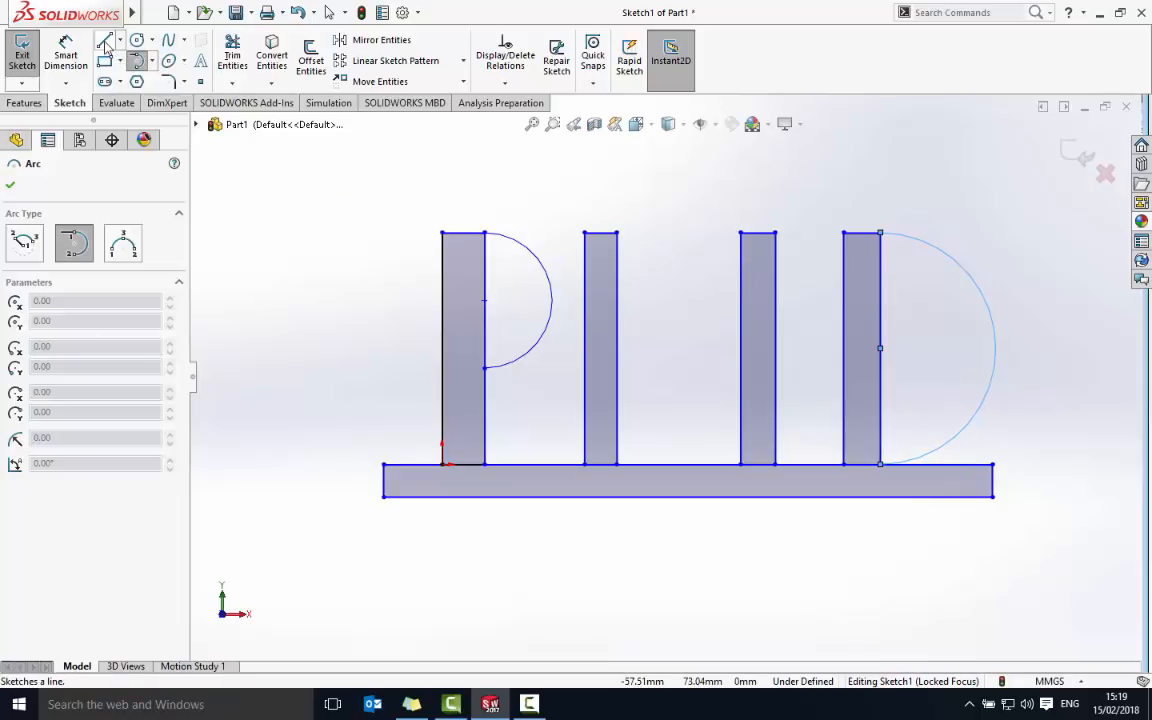
pyautogui.click(627, 235)
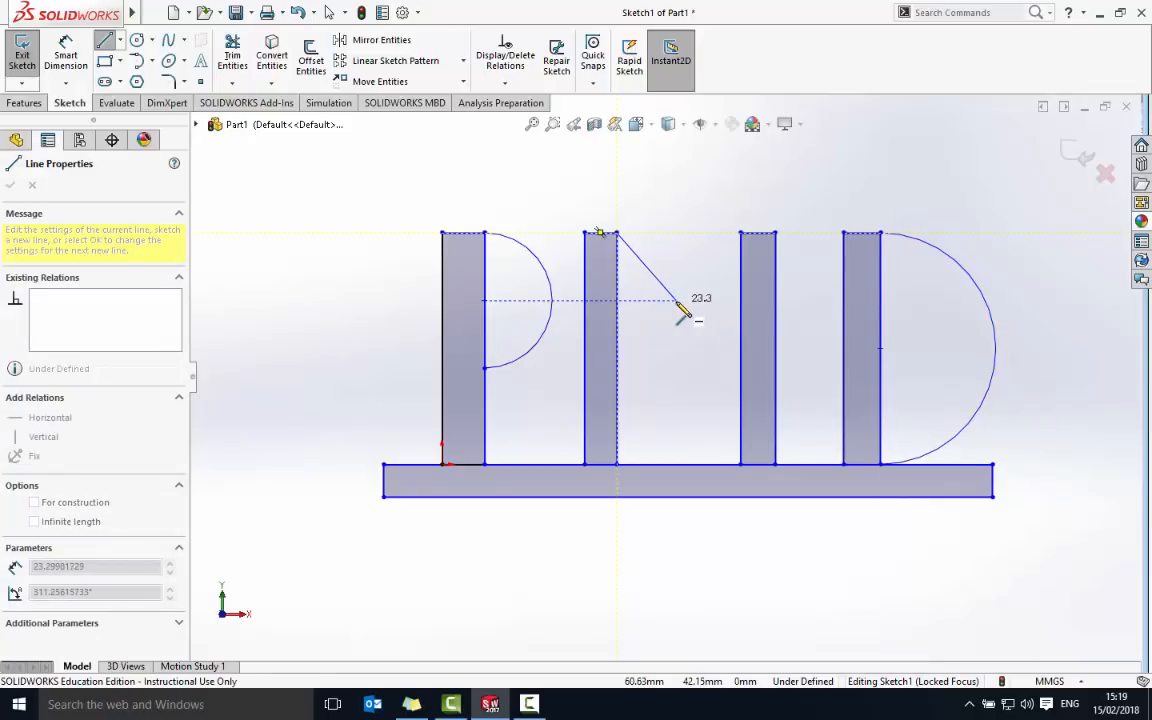
pyautogui.click(676, 300)
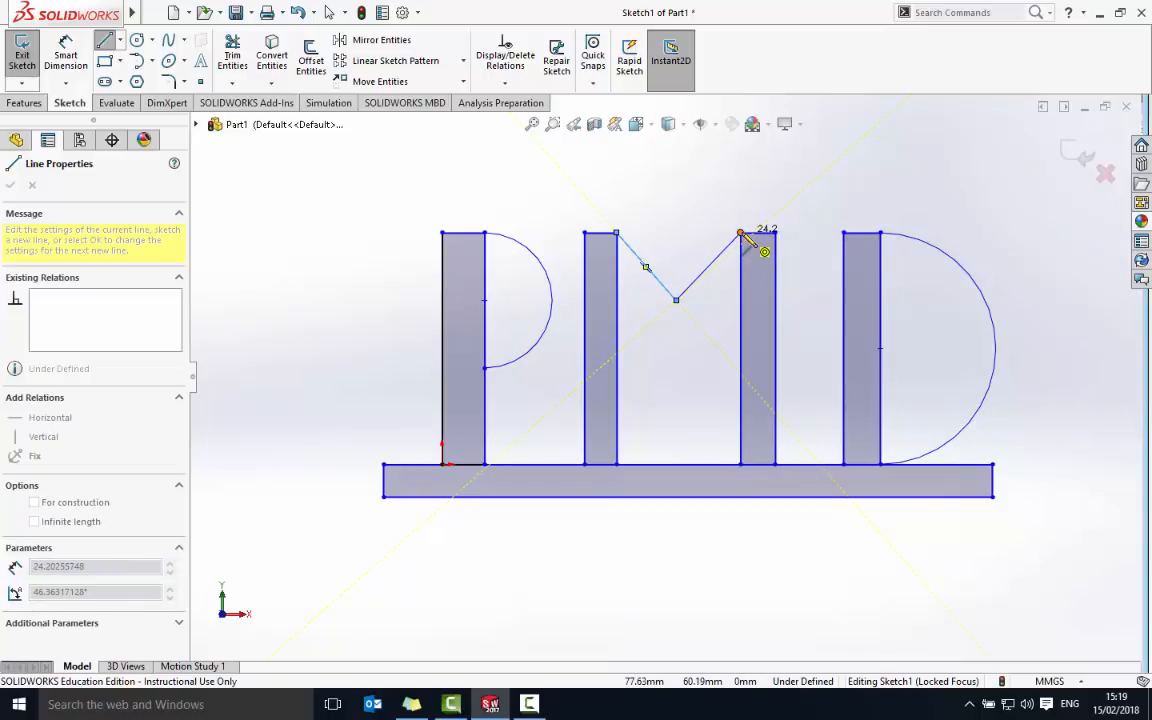
pyautogui.click(741, 234)
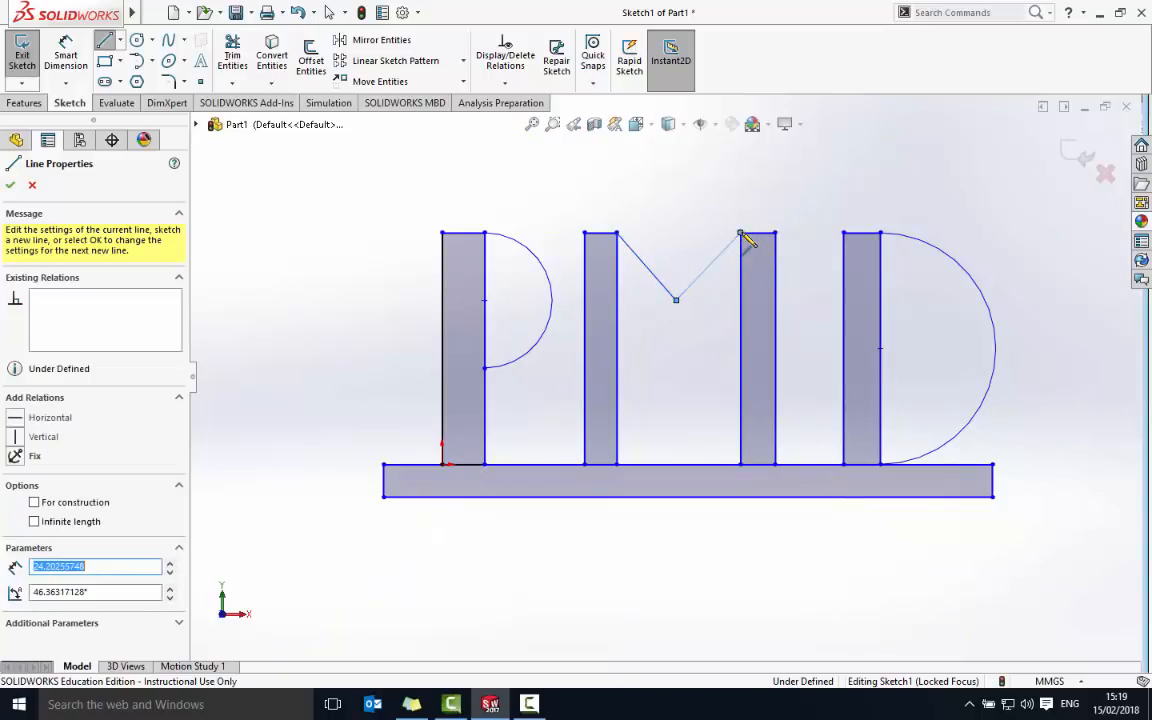
# Step: Sketch a second V below the first, with lines about 21 and 24 mm long joining the second and third uprights' inner edges
pyautogui.click(618, 296)
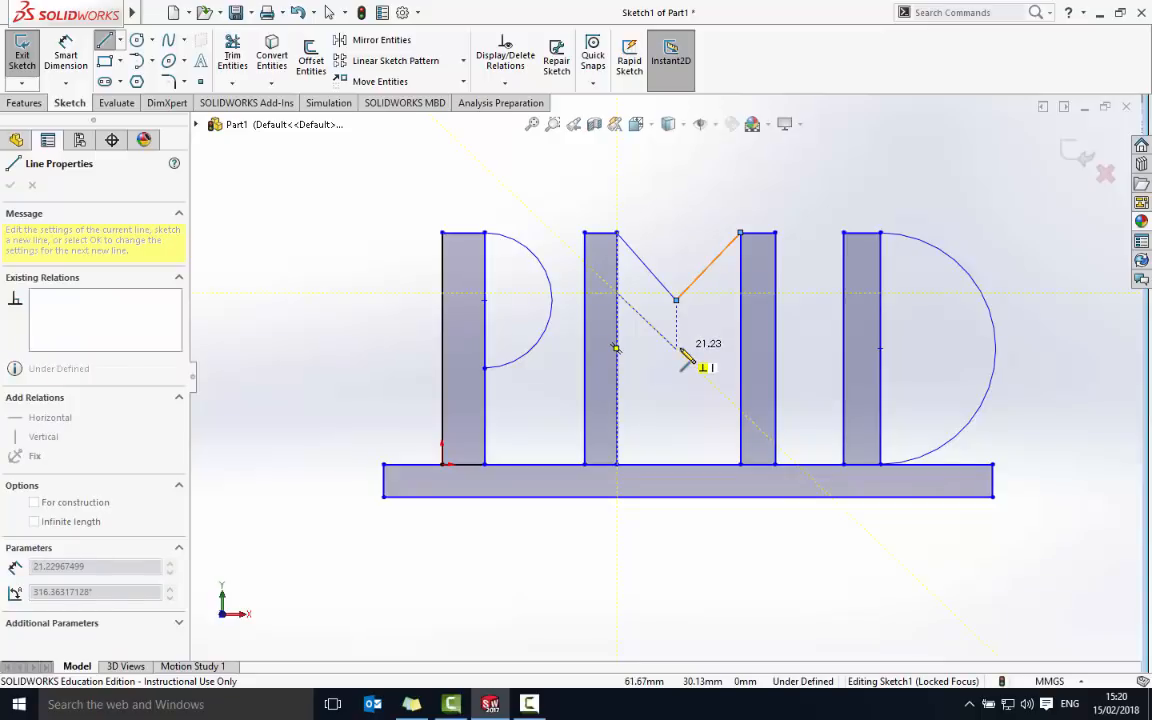
pyautogui.click(677, 348)
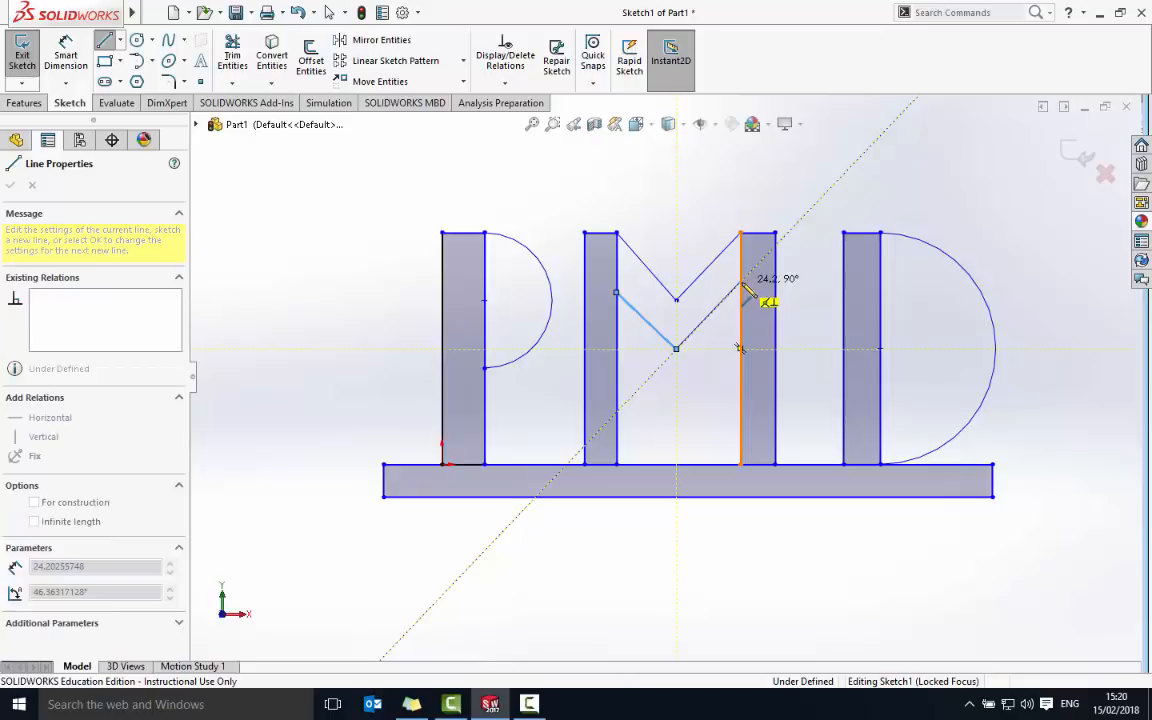
pyautogui.click(741, 284)
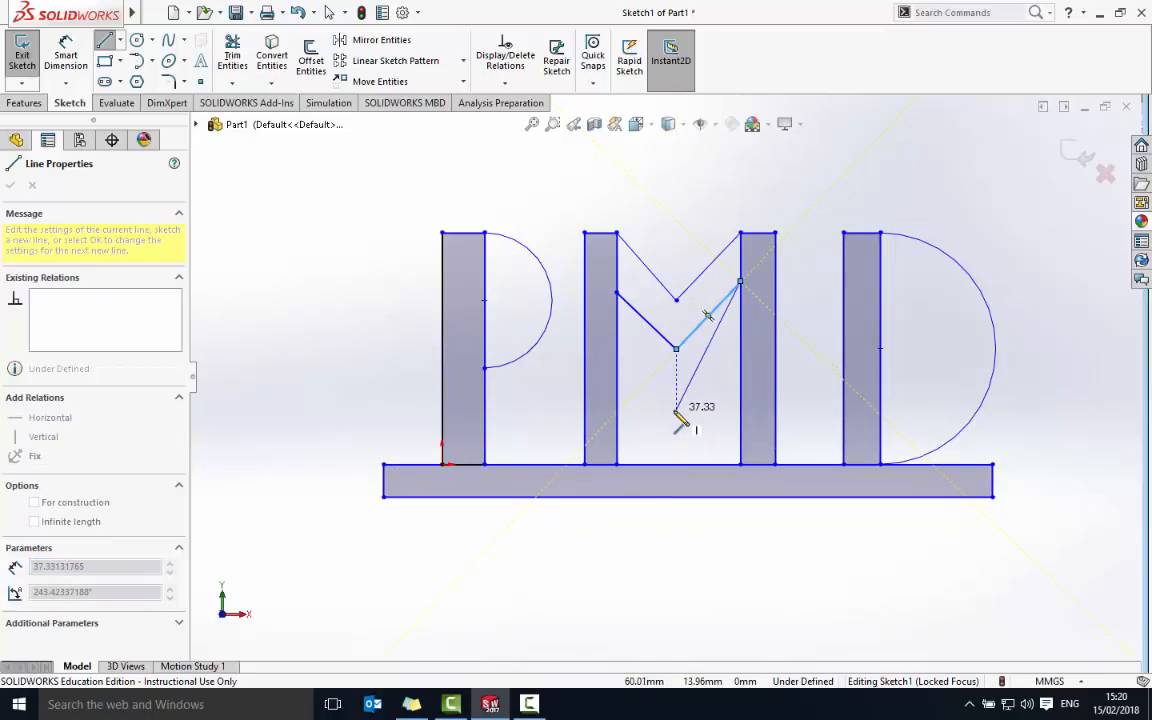
pyautogui.press('Escape')
pyautogui.press('Escape')
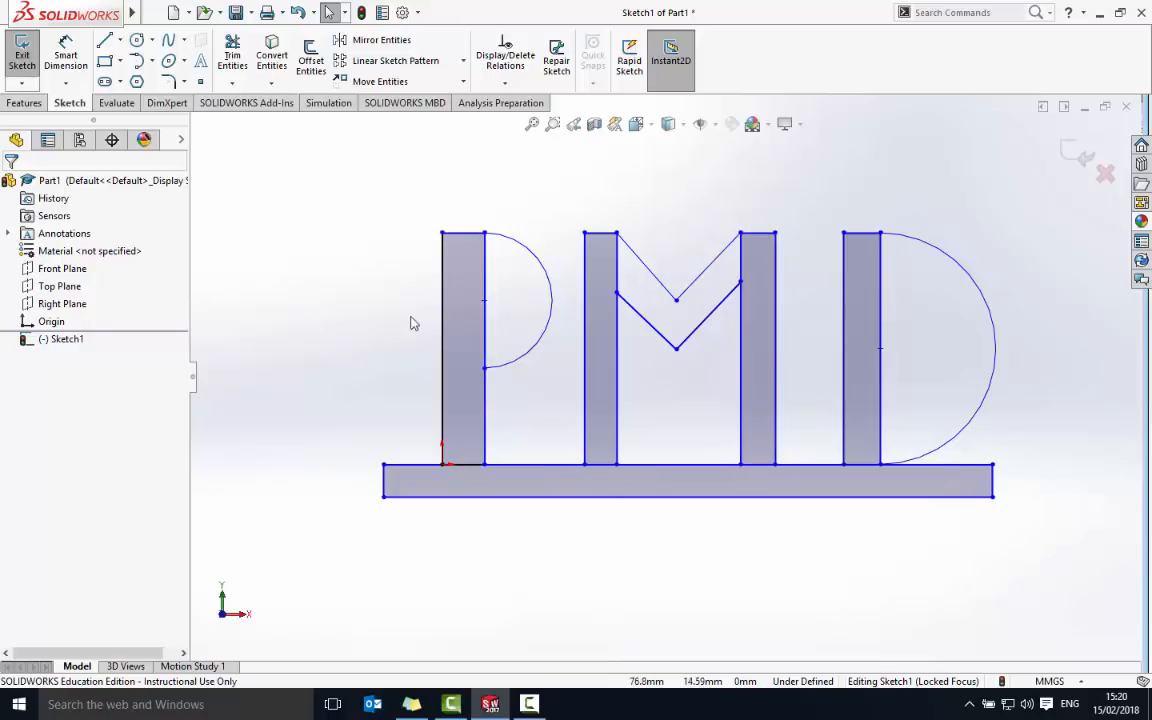
# Step: Dimension the first upright's width between its two top corners and set it to 3 mm
pyautogui.click(72, 54)
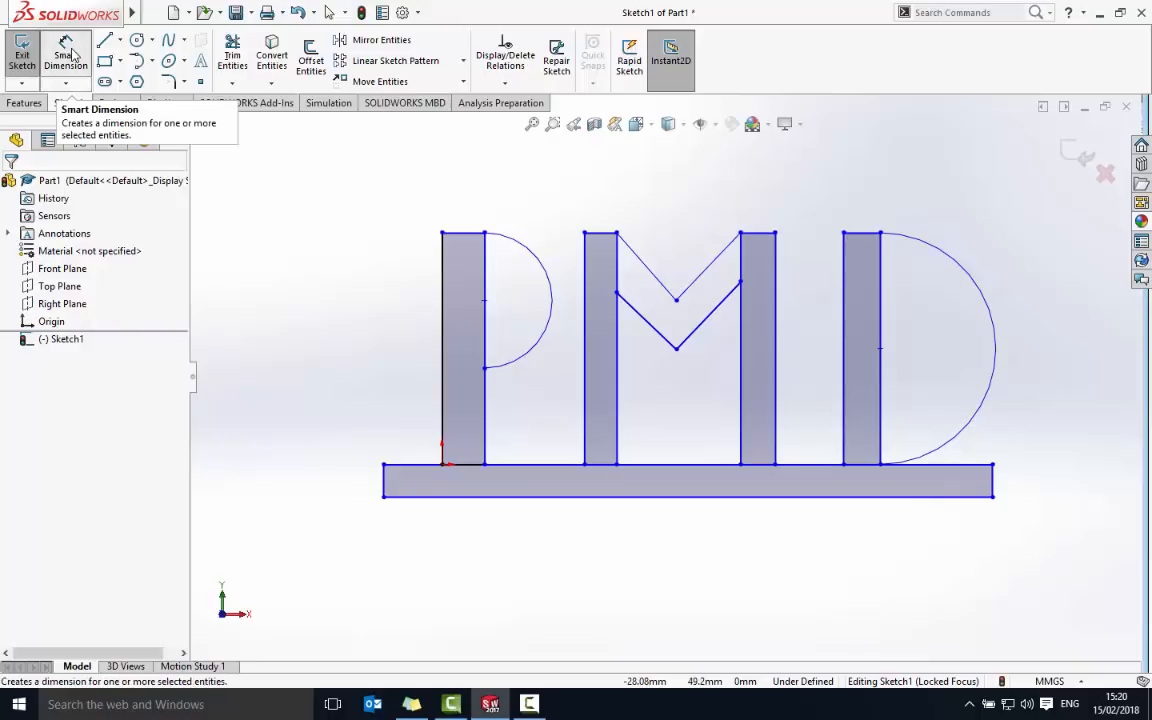
pyautogui.click(443, 234)
pyautogui.click(487, 235)
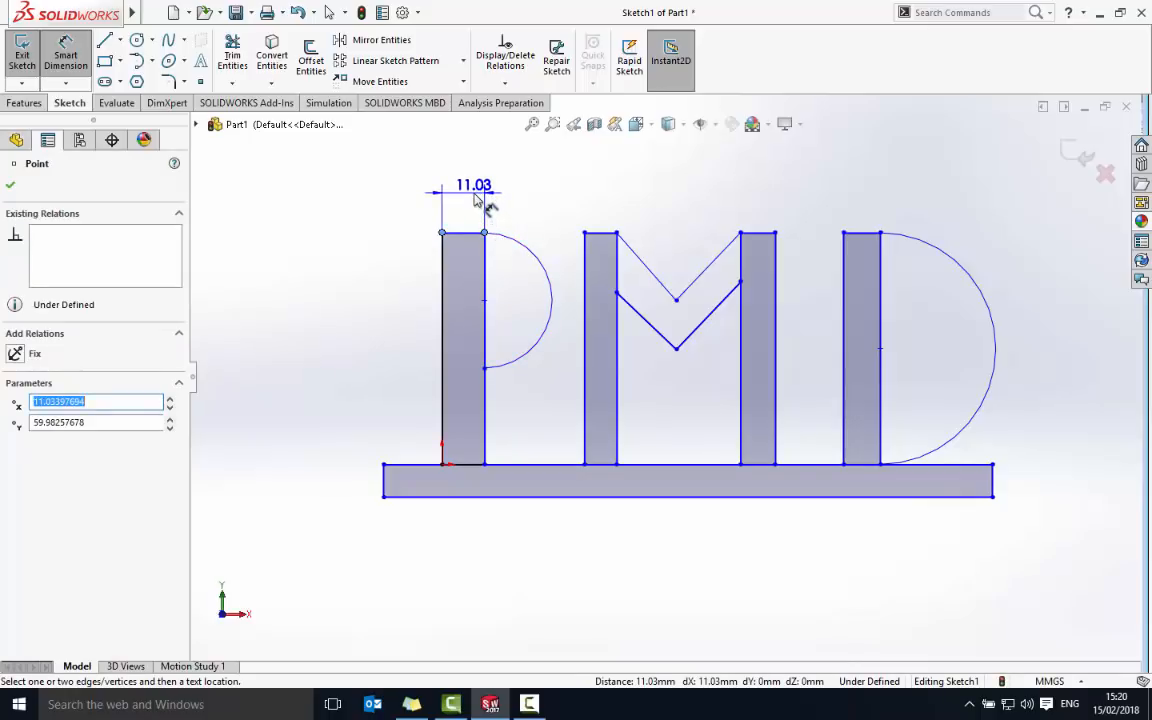
pyautogui.click(477, 200)
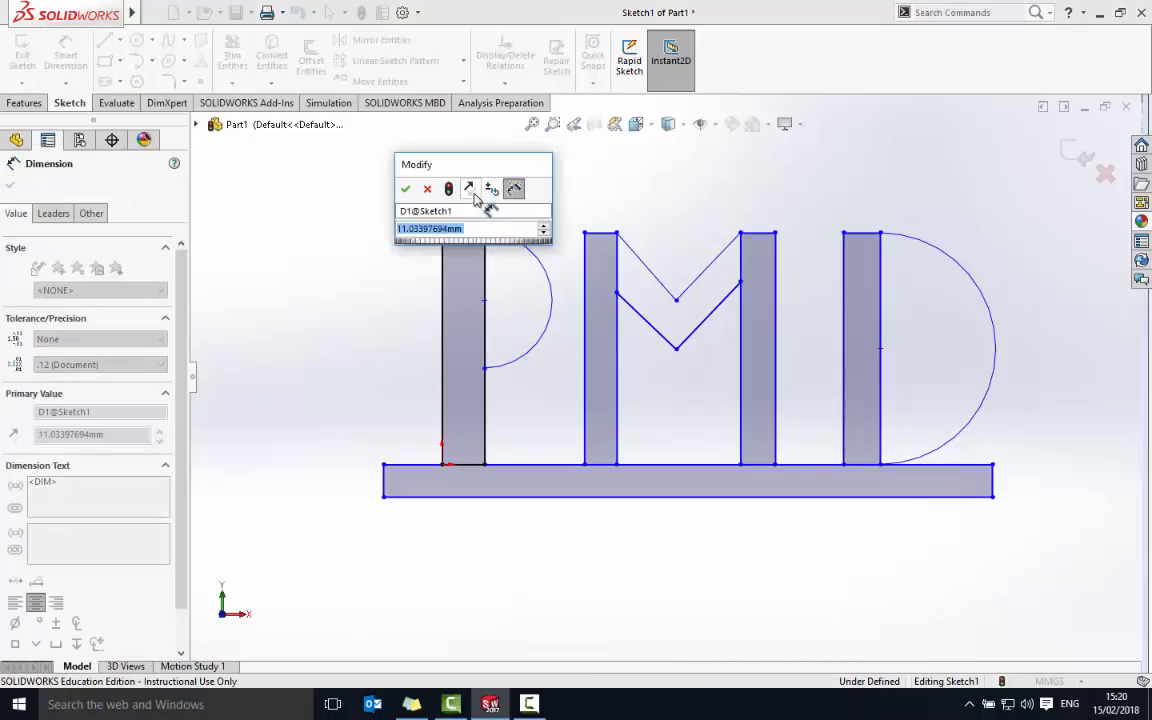
pyautogui.write('3')
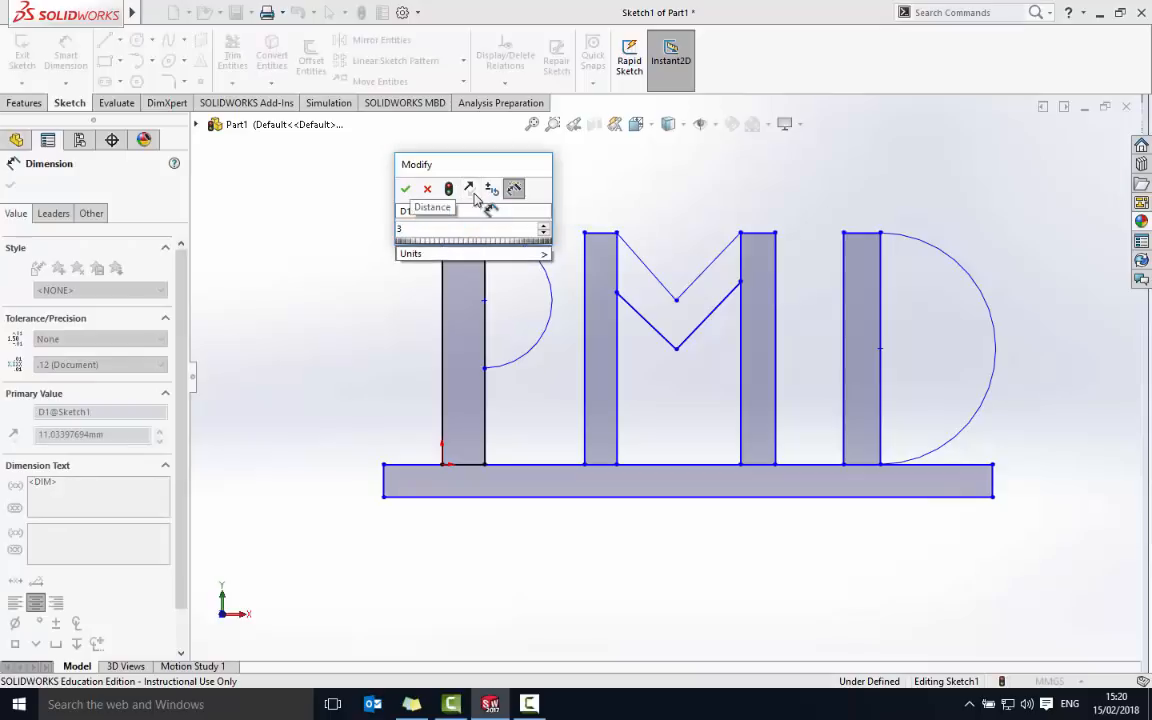
pyautogui.click(406, 190)
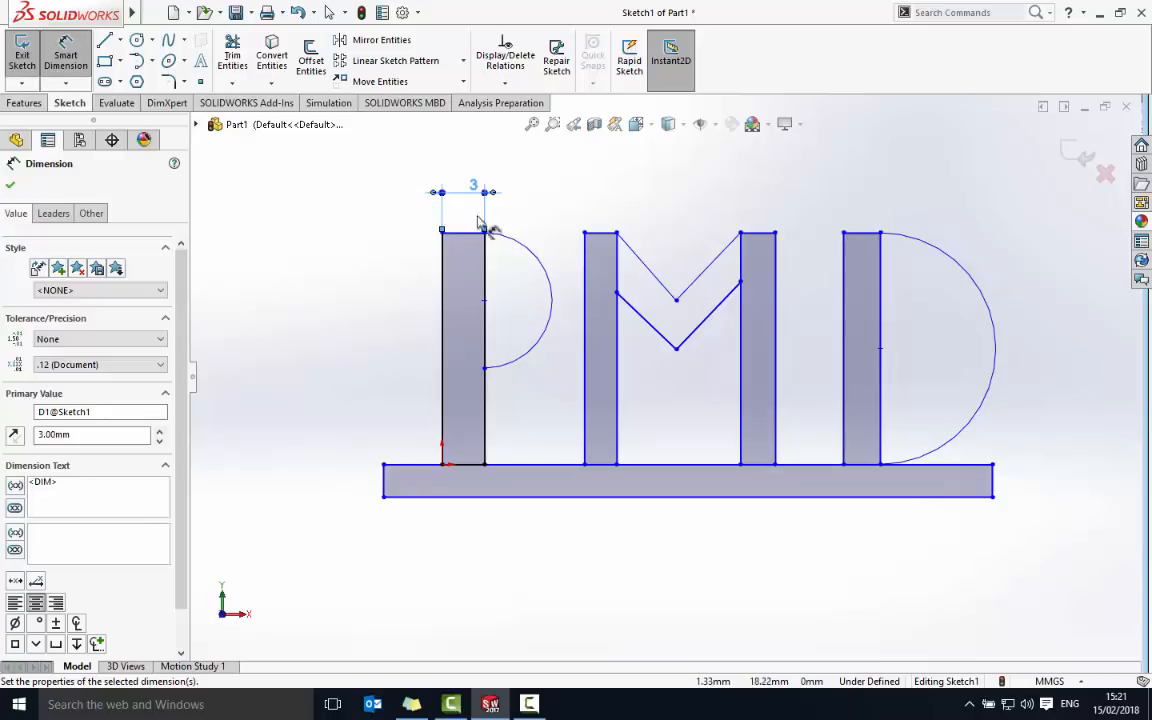
# Step: Try shrinking the first upright's width dimension to about 1.89 mm and undo the change
pyautogui.moveTo(484, 191); pyautogui.dragTo(470, 206)
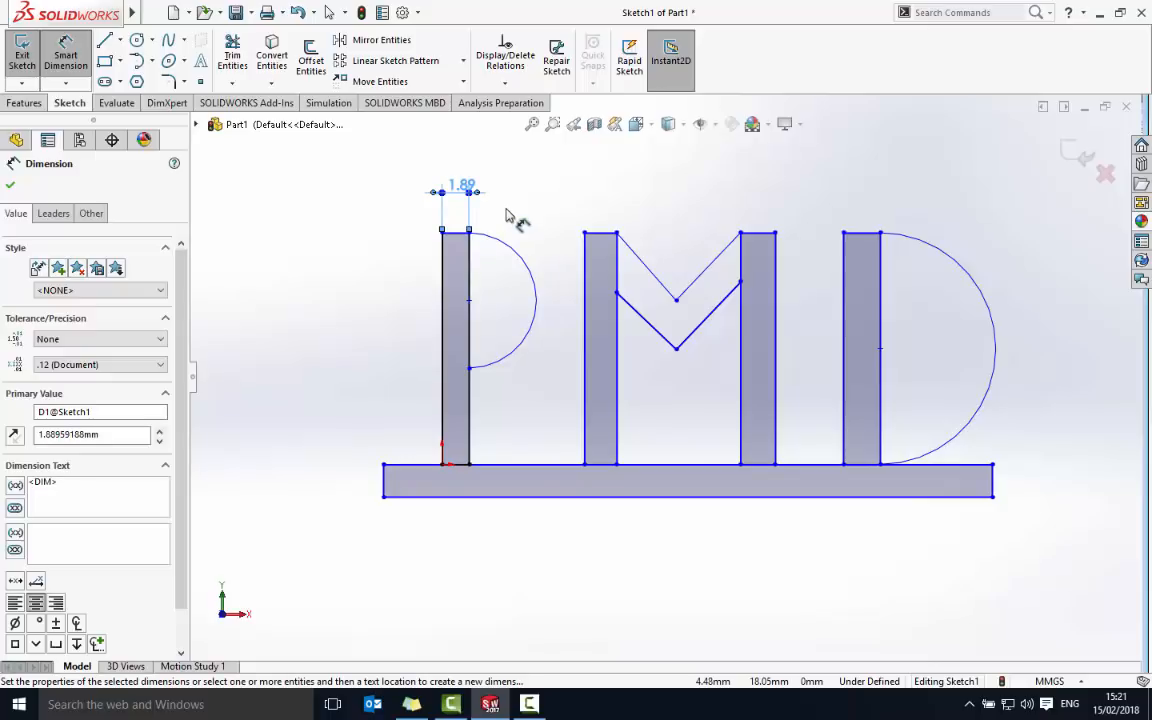
pyautogui.press('Escape')
pyautogui.hotkey('ctrl', 'z')
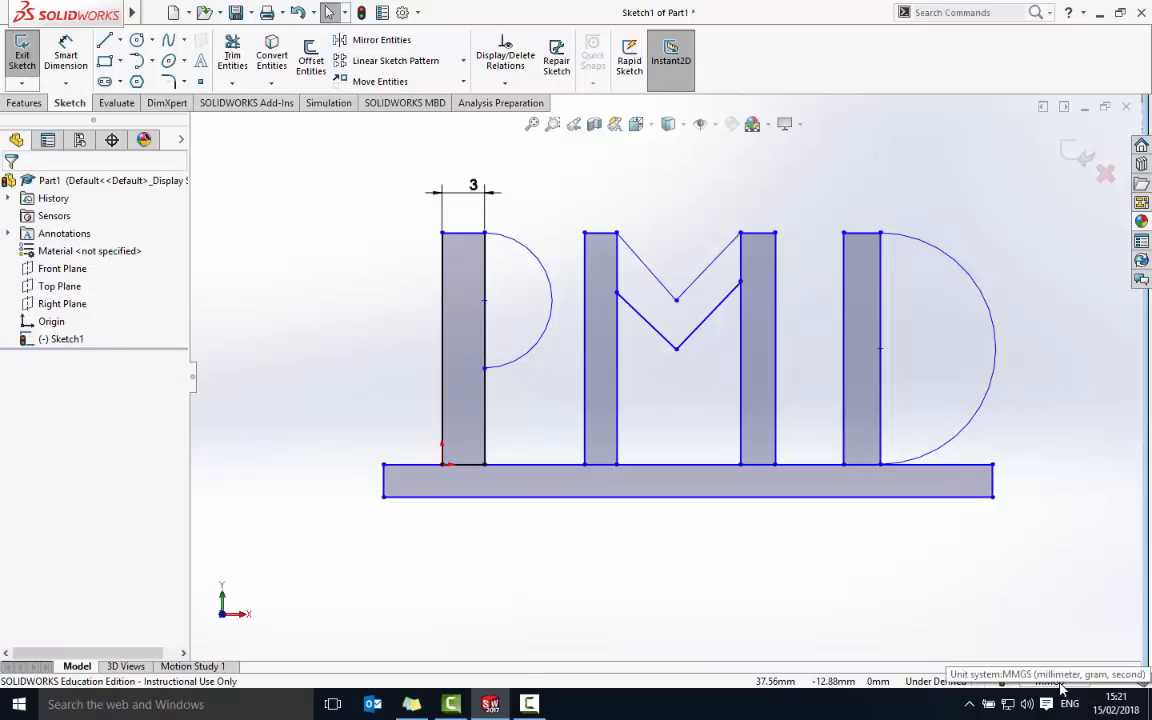
# Step: Choose MMGS (millimeter, gram, second) as the document's unit system
pyautogui.click(1083, 683)
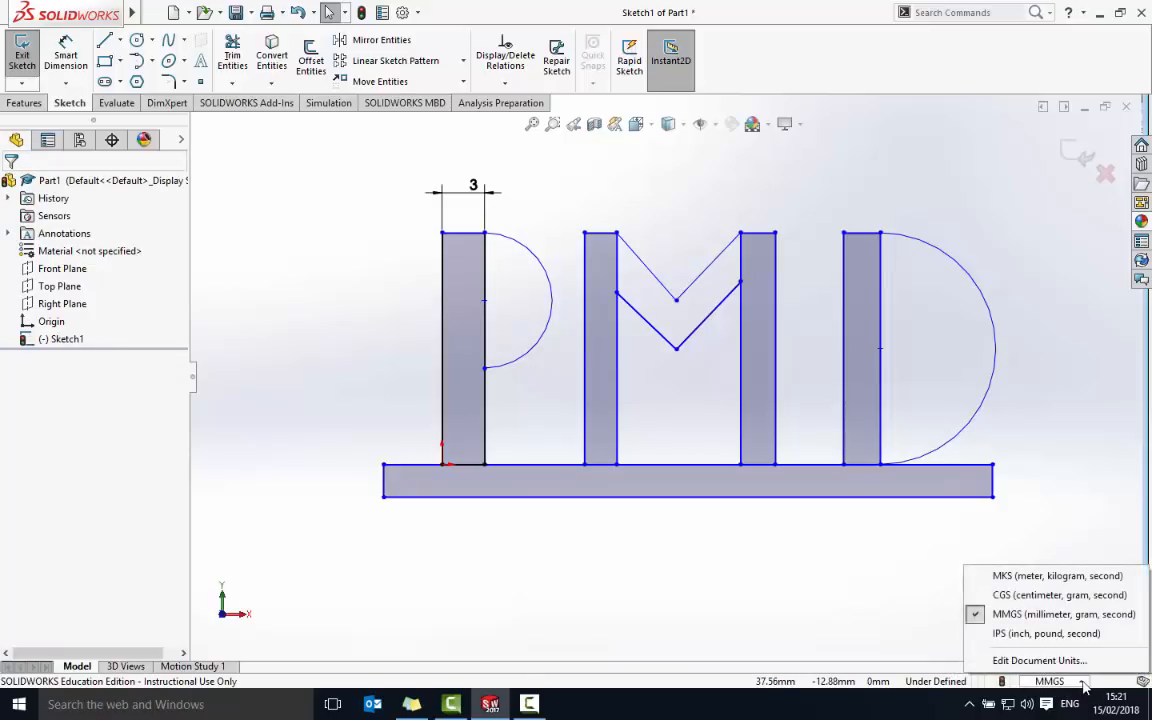
pyautogui.click(1033, 620)
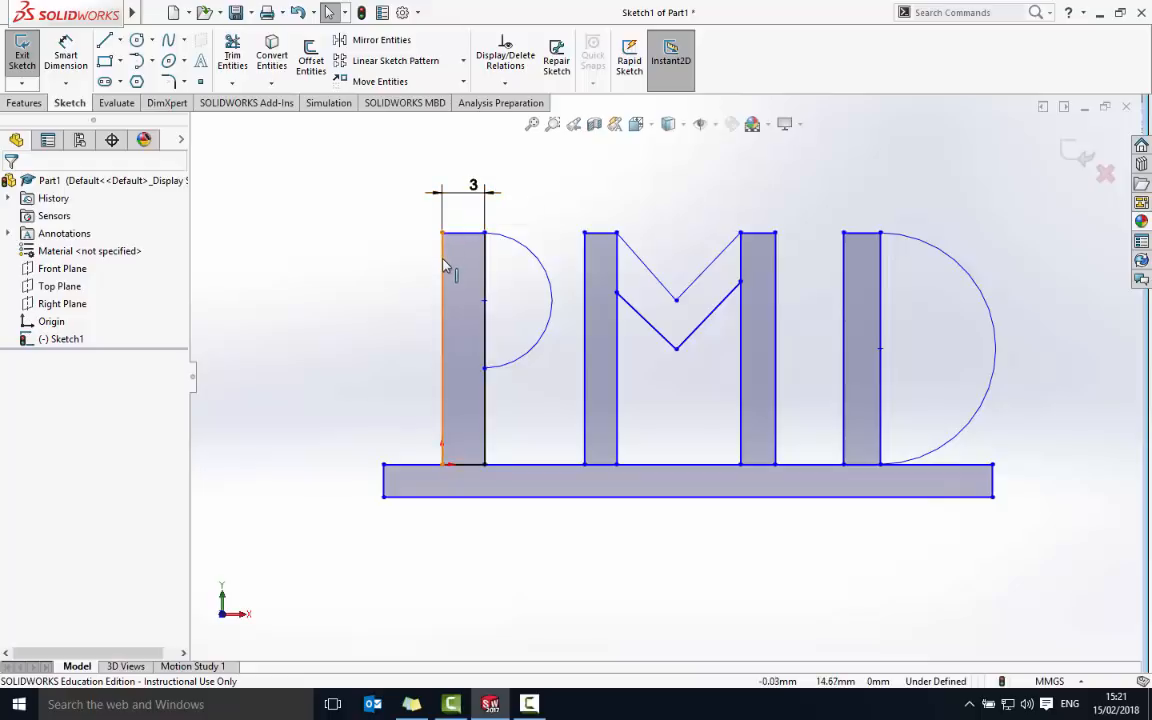
pyautogui.click(600, 234)
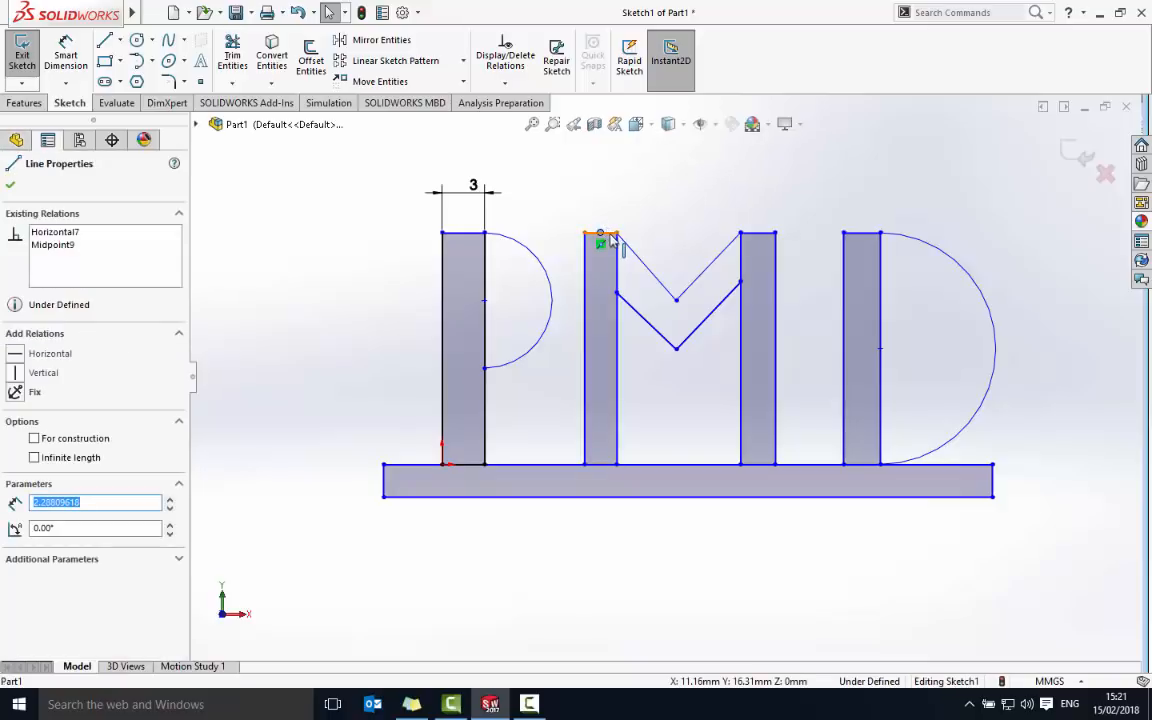
pyautogui.press('Escape')
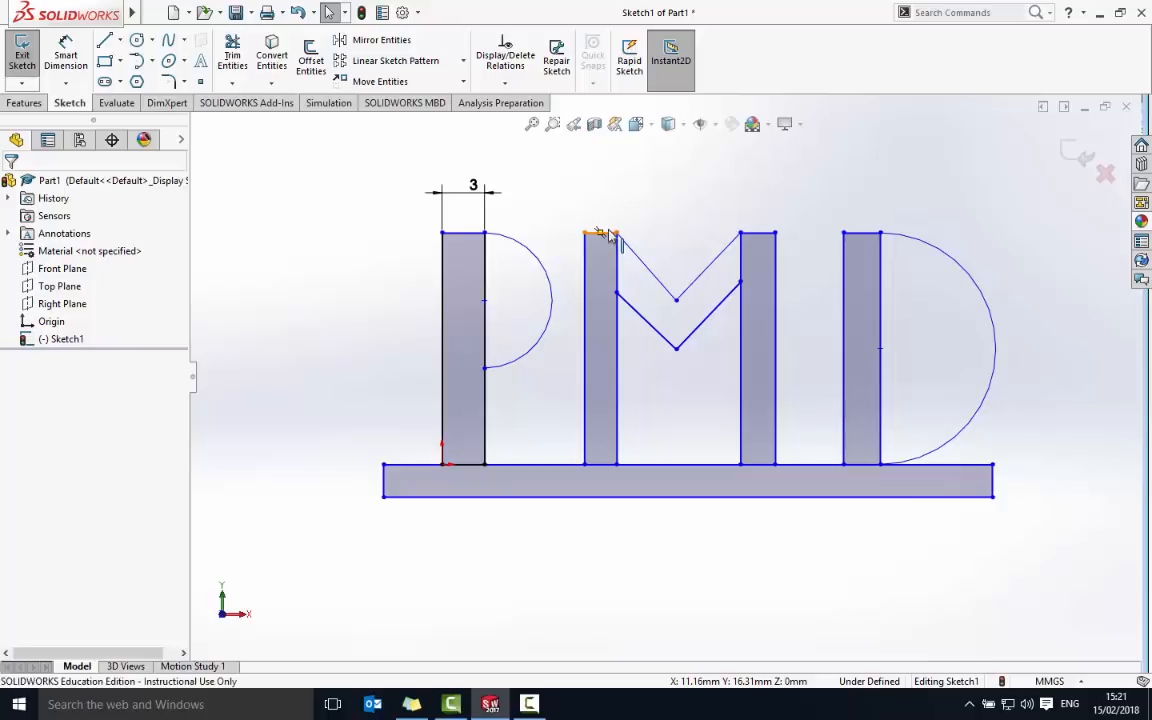
pyautogui.click(609, 233)
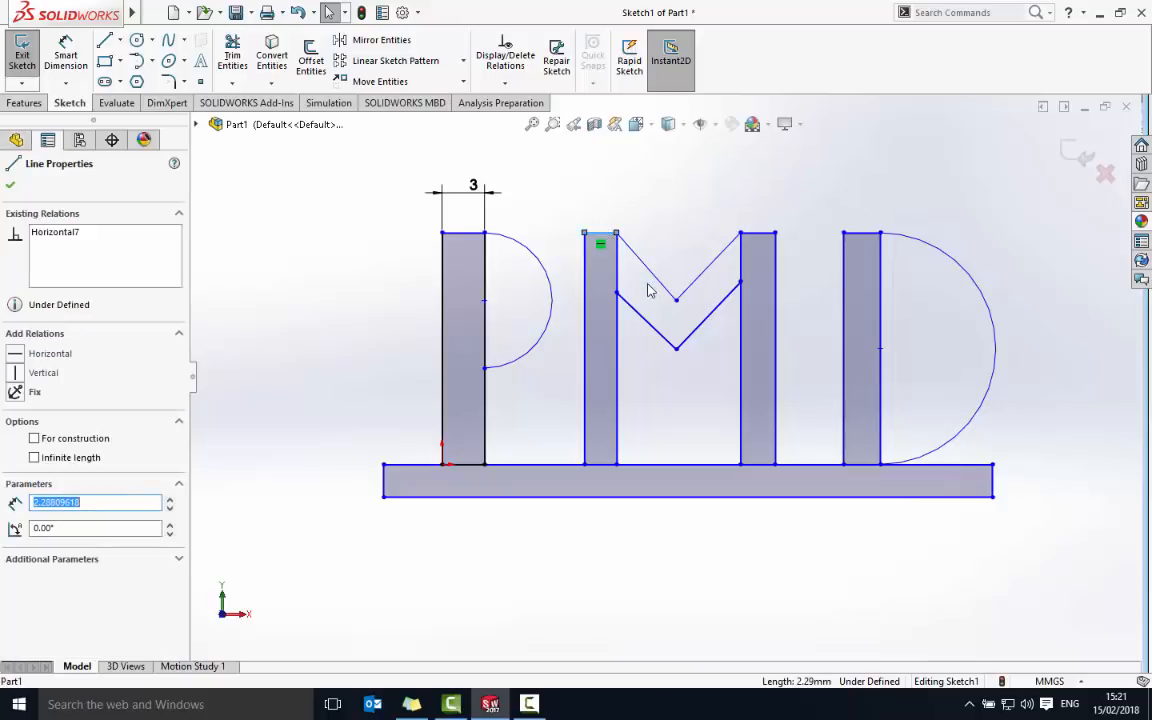
pyautogui.press('Escape')
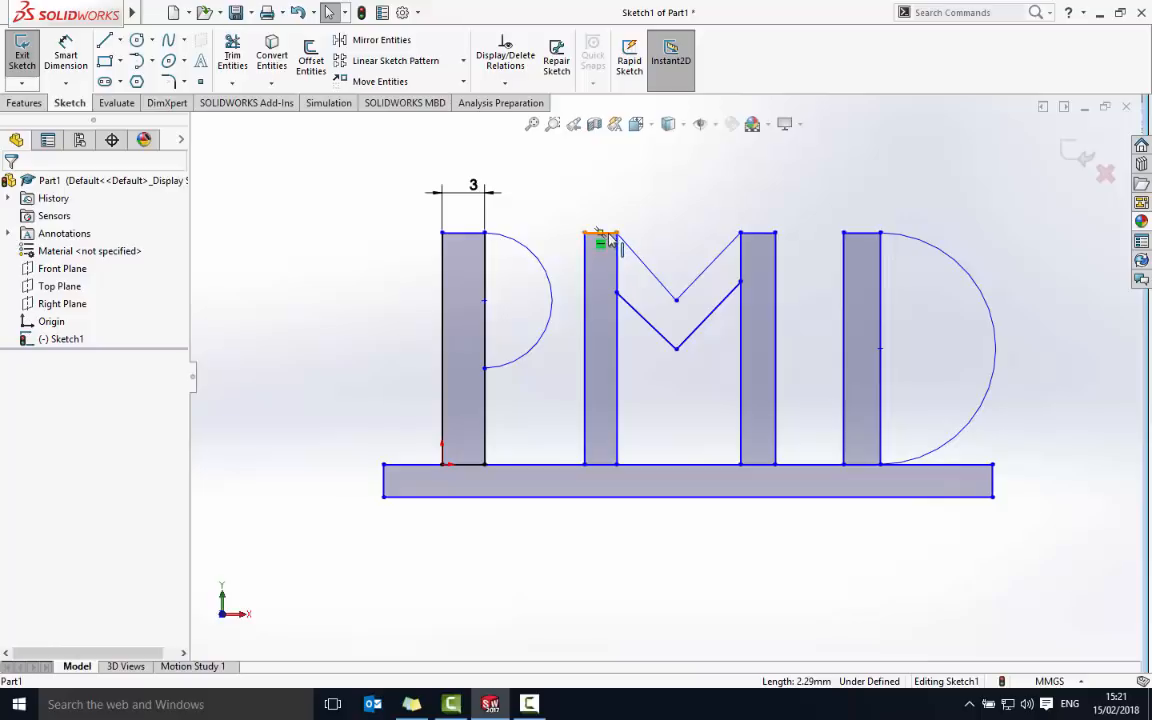
# Step: Dimension the top edge of the second upright and set its width to 3 mm
pyautogui.click(67, 55)
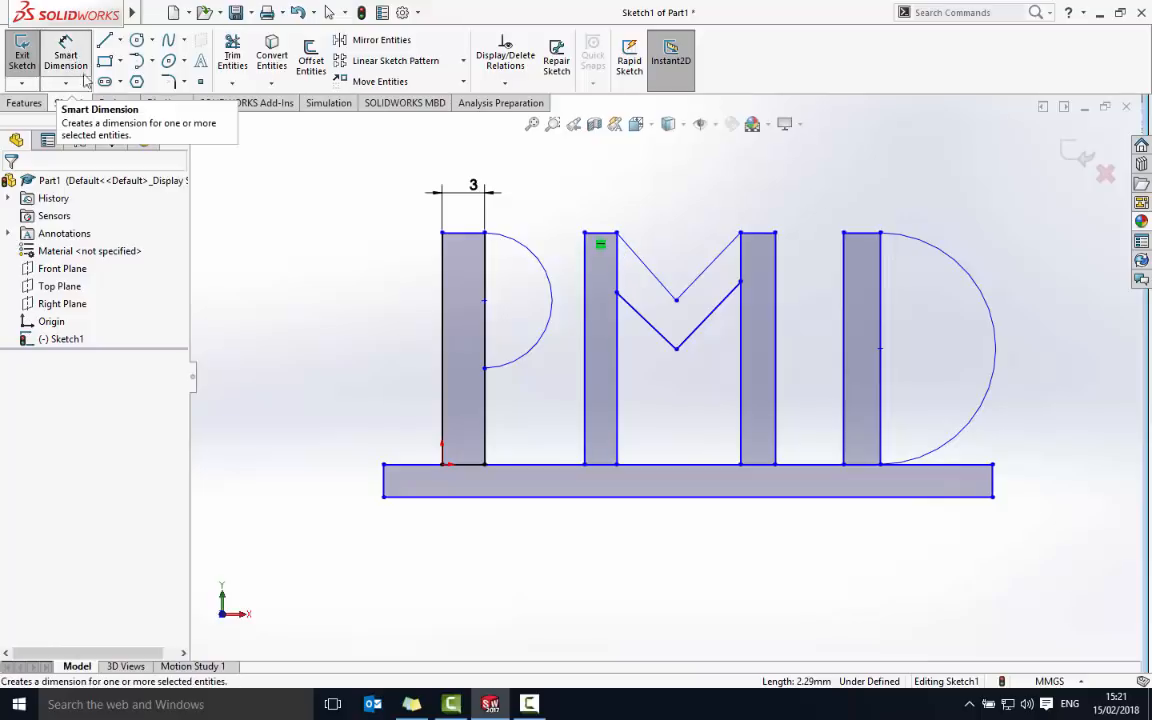
pyautogui.click(612, 236)
pyautogui.click(612, 208)
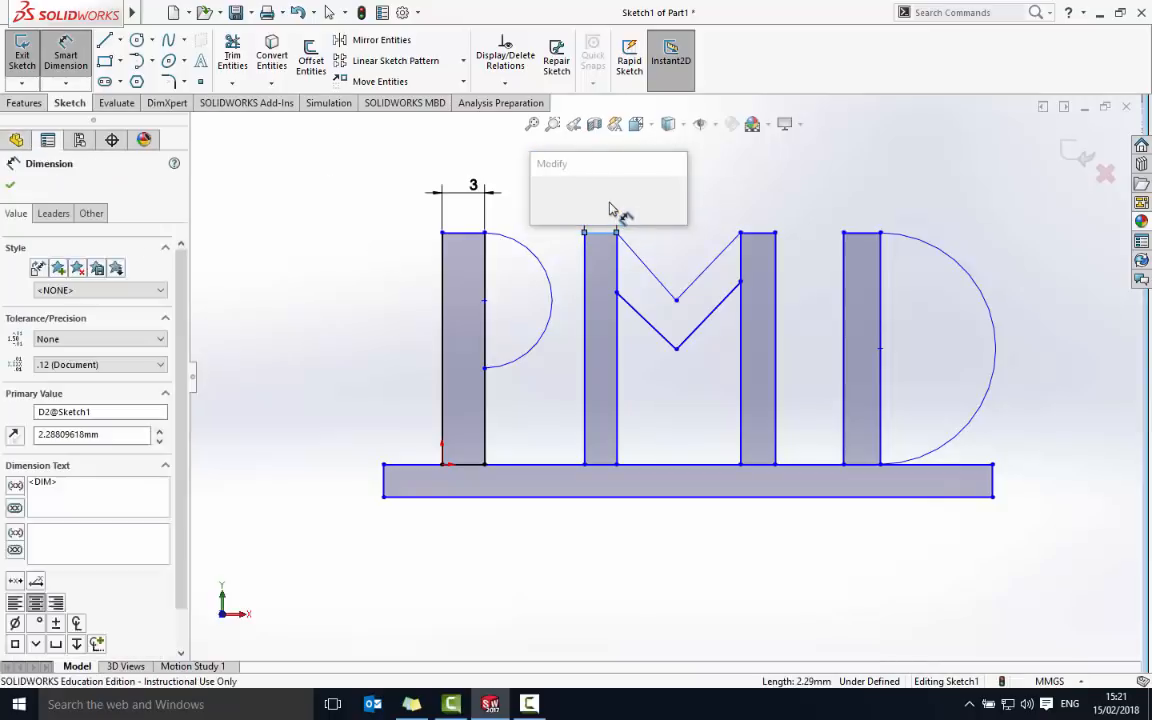
pyautogui.write('3')
pyautogui.press('Return')
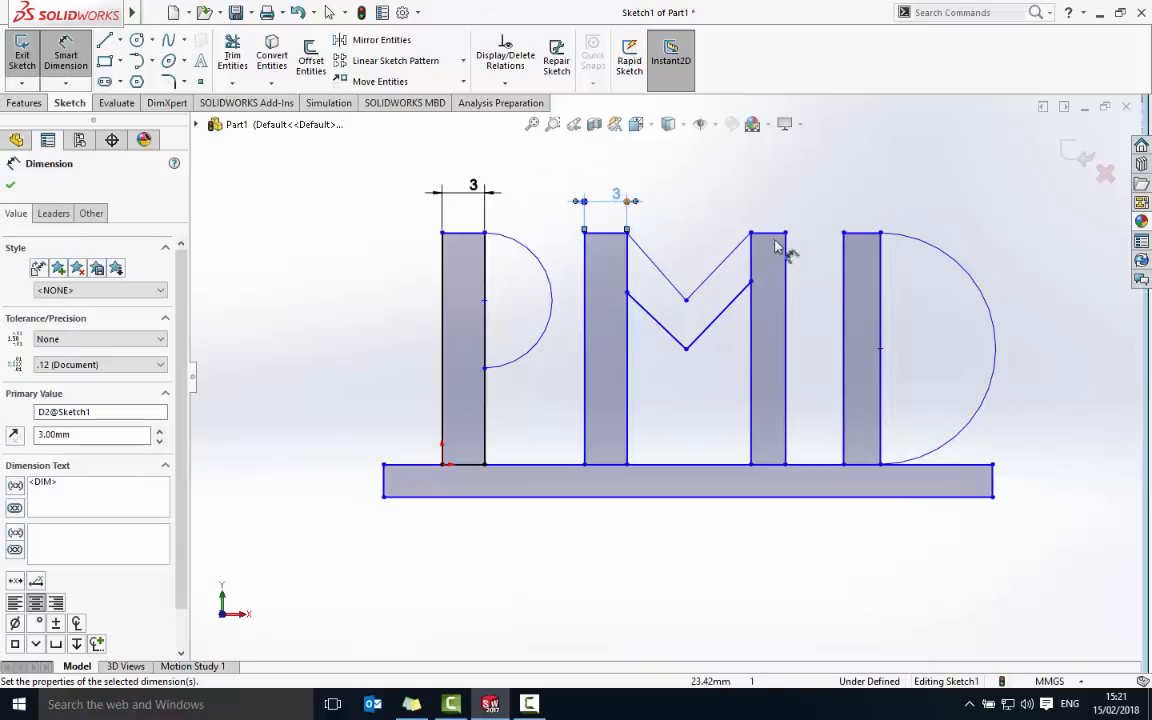
# Step: Dimension the top edges of the third and fourth uprights and set each width to 3 mm
pyautogui.click(771, 234)
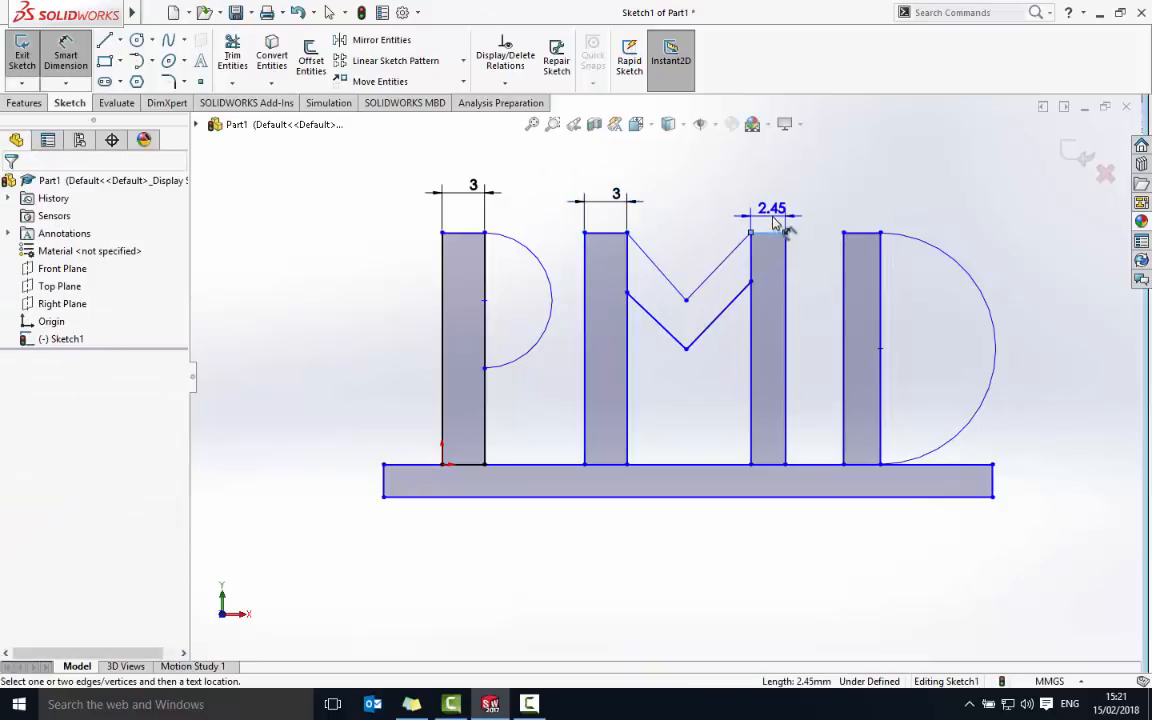
pyautogui.click(775, 222)
pyautogui.write('3')
pyautogui.press('Return')
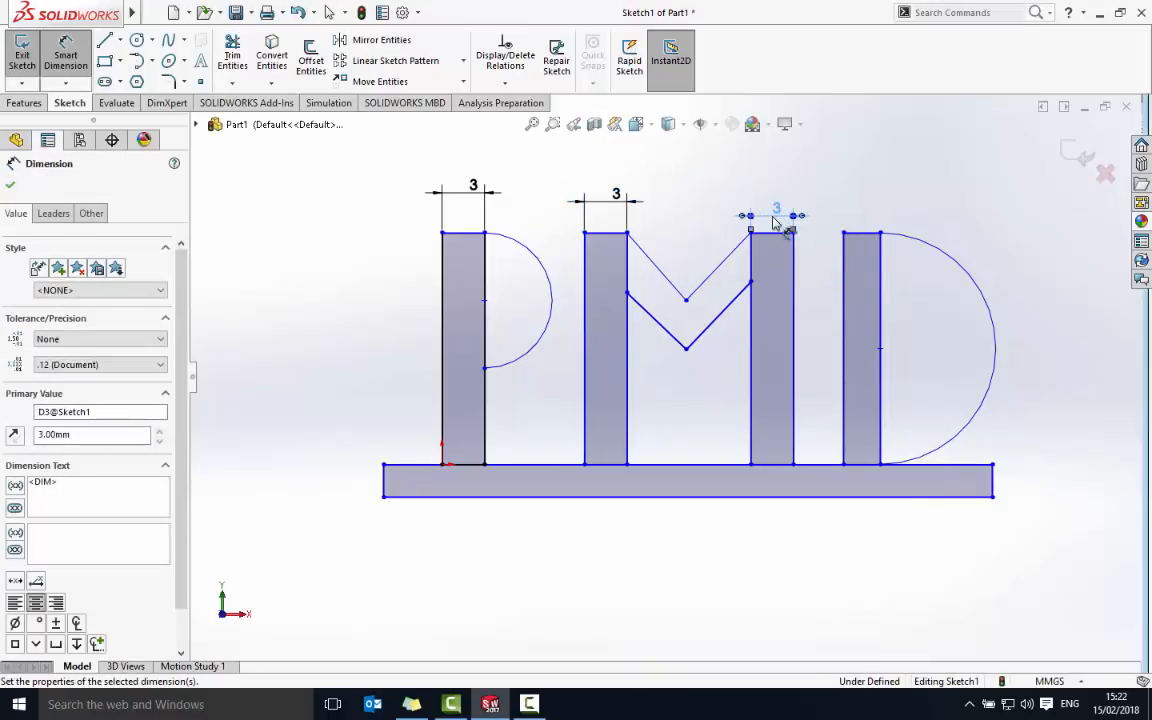
pyautogui.click(869, 237)
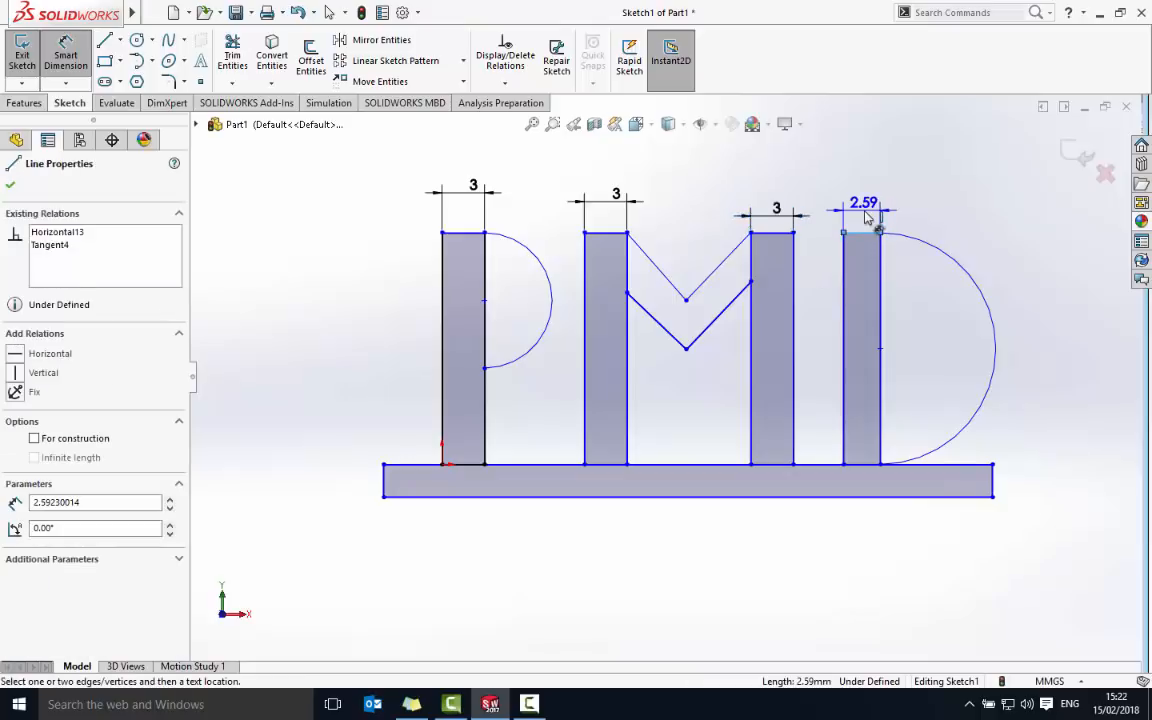
pyautogui.click(868, 219)
pyautogui.write('3')
pyautogui.press('Return')
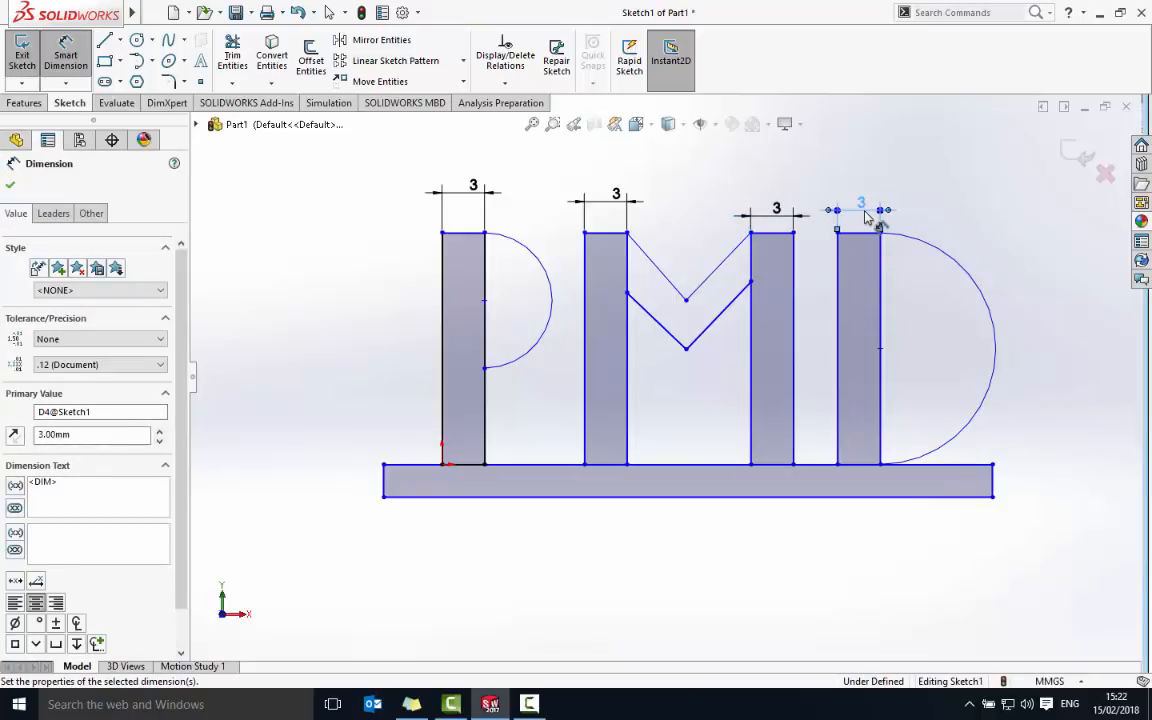
# Step: Dimension the right edge of the base rectangle and set its height to 3 mm
pyautogui.click(993, 480)
pyautogui.click(1022, 482)
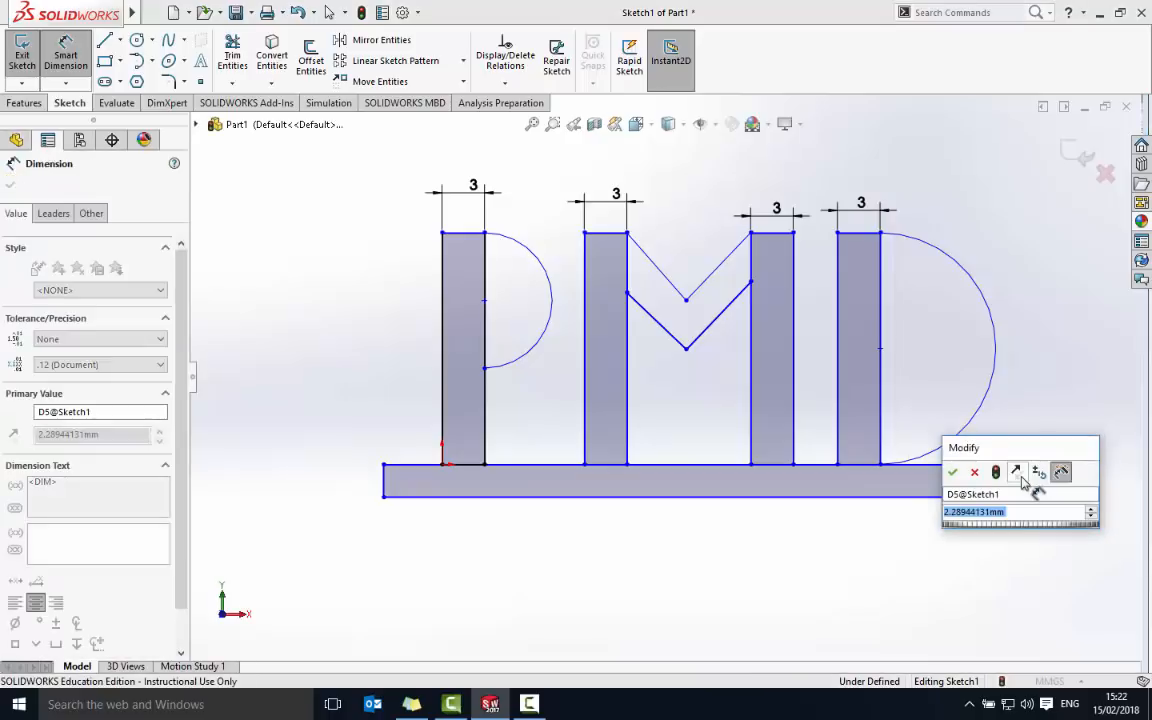
pyautogui.write('3')
pyautogui.press('Return')
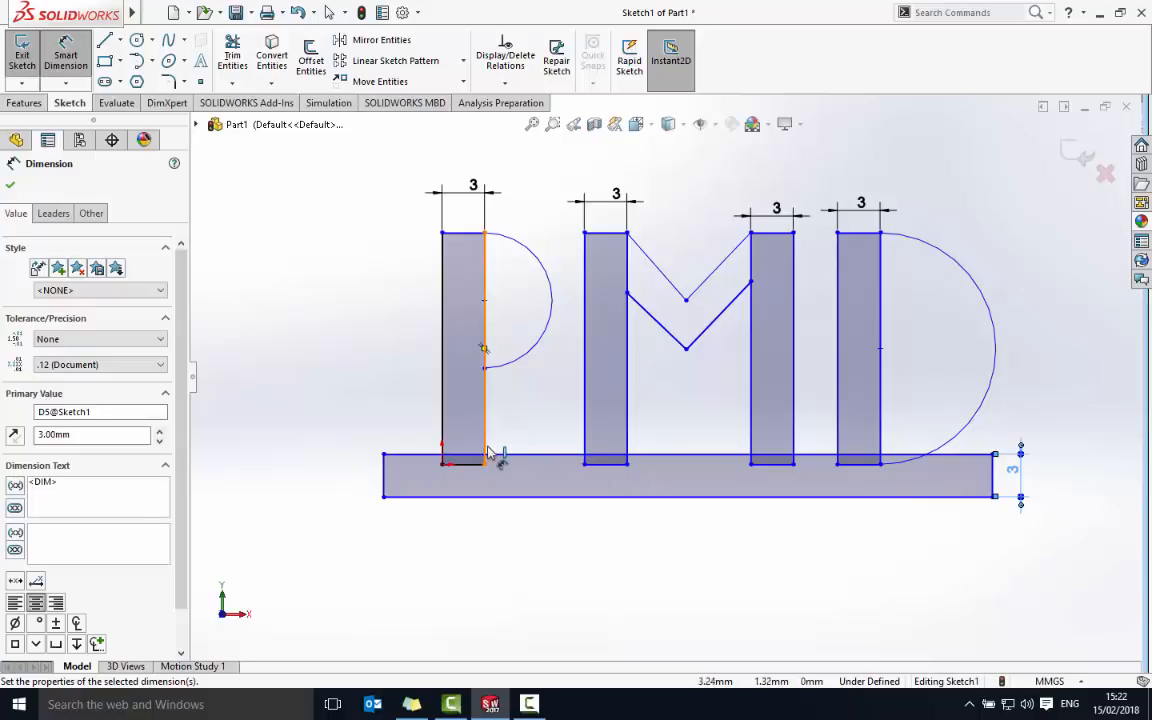
pyautogui.scroll(-5, 512, 460)
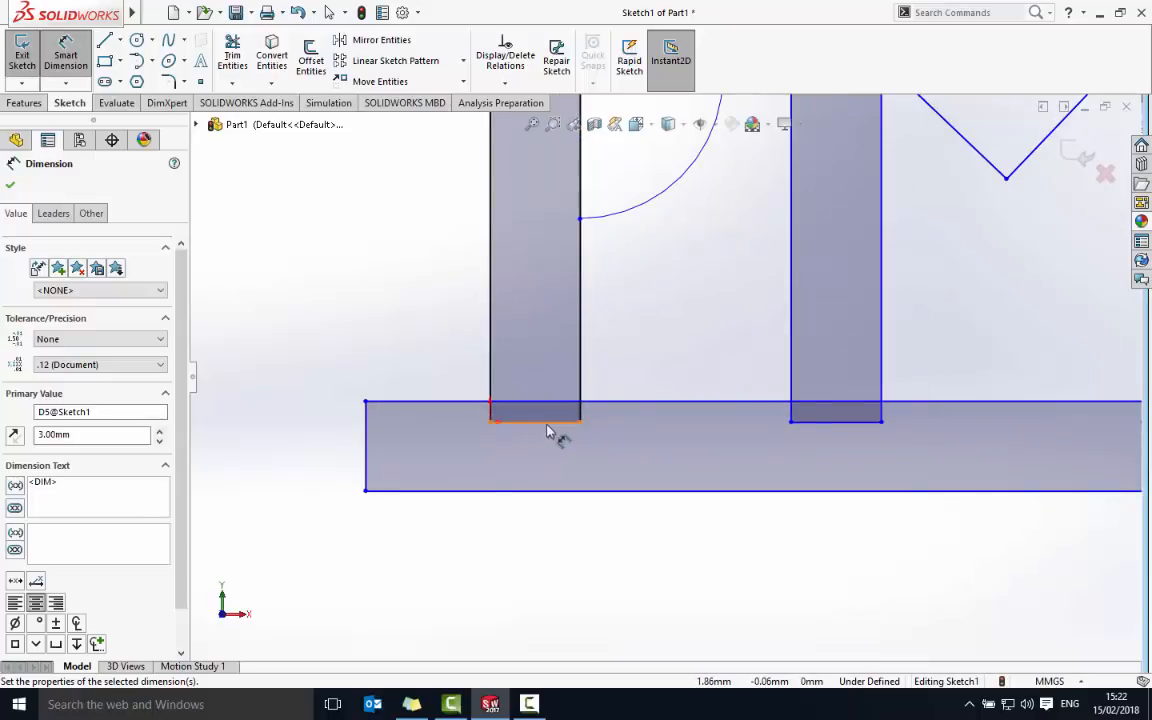
# Step: Dimension the first upright's bottom edge to the base bar's top edge and set the distance to 0 mm
pyautogui.click(547, 431)
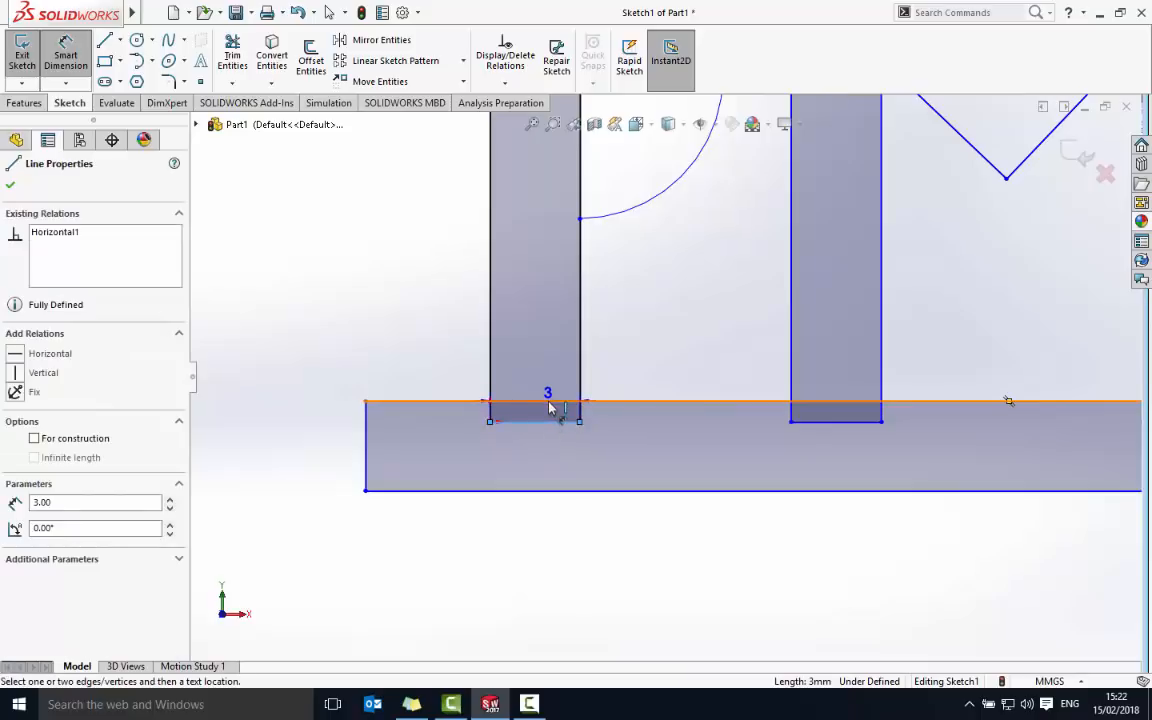
pyautogui.click(550, 403)
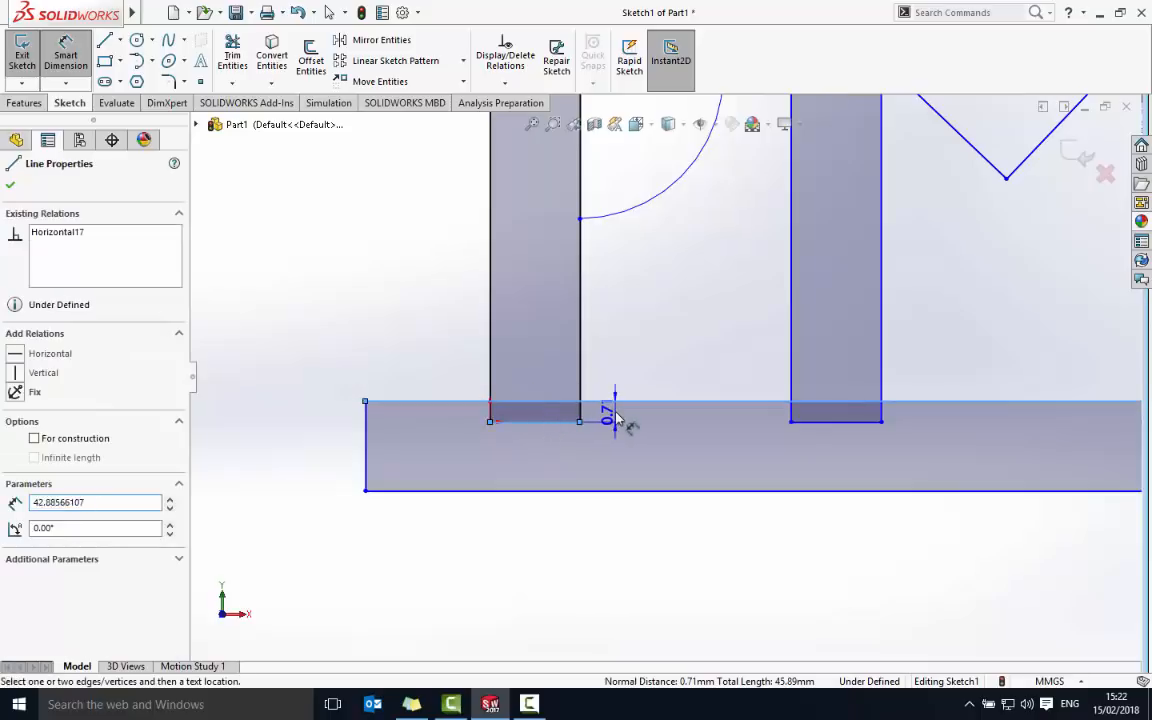
pyautogui.click(617, 419)
pyautogui.write('0.71055869mm')
pyautogui.press('Return')
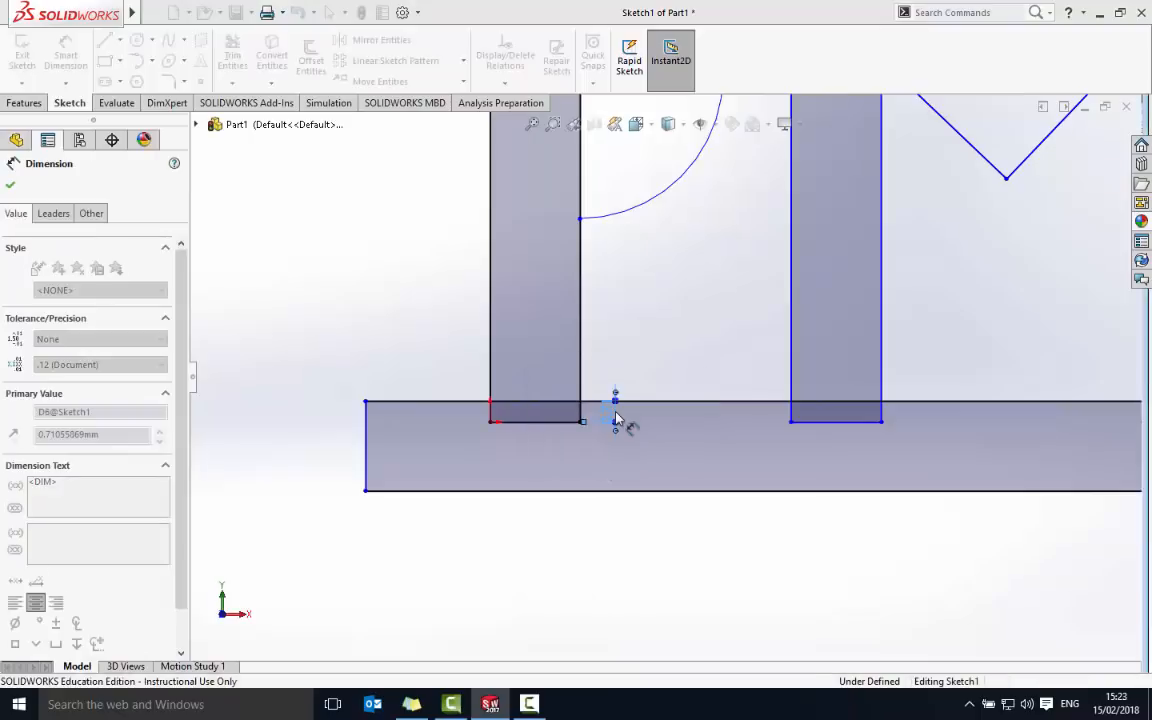
pyautogui.scroll(-3, 617, 419)
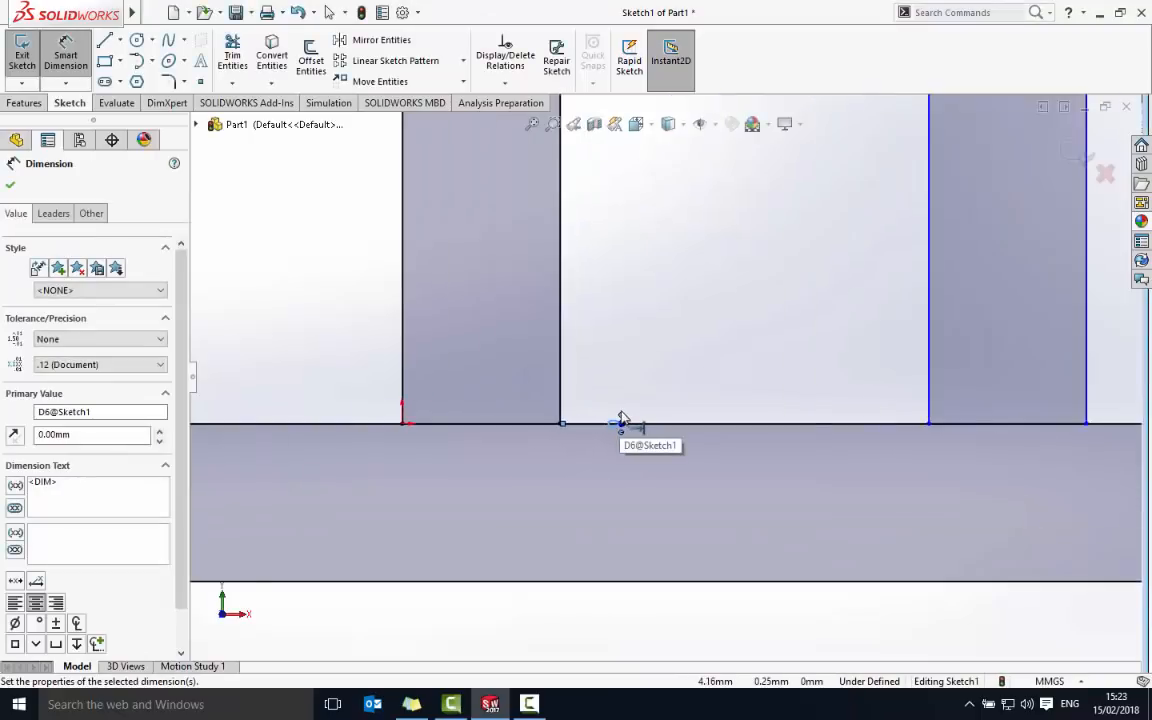
# Step: Dimension the left edge of the P's upright and set its height to 16 mm
pyautogui.scroll(3, 620, 419)
pyautogui.scroll(4, 630, 416)
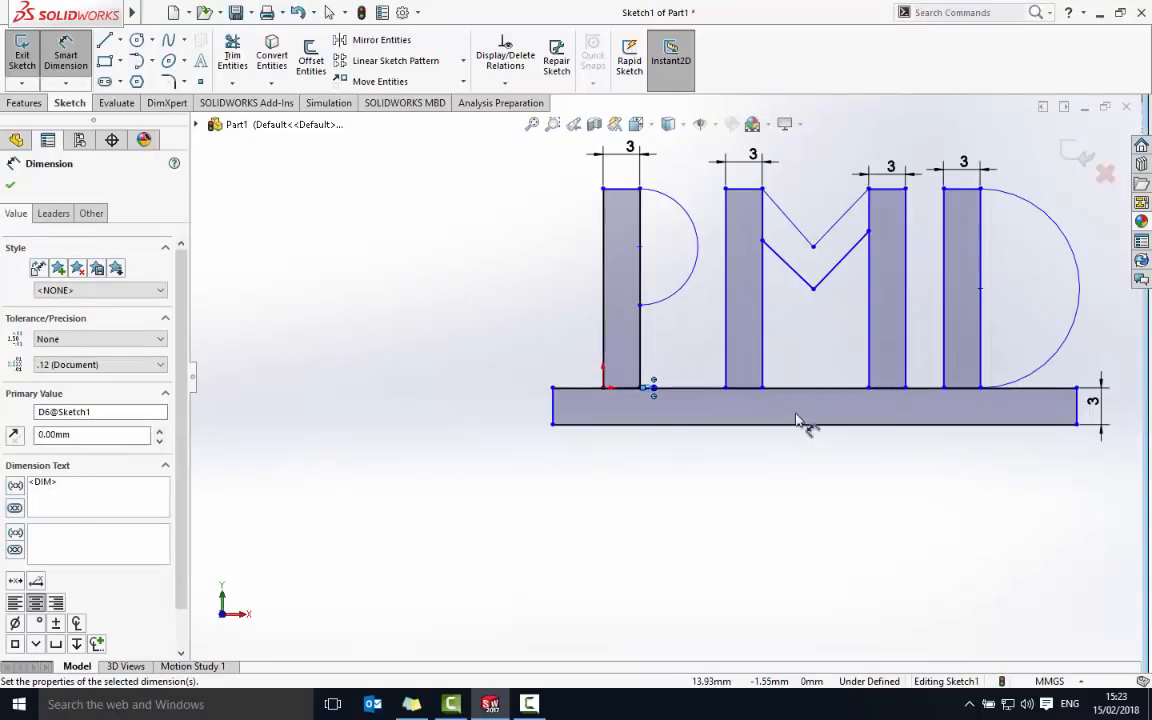
pyautogui.scroll(-2, 998, 347)
pyautogui.scroll(2, 1005, 350)
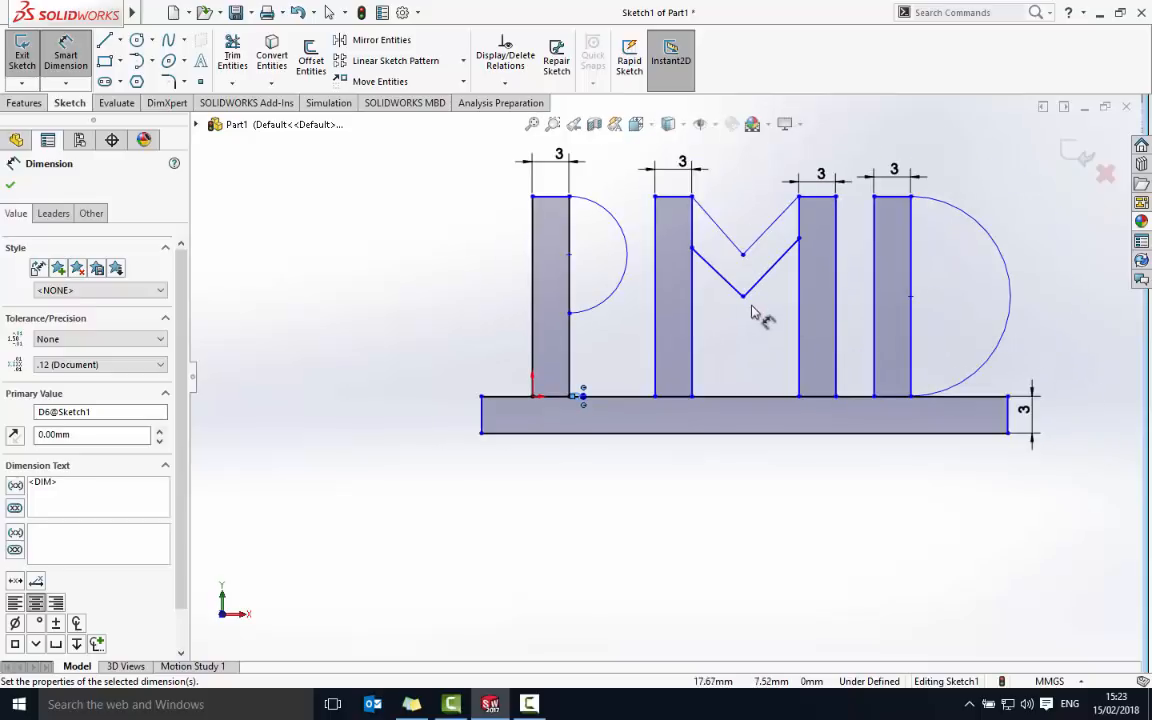
pyautogui.click(533, 249)
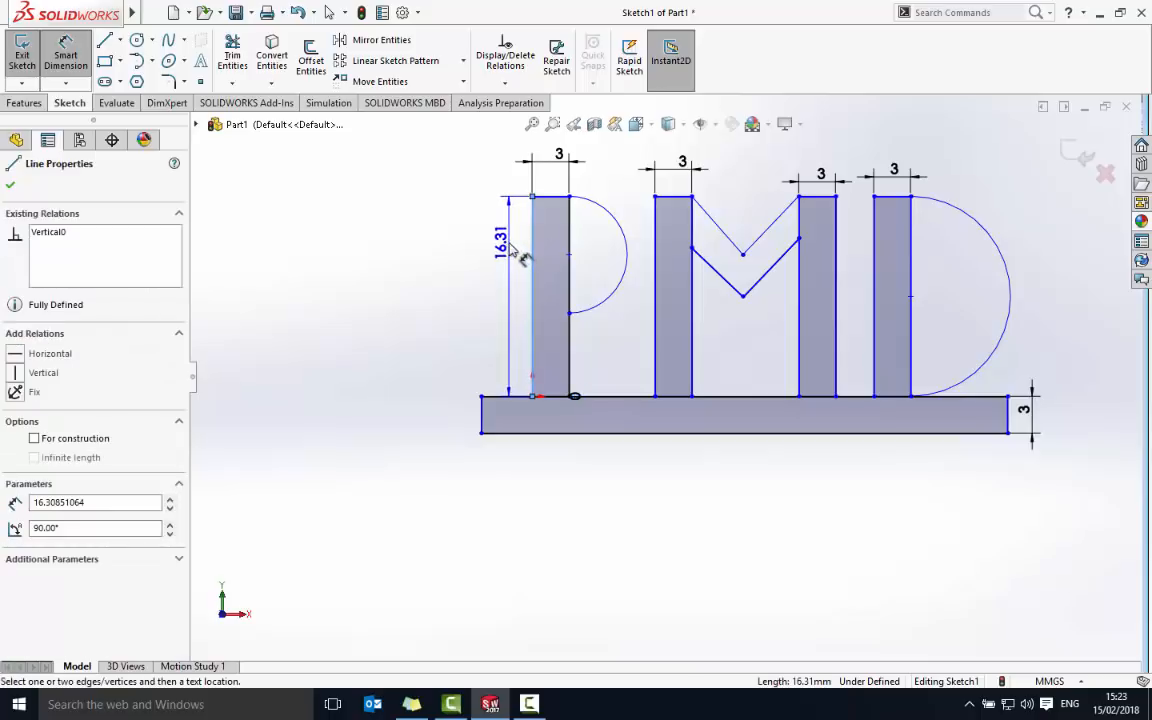
pyautogui.click(522, 252)
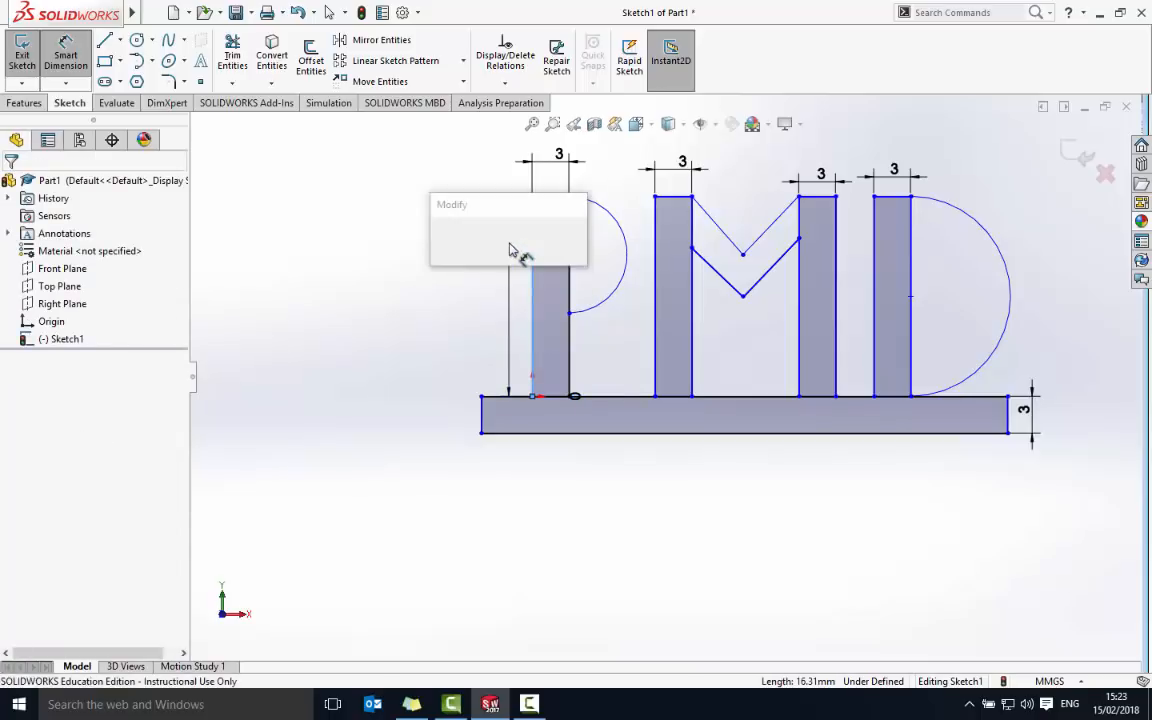
pyautogui.press('Return')
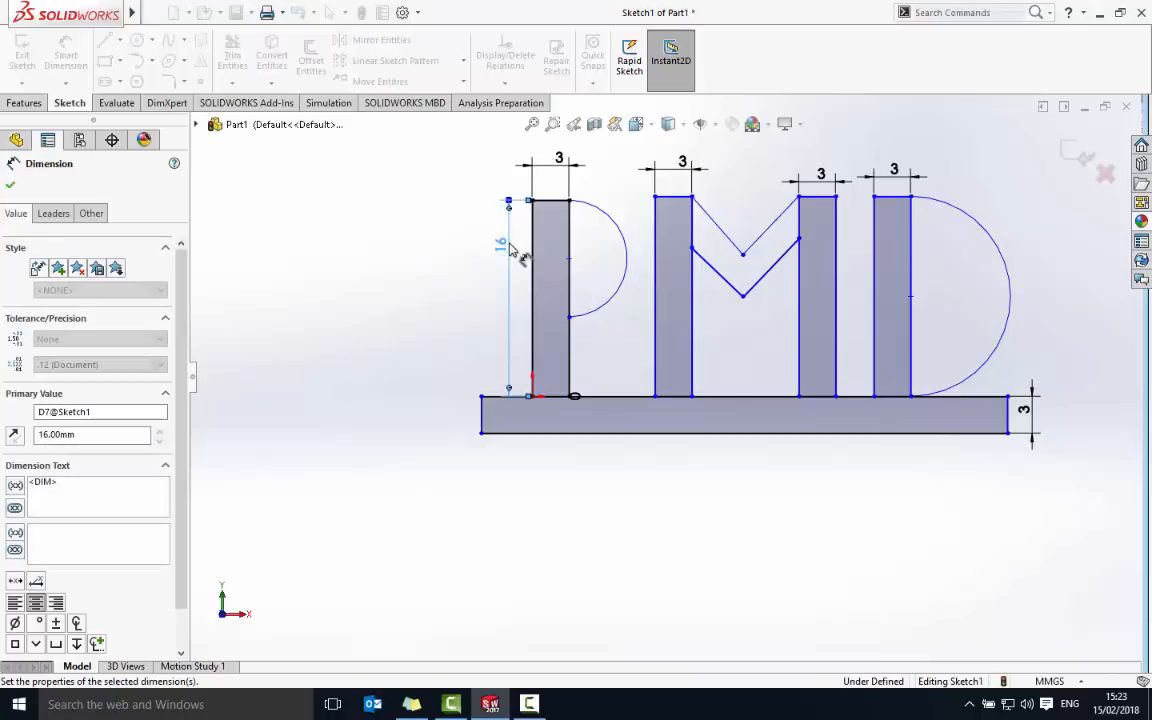
# Step: Dimension the outer edges of the M's two uprights and set each height to 16 mm
pyautogui.click(655, 265)
pyautogui.click(645, 268)
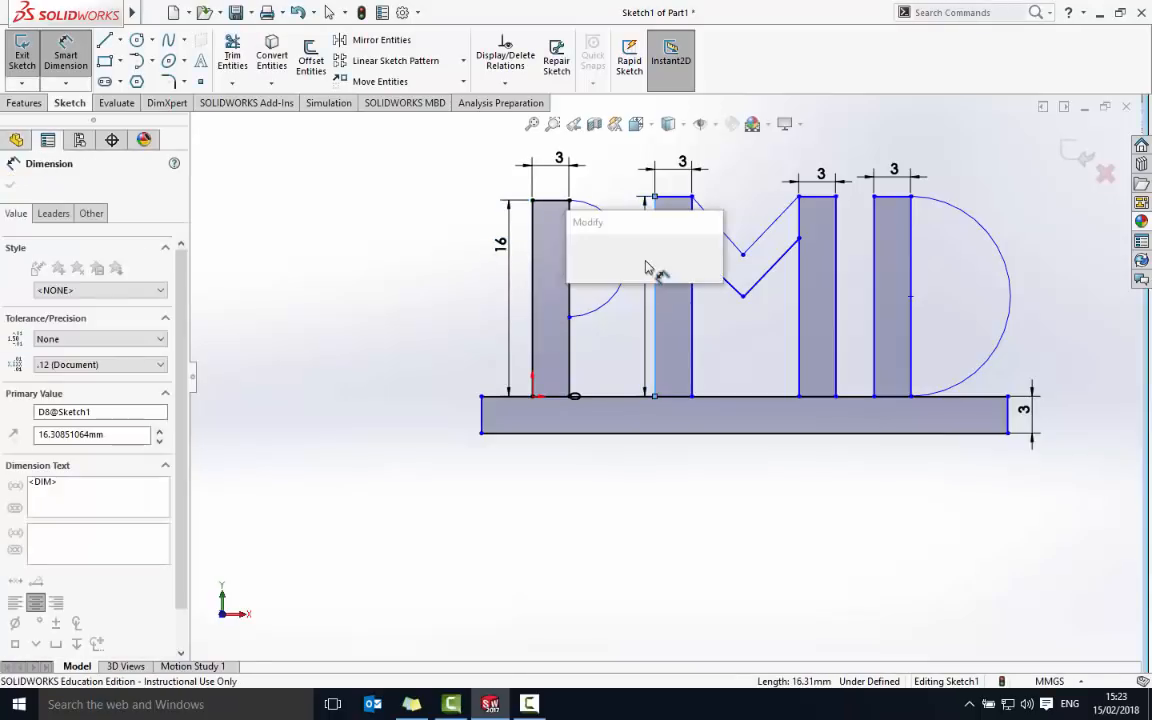
pyautogui.write('16')
pyautogui.press('Return')
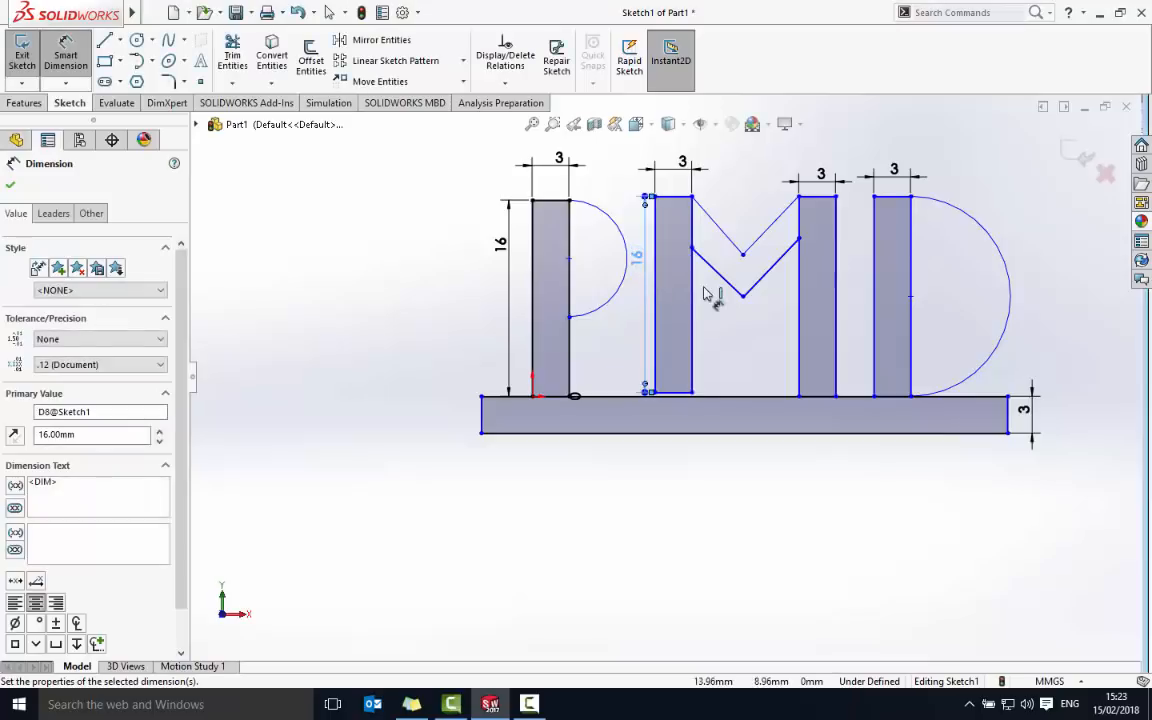
pyautogui.click(837, 289)
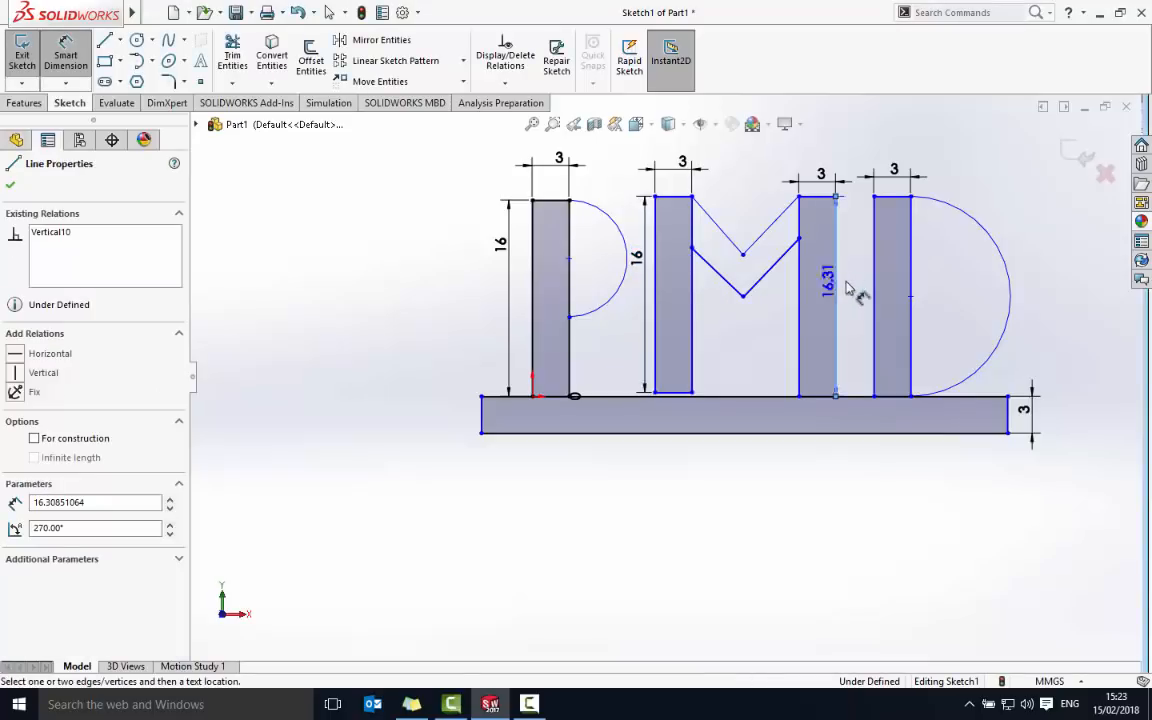
pyautogui.click(847, 290)
pyautogui.write('16')
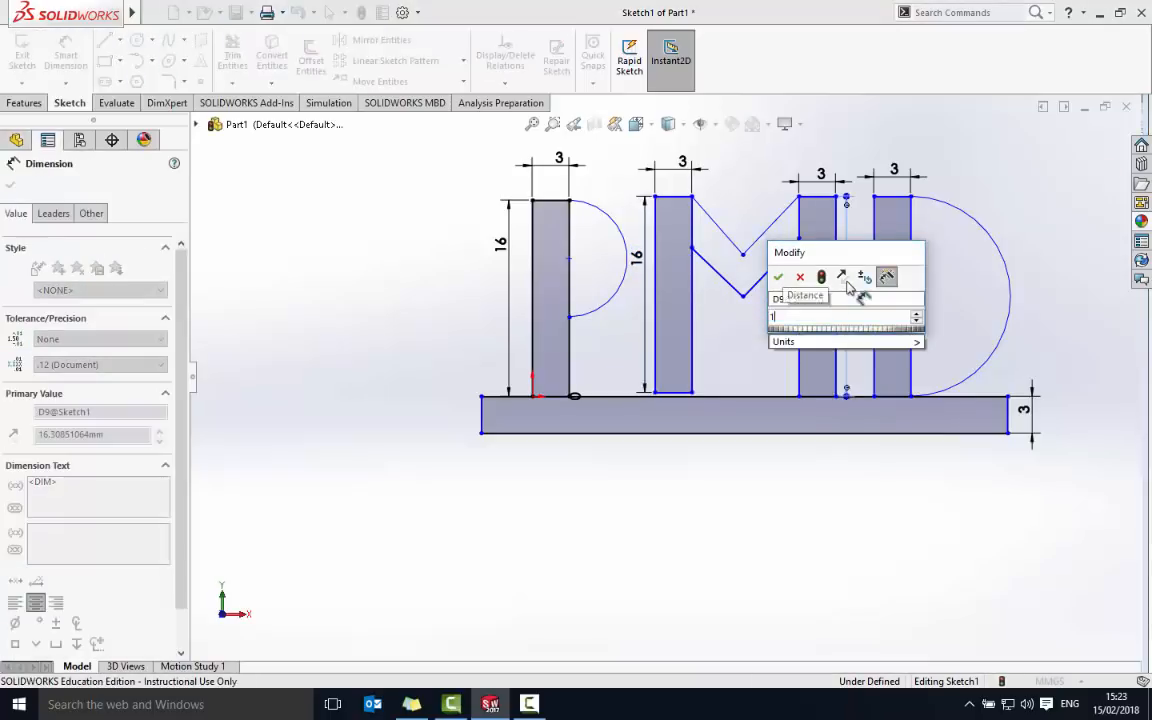
pyautogui.press('Return')
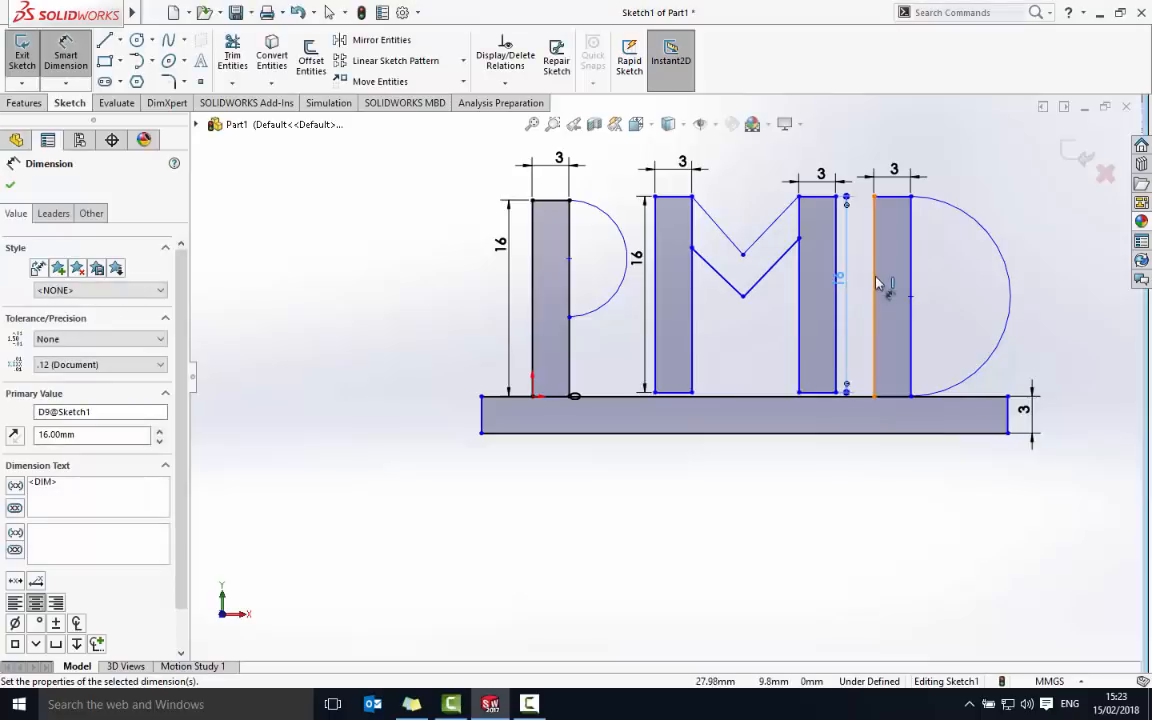
# Step: Dimension the left edge of the D's upright and set its height to 16 mm
pyautogui.click(875, 284)
pyautogui.click(862, 286)
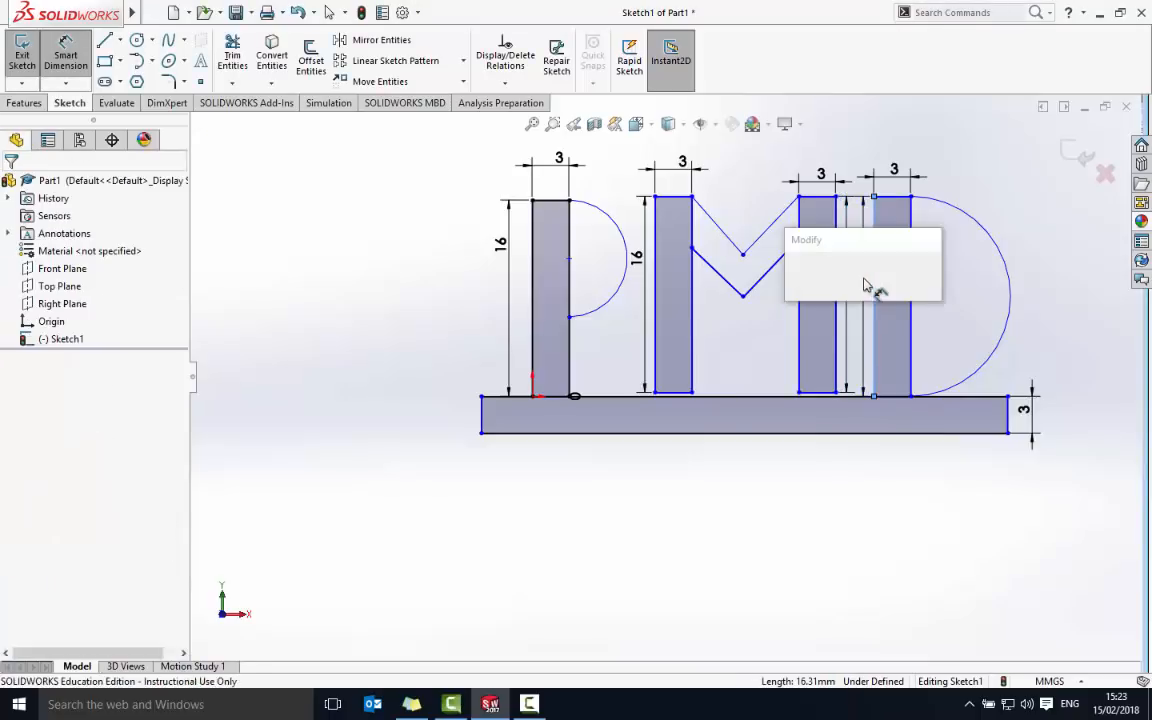
pyautogui.write('16.00mm')
pyautogui.press('Return')
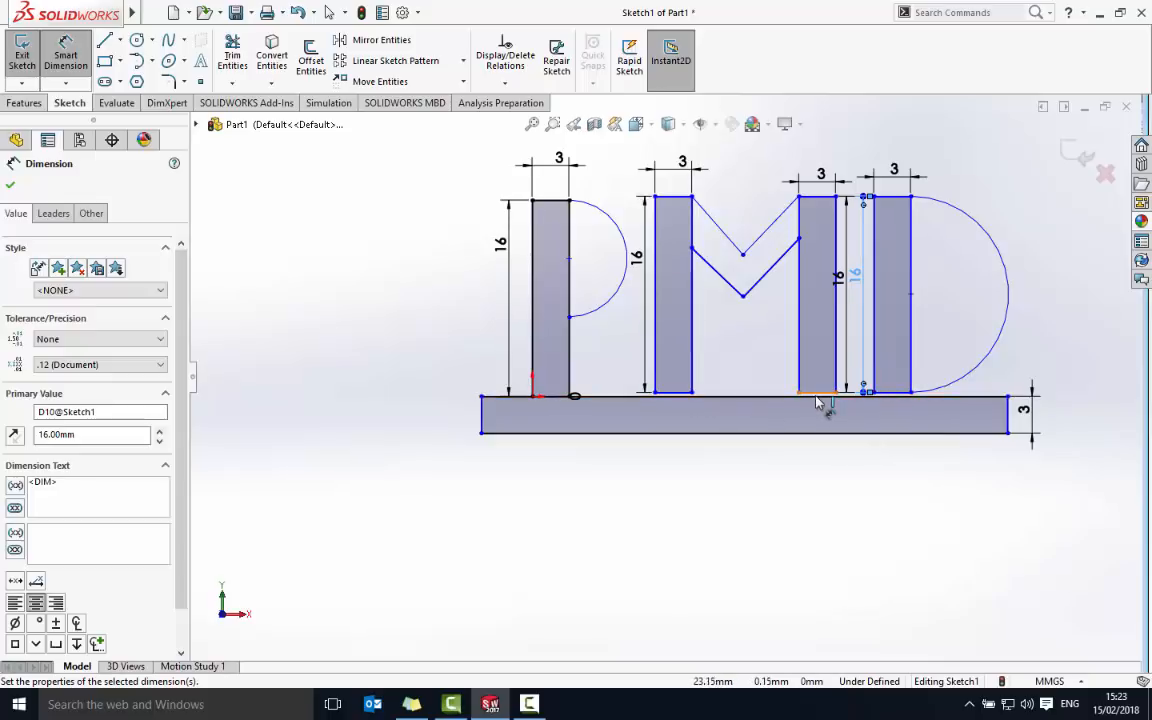
# Step: Dimension the bottom edge of the M's first upright to the base bar's top edge and set the distance to 0 mm
pyautogui.scroll(1, 684, 394)
pyautogui.scroll(-3, 689, 394)
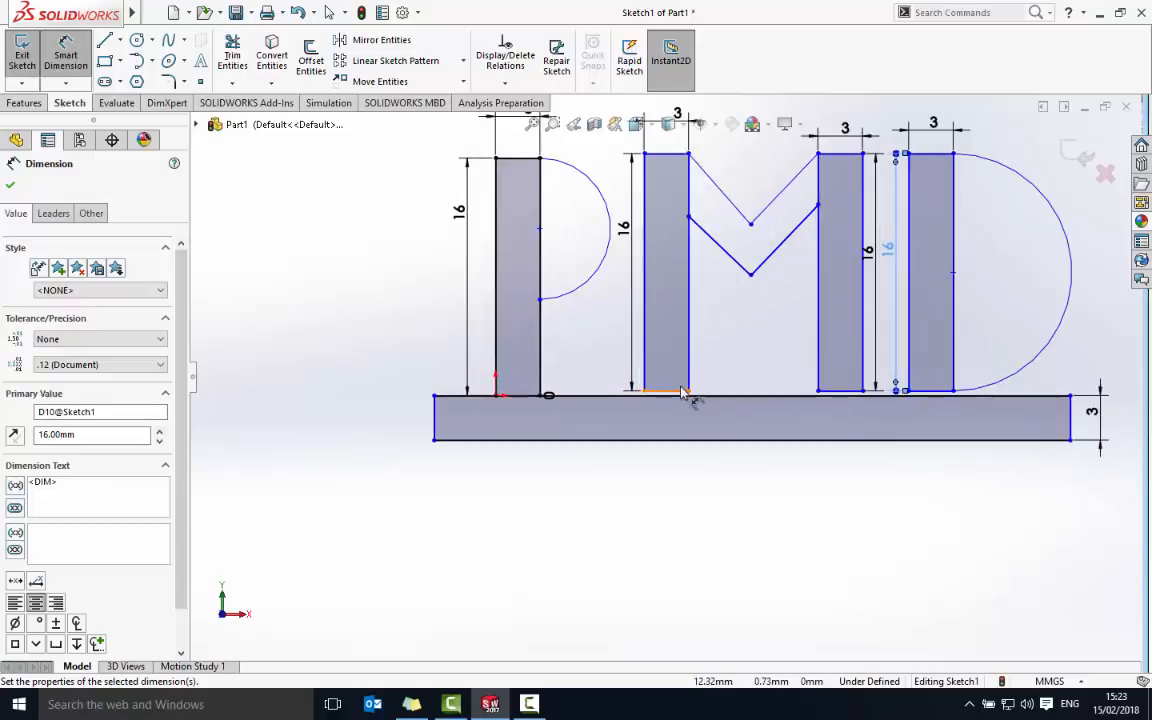
pyautogui.scroll(-2, 684, 394)
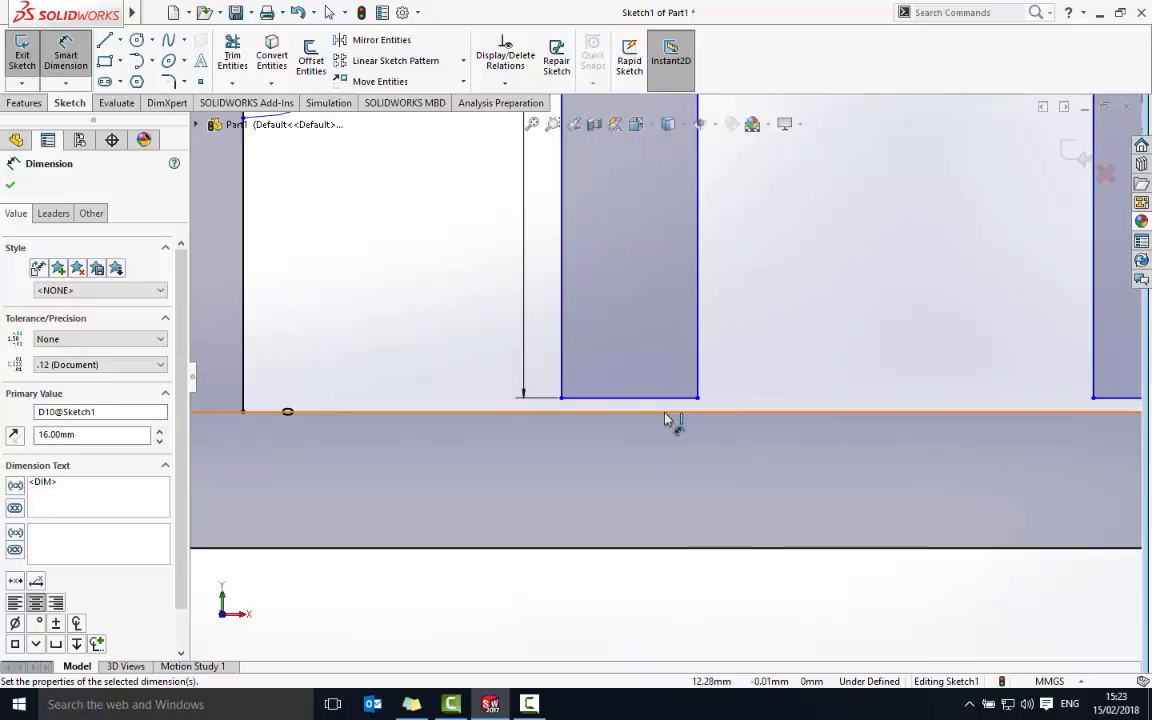
pyautogui.click(673, 399)
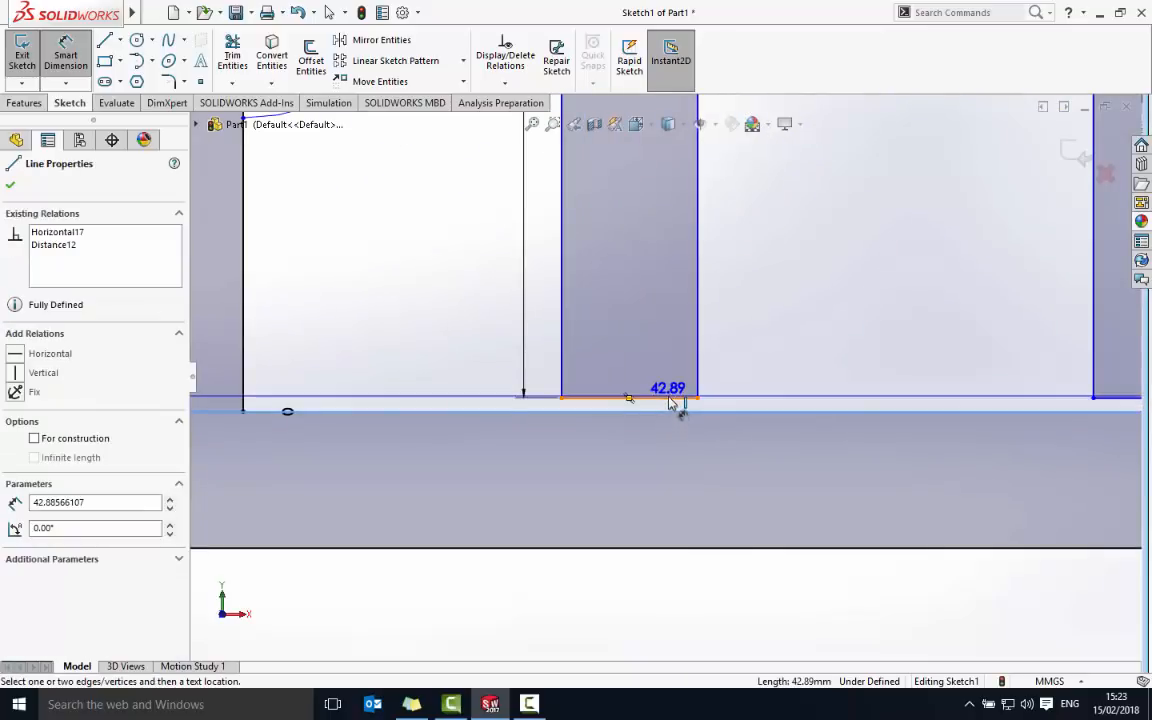
pyautogui.click(746, 410)
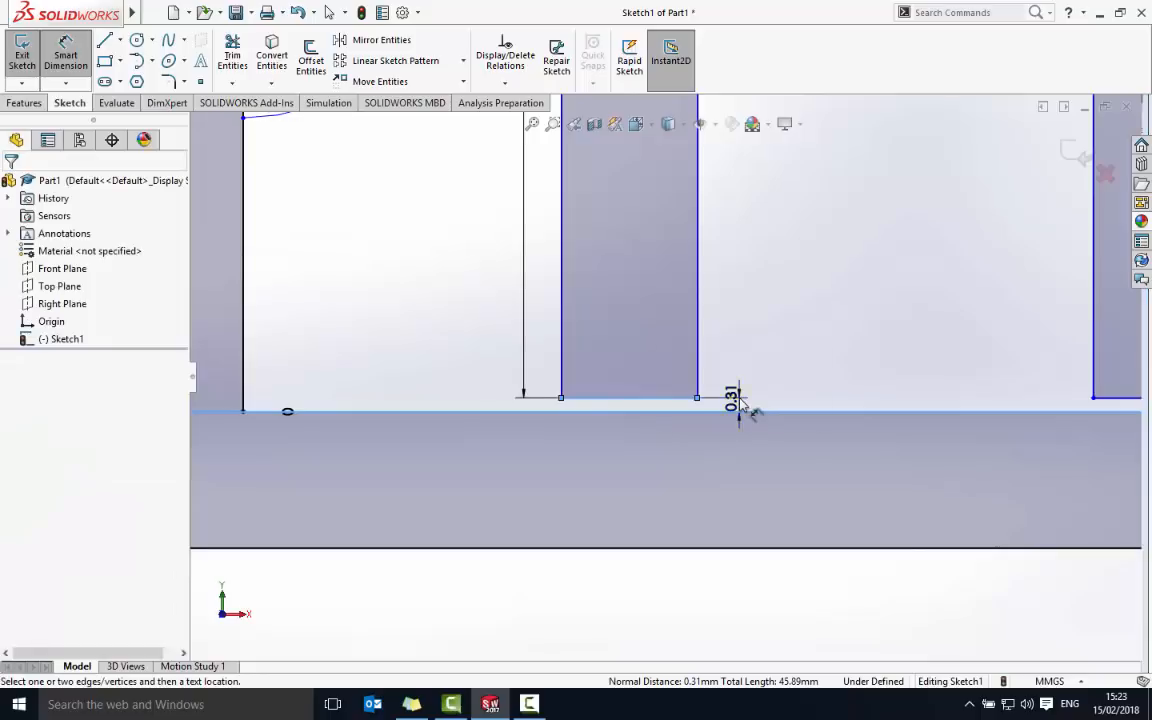
pyautogui.press('Return')
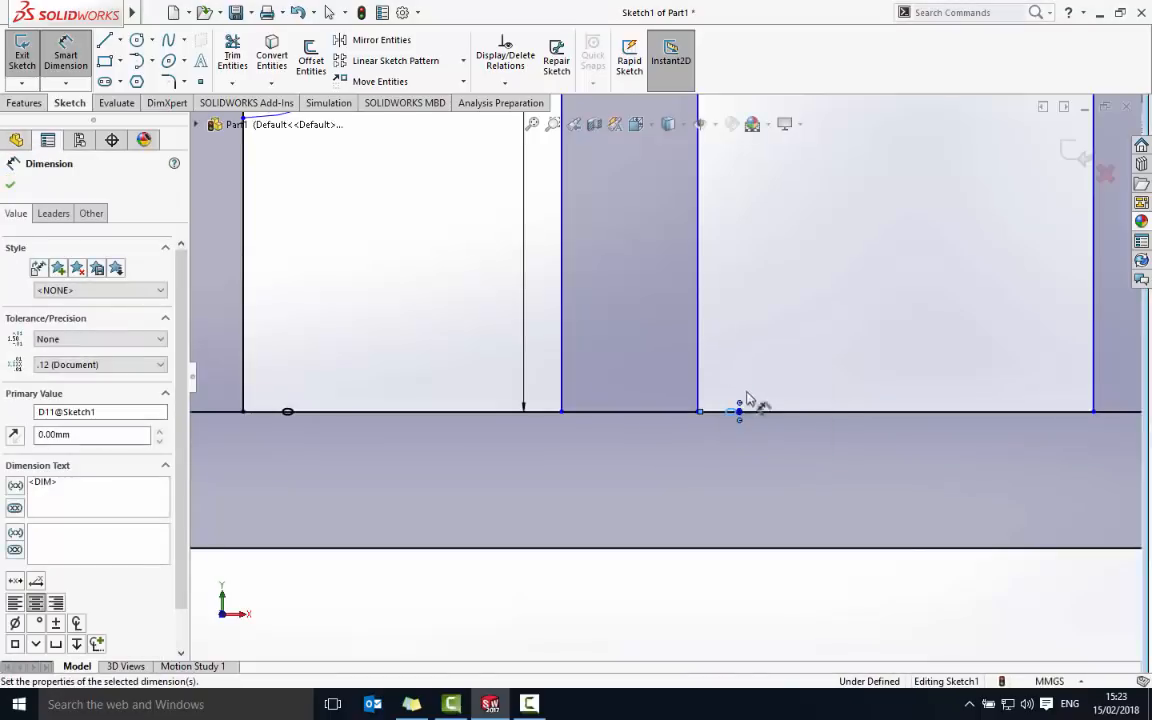
# Step: Dimension the bottom edge of the D's upright to the base bar's top edge and set the distance to 0 mm
pyautogui.scroll(5, 1012, 384)
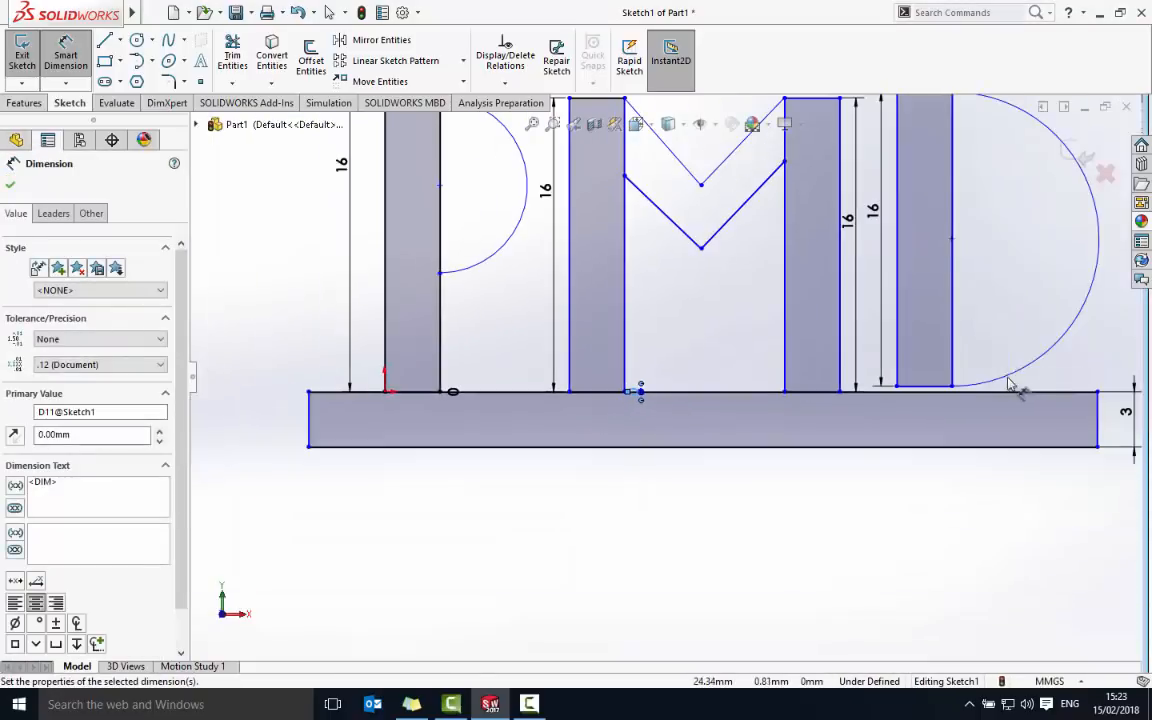
pyautogui.scroll(4, 949, 387)
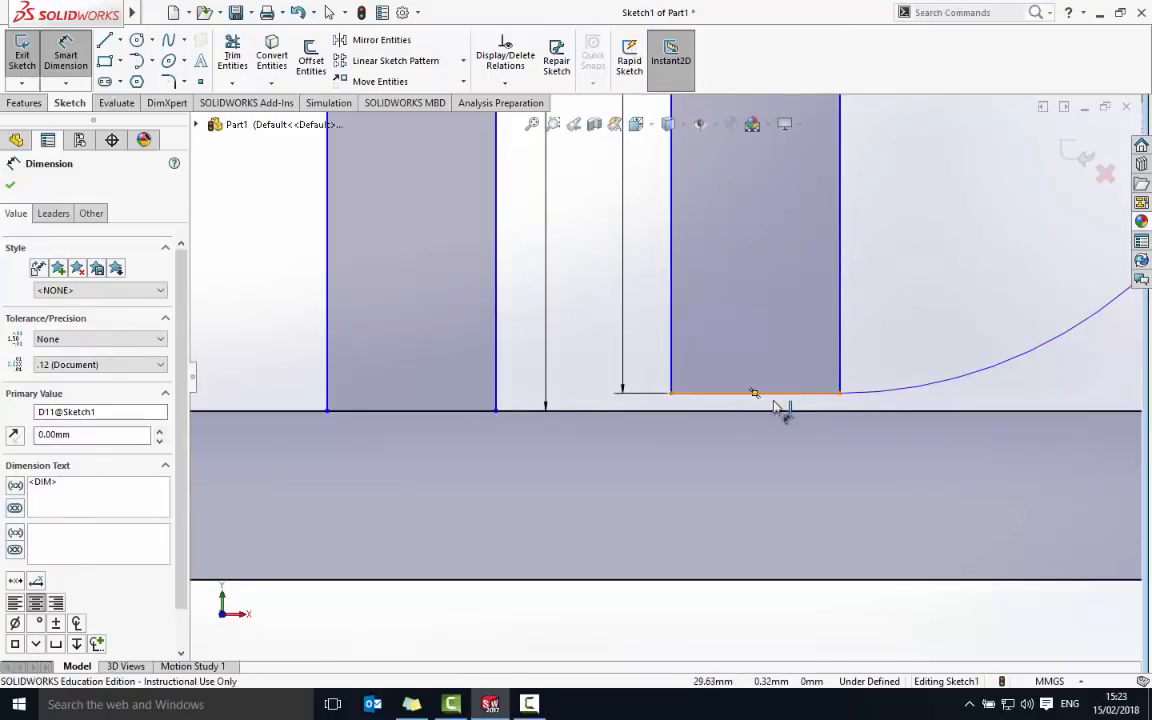
pyautogui.click(775, 395)
pyautogui.click(776, 411)
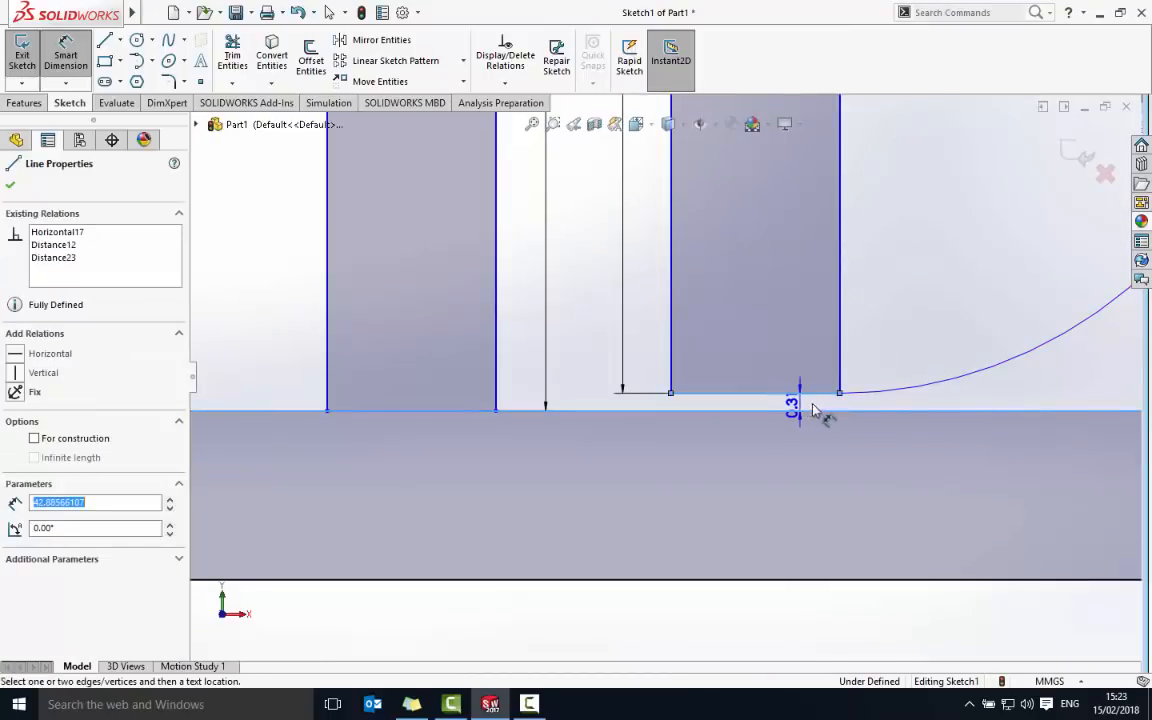
pyautogui.click(895, 403)
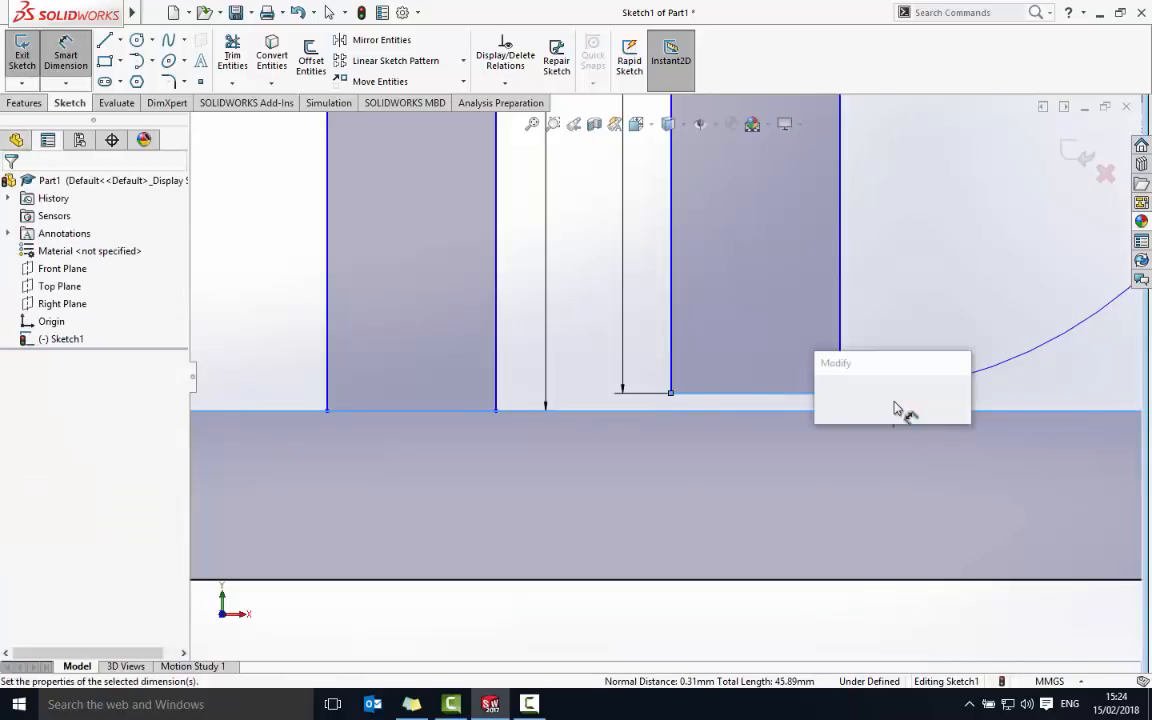
pyautogui.write('0')
pyautogui.press('Return')
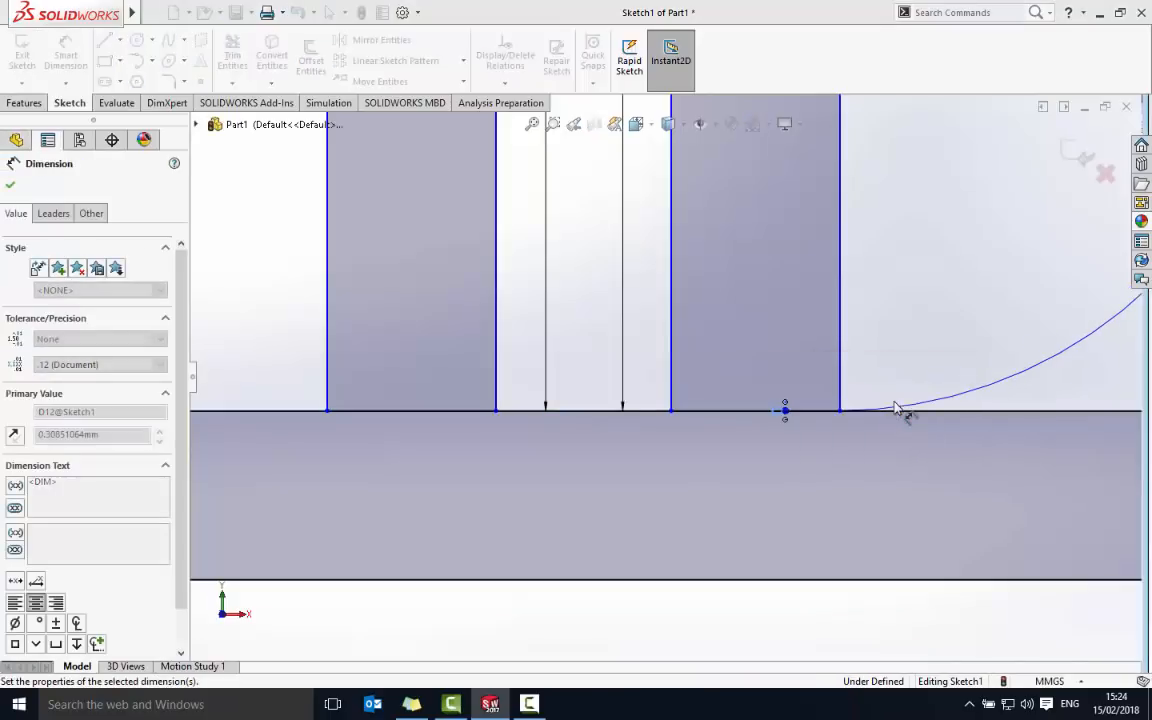
# Step: Trim away the lines along the base bar's top edge beneath the P, M and D uprights, using Trim to closest
pyautogui.scroll(-3, 424, 290)
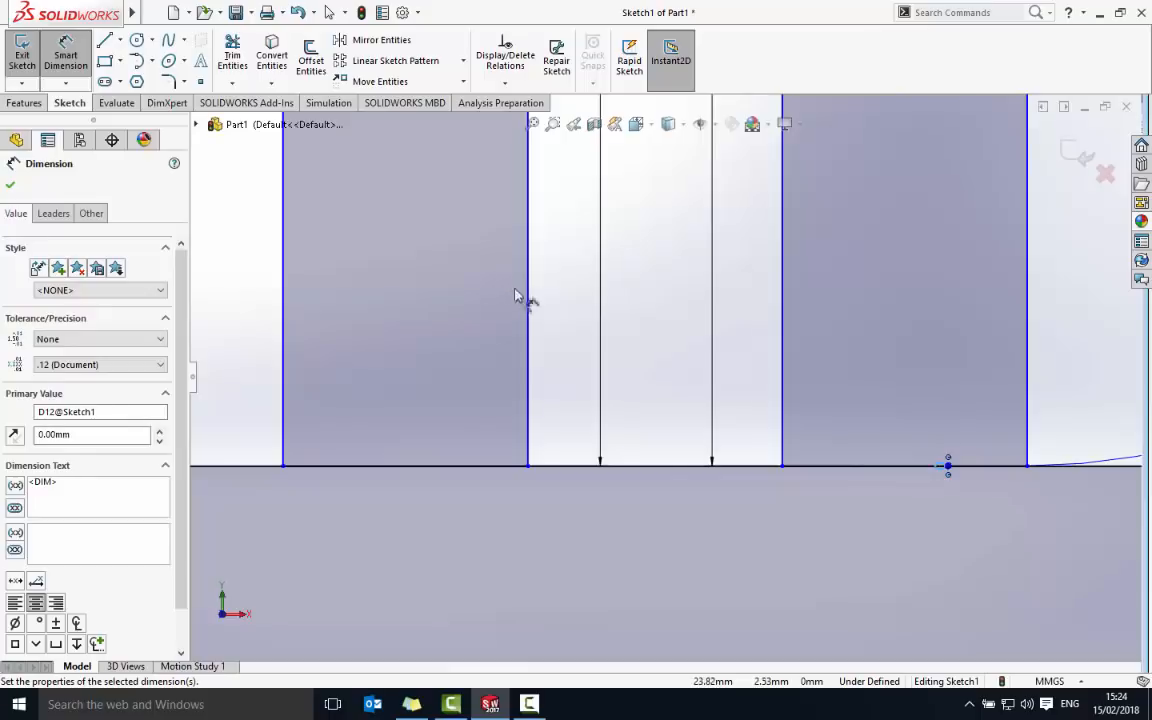
pyautogui.scroll(6, 514, 296)
pyautogui.scroll(6, 511, 293)
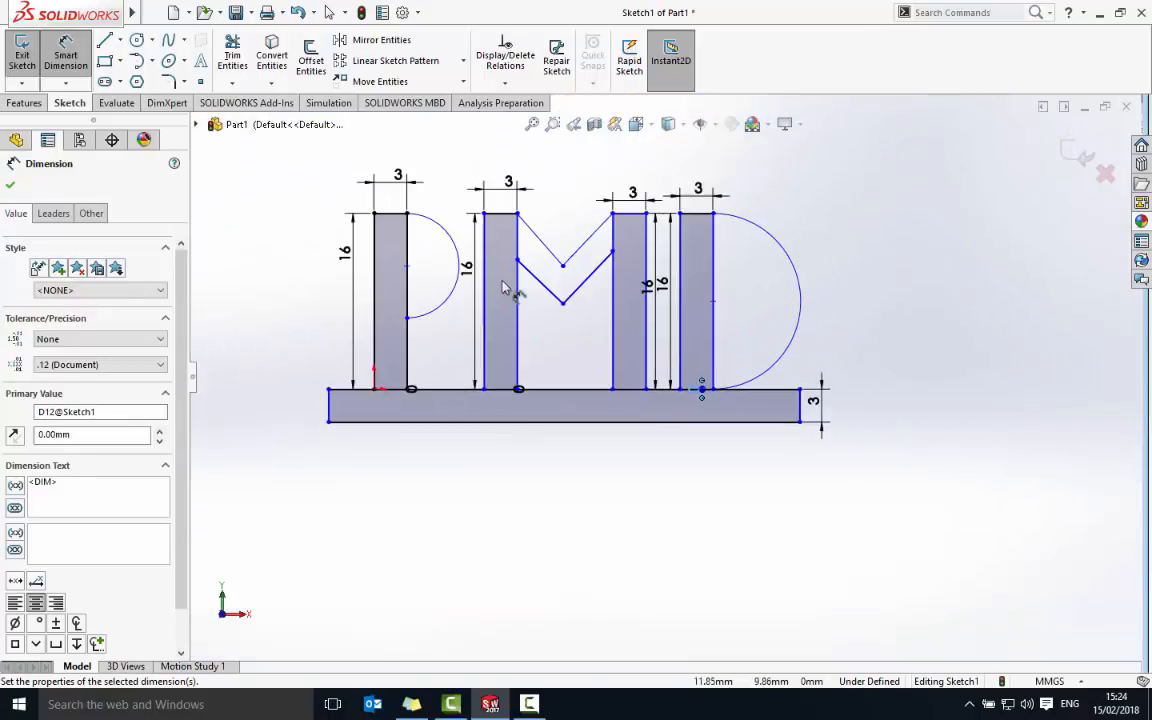
pyautogui.scroll(-2, 507, 292)
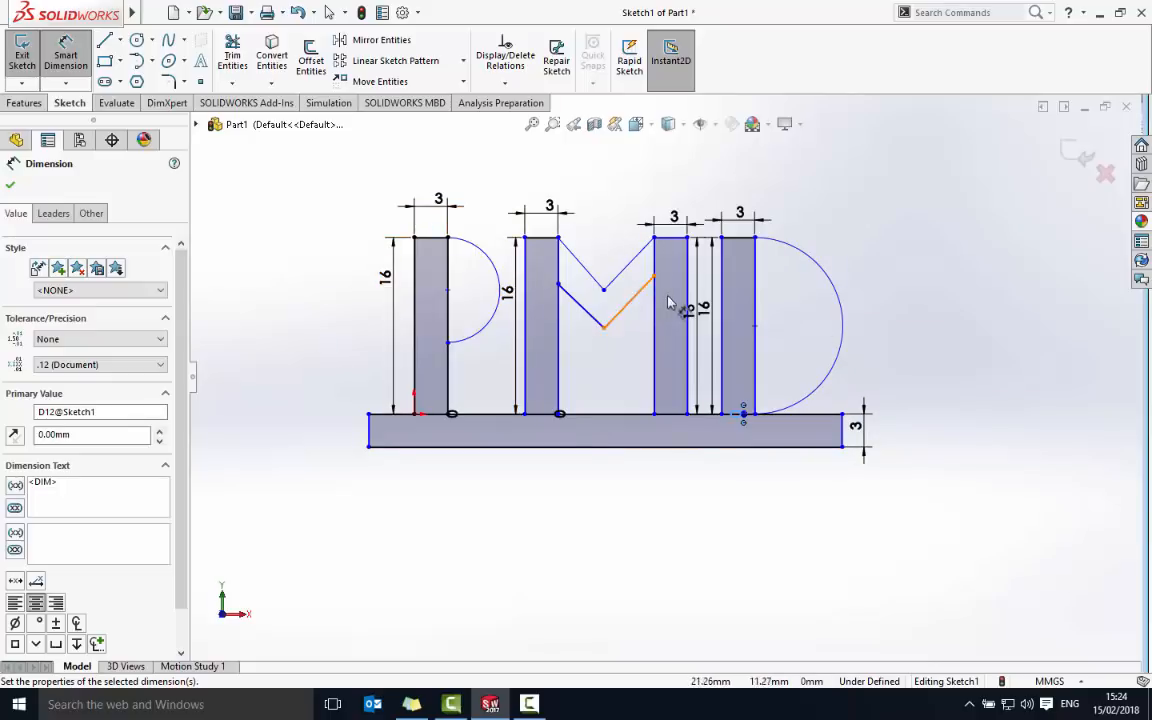
pyautogui.click(703, 308)
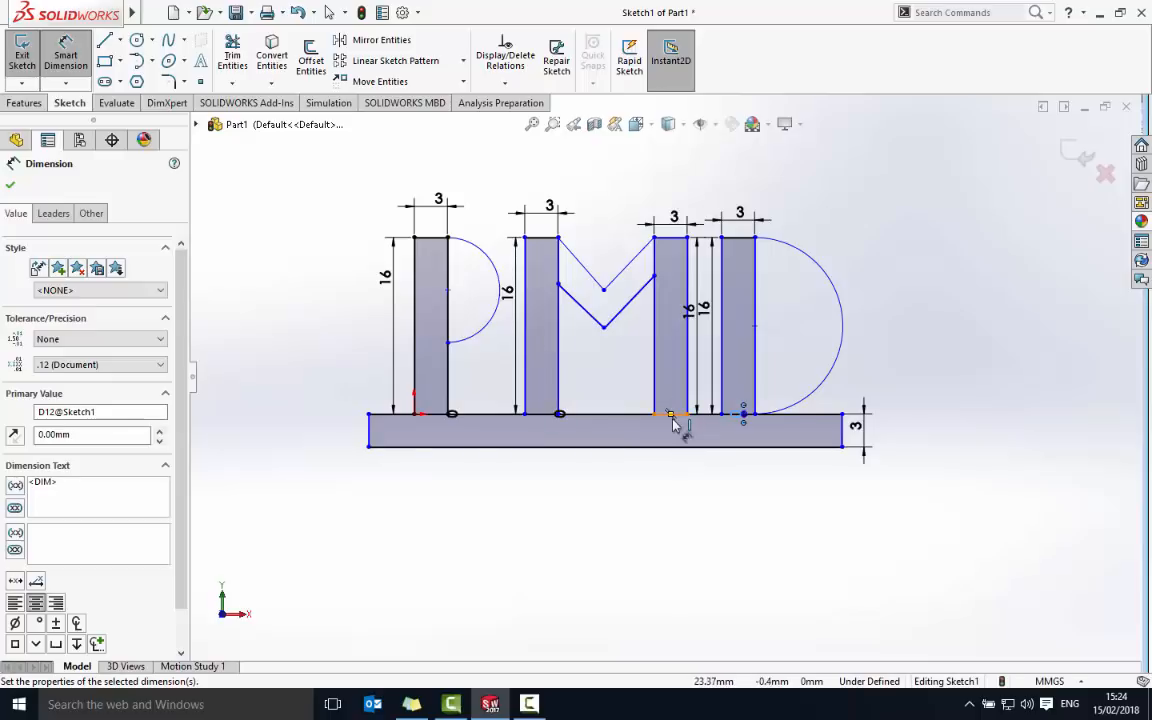
pyautogui.click(232, 60)
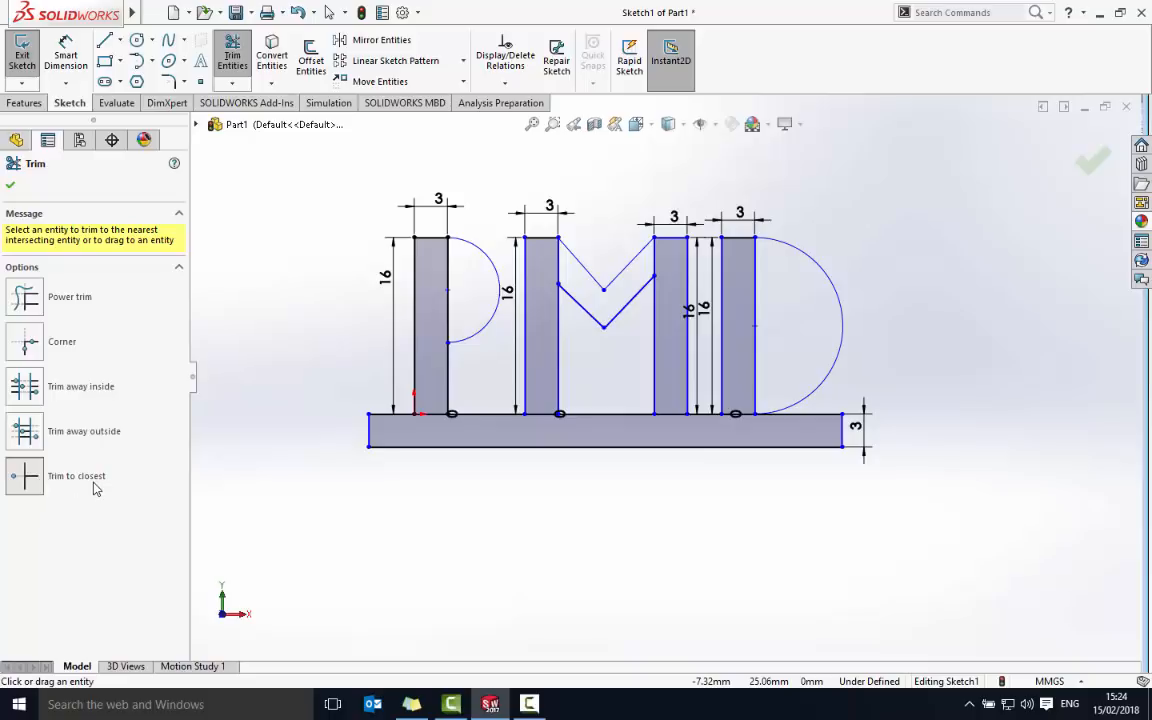
pyautogui.click(437, 417)
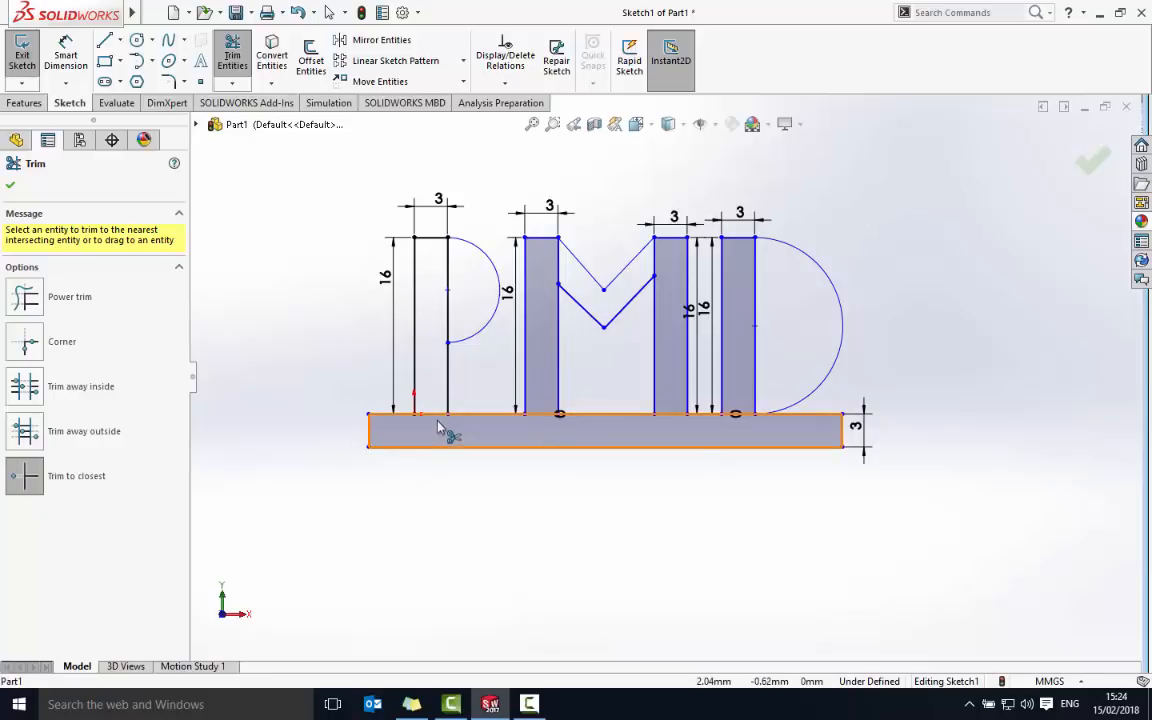
pyautogui.click(437, 417)
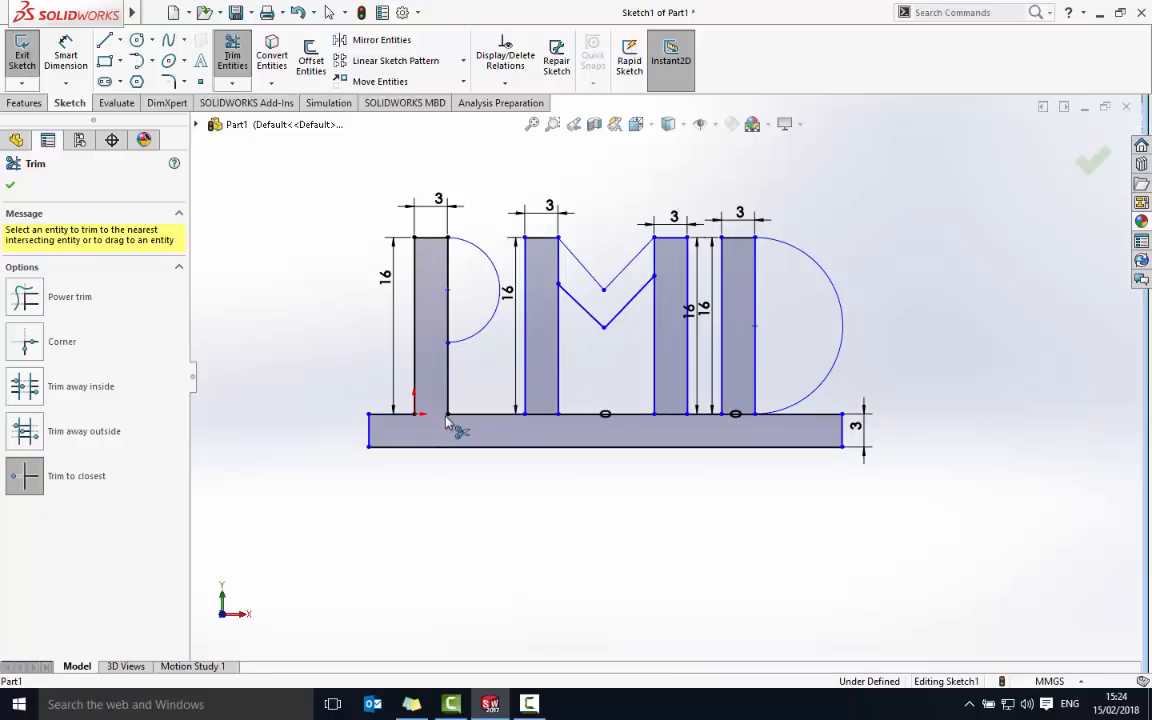
pyautogui.click(543, 419)
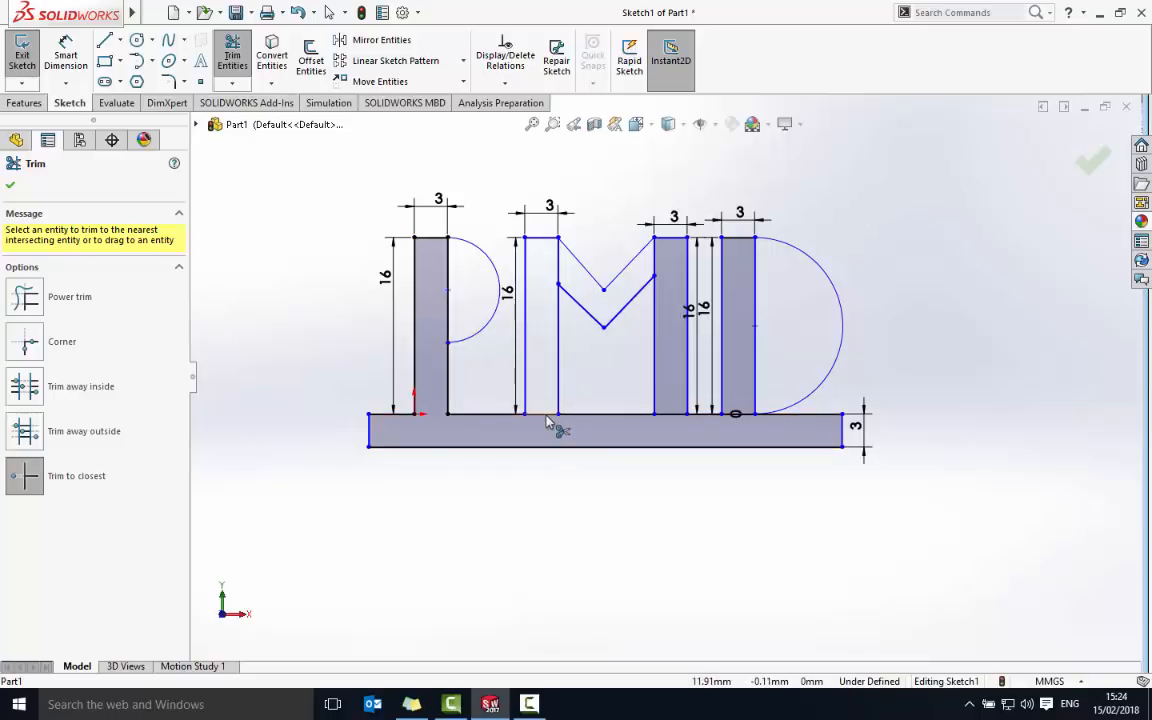
pyautogui.click(667, 421)
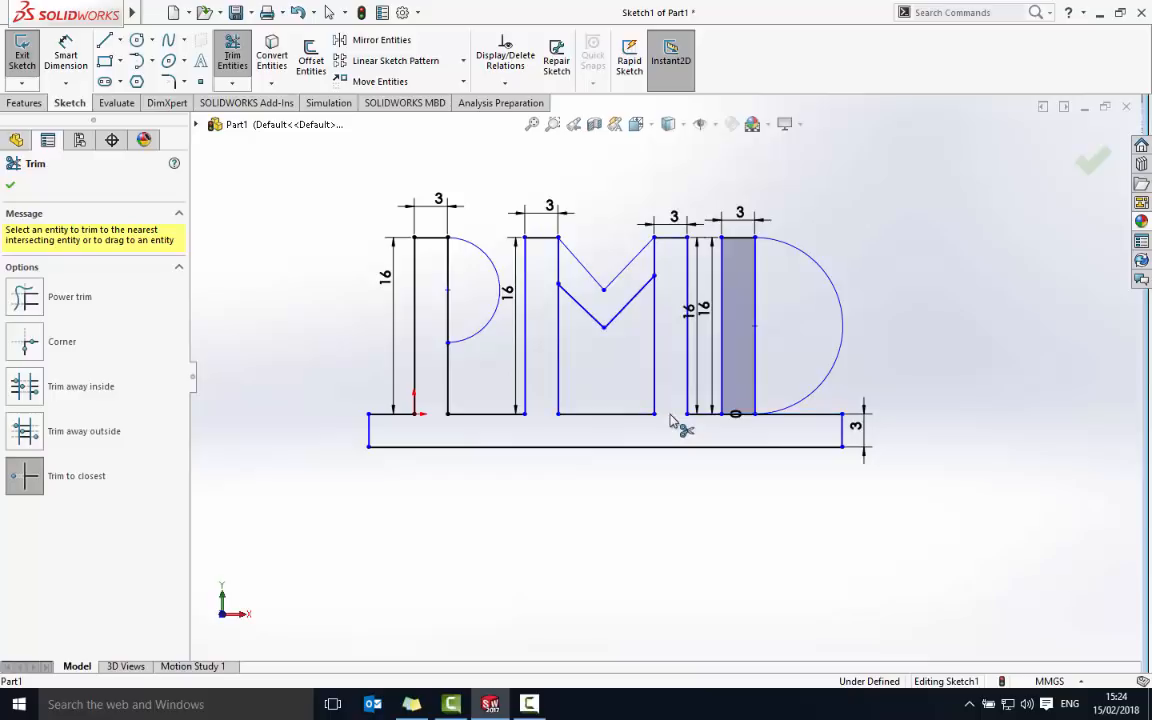
pyautogui.click(748, 421)
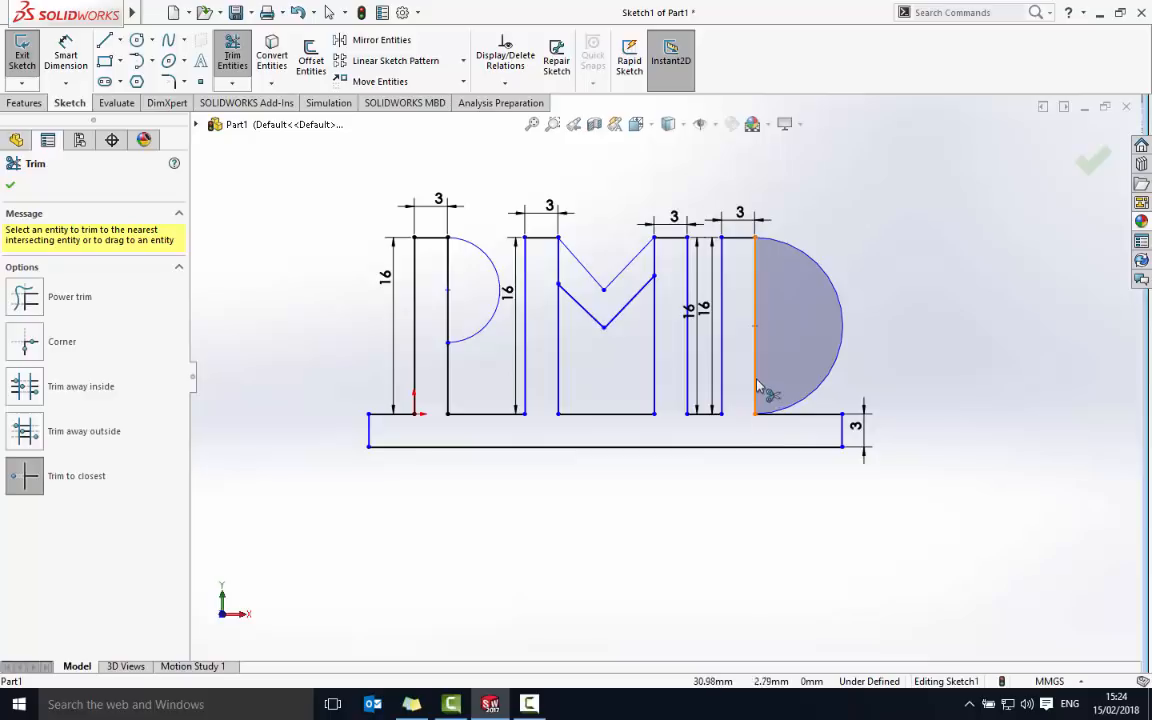
# Step: Trim the upright edges that separate the D's bowl, the M's diagonals and the P's bowl from their uprights
pyautogui.click(757, 385)
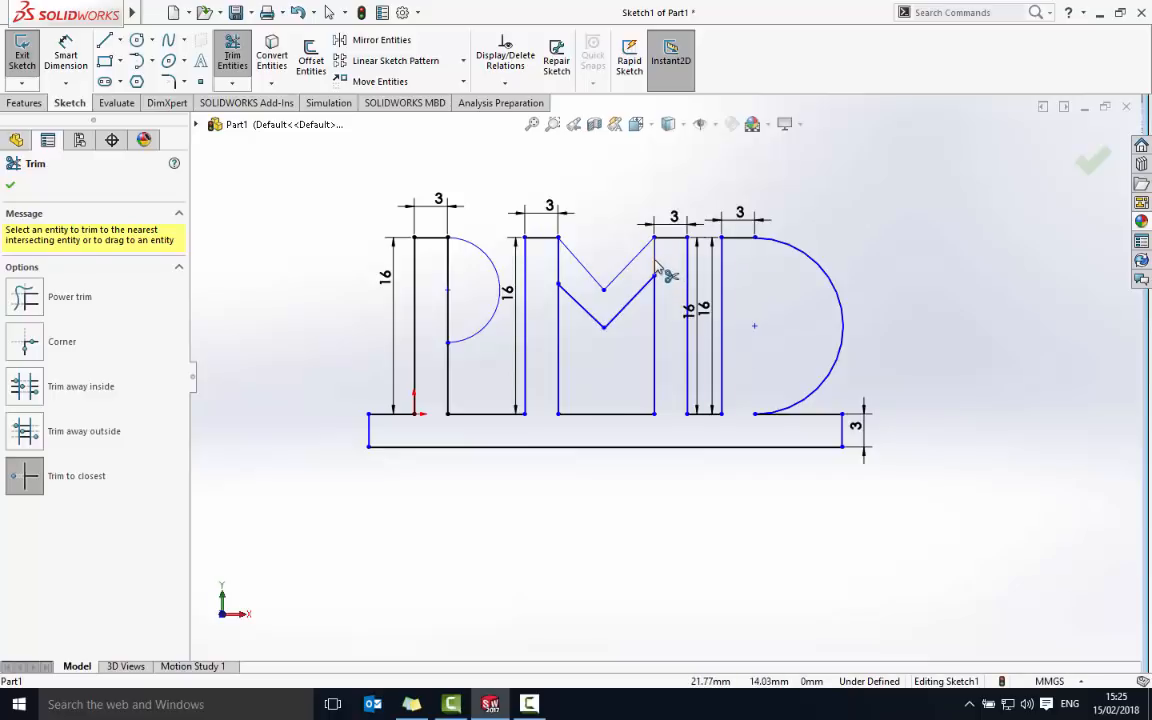
pyautogui.click(558, 268)
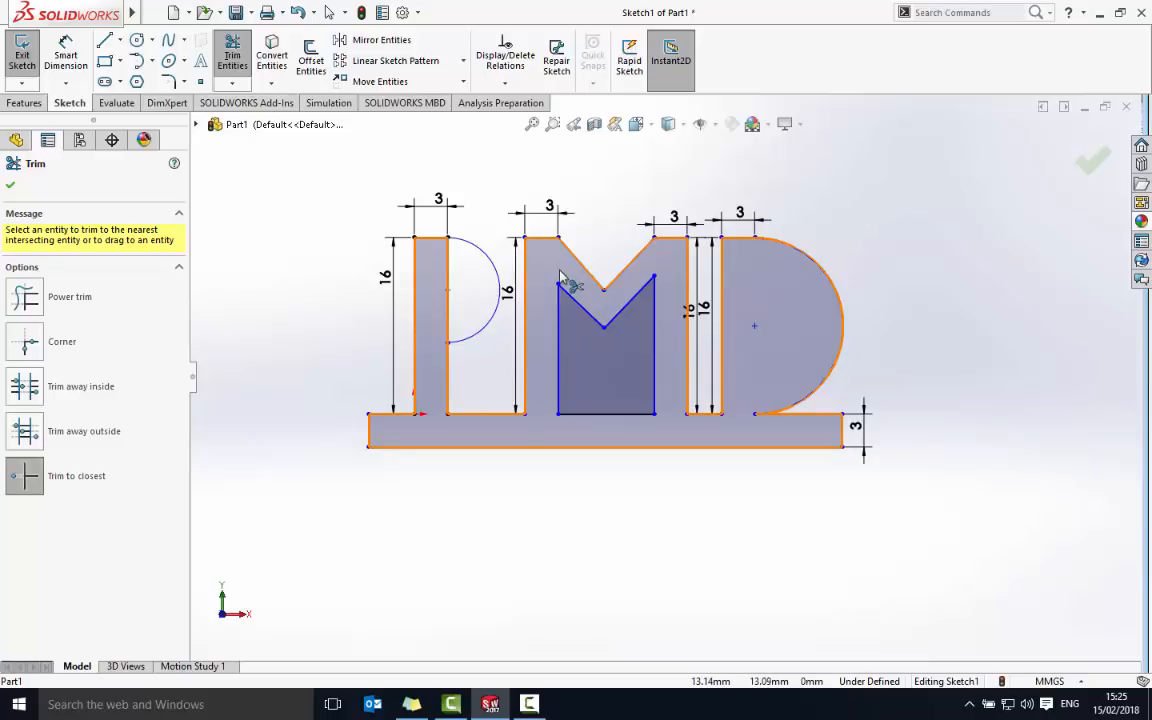
pyautogui.click(448, 322)
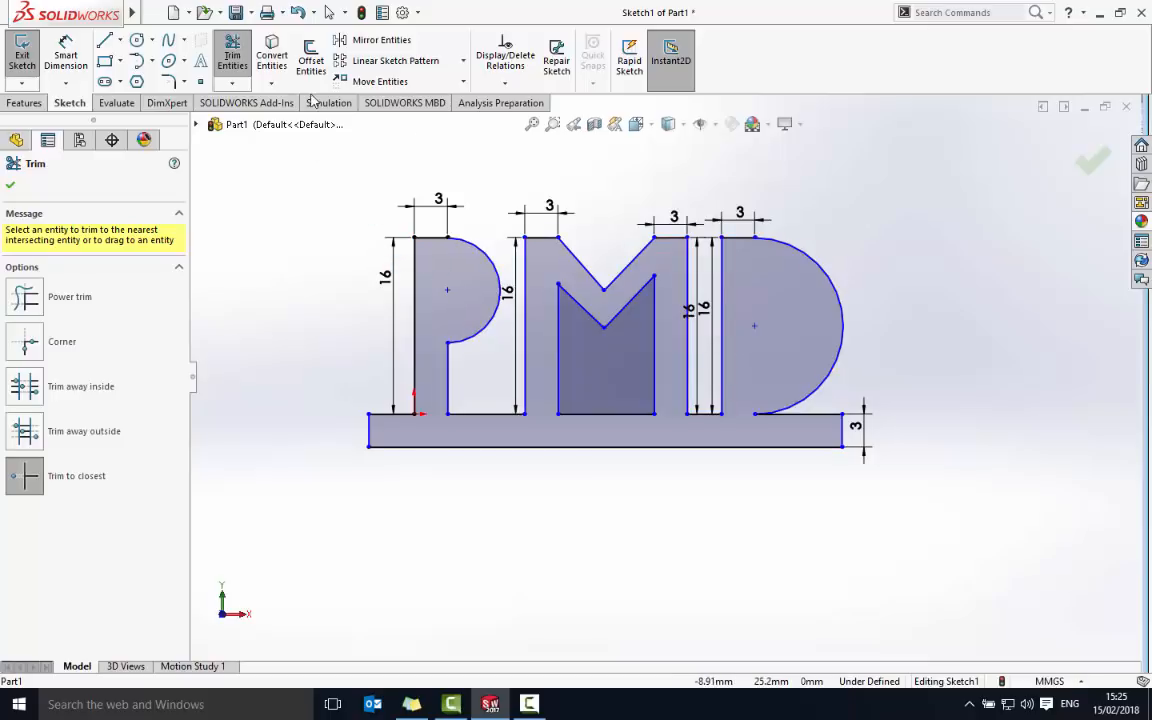
pyautogui.click(311, 62)
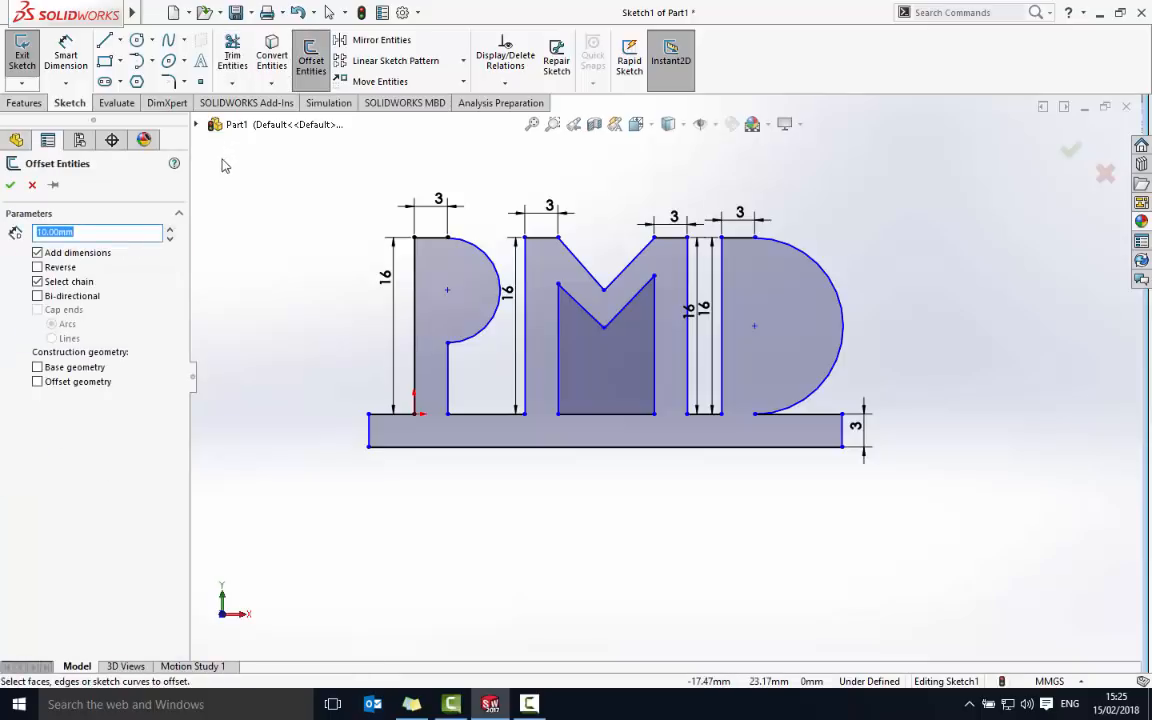
pyautogui.write('3')
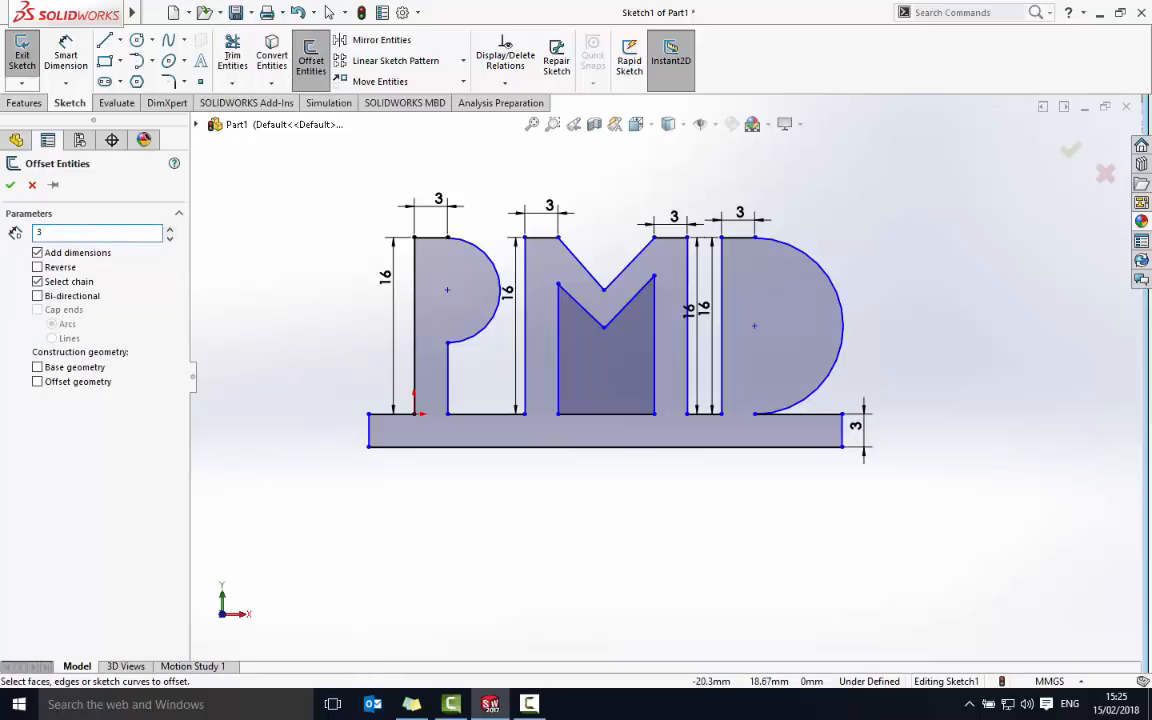
pyautogui.click(45, 270)
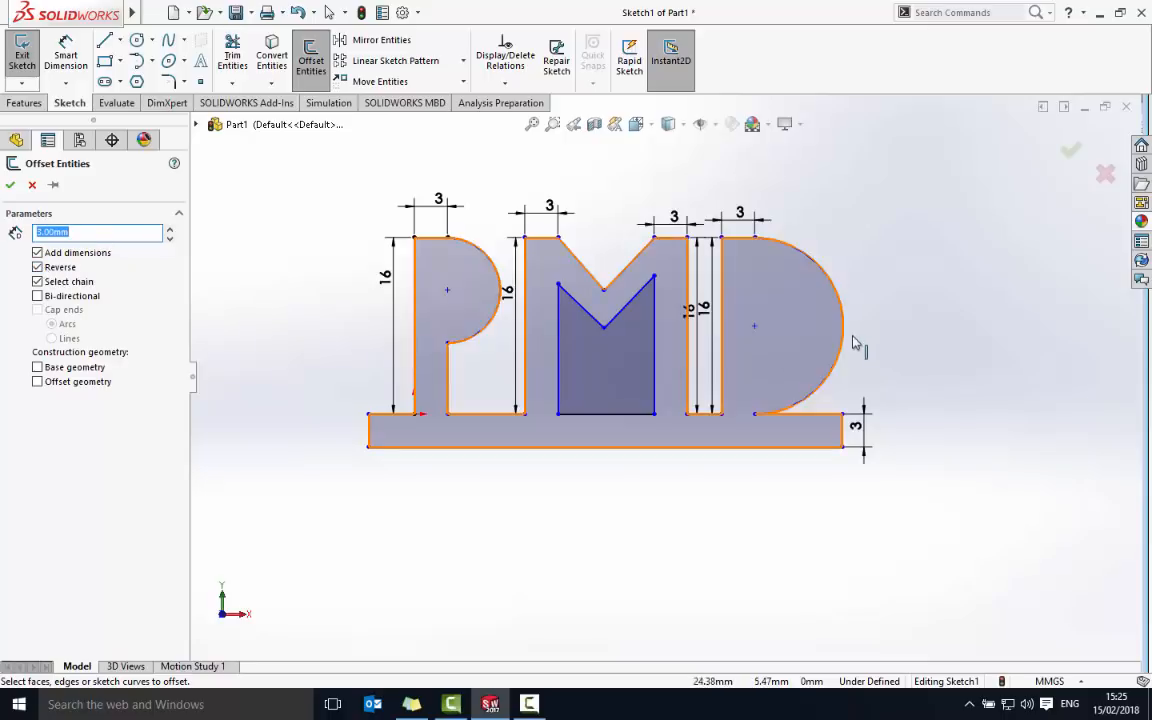
pyautogui.click(840, 305)
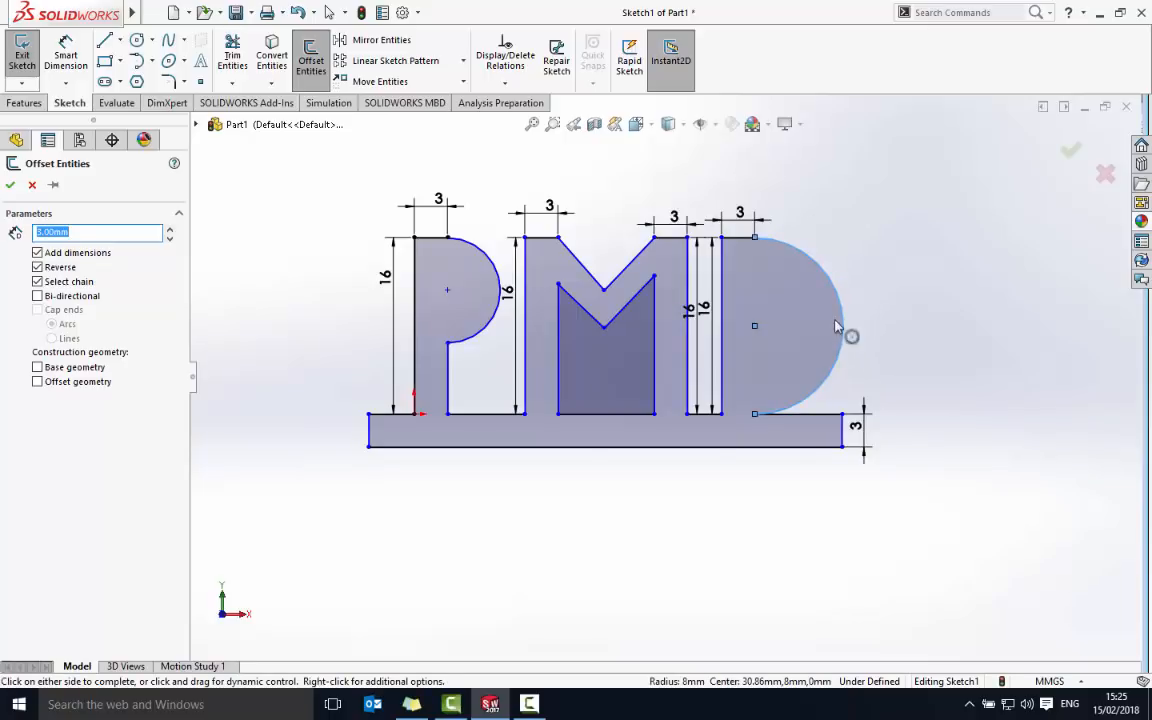
pyautogui.click(856, 326)
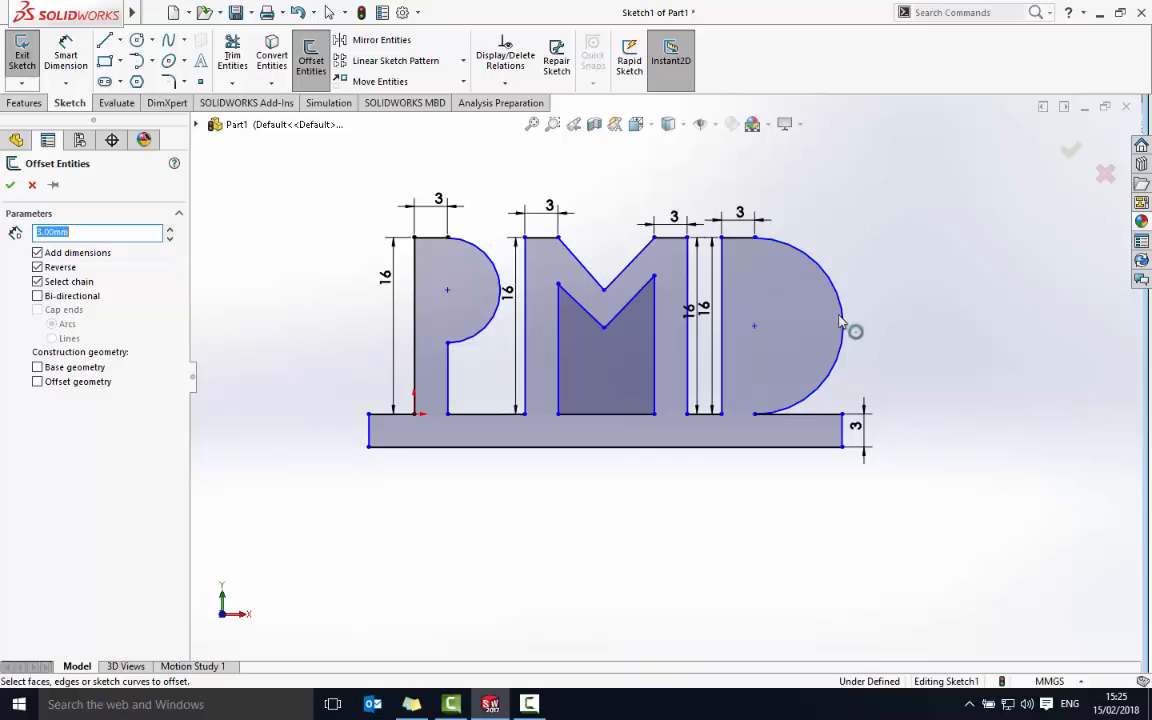
pyautogui.click(723, 318)
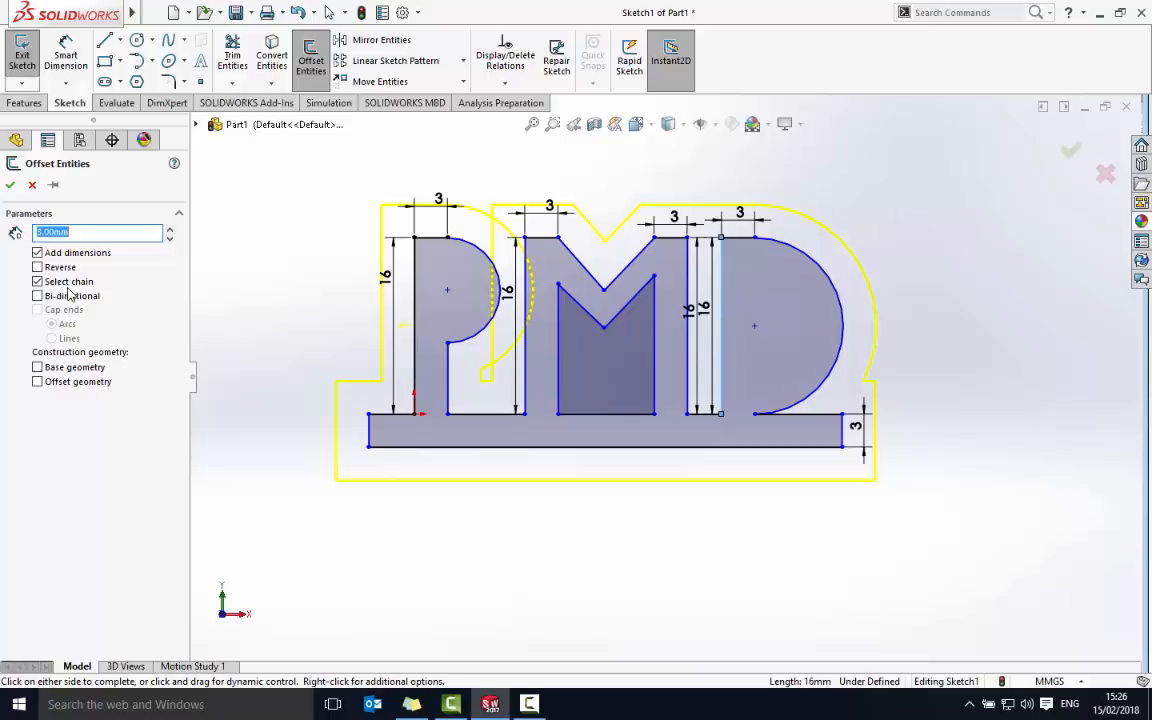
pyautogui.click(38, 268)
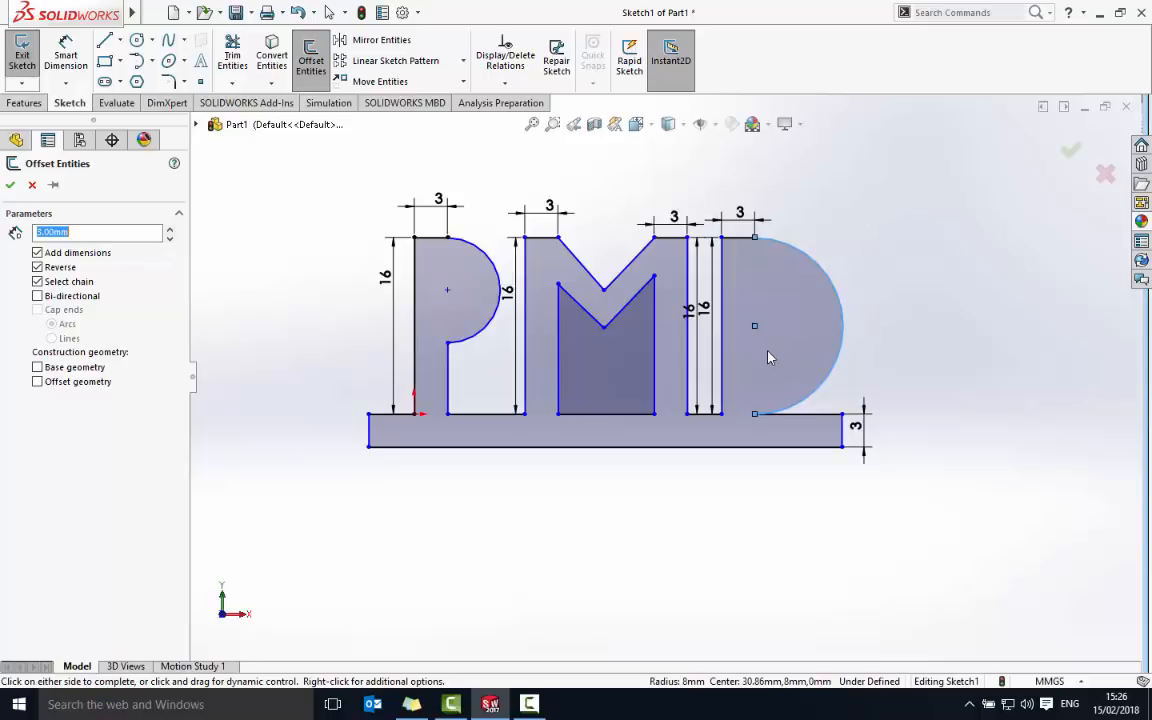
pyautogui.click(32, 185)
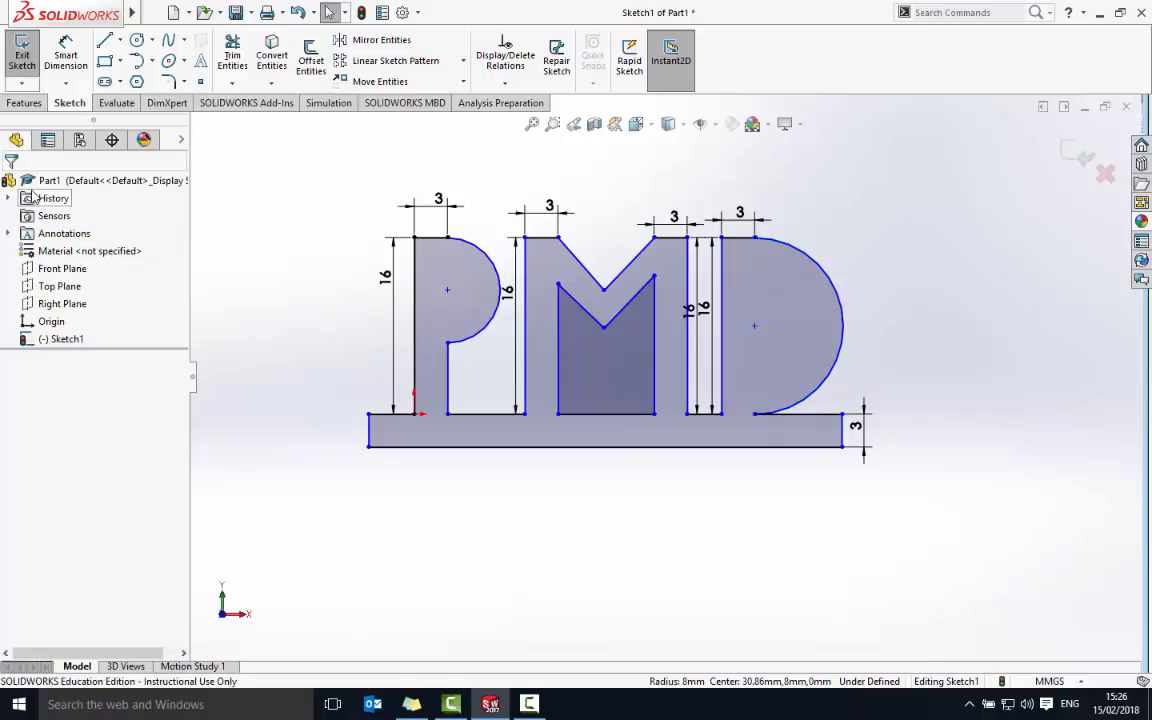
# Step: Sketch a vertical line about 4.7 mm long inside the P's bowl, aligned with its arc centre
pyautogui.click(104, 40)
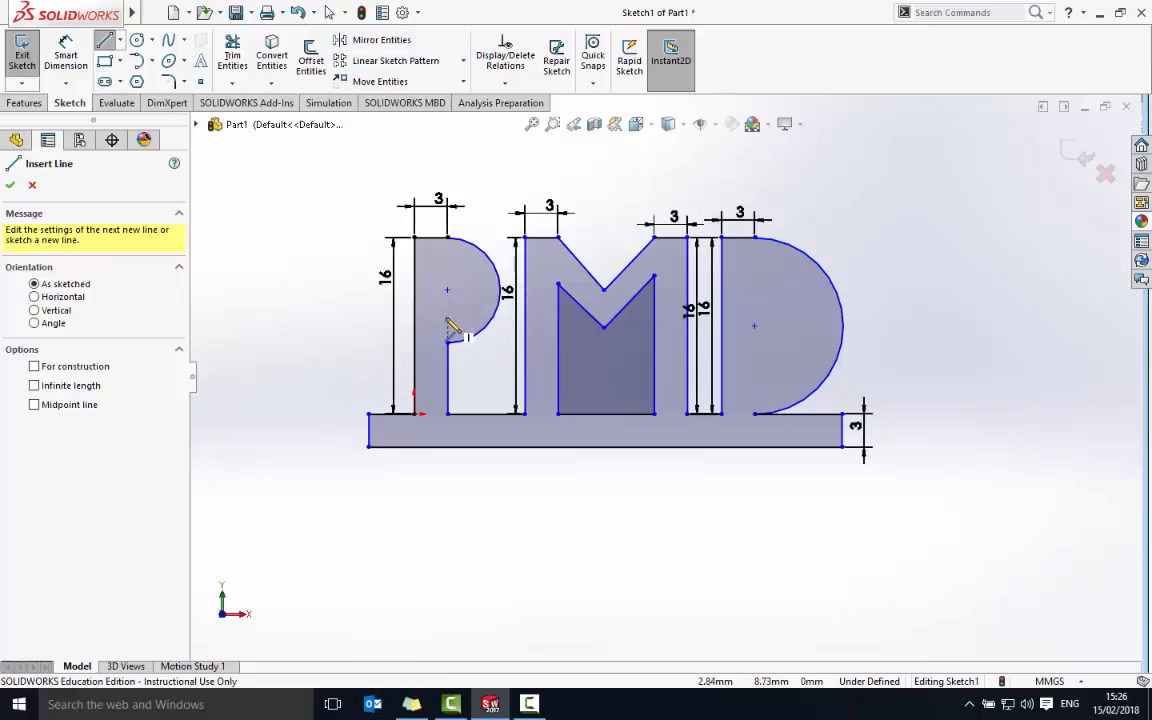
pyautogui.click(447, 266)
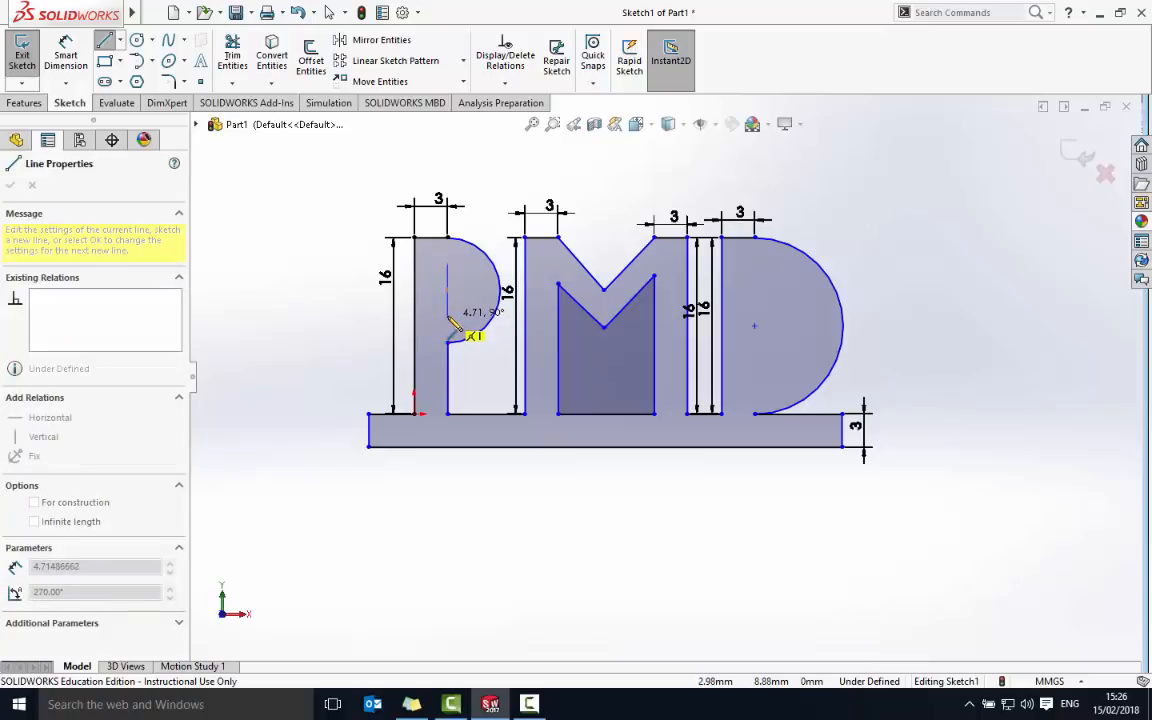
pyautogui.click(447, 317)
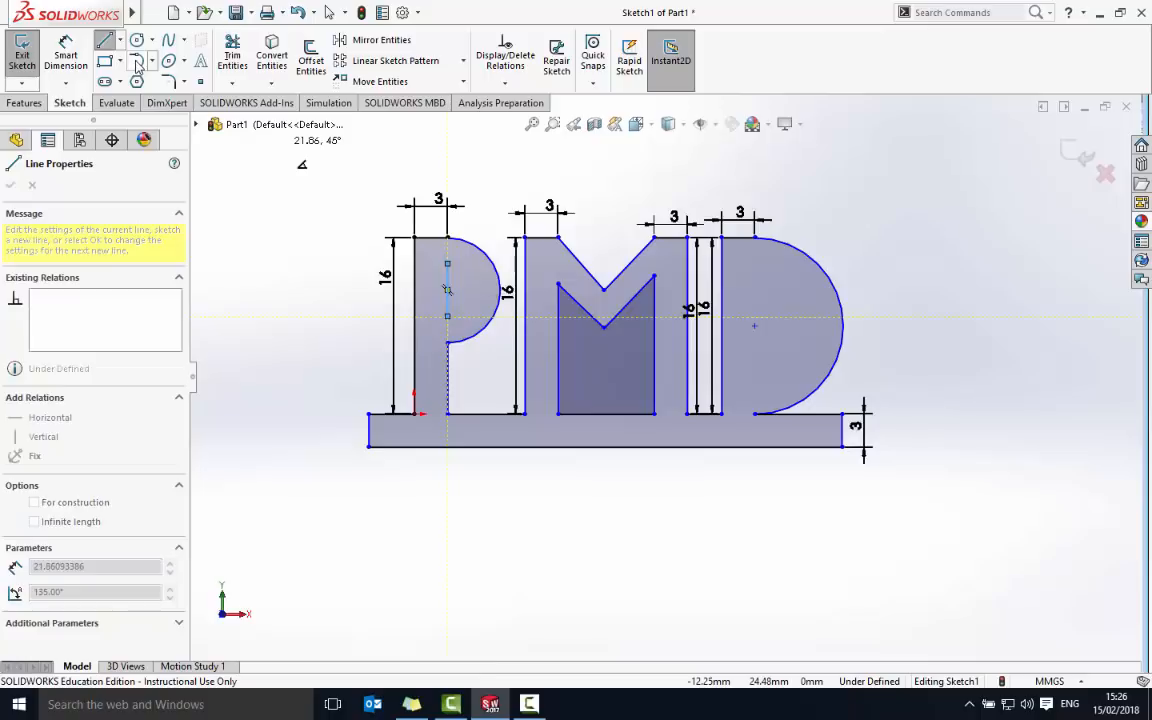
pyautogui.click(138, 64)
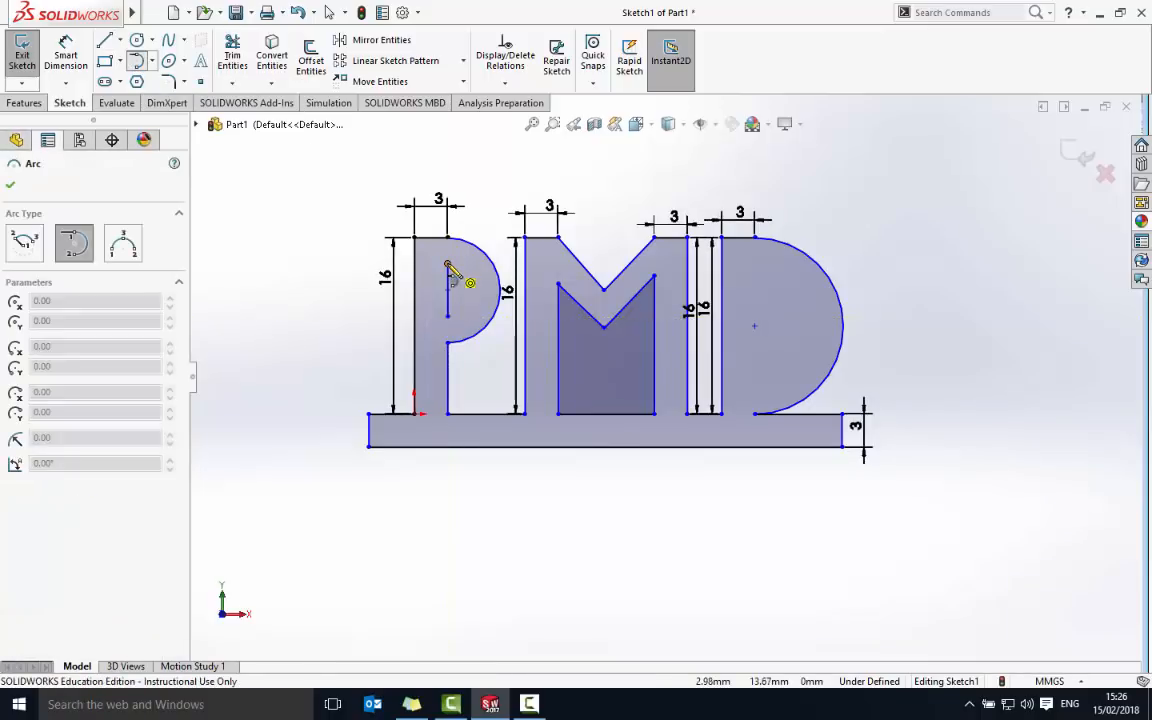
pyautogui.click(447, 317)
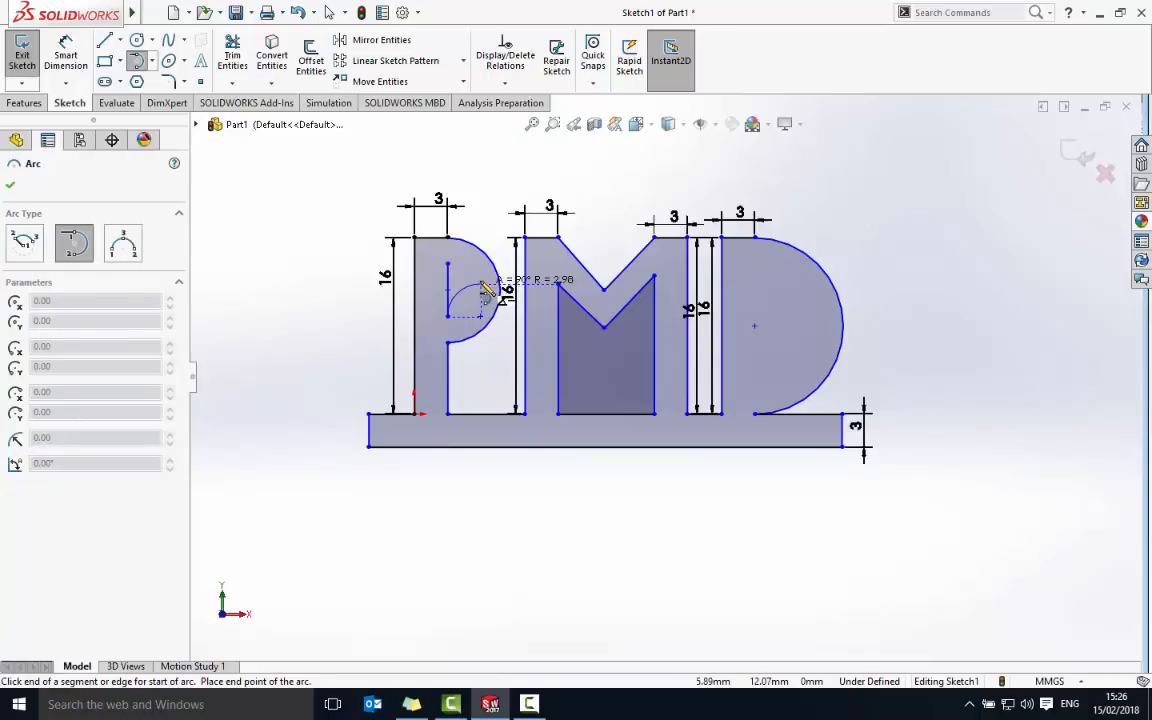
pyautogui.press('Escape')
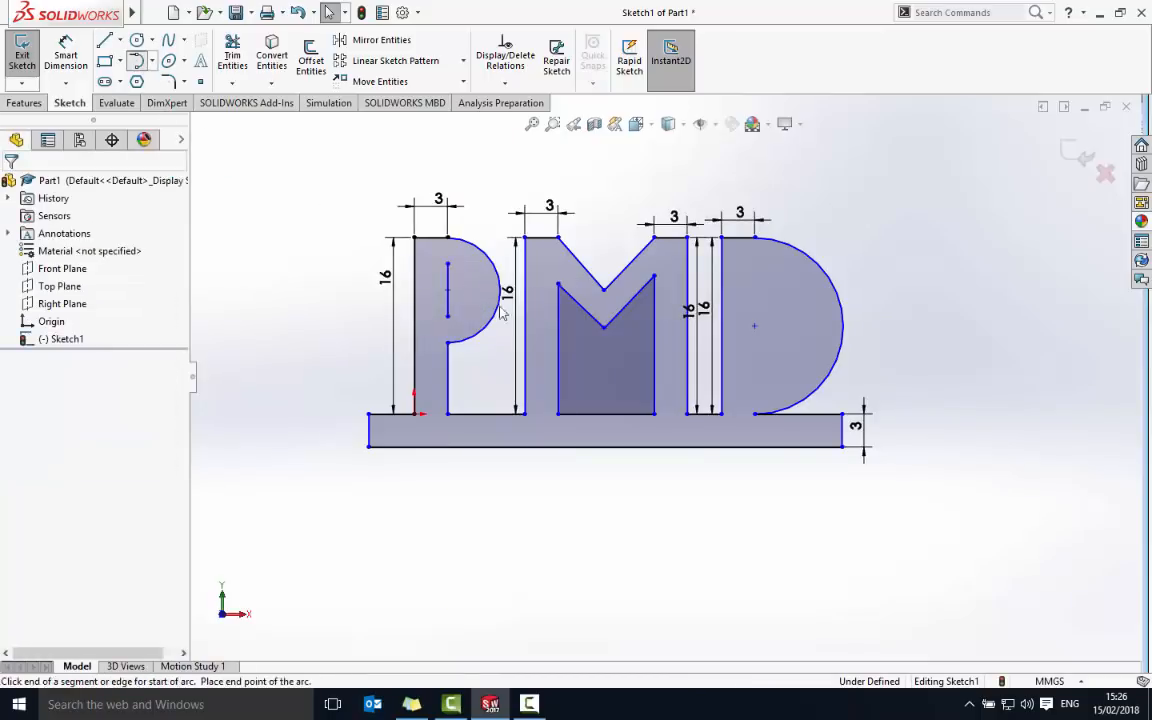
# Step: Close the P's inner opening with a 180° tangent arc of about 2.4 mm radius between the vertical line's endpoints
pyautogui.press('Return')
pyautogui.click(448, 264)
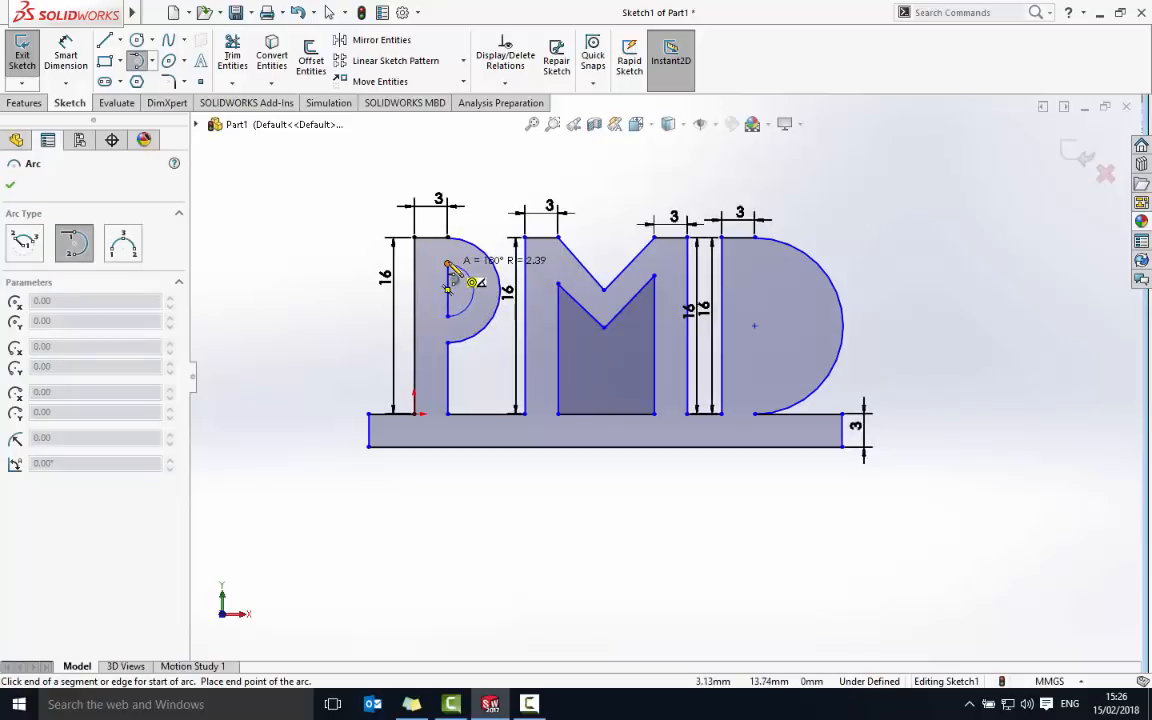
pyautogui.click(448, 316)
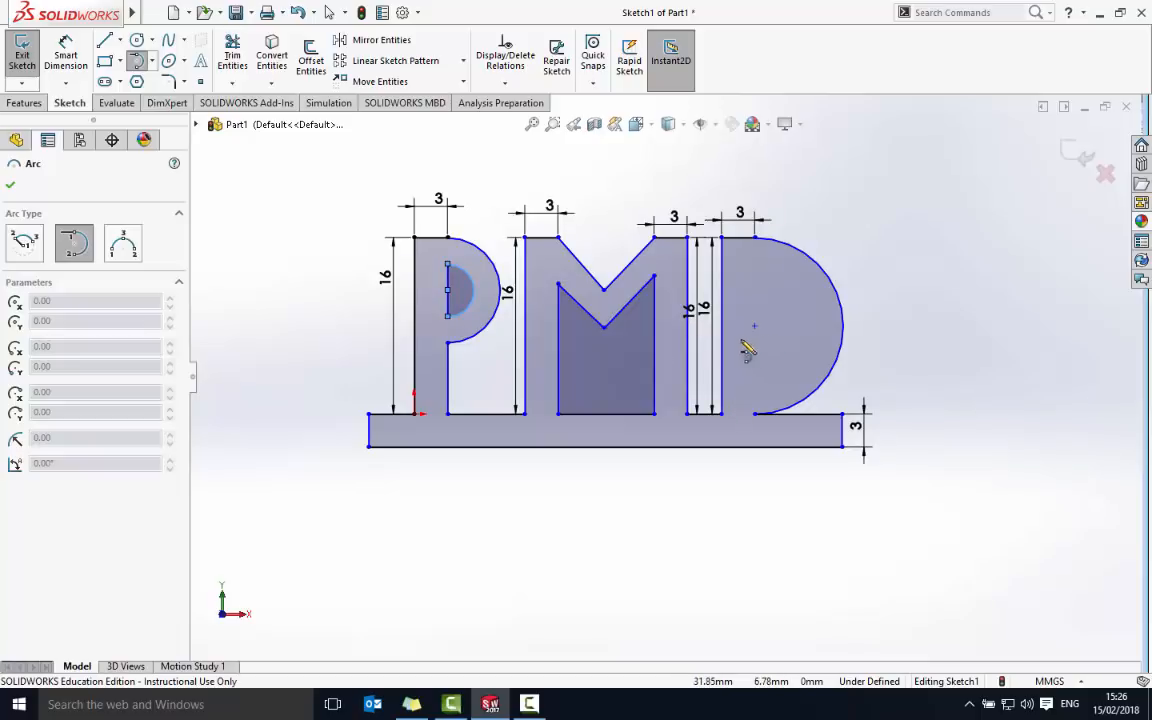
pyautogui.press('Escape')
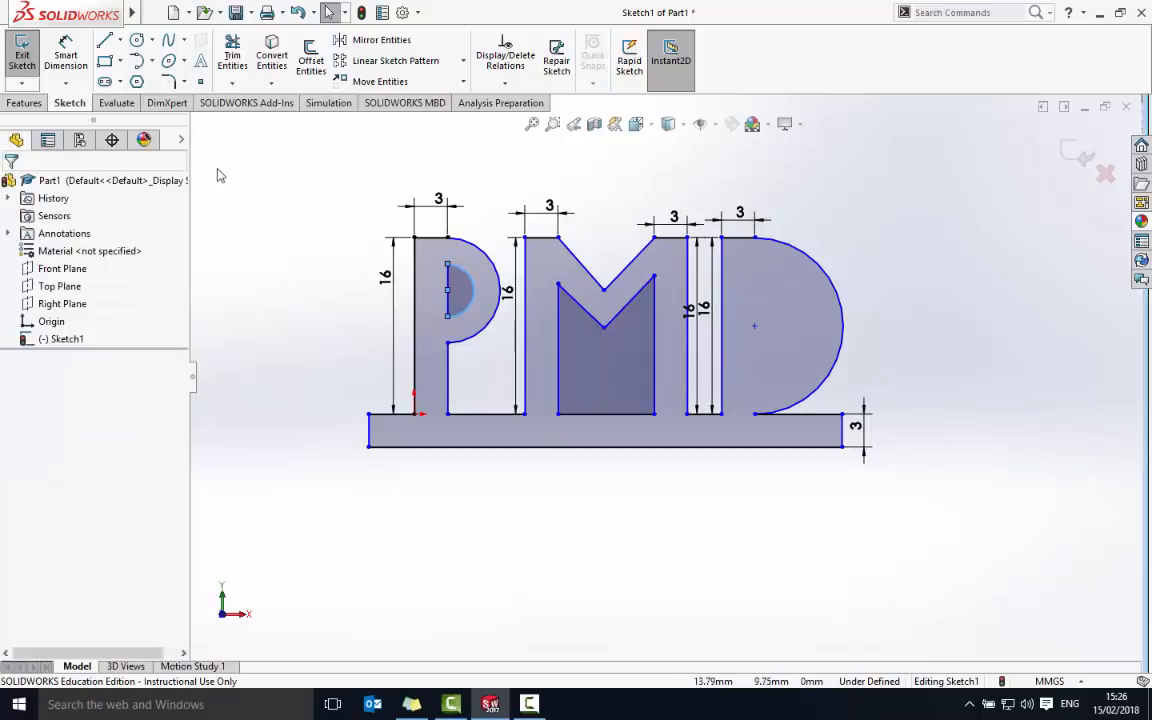
# Step: Sketch a vertical line about 11.5 mm long inside the D, aligned with its arc centre
pyautogui.click(105, 43)
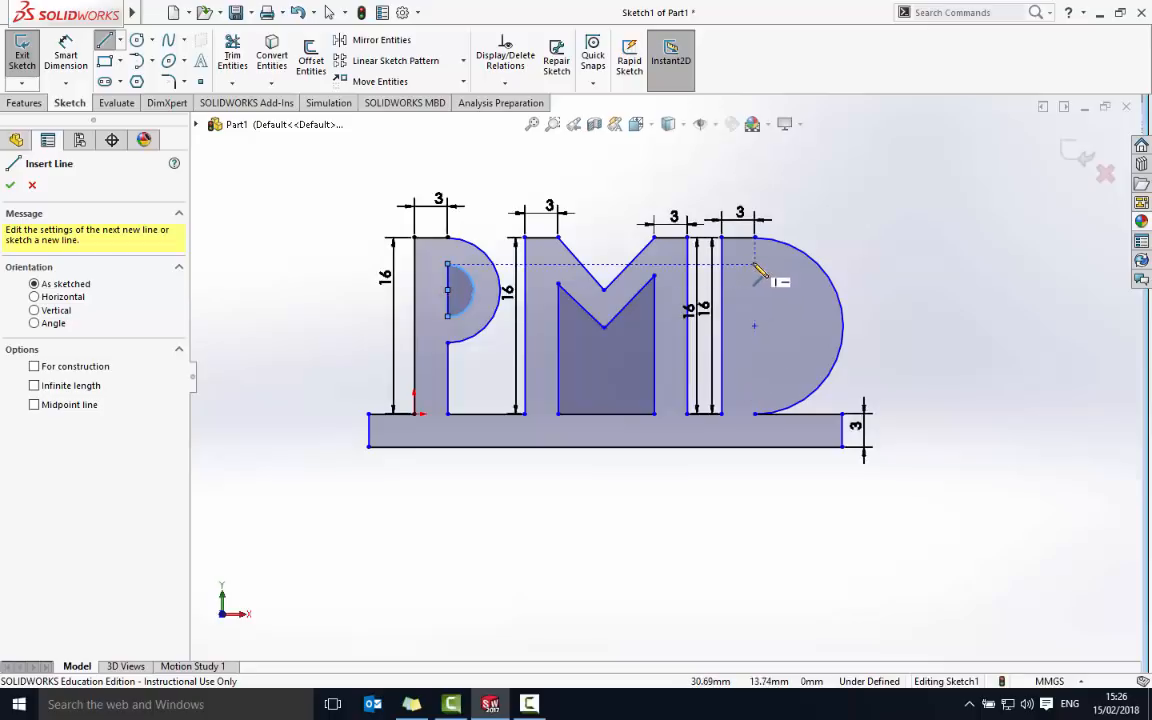
pyautogui.click(755, 266)
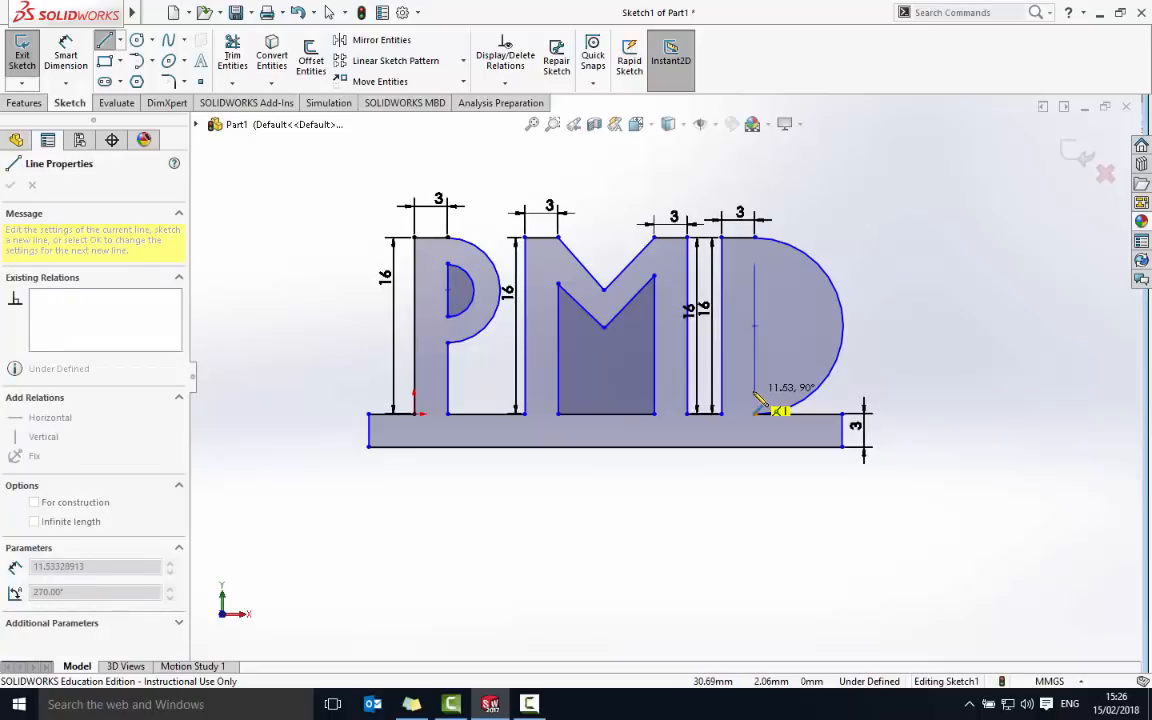
pyautogui.click(755, 391)
pyautogui.press('Escape')
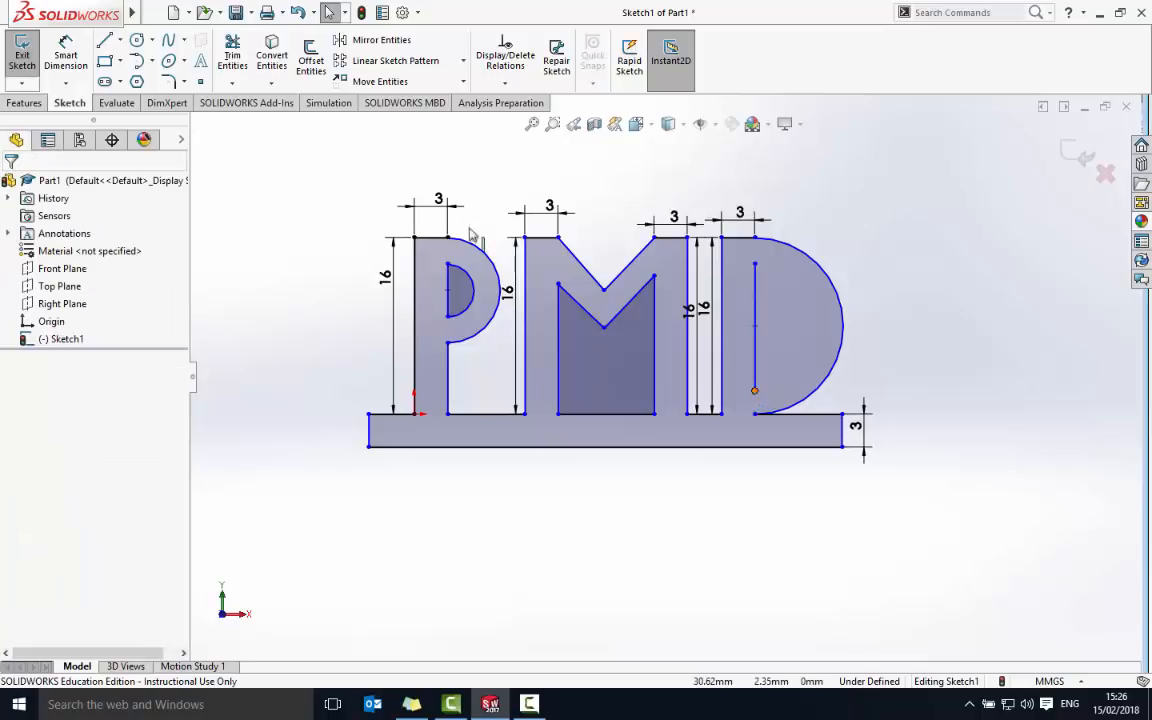
# Step: Close the D's inner opening with a tangent arc of about 5.8 mm radius between the vertical line's endpoints
pyautogui.click(137, 61)
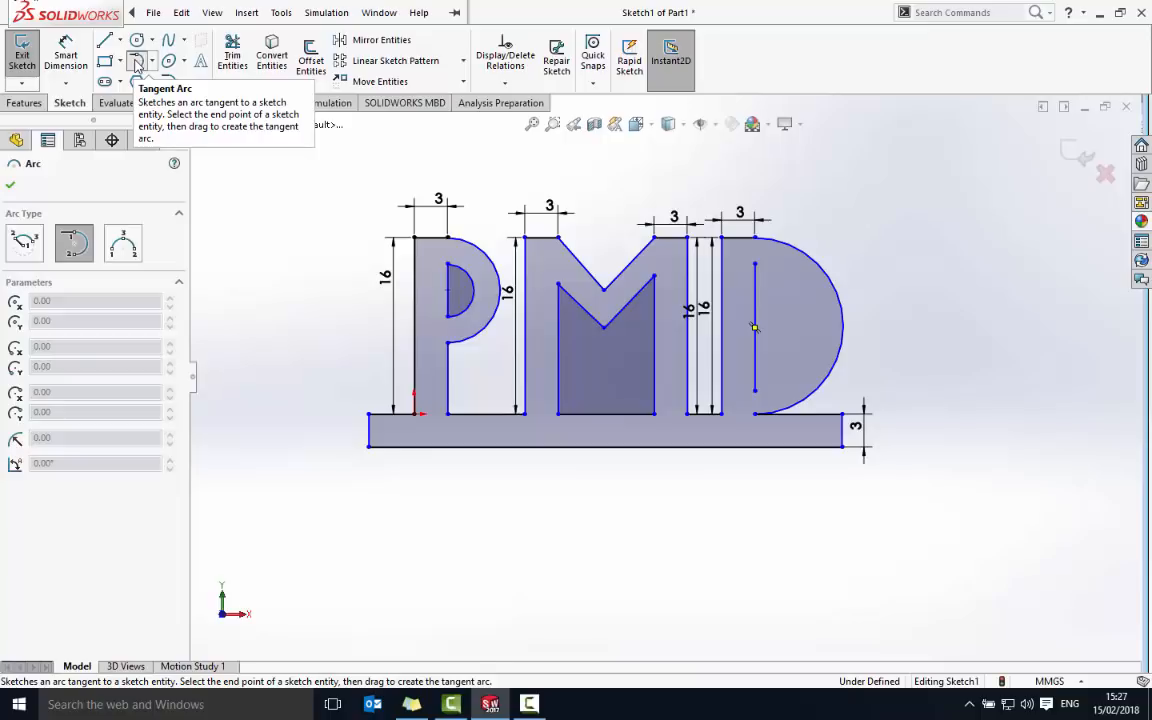
pyautogui.click(755, 264)
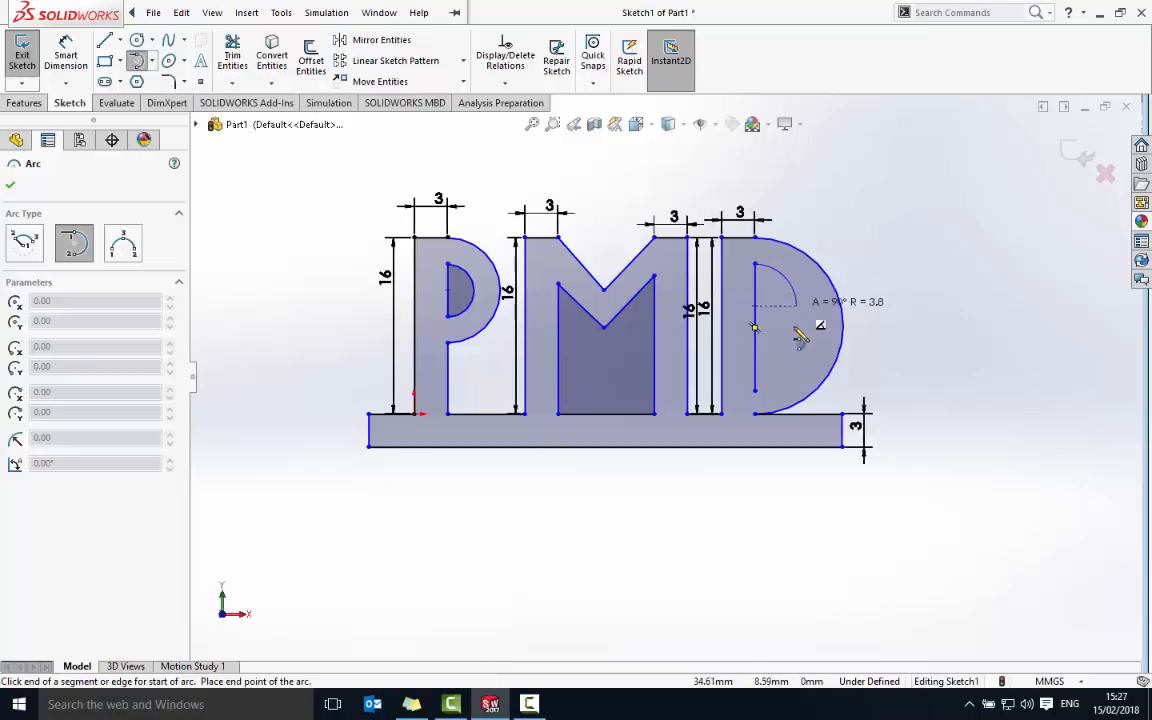
pyautogui.click(755, 391)
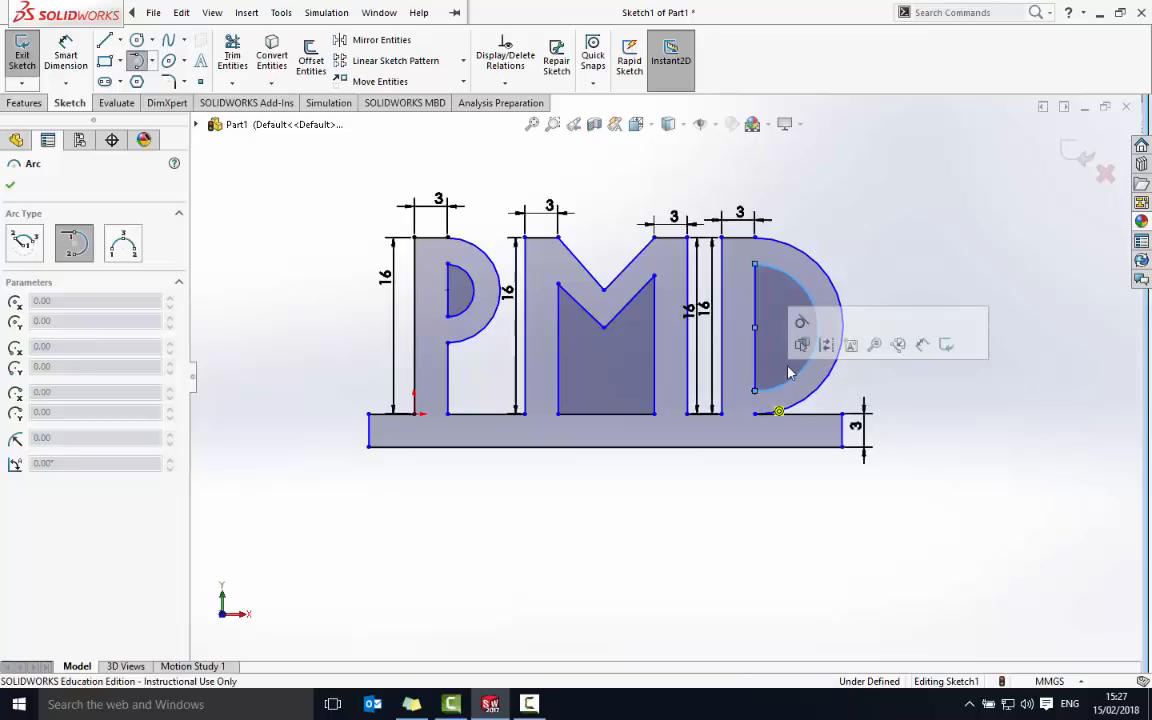
pyautogui.click(11, 188)
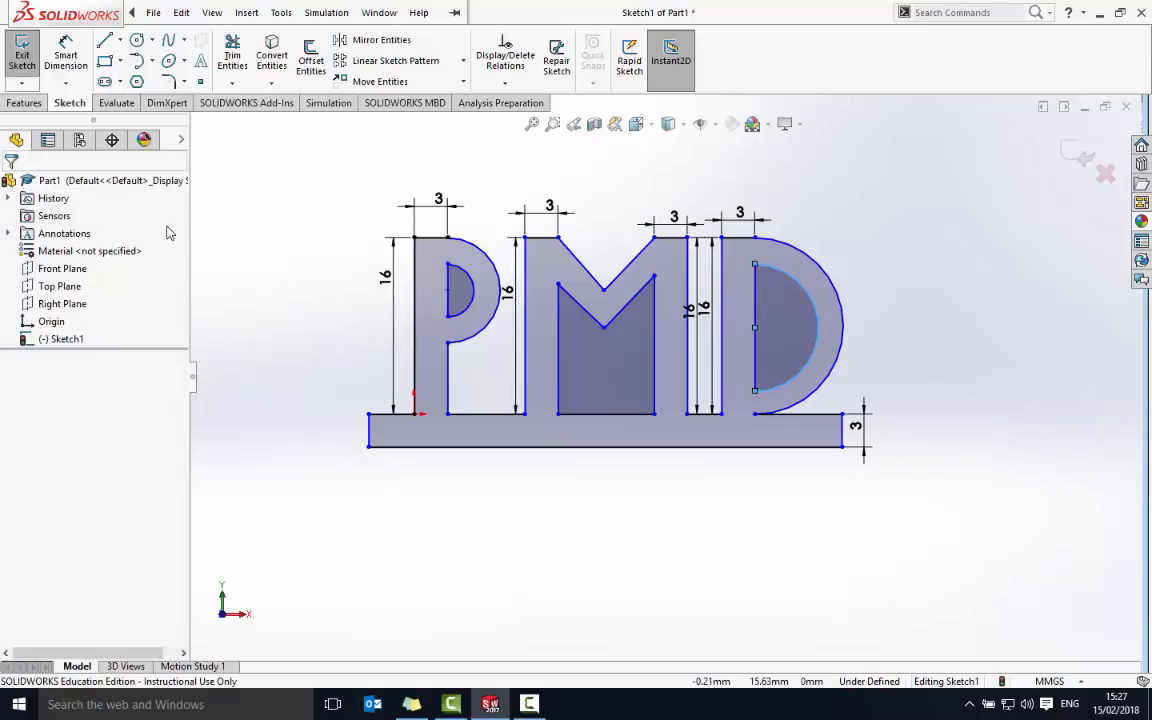
pyautogui.click(65, 55)
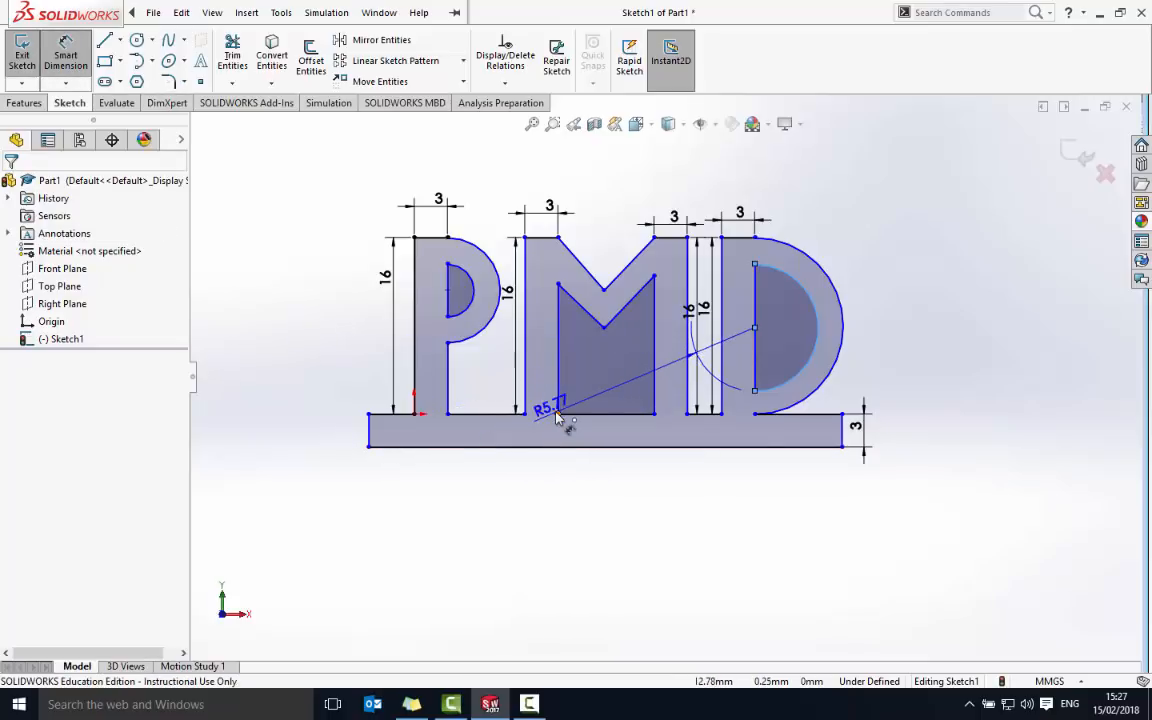
pyautogui.press('Escape')
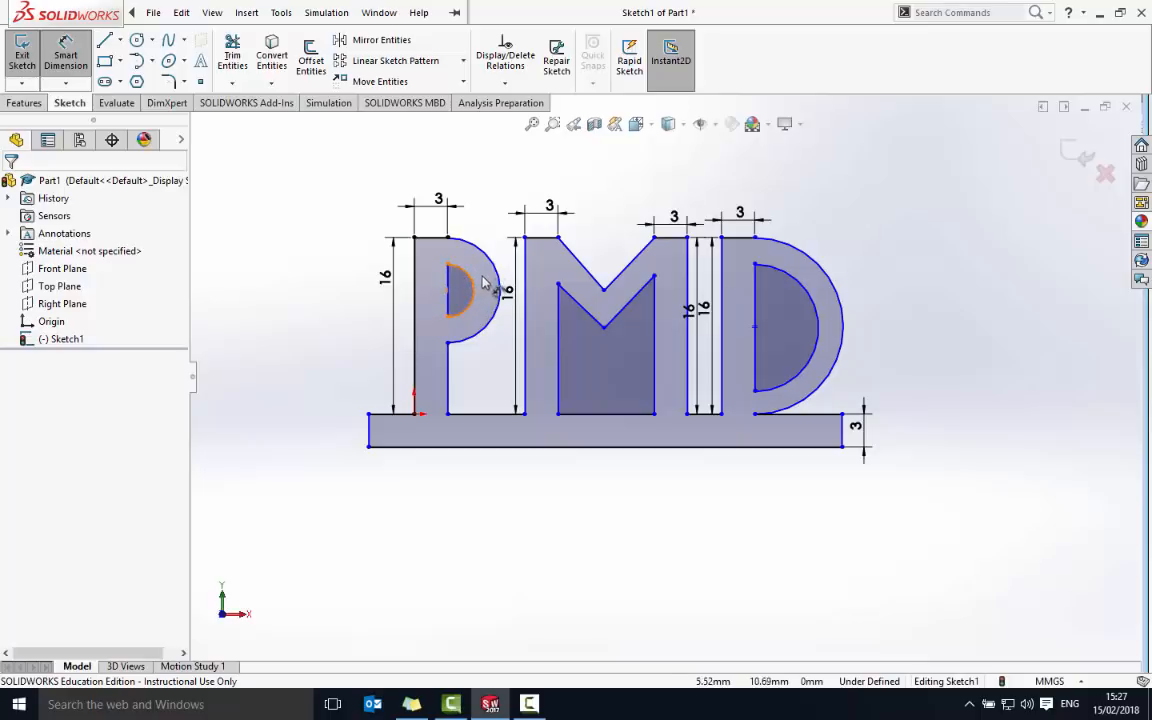
pyautogui.scroll(1, 483, 283)
pyautogui.scroll(-5, 560, 320)
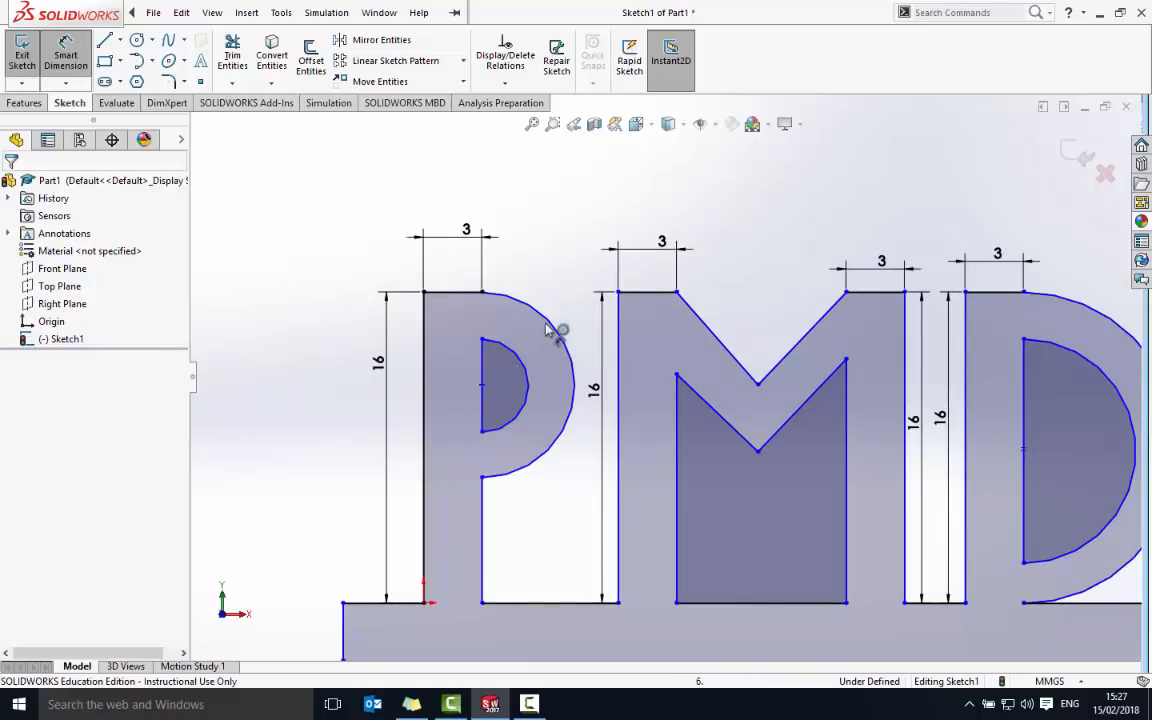
pyautogui.click(525, 372)
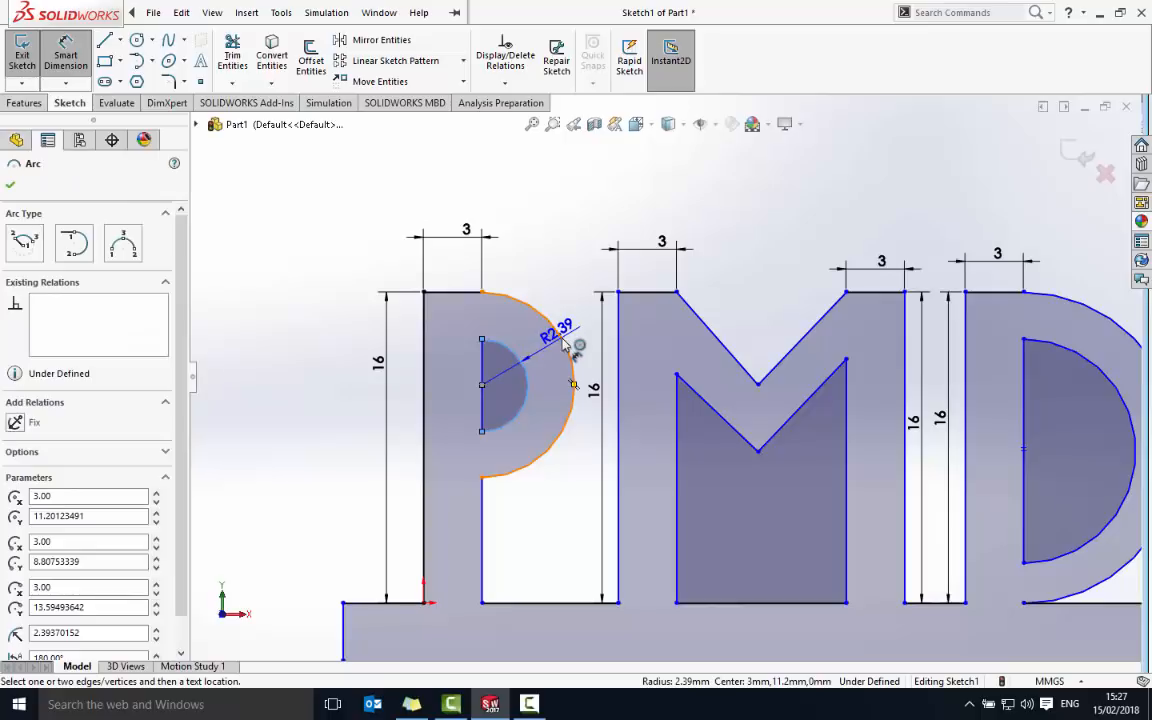
pyautogui.click(566, 345)
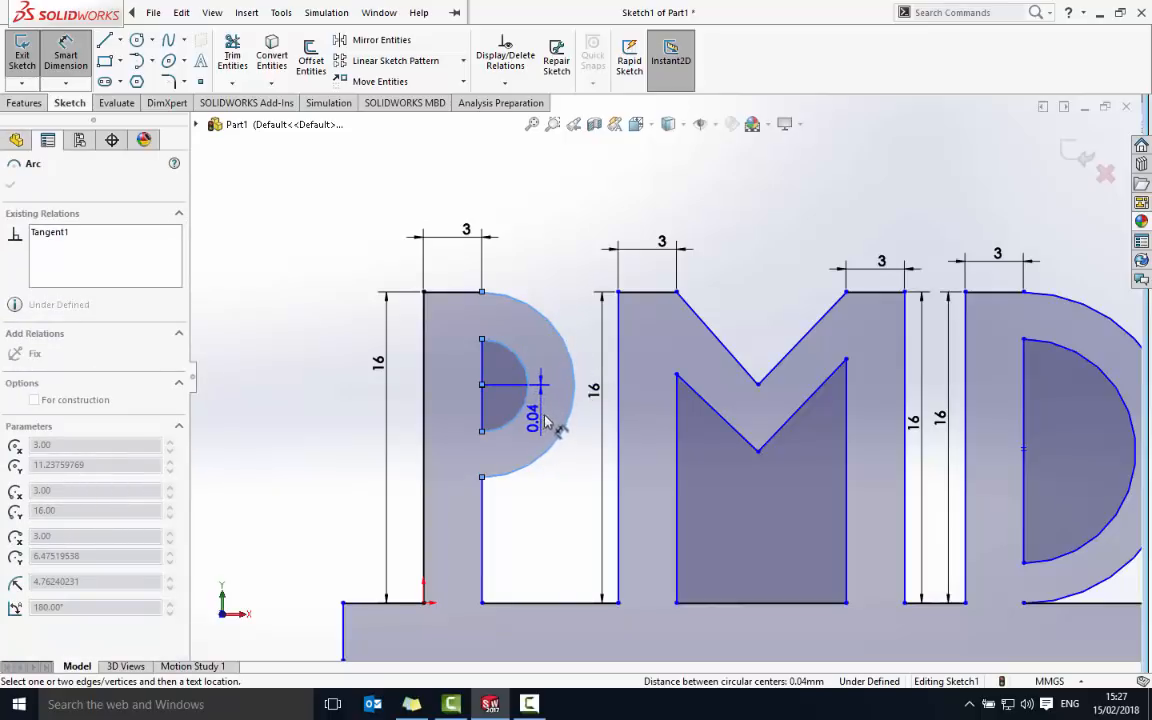
pyautogui.press('Escape')
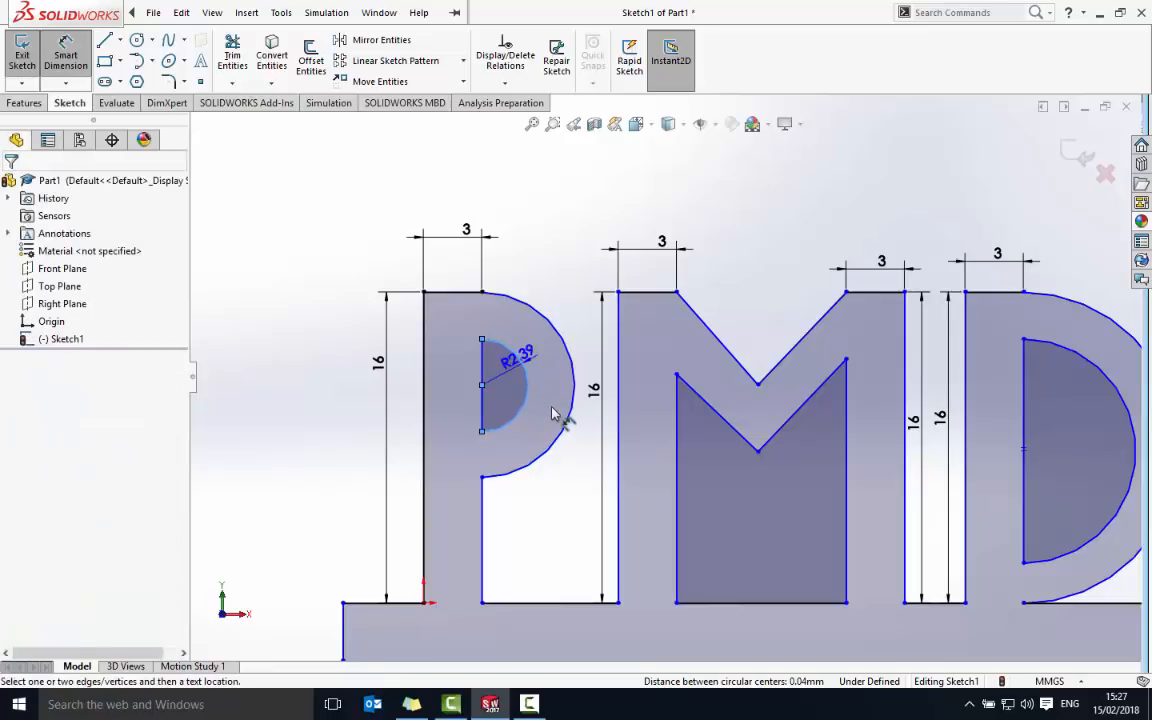
pyautogui.click(524, 398)
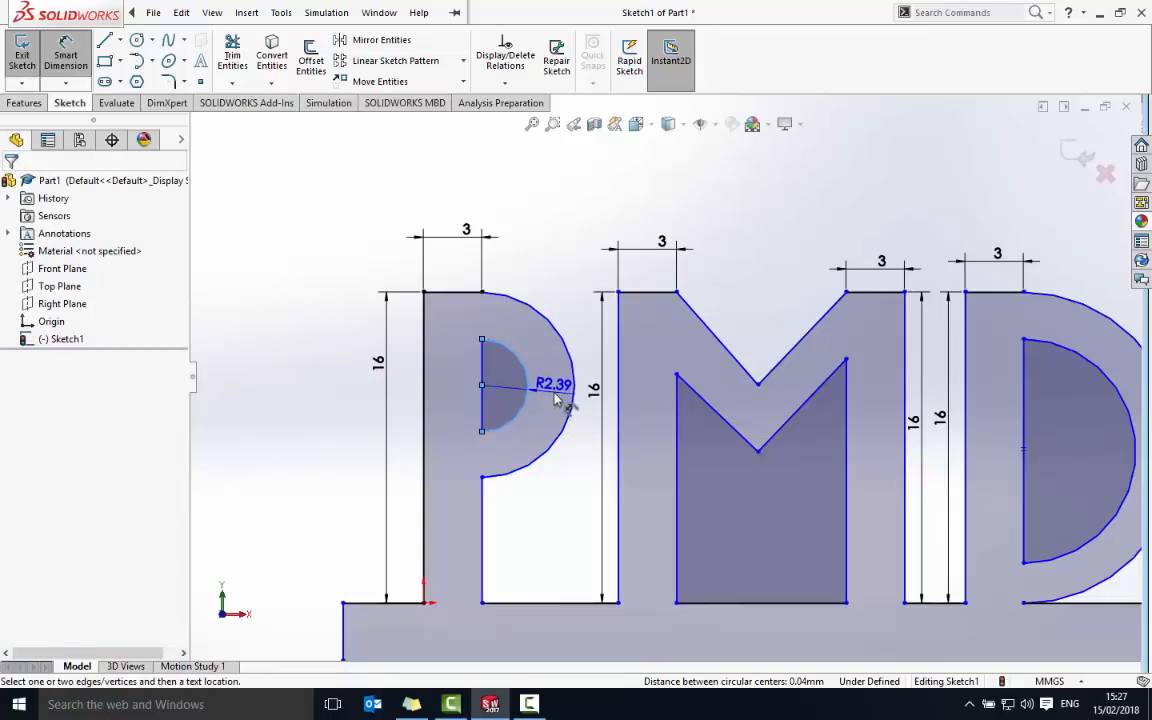
pyautogui.press('Escape')
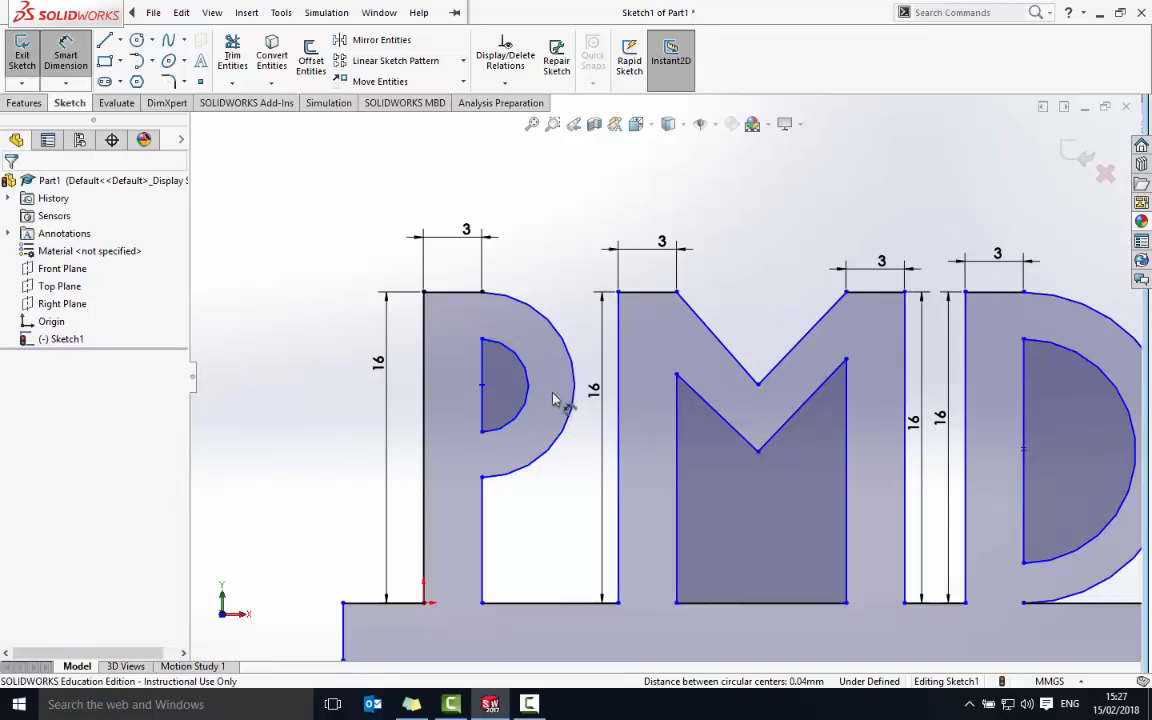
# Step: Dimension the vertical line of the P's inner opening and set its length to 5 mm
pyautogui.click(482, 378)
pyautogui.click(465, 376)
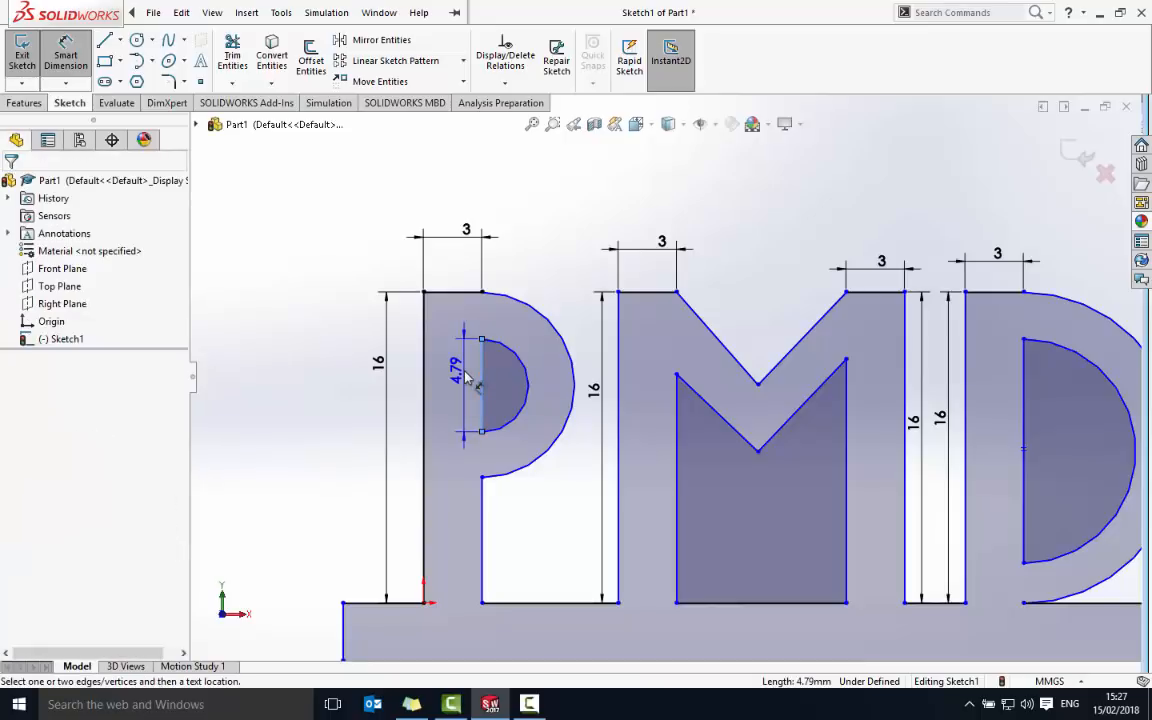
pyautogui.write('5')
pyautogui.press('Return')
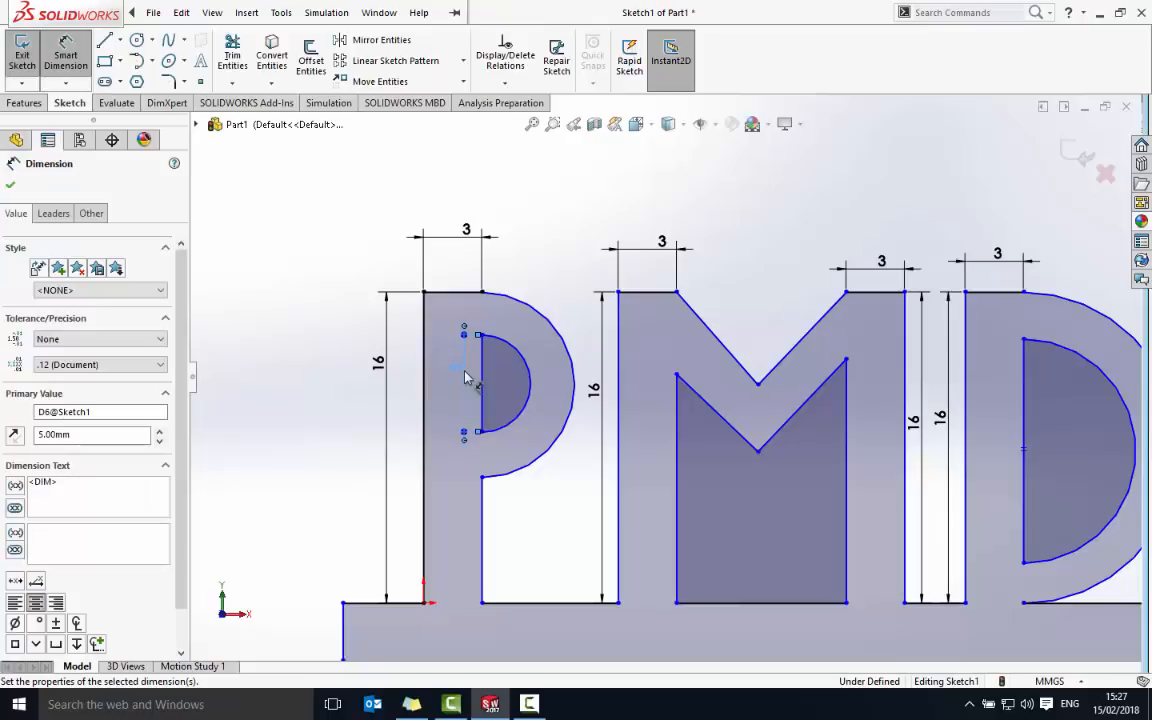
# Step: Dimension the vertical gap between the upper corner of the P's inner opening and the letter's top edge as 3 mm
pyautogui.click(481, 334)
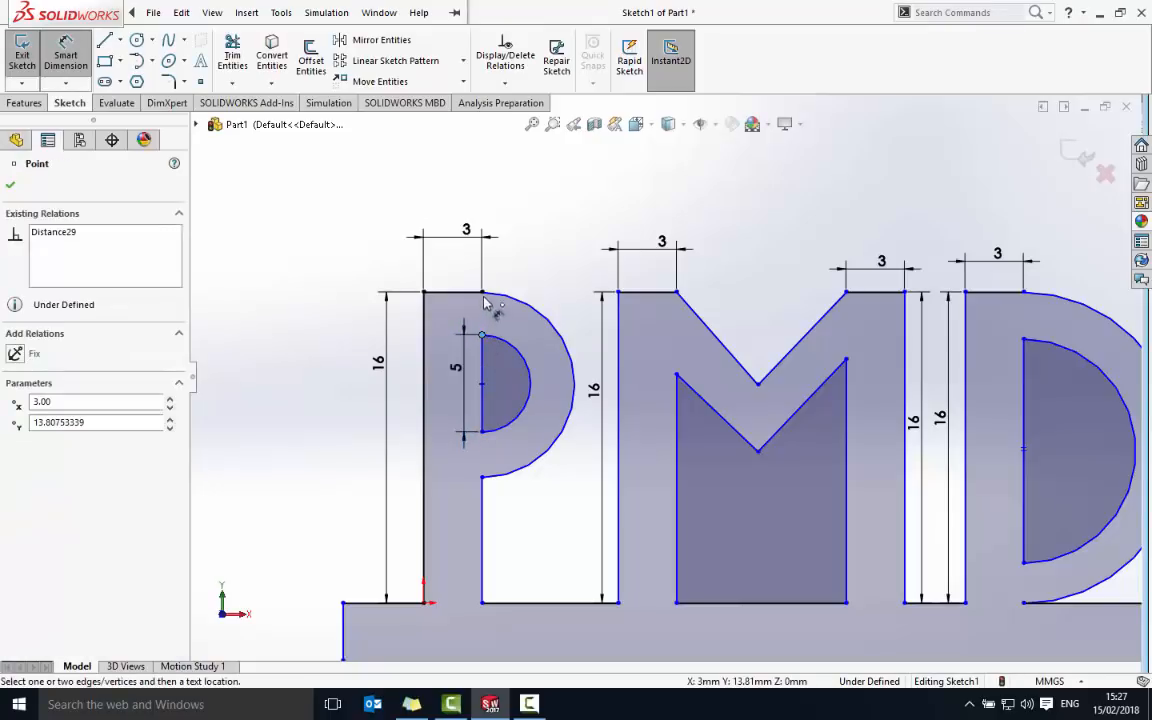
pyautogui.click(482, 293)
pyautogui.click(495, 320)
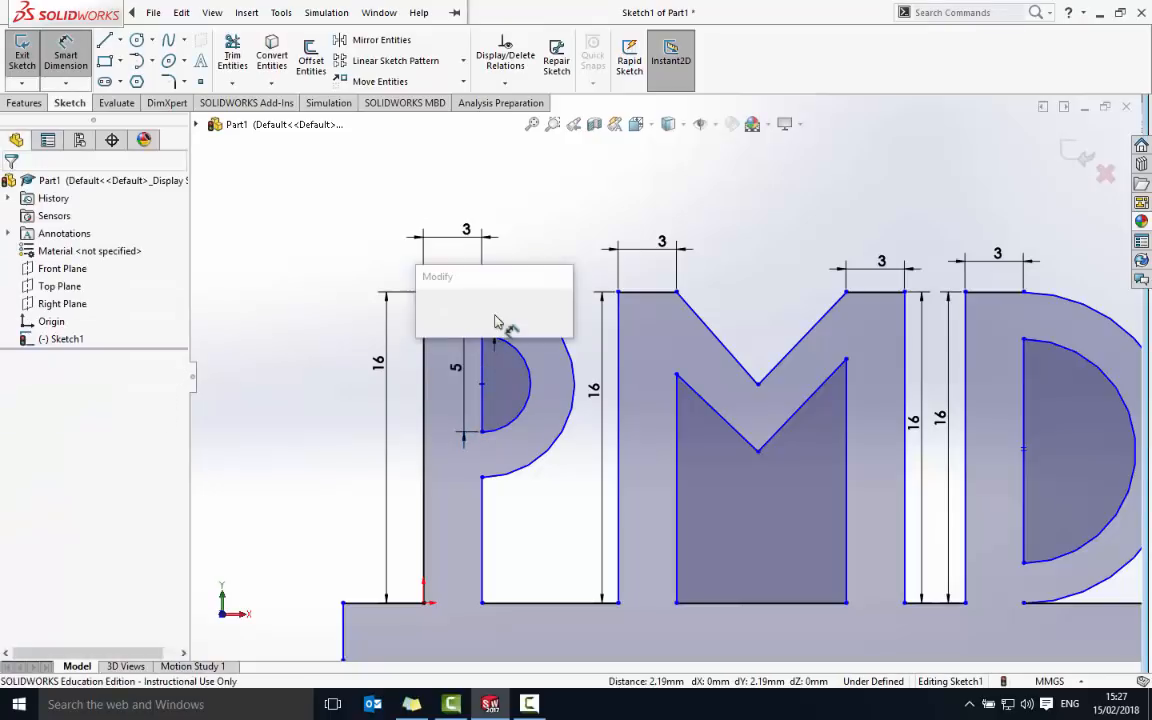
pyautogui.write('3')
pyautogui.press('Return')
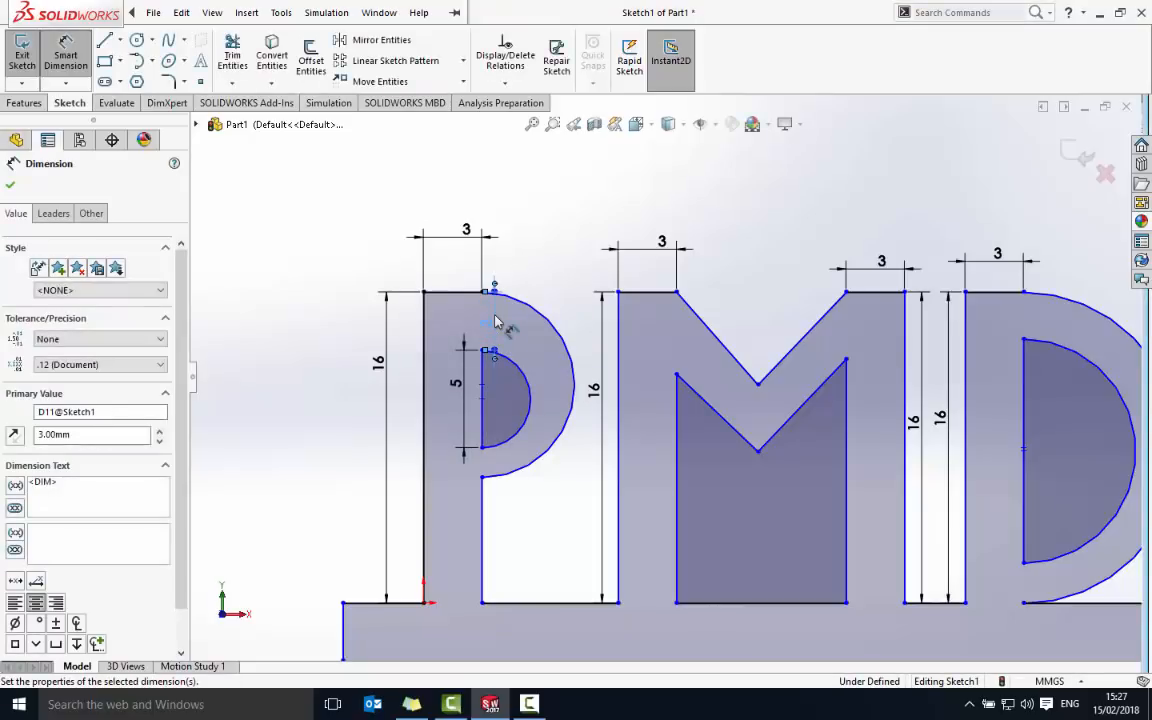
# Step: Change the gap above the P's inner opening to 2.5 mm
pyautogui.click(489, 325)
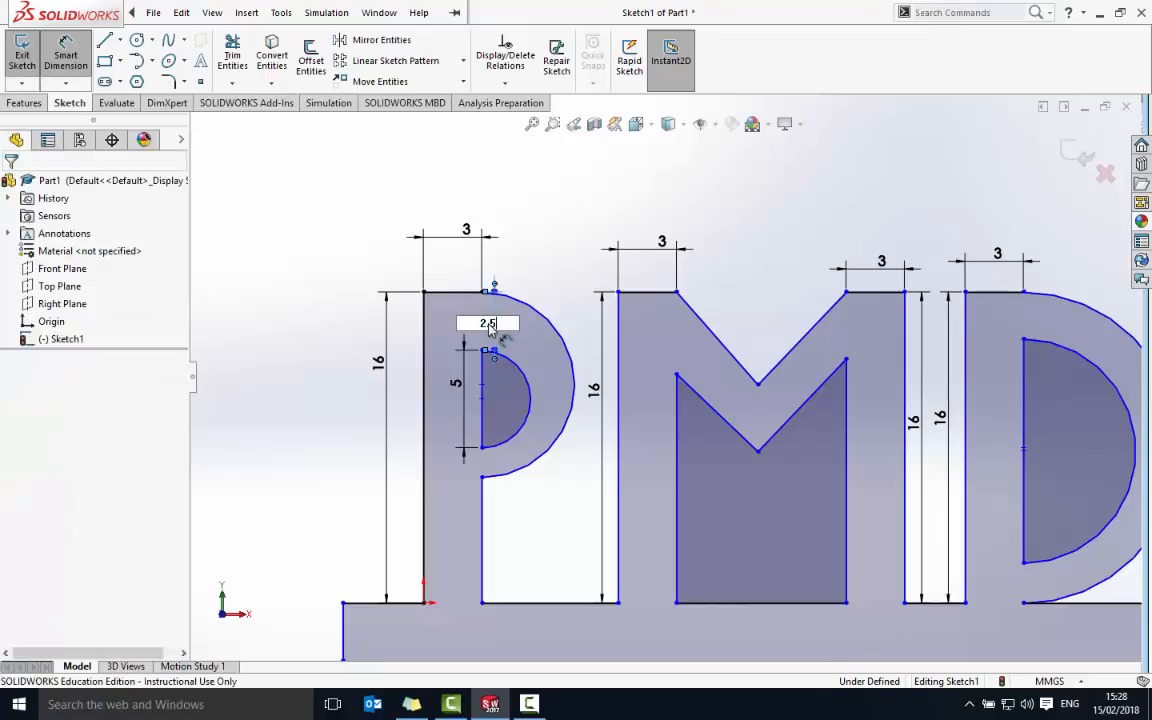
pyautogui.write('2.5')
pyautogui.press('Return')
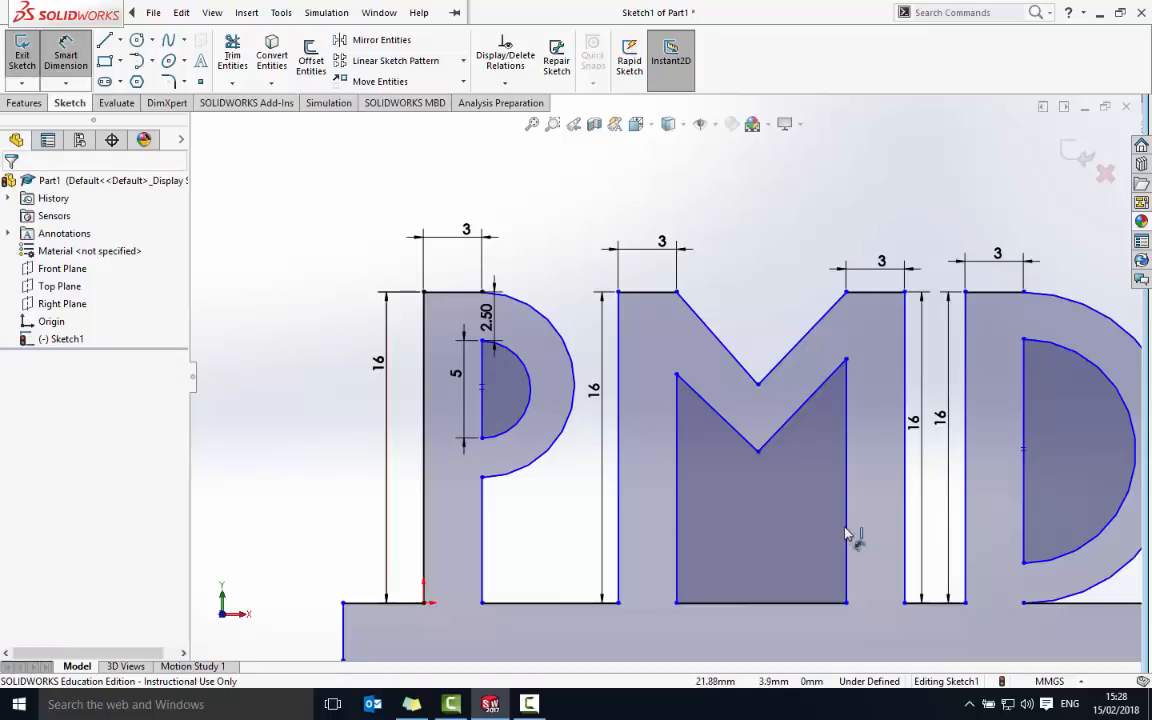
# Step: Dimension the length of the M's upper left diagonal, accepting its drawn length
pyautogui.click(730, 351)
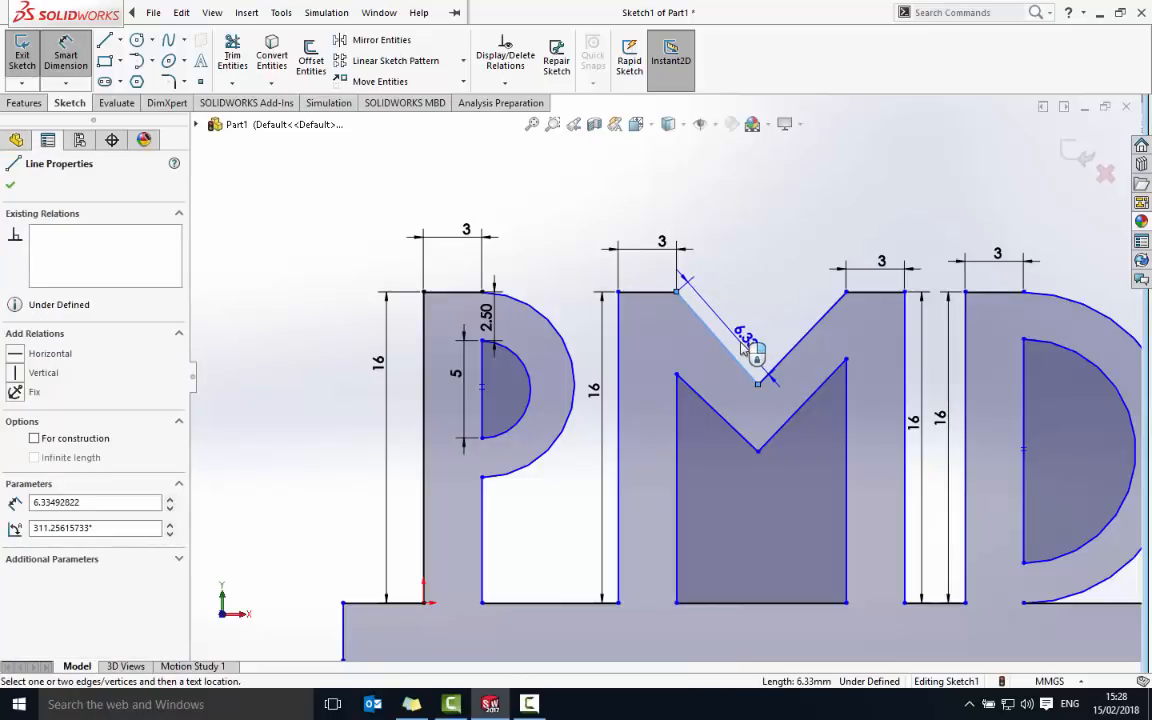
pyautogui.click(745, 345)
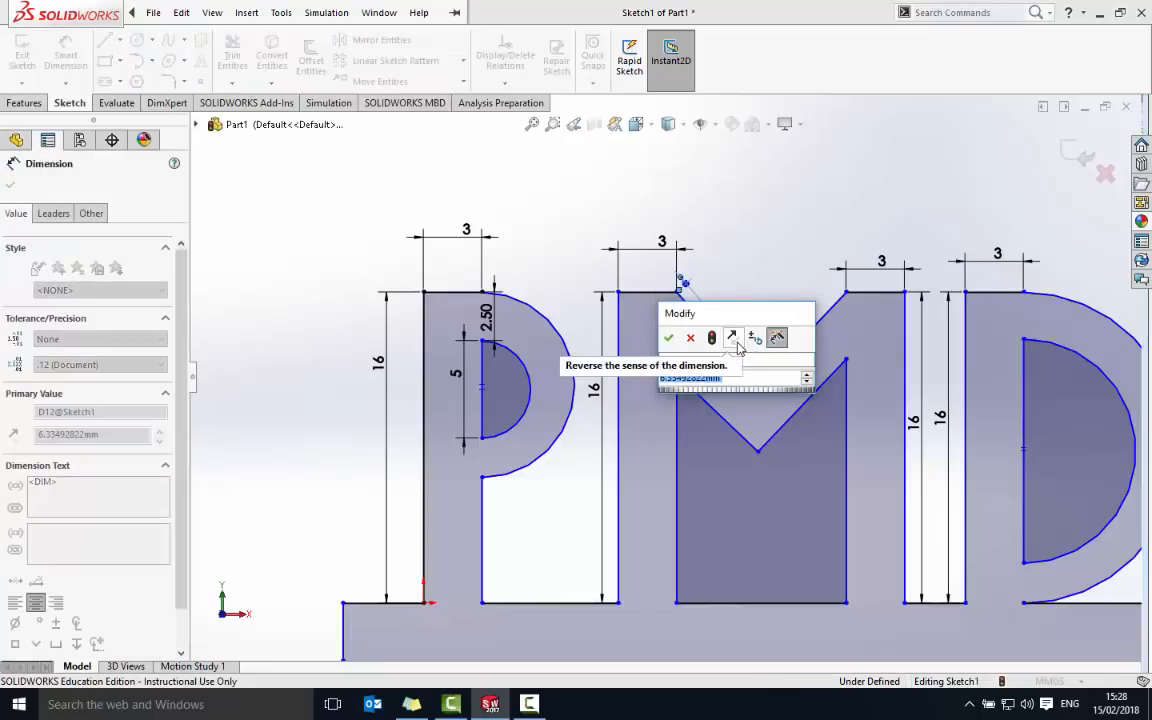
pyautogui.click(668, 337)
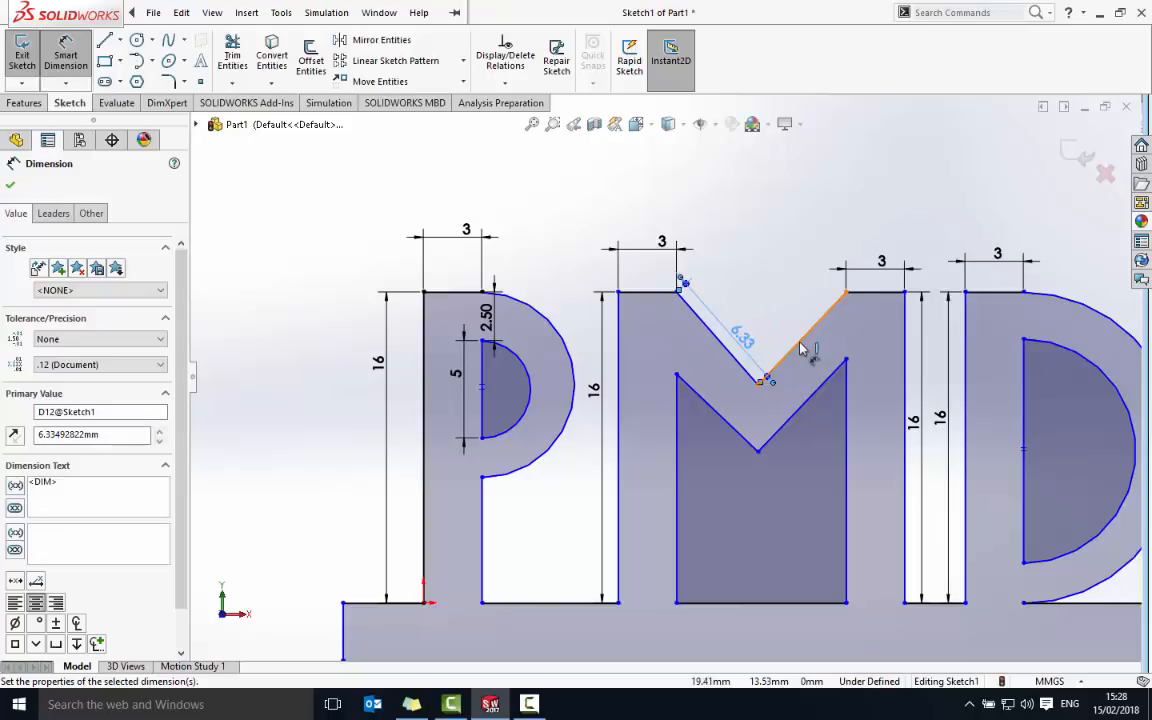
# Step: Dimension the M's upper right diagonal and set its length with the formula (6.58 + 6.33)/2
pyautogui.click(801, 345)
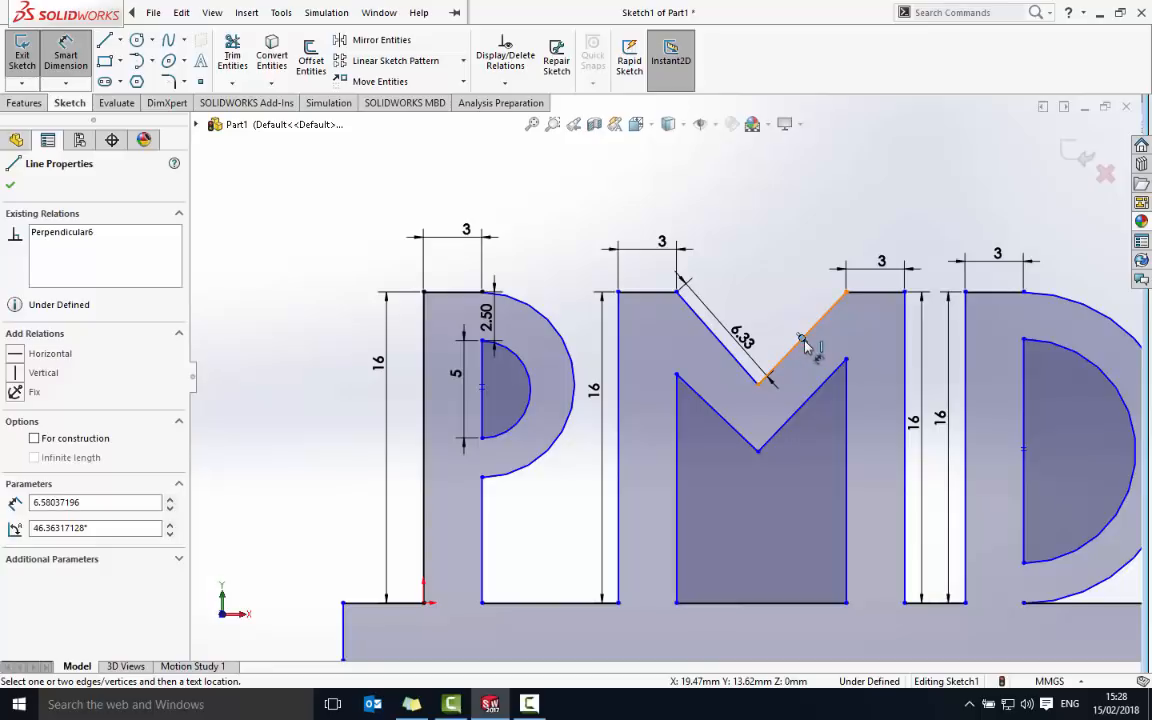
pyautogui.press('Escape')
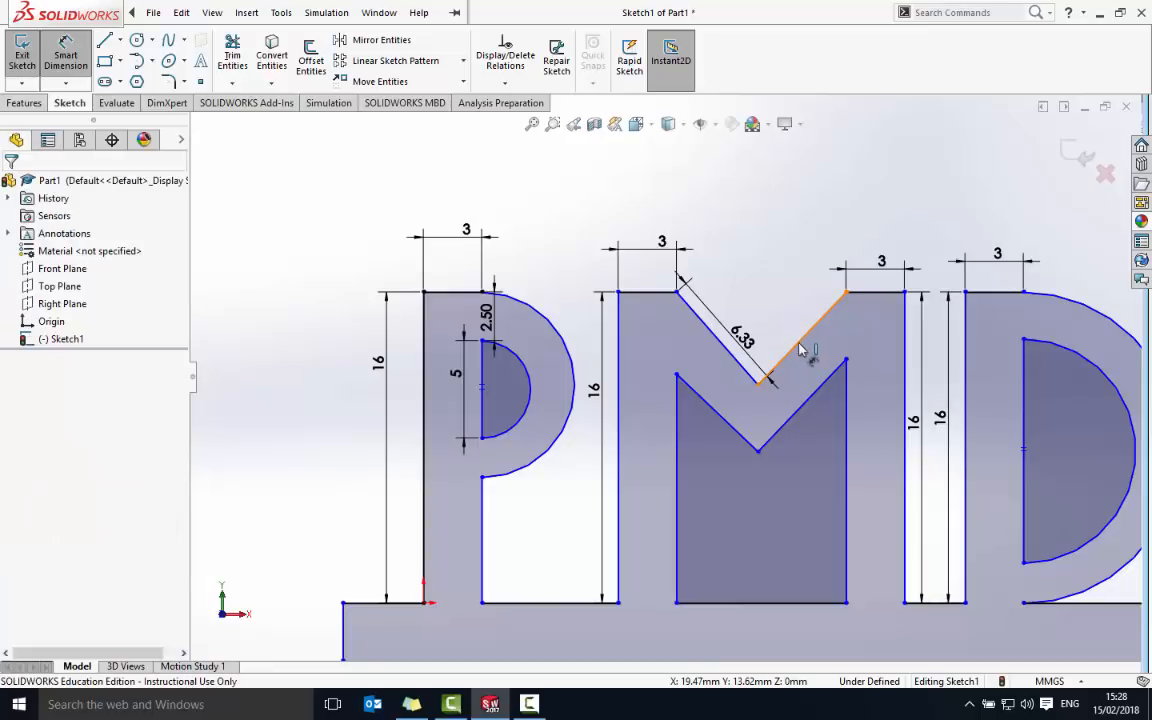
pyautogui.click(796, 352)
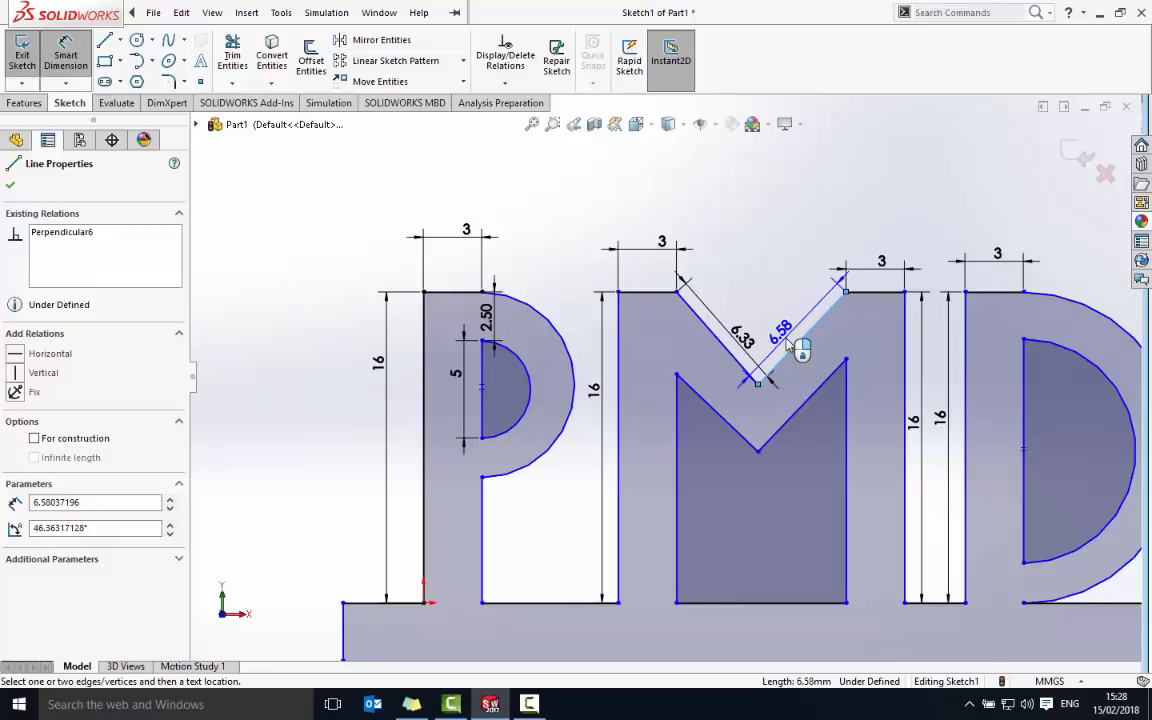
pyautogui.click(787, 343)
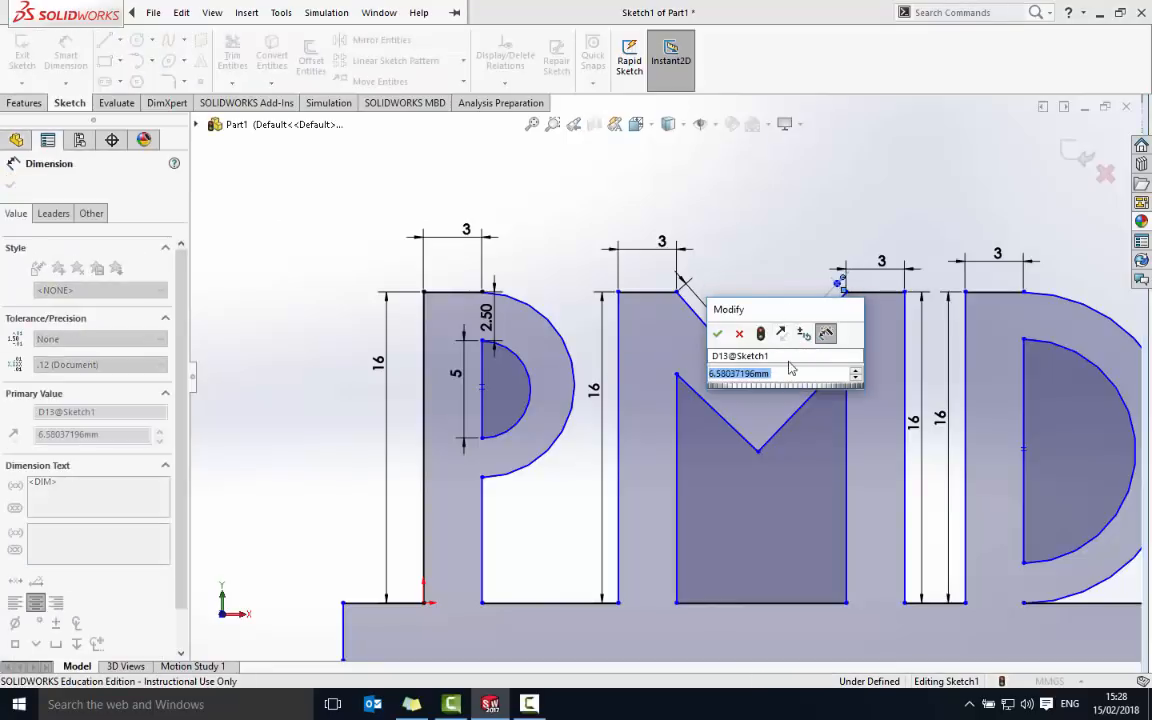
pyautogui.moveTo(789, 313); pyautogui.dragTo(771, 373)
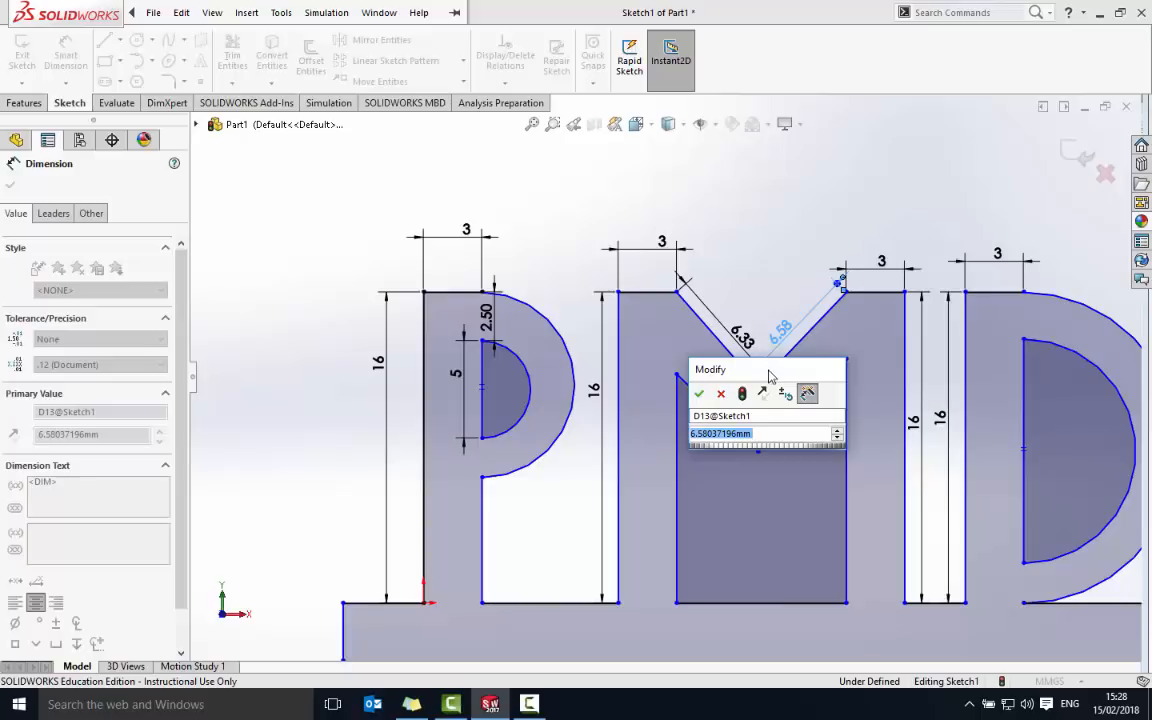
pyautogui.click(769, 432)
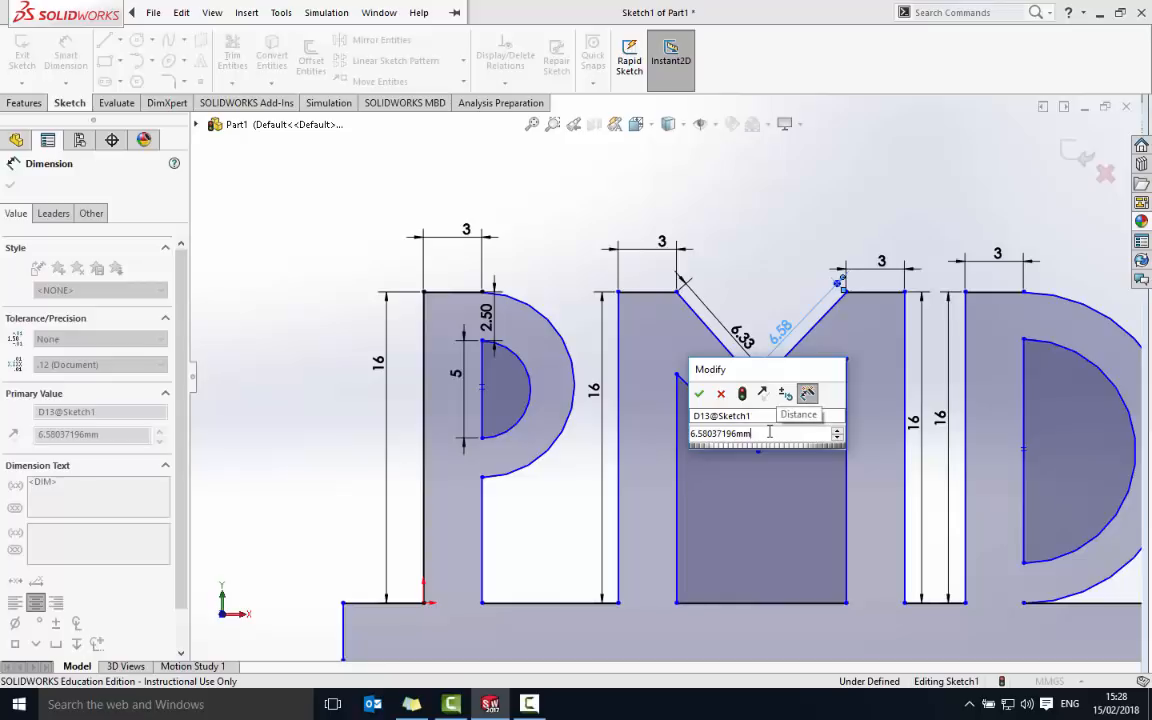
pyautogui.press('BackSpace')
pyautogui.press('BackSpace')
pyautogui.press('BackSpace')
pyautogui.press('BackSpace')
pyautogui.press('BackSpace')
pyautogui.press('BackSpace')
pyautogui.press('BackSpace')
pyautogui.press('BackSpace')
pyautogui.press('BackSpace')
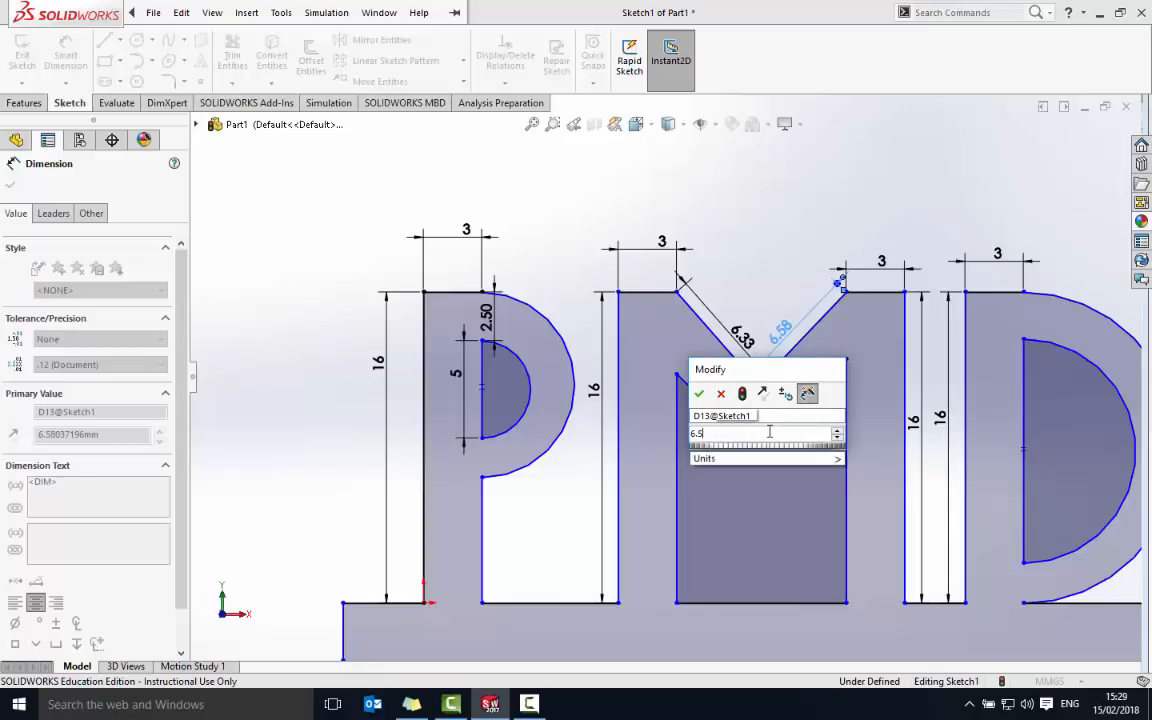
pyautogui.write('8')
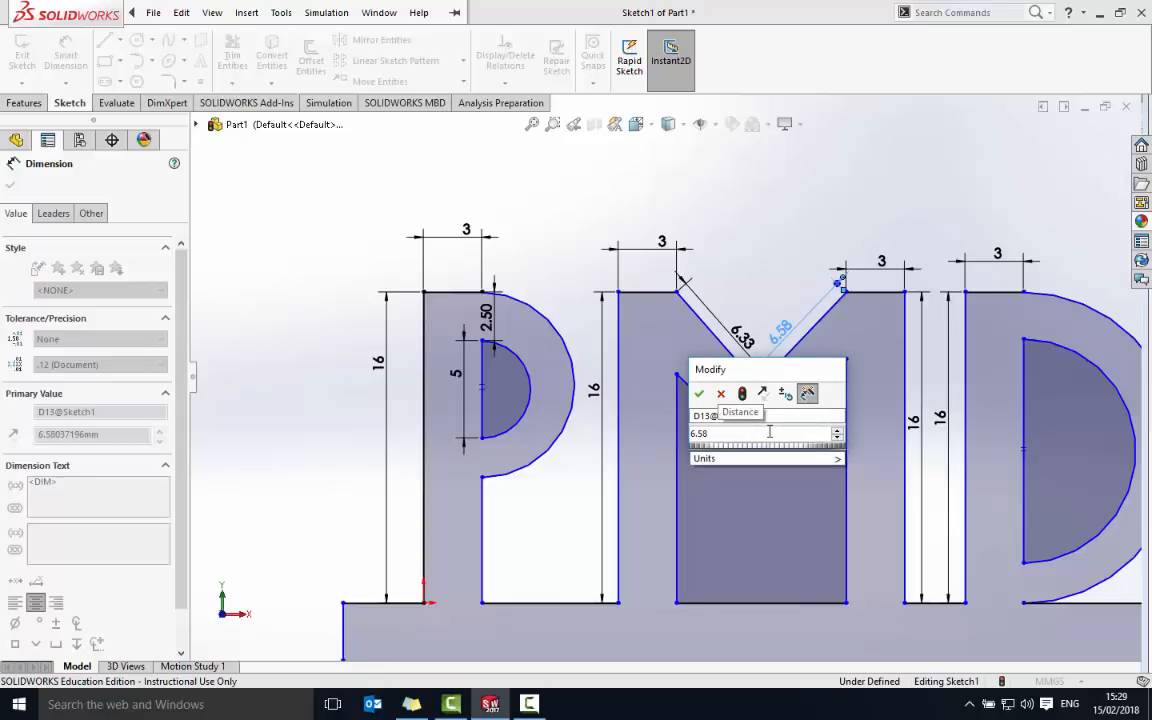
pyautogui.write('+')
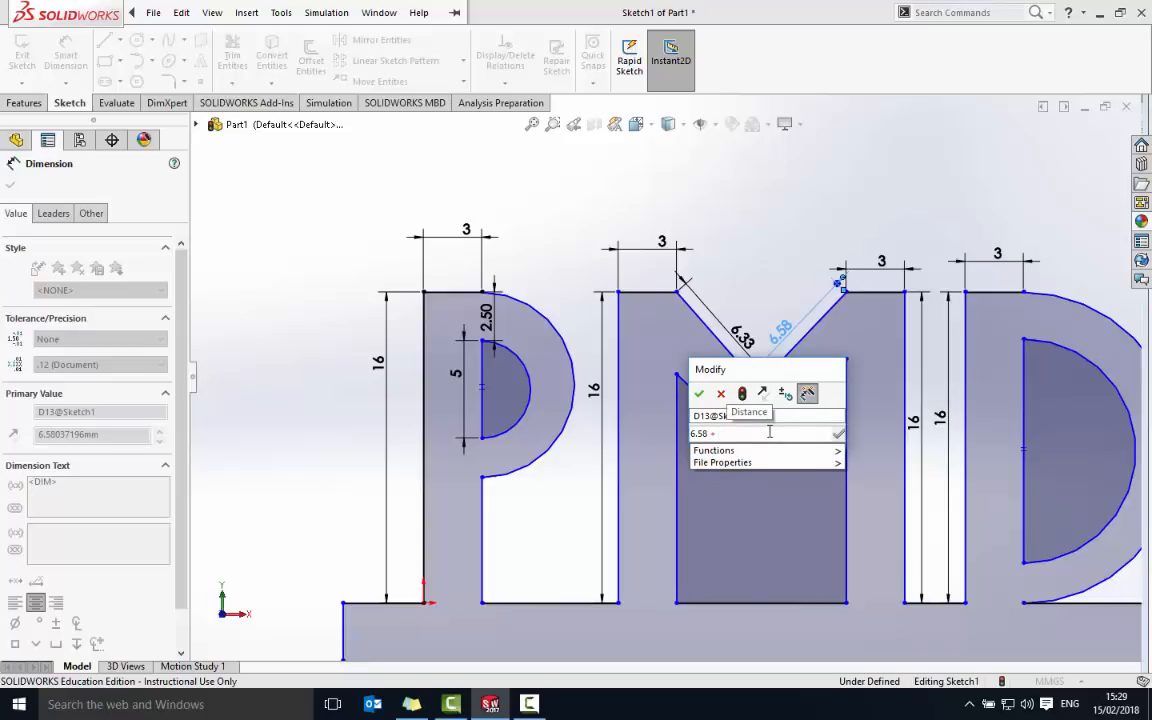
pyautogui.write(' 6.33')
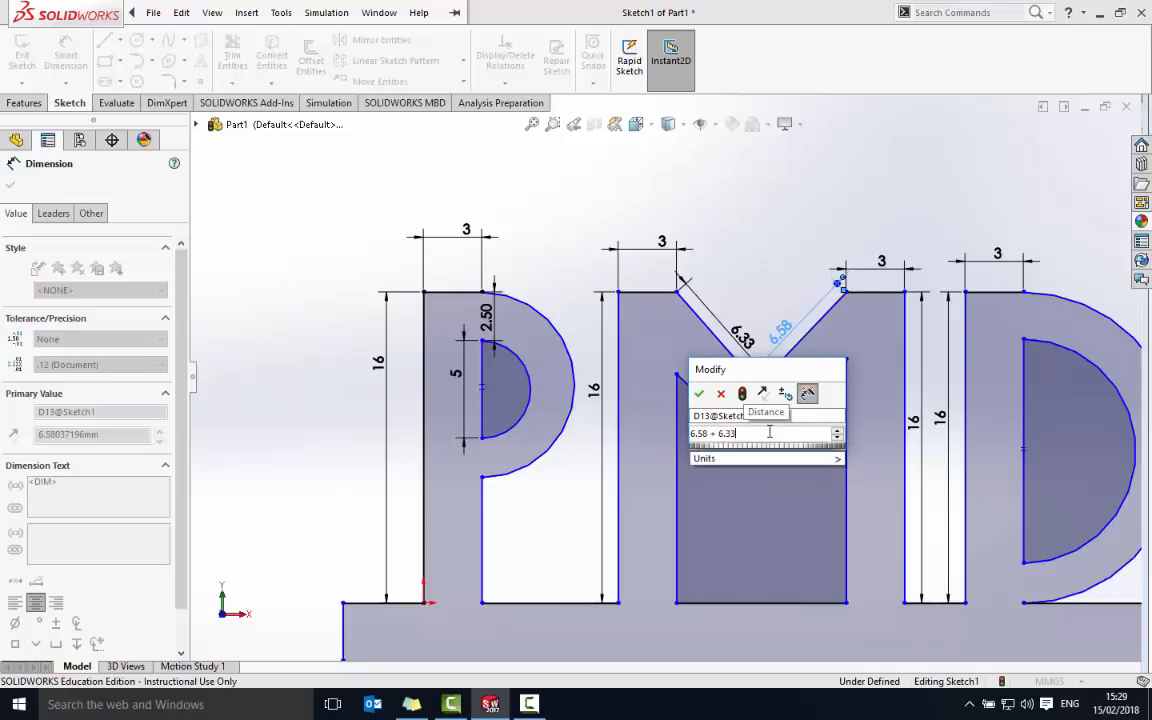
pyautogui.write('/2')
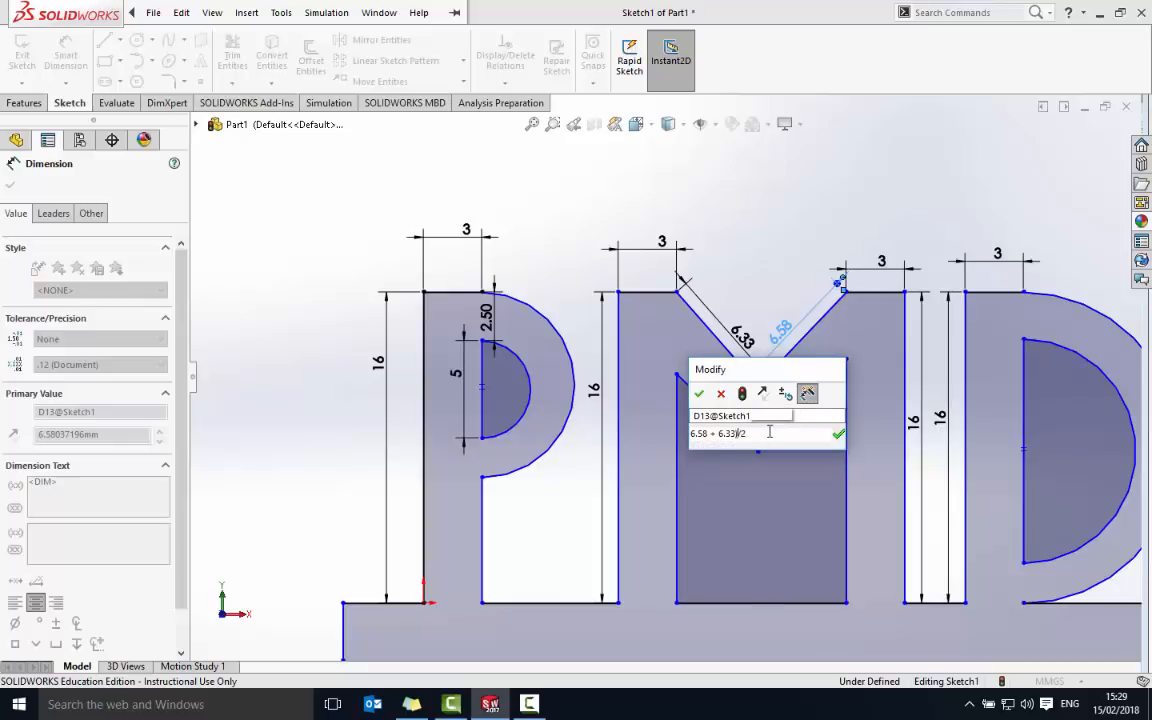
pyautogui.write('(')
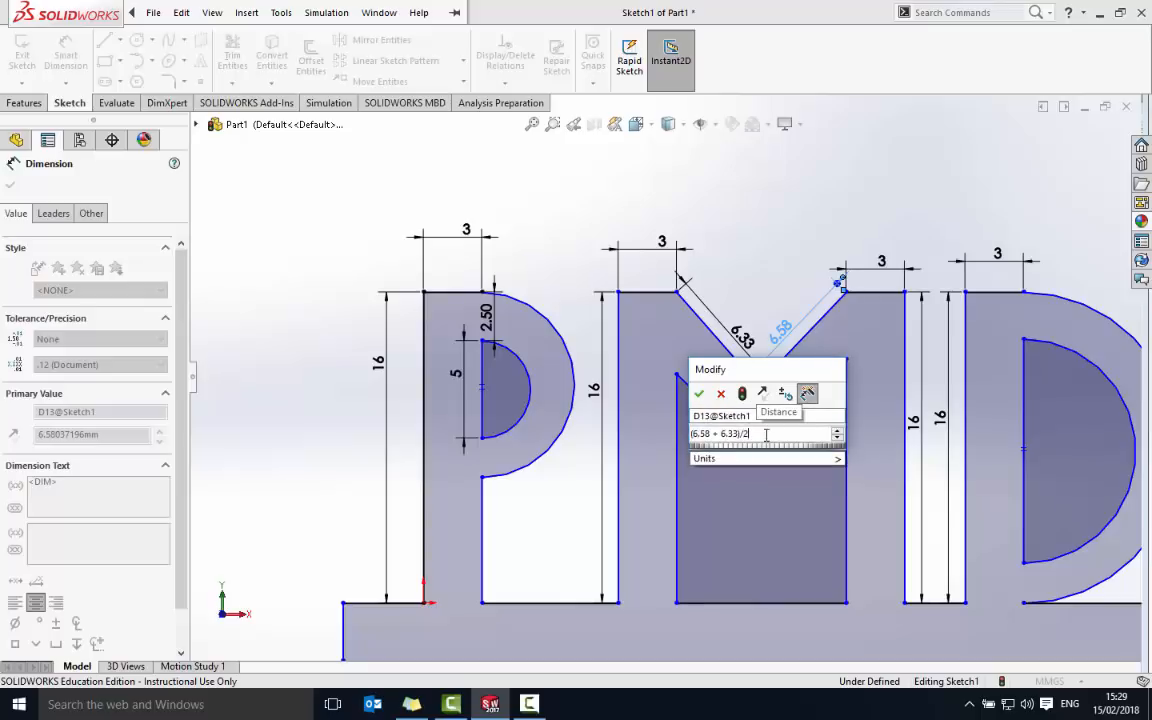
pyautogui.press('Return')
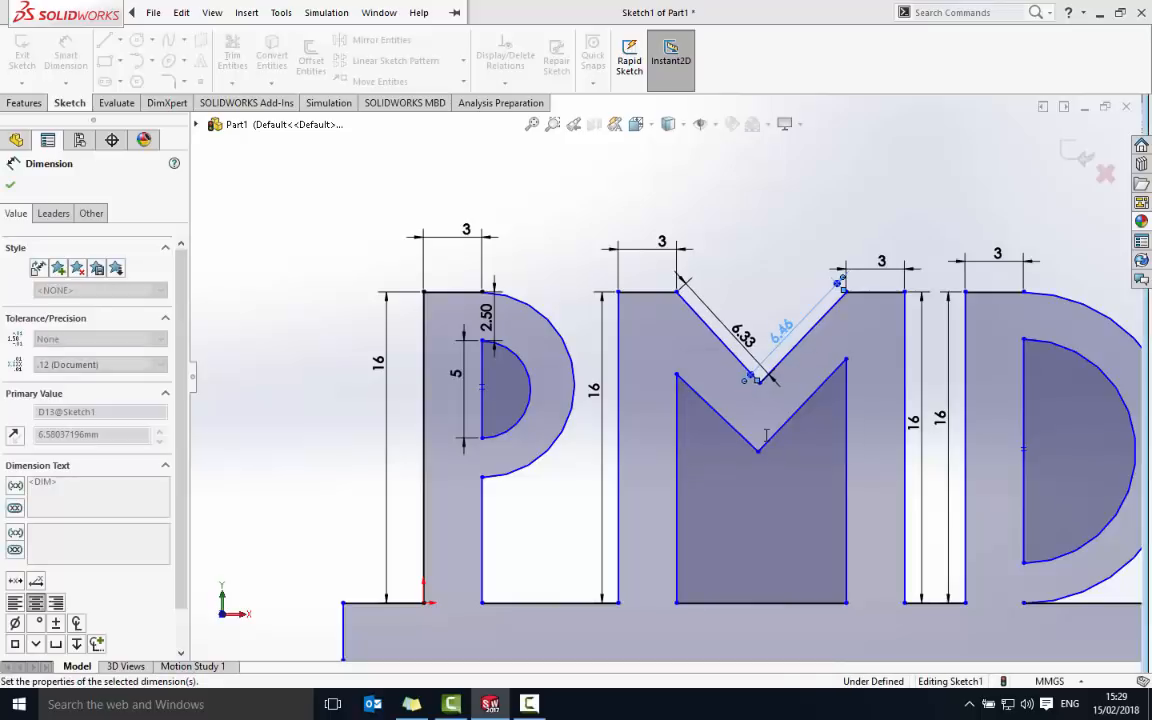
# Step: Set the length of the M's upper left diagonal to 6.46 mm
pyautogui.doubleClick(748, 340)
pyautogui.write('6.46')
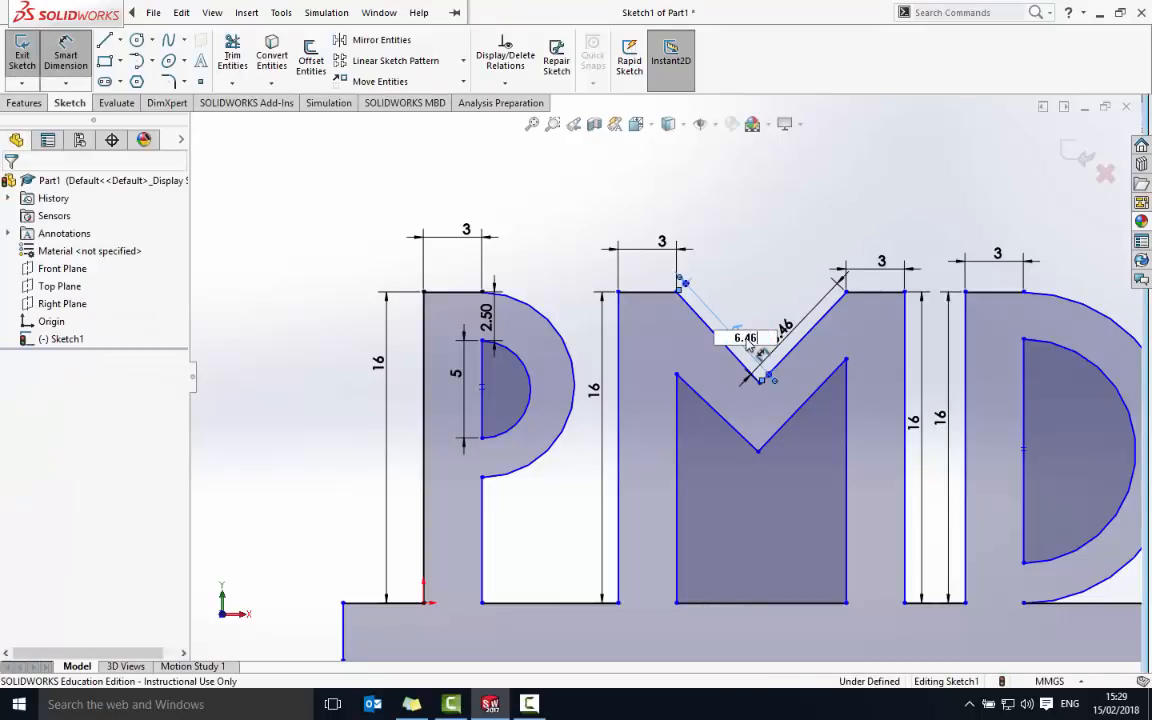
pyautogui.press('Return')
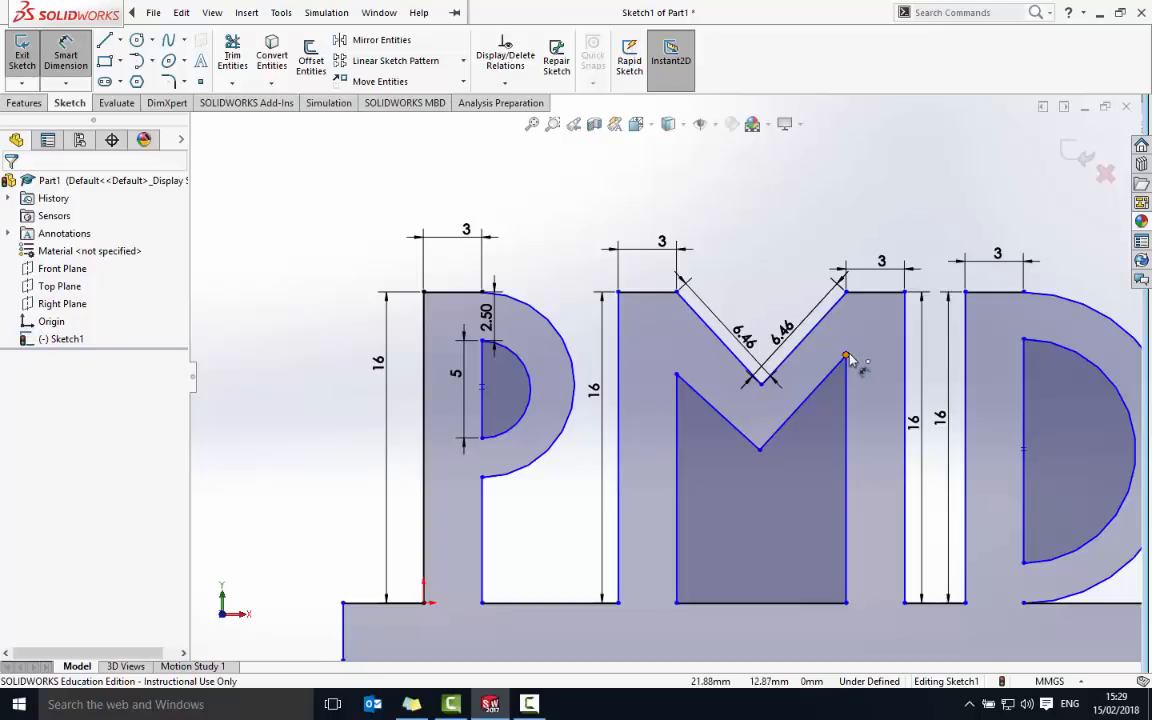
# Step: Dimension the right diagonal of the M's inner opening, accepting its drawn length
pyautogui.click(798, 418)
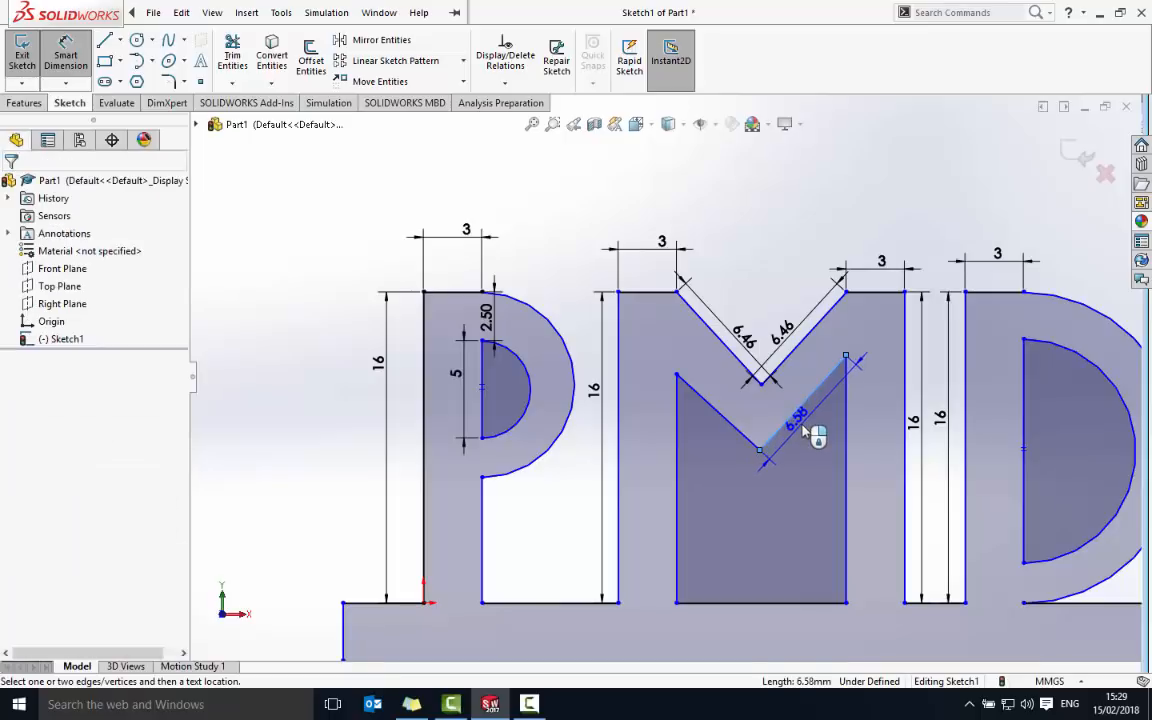
pyautogui.click(810, 432)
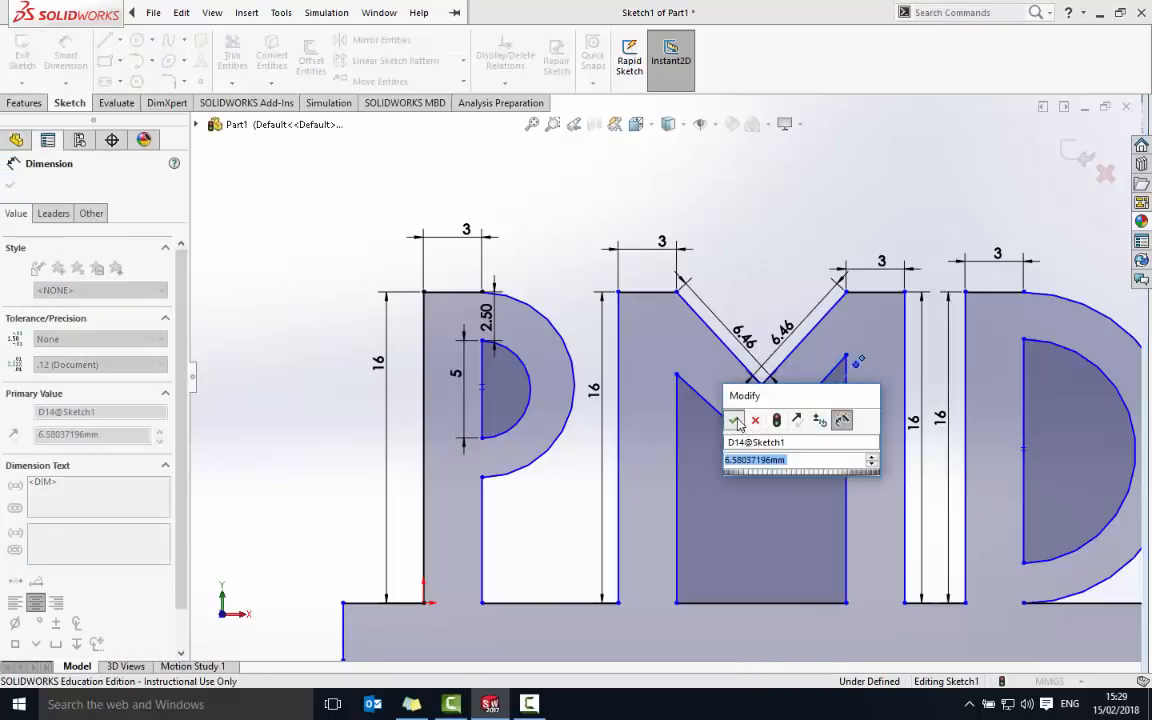
pyautogui.click(736, 421)
# Step: Dimension the left diagonal of the M's inner opening and set its length with the formula (5.77 + 6.58)/2
pyautogui.click(722, 433)
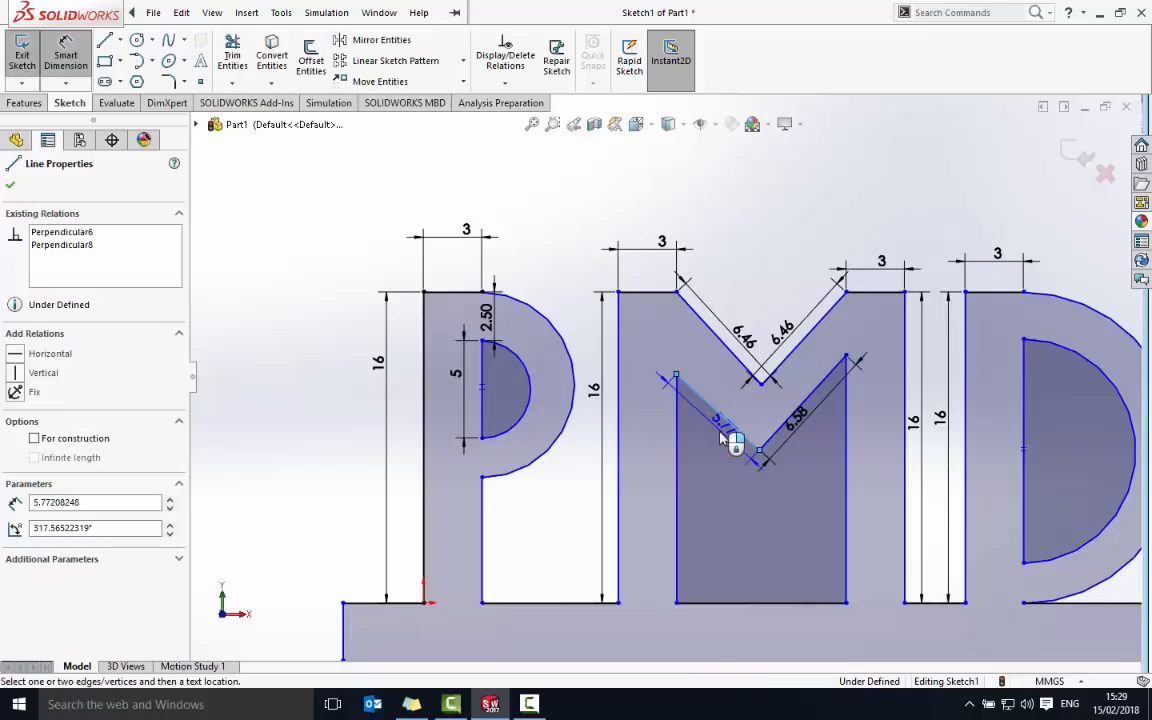
pyautogui.click(726, 444)
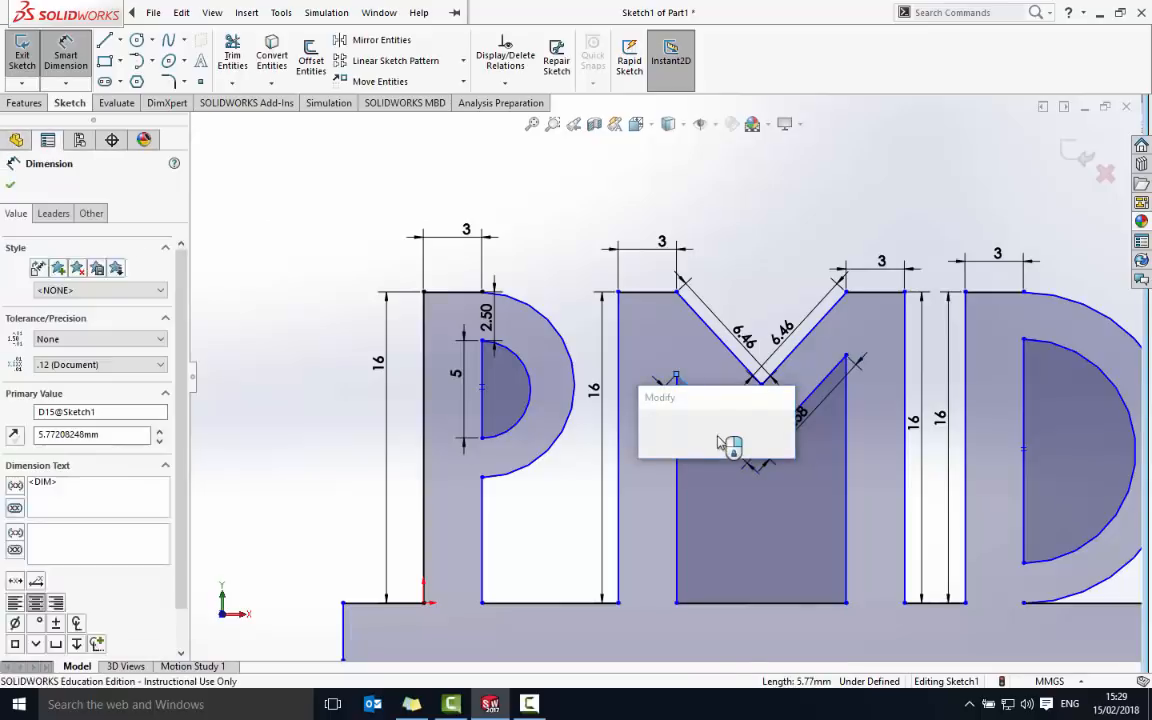
pyautogui.click(724, 476)
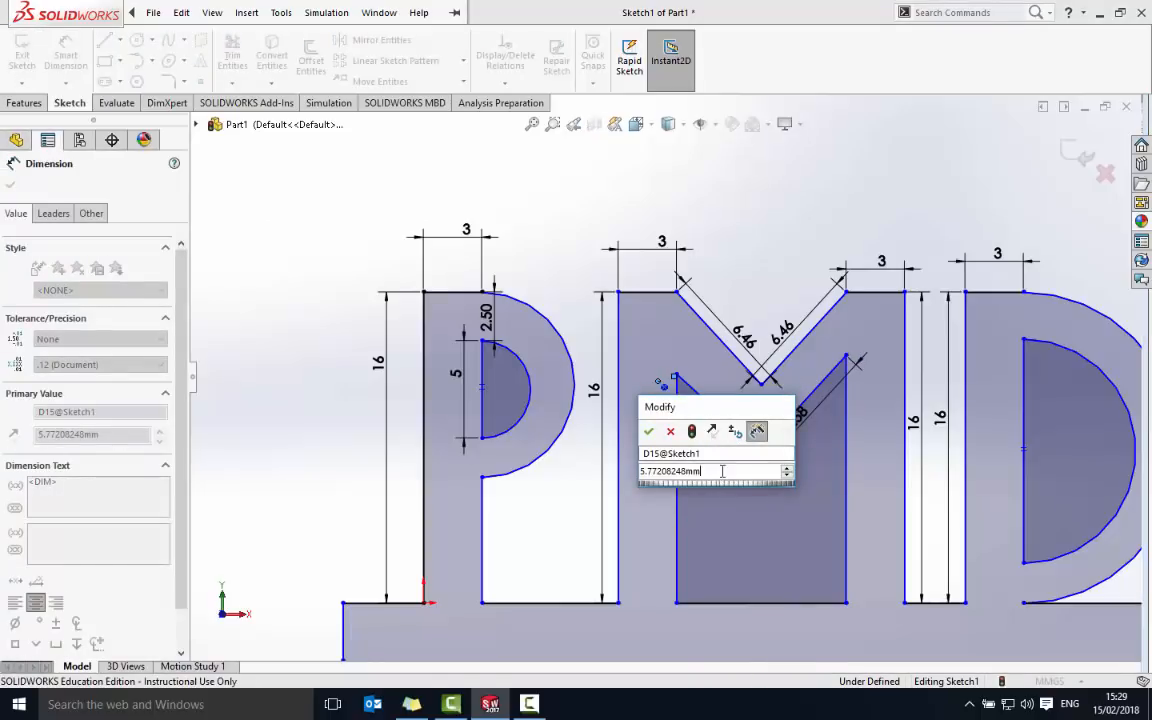
pyautogui.press('BackSpace')
pyautogui.press('BackSpace')
pyautogui.press('BackSpace')
pyautogui.press('BackSpace')
pyautogui.press('BackSpace')
pyautogui.press('BackSpace')
pyautogui.press('BackSpace')
pyautogui.press('BackSpace')
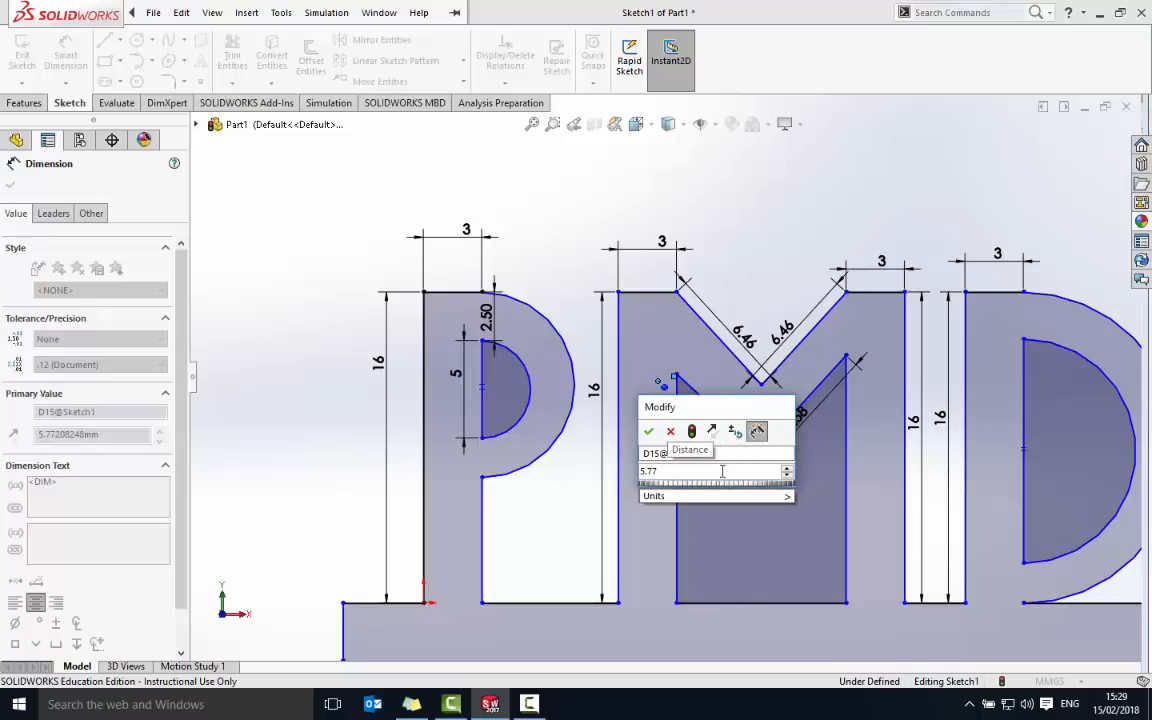
pyautogui.write('-')
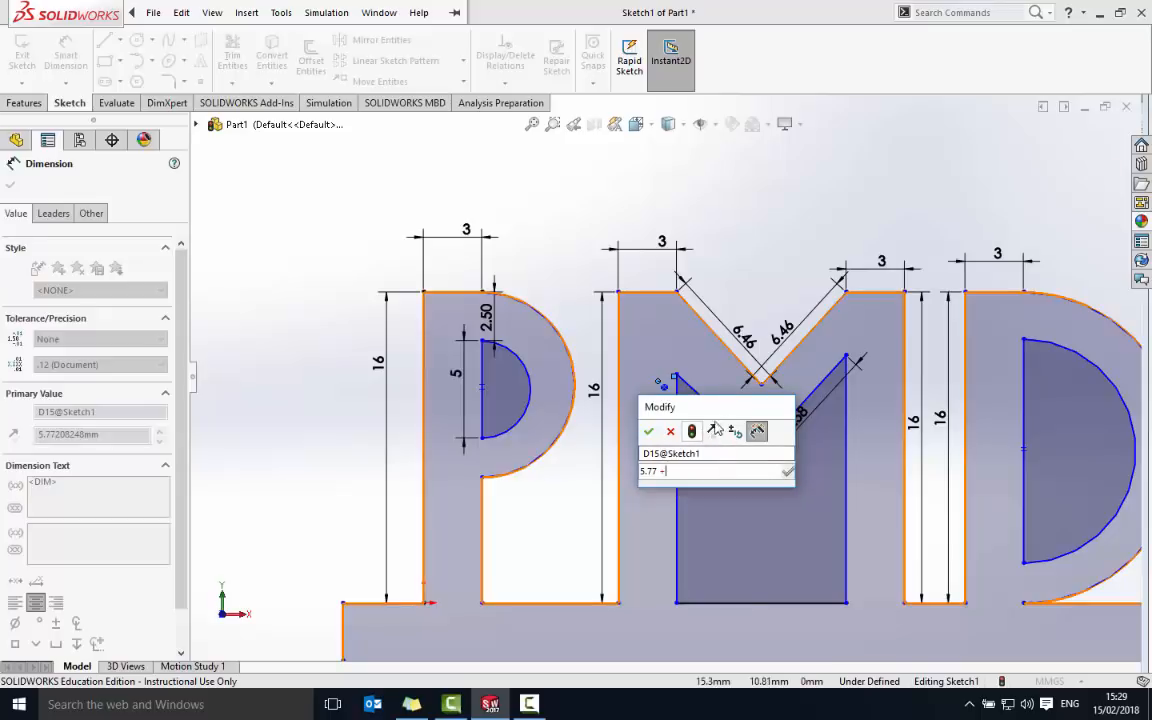
pyautogui.moveTo(726, 416)
pyautogui.mouseDown()
pyautogui.moveTo(680, 377)
pyautogui.moveTo(683, 362)
pyautogui.mouseUp()
pyautogui.write('6.58')
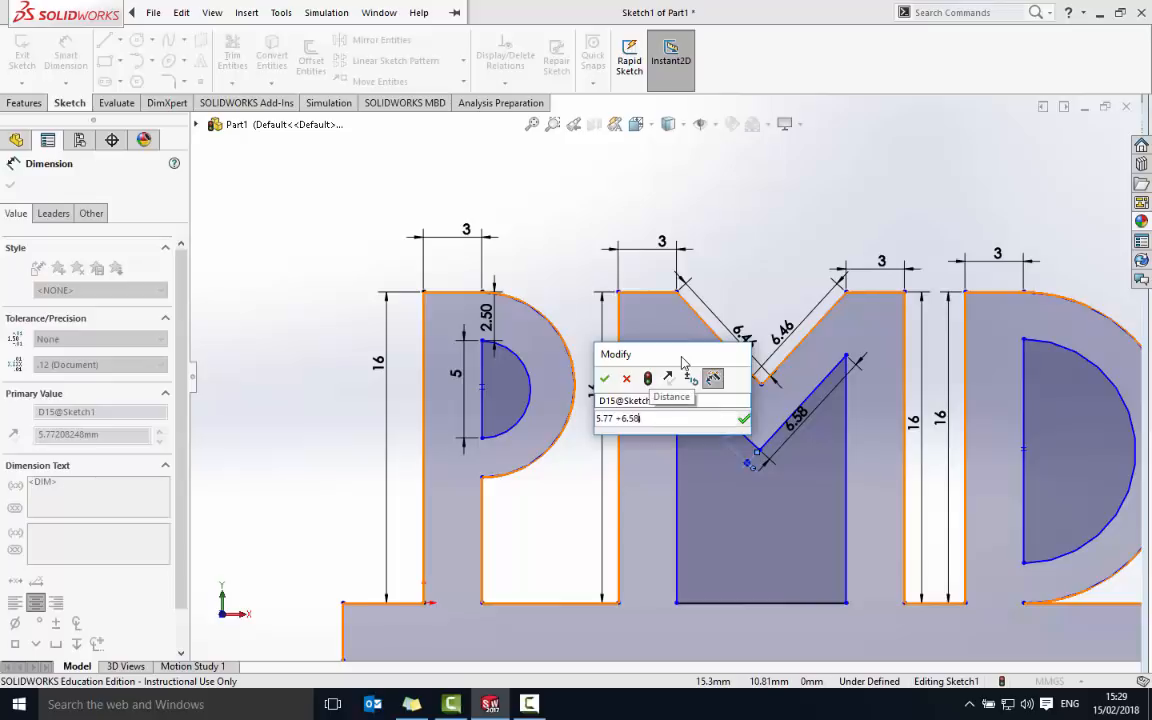
pyautogui.press('Home')
pyautogui.write('(')
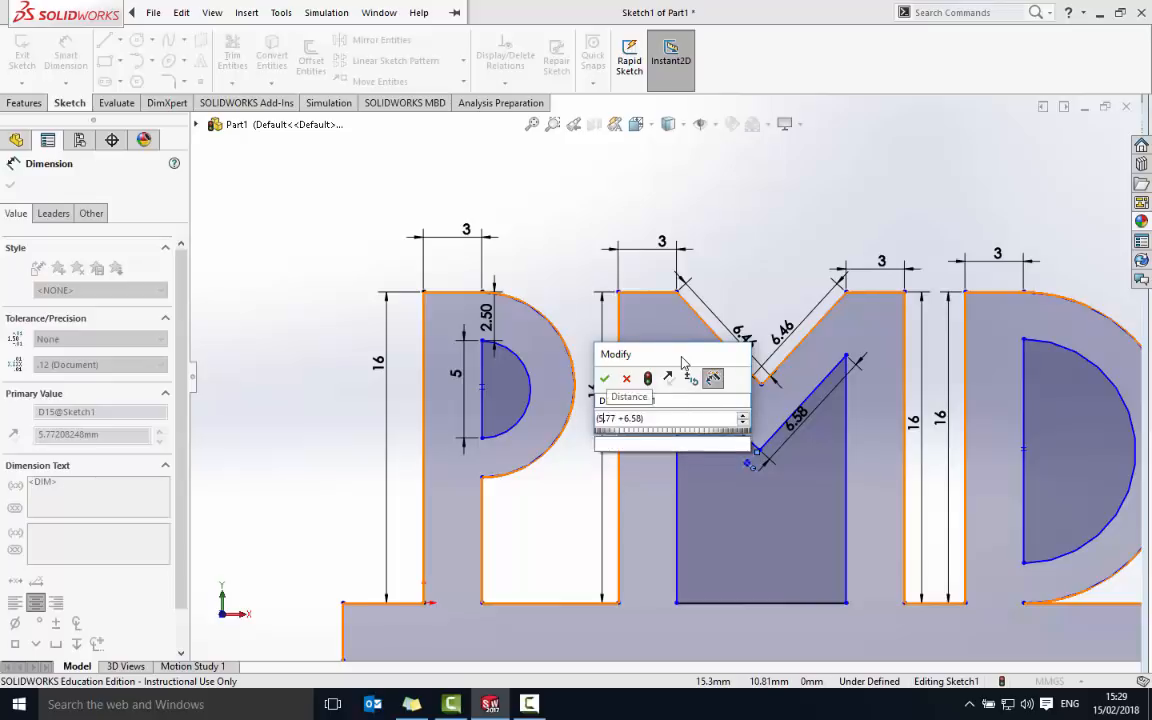
pyautogui.press('Right')
pyautogui.press('Right')
pyautogui.press('Right')
pyautogui.press('Right')
pyautogui.press('Right')
pyautogui.press('Right')
pyautogui.press('Right')
pyautogui.press('Right')
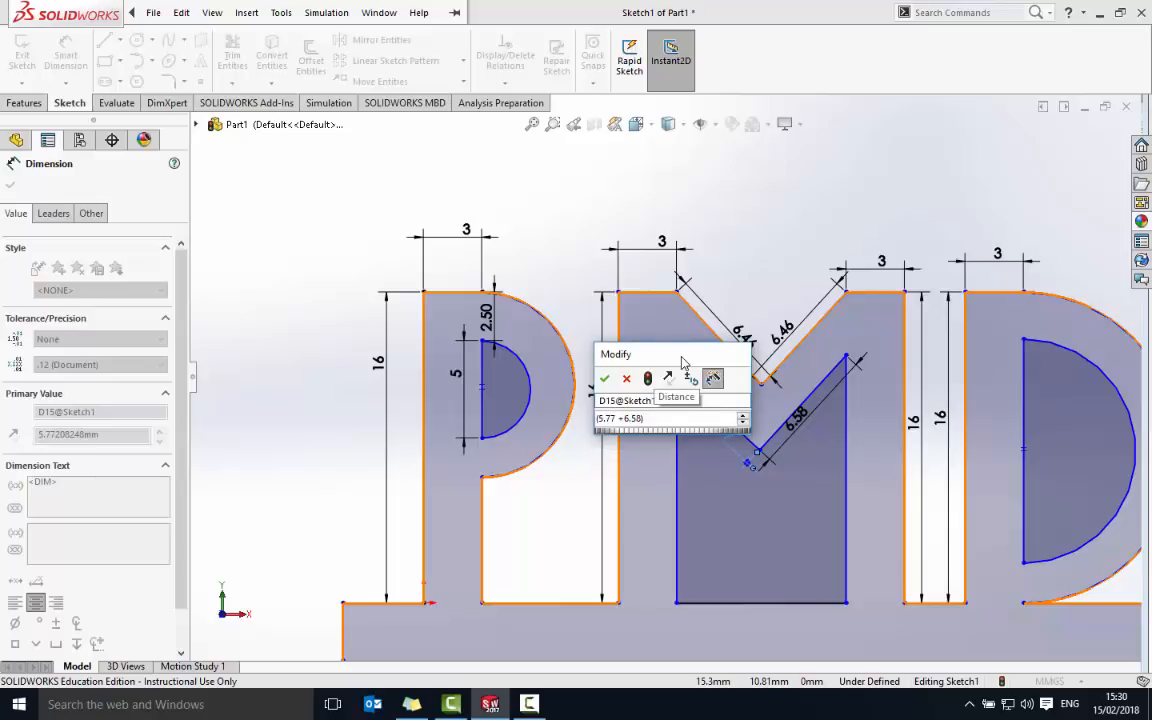
pyautogui.write('/2')
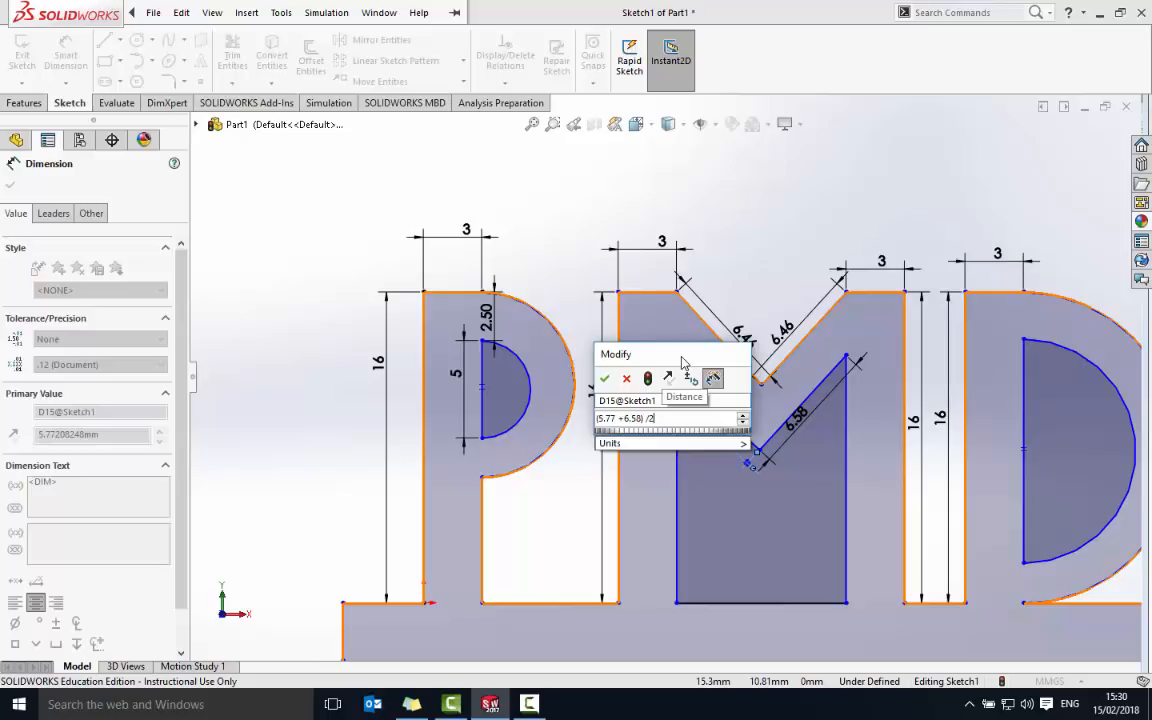
pyautogui.press('Return')
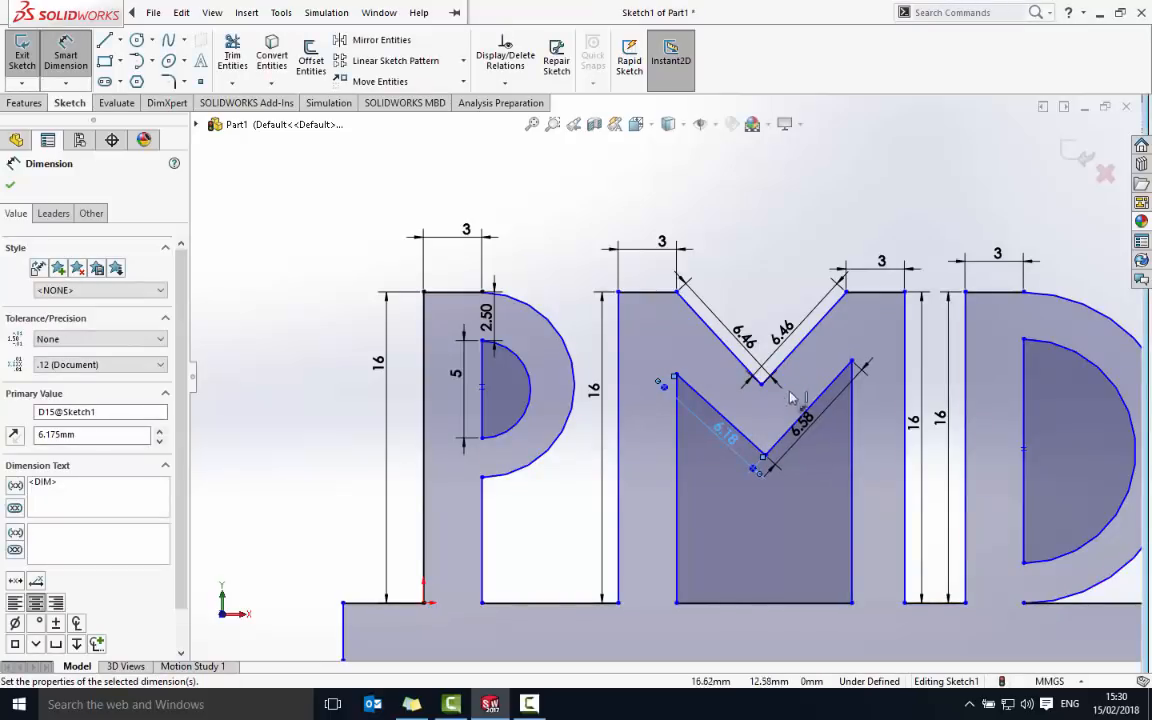
# Step: Set the length of the right diagonal of the M's inner opening to 6.18 mm
pyautogui.click(801, 428)
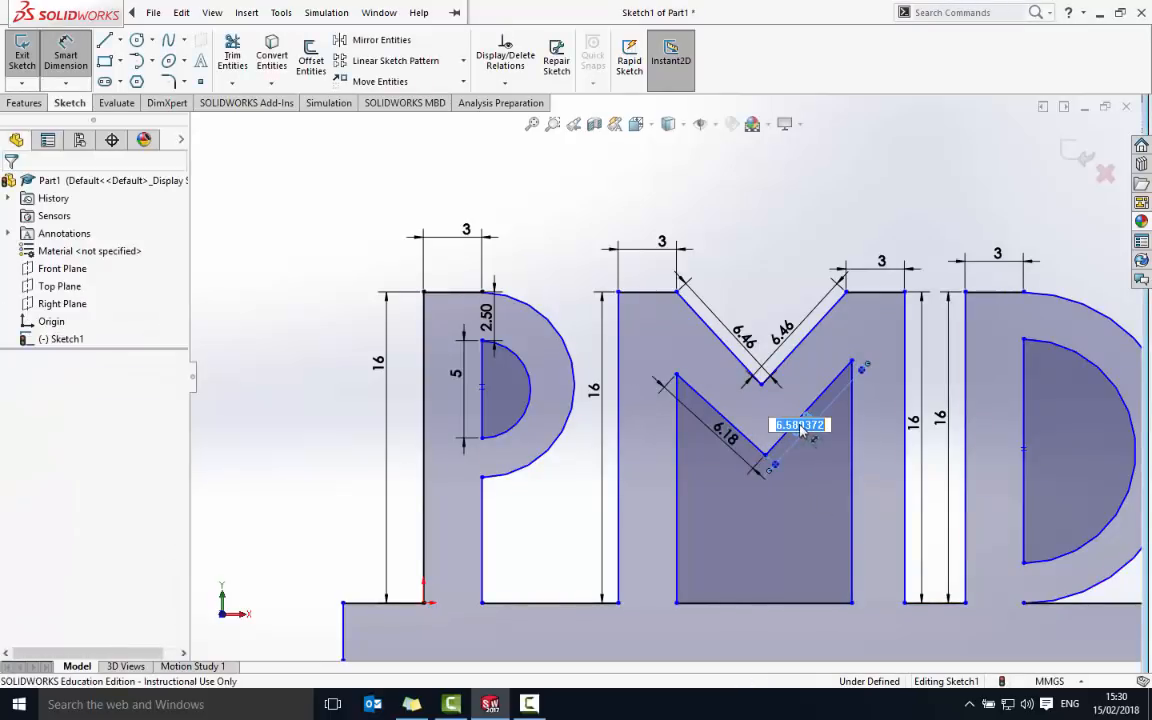
pyautogui.press('BackSpace')
pyautogui.press('Return')
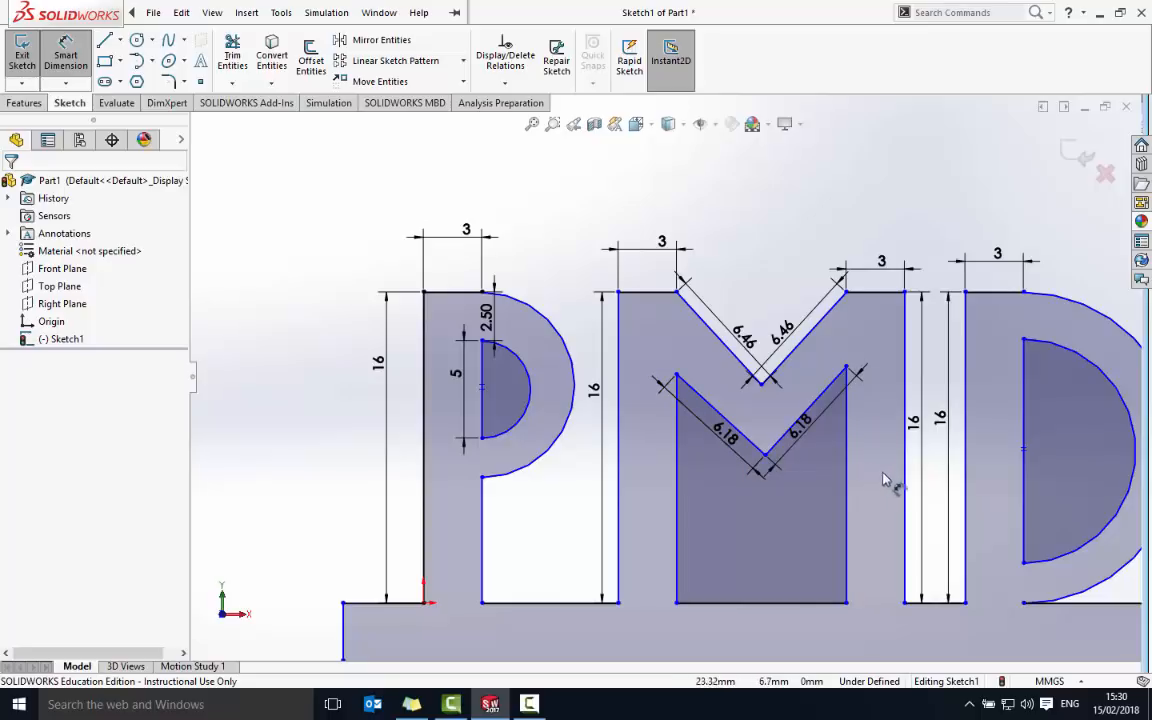
# Step: Dimension the base bar's upper edge segment to the left of the P as 4 mm
pyautogui.scroll(-2, 901, 485)
pyautogui.scroll(5, 857, 470)
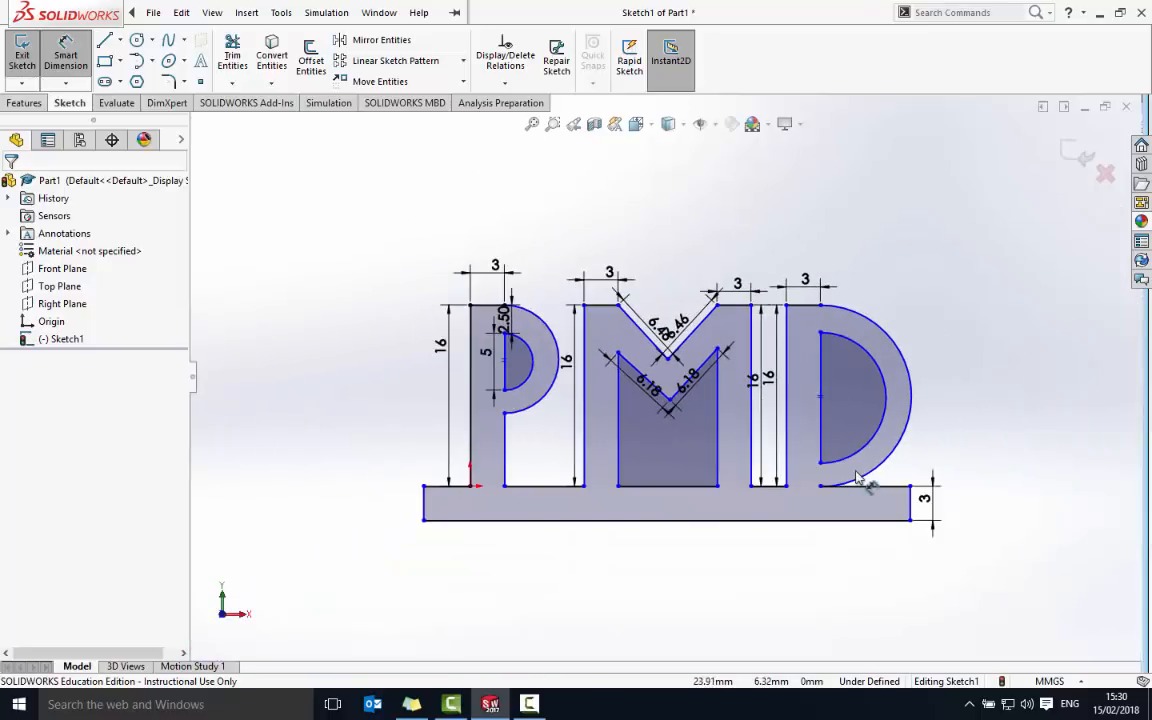
pyautogui.scroll(-2, 735, 455)
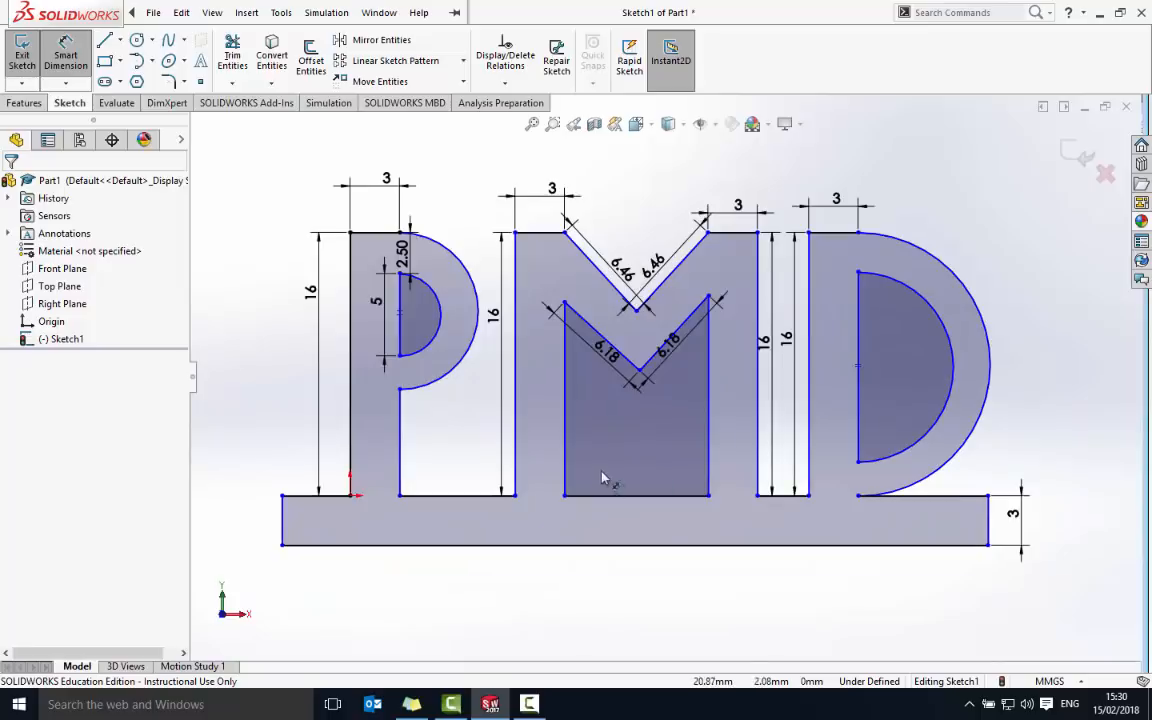
pyautogui.click(312, 498)
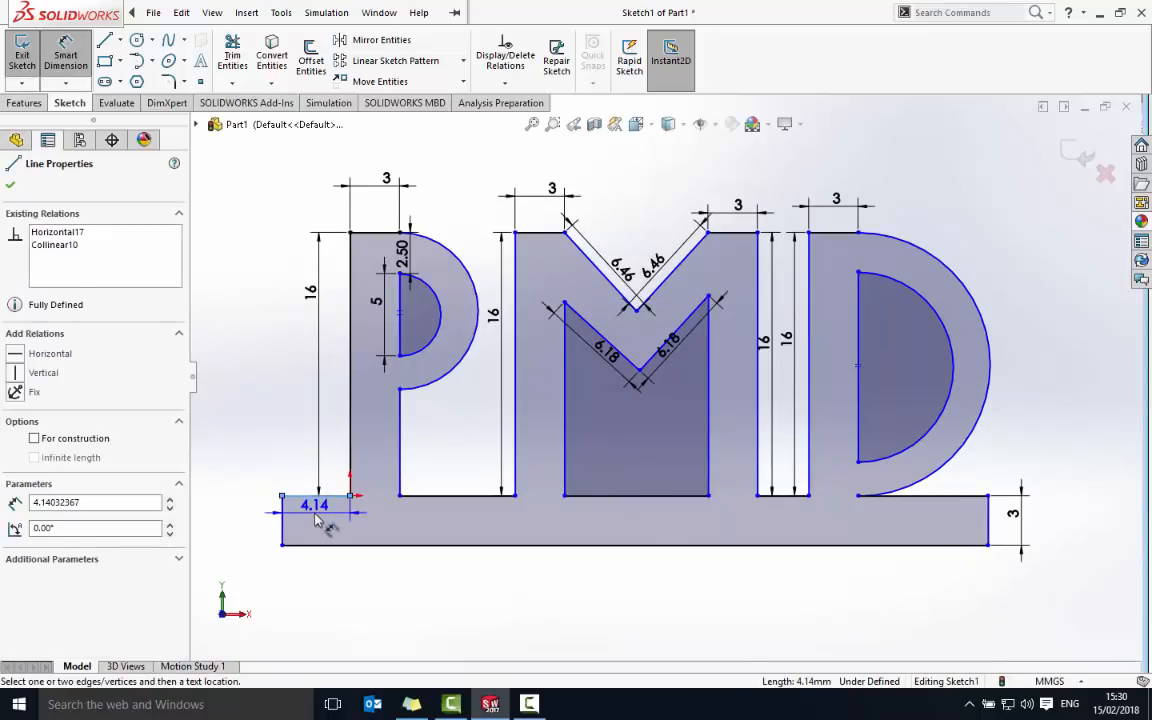
pyautogui.click(315, 518)
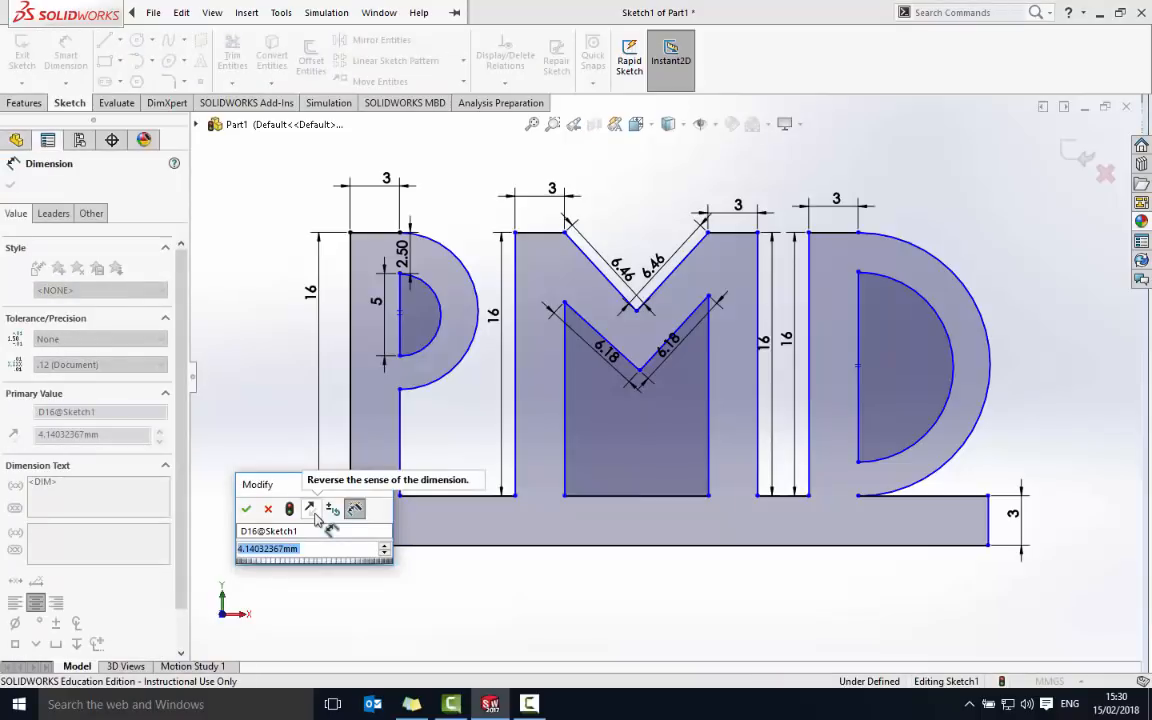
pyautogui.write('4')
pyautogui.press('Return')
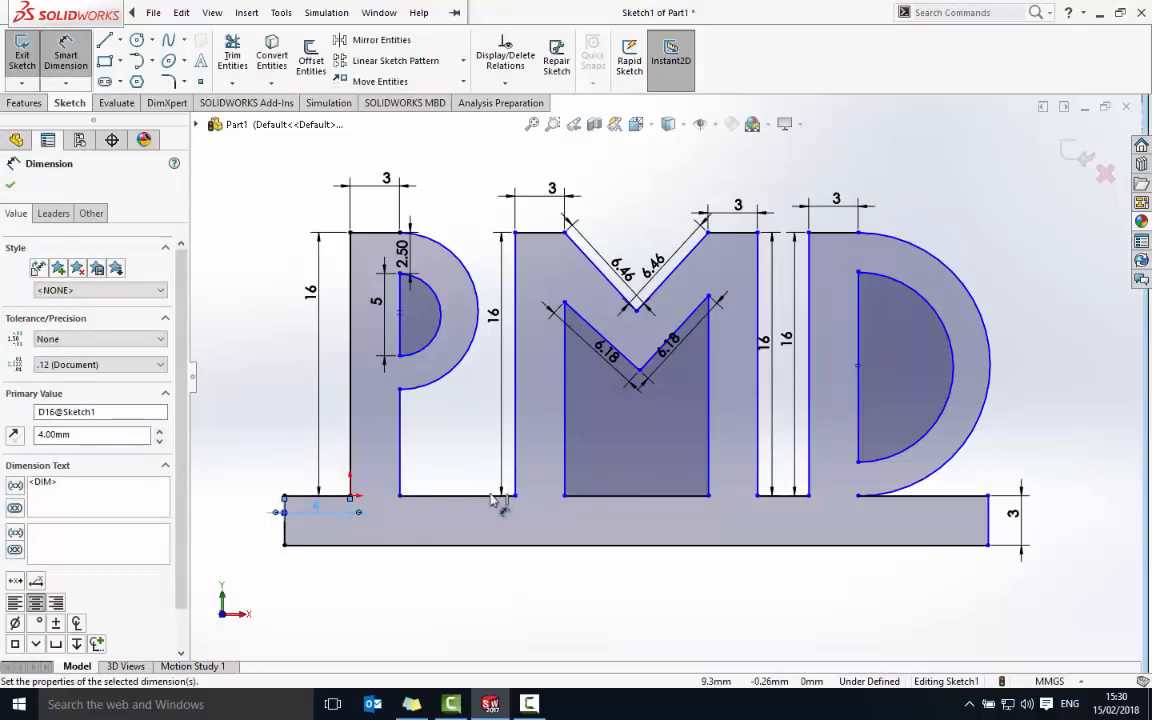
# Step: Dimension the base edge between the stem of the P and the M as 7 mm
pyautogui.click(466, 498)
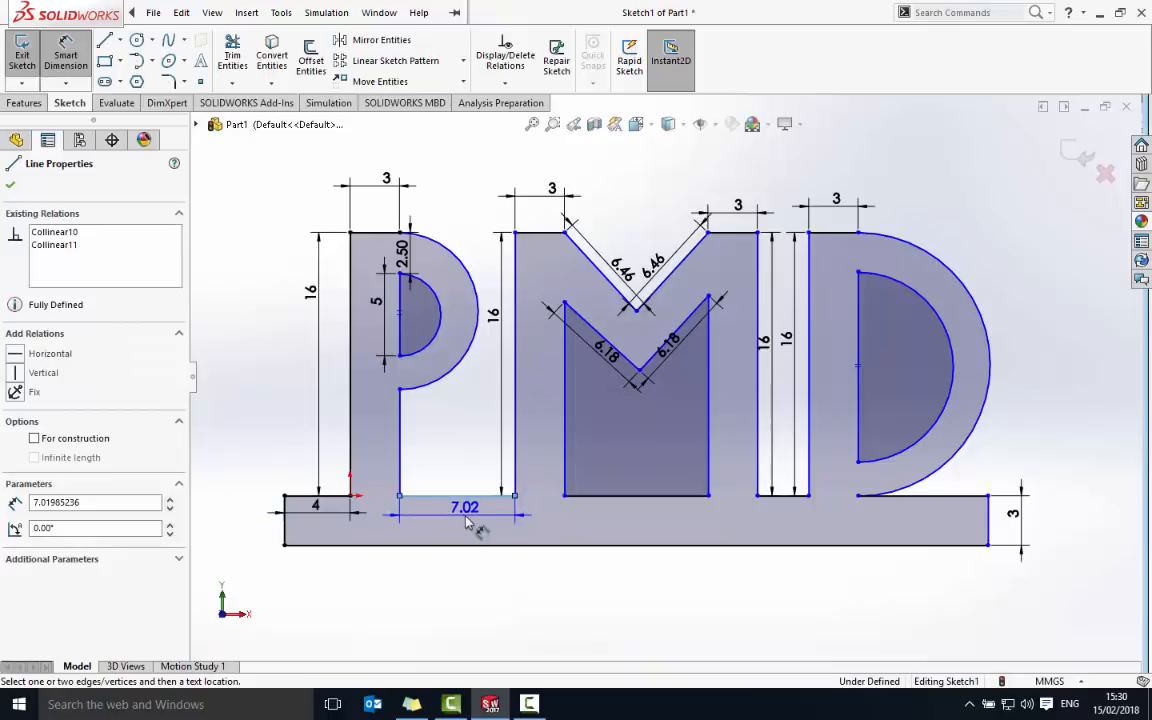
pyautogui.click(466, 522)
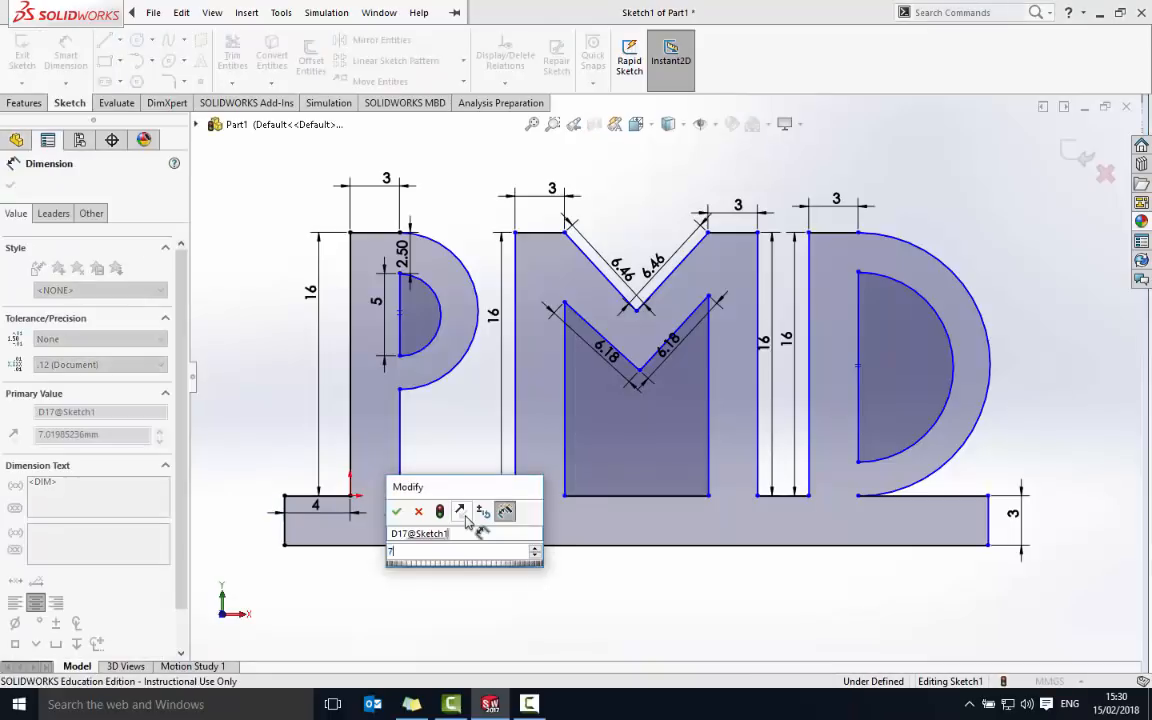
pyautogui.press('Return')
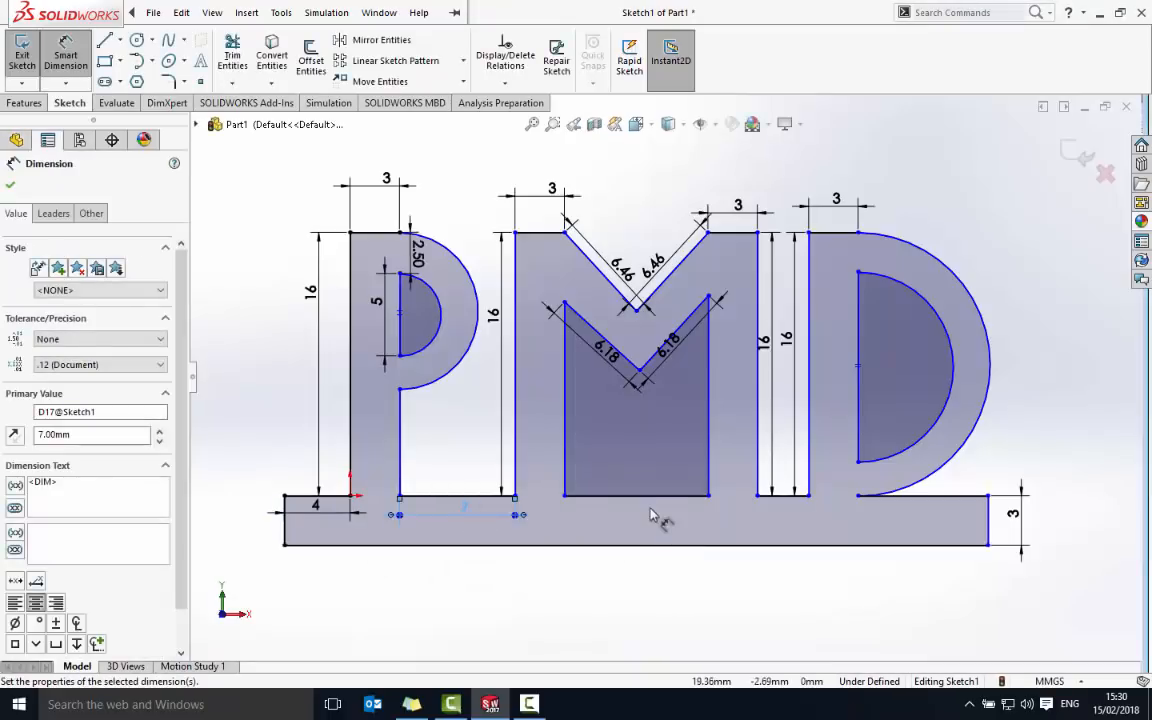
# Step: Dimension the bottom edge of the M's inner opening, try a width of 8 mm, and undo that value change
pyautogui.click(652, 496)
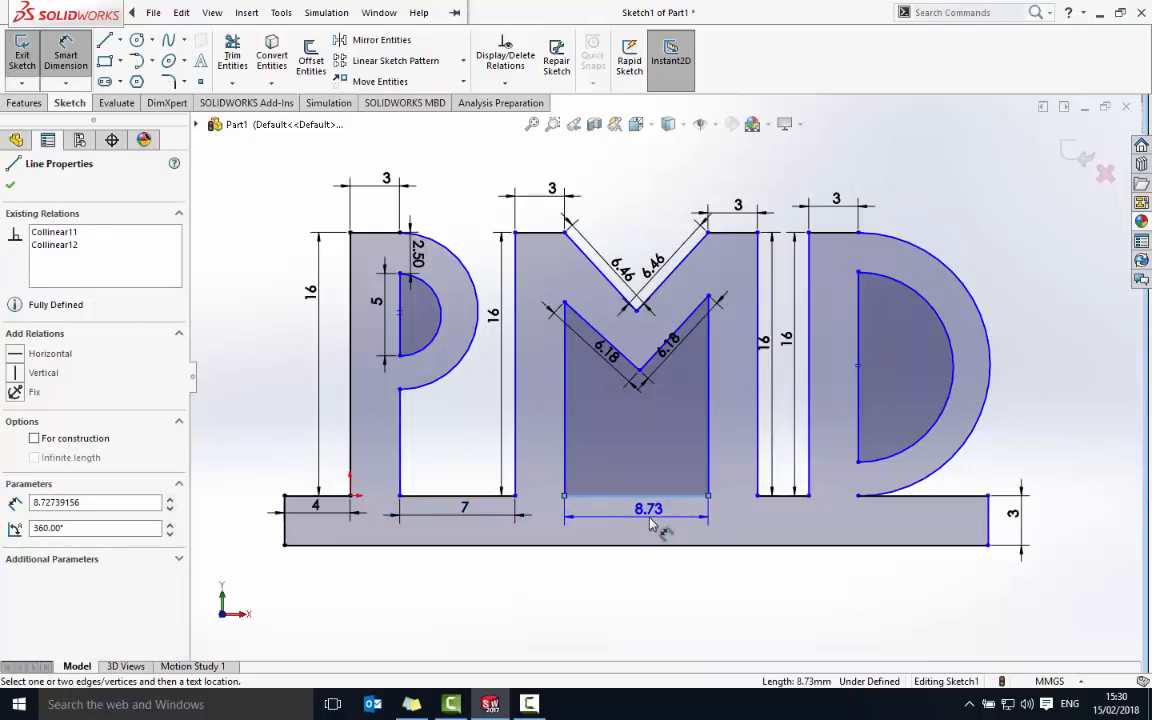
pyautogui.click(650, 524)
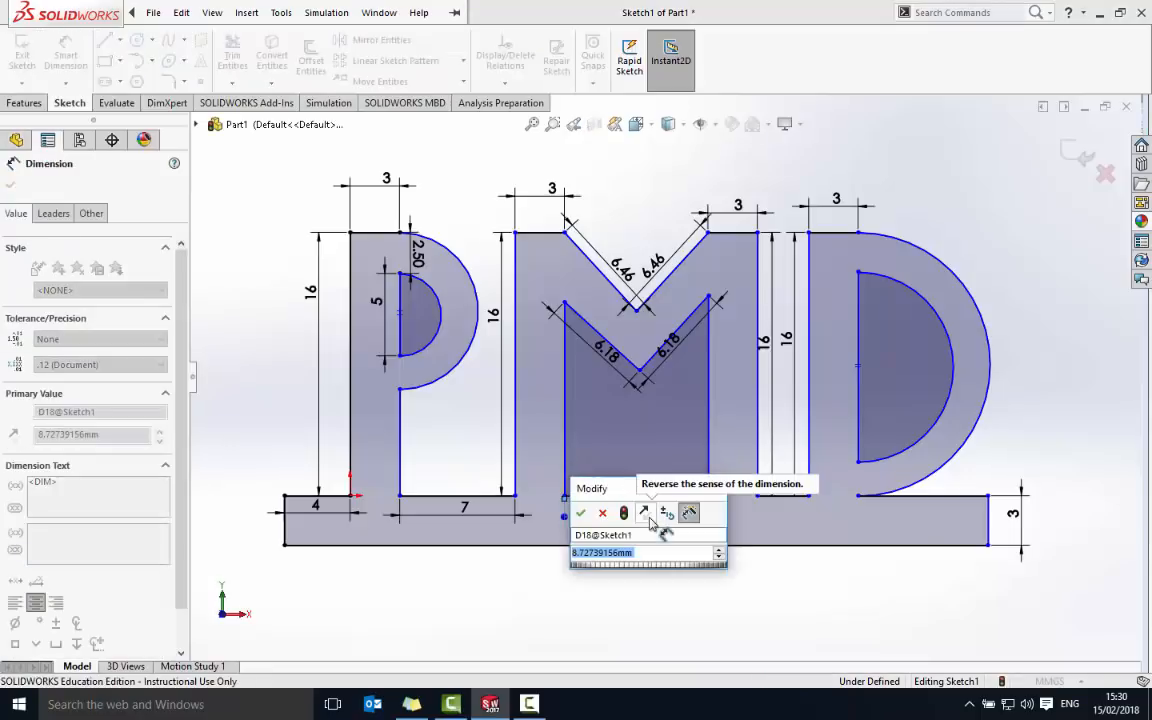
pyautogui.write('8')
pyautogui.press('Return')
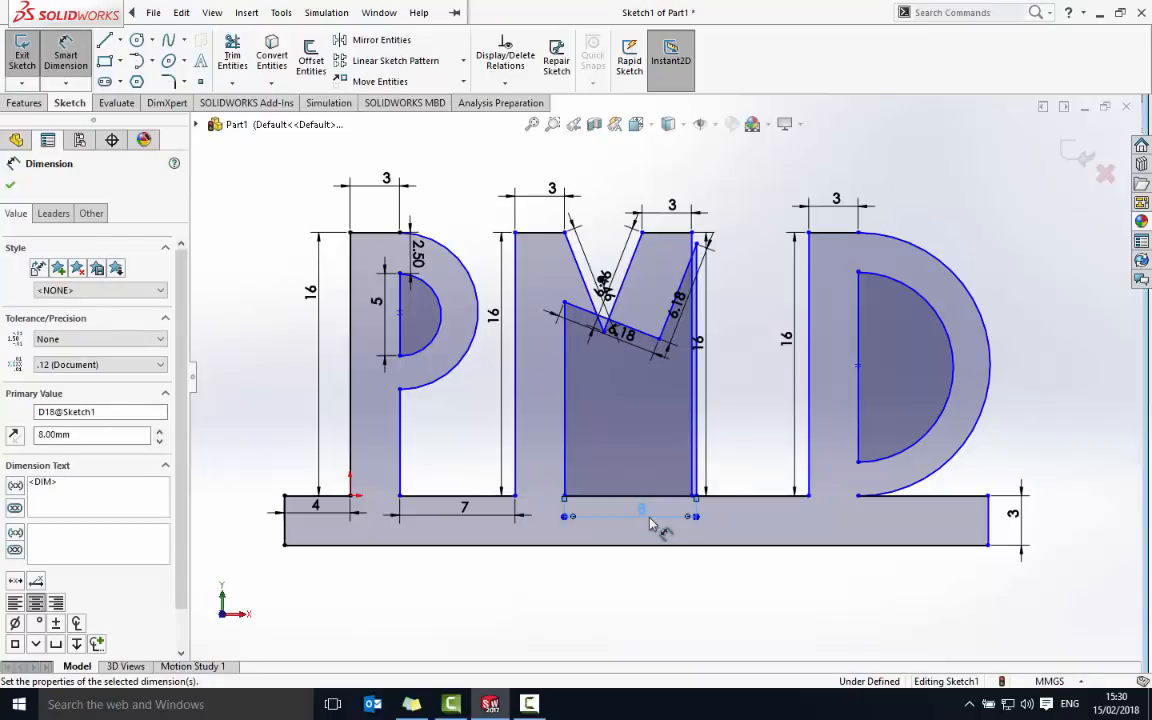
pyautogui.hotkey('ctrl', 'z')
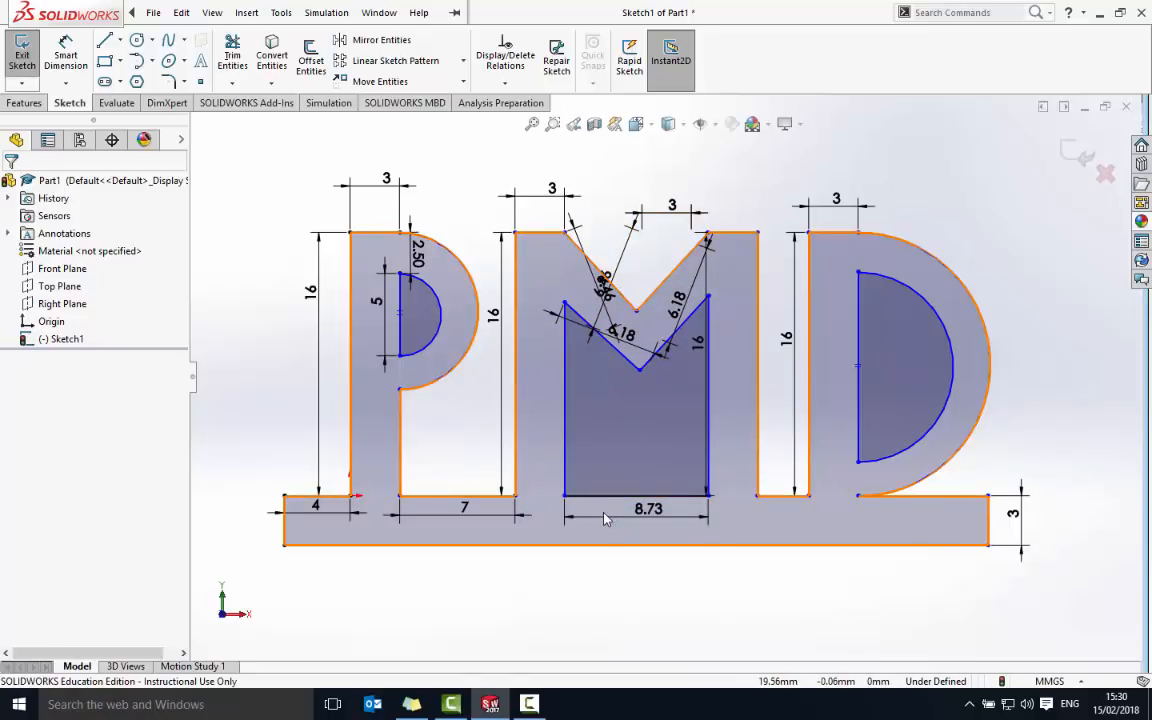
# Step: Dimension the height of the left vertical side of the M's inner opening, accepting its drawn length
pyautogui.click(560, 438)
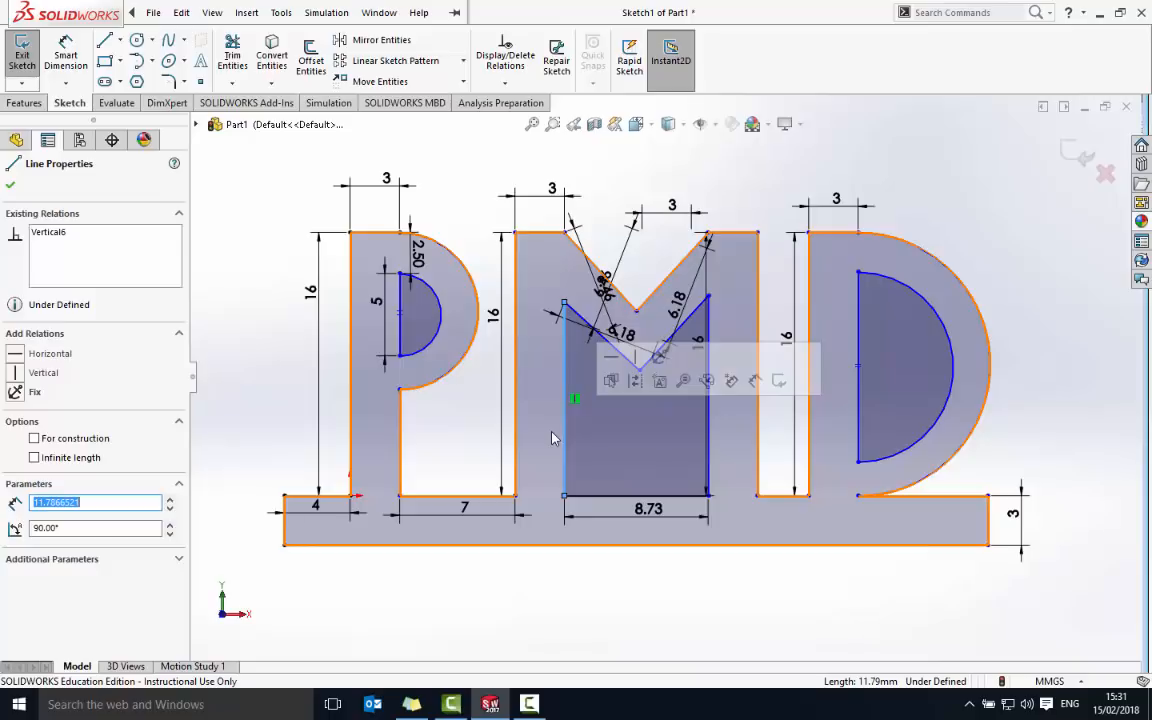
pyautogui.press('Escape')
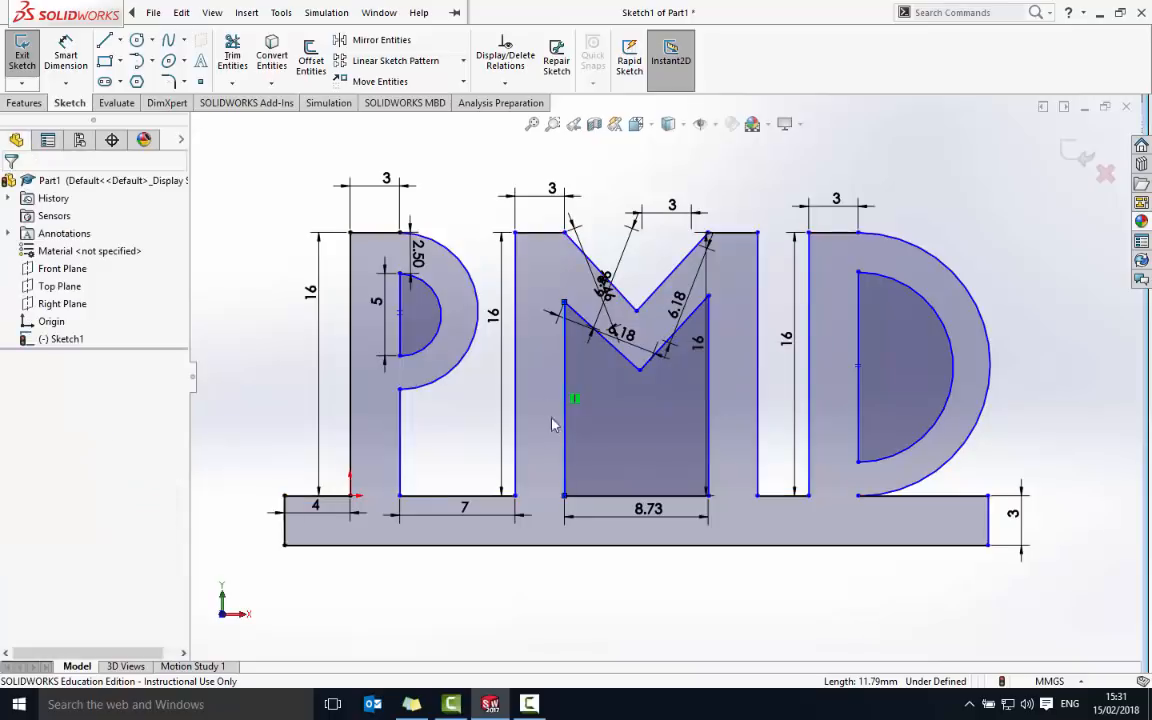
pyautogui.click(68, 50)
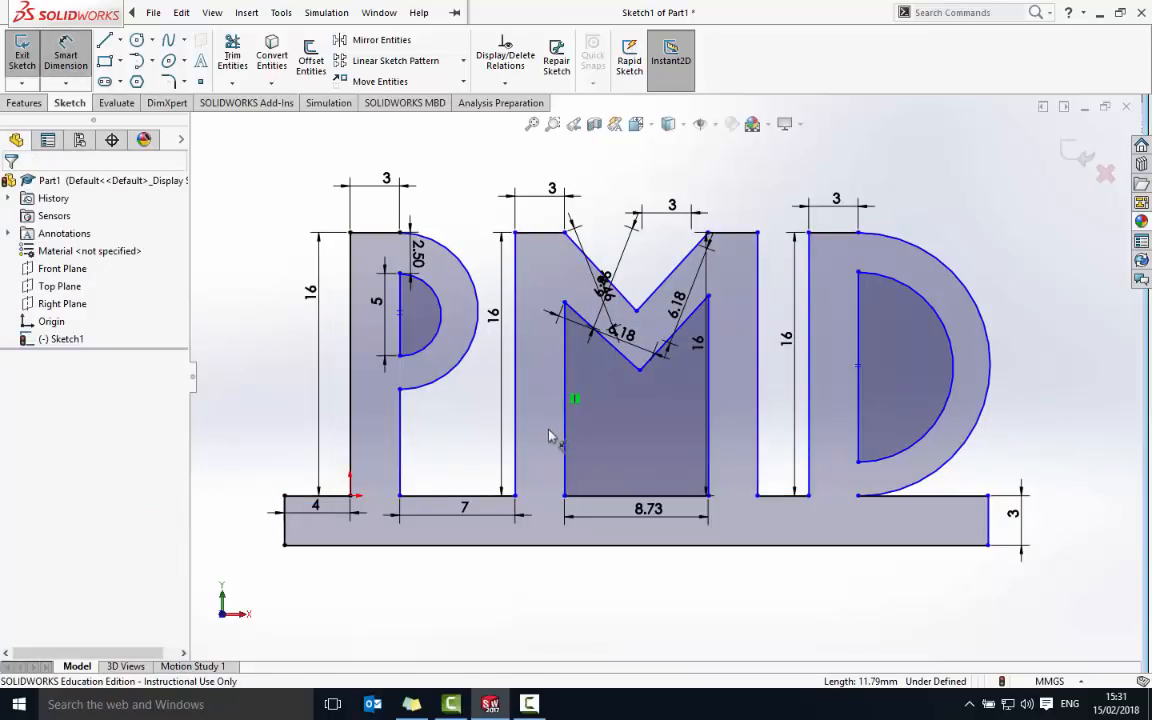
pyautogui.click(563, 430)
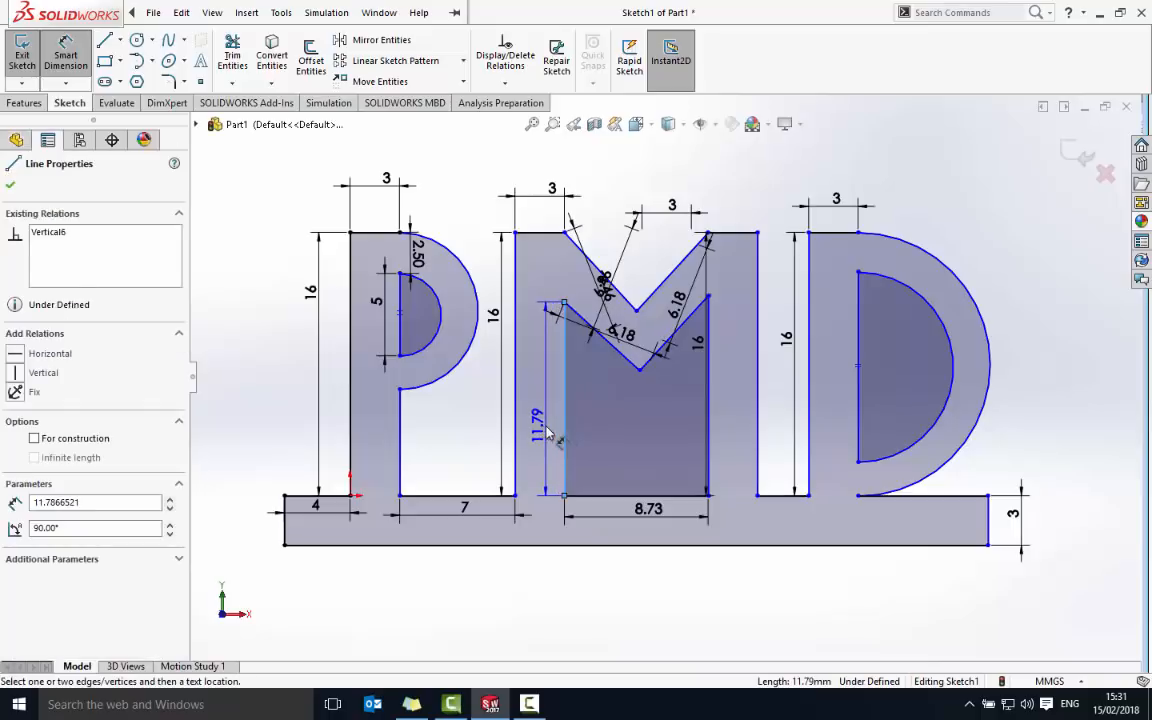
pyautogui.click(550, 430)
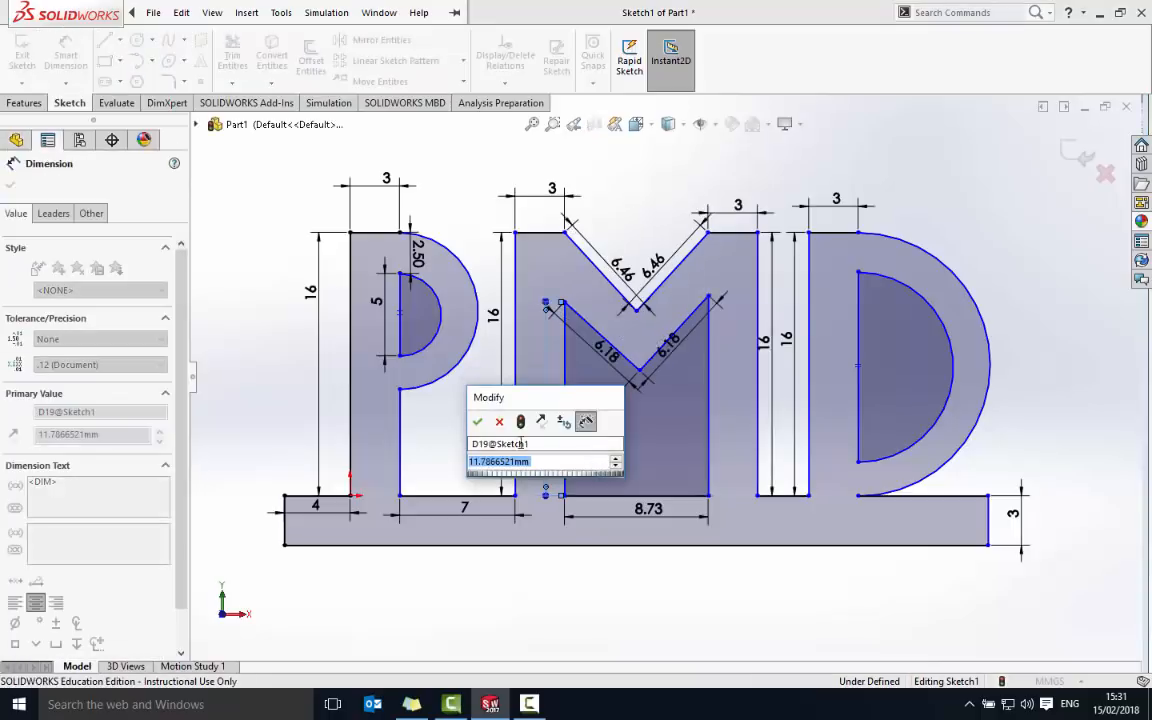
pyautogui.click(477, 421)
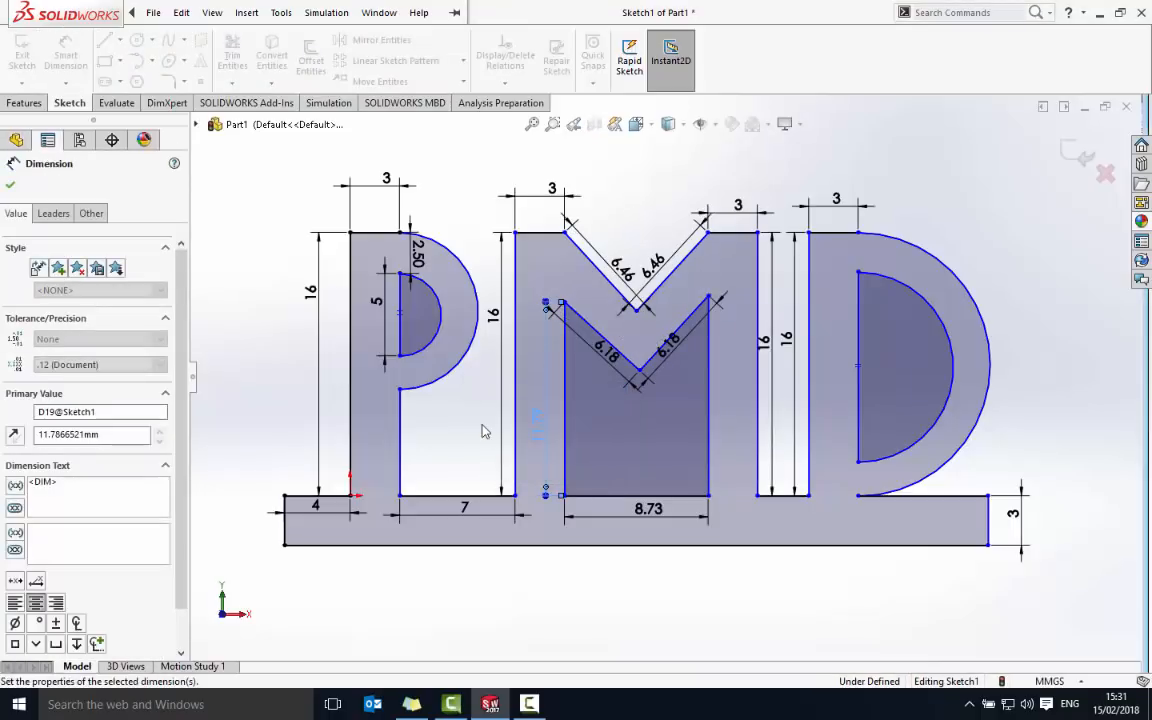
# Step: Try to dimension the height of the right vertical side of the M's inner opening
pyautogui.click(712, 448)
pyautogui.click(722, 445)
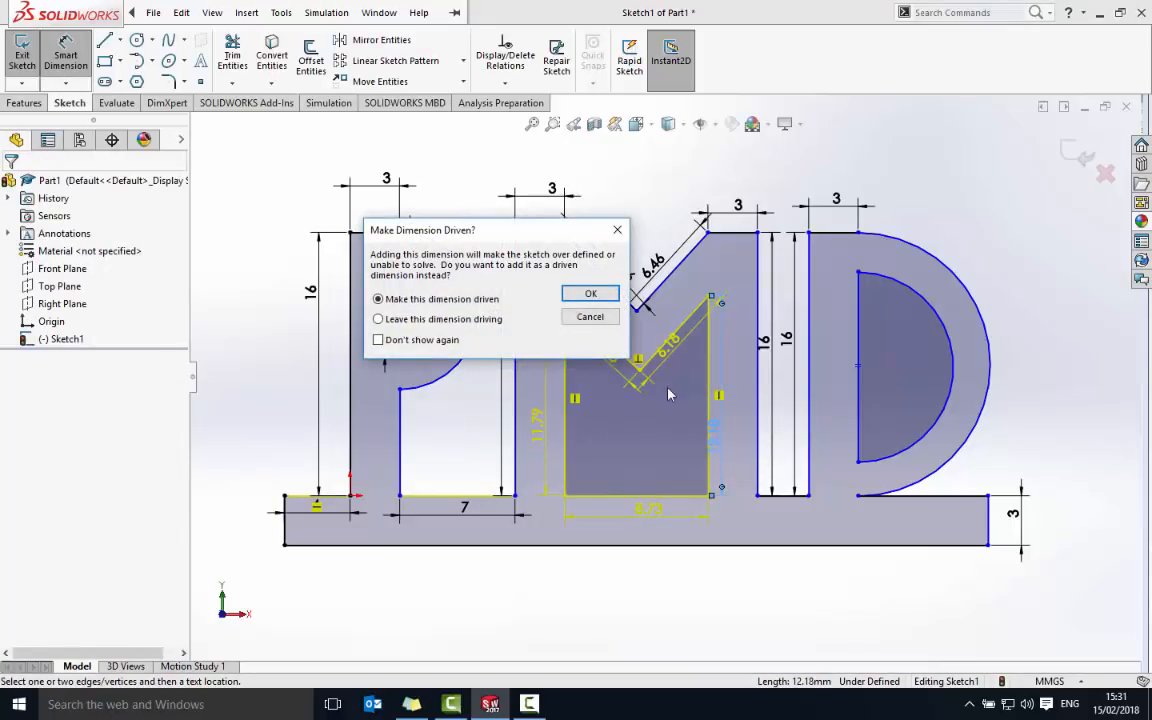
pyautogui.click(608, 320)
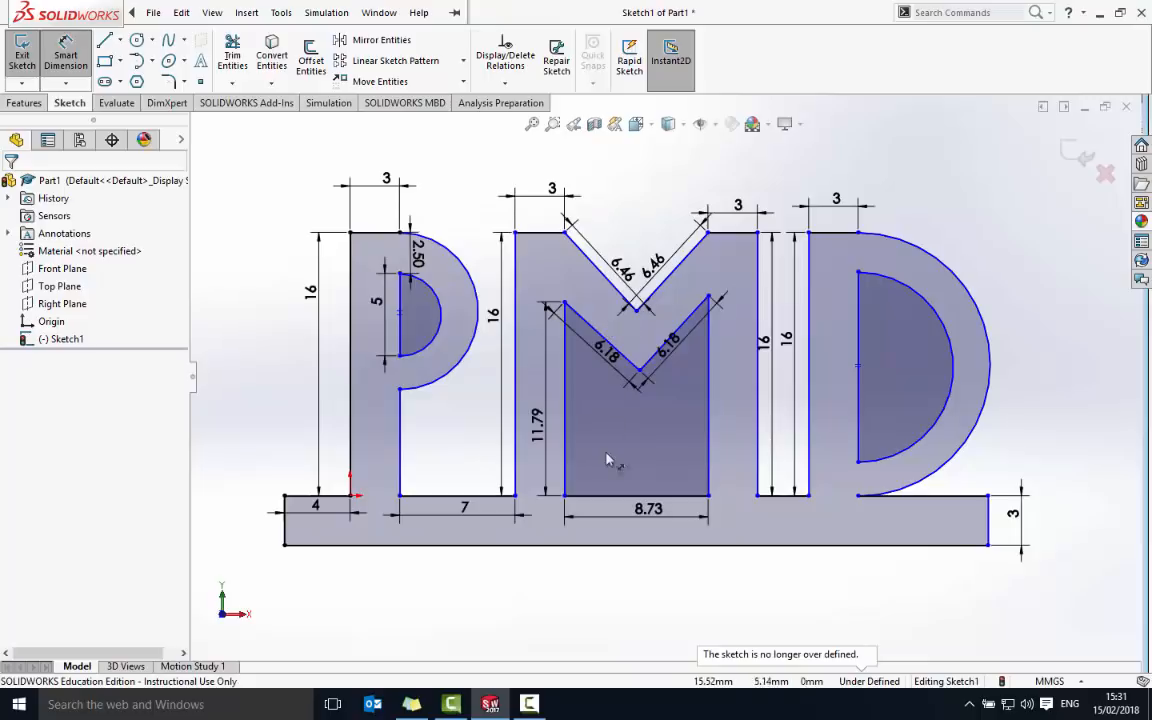
pyautogui.click(710, 437)
pyautogui.click(723, 437)
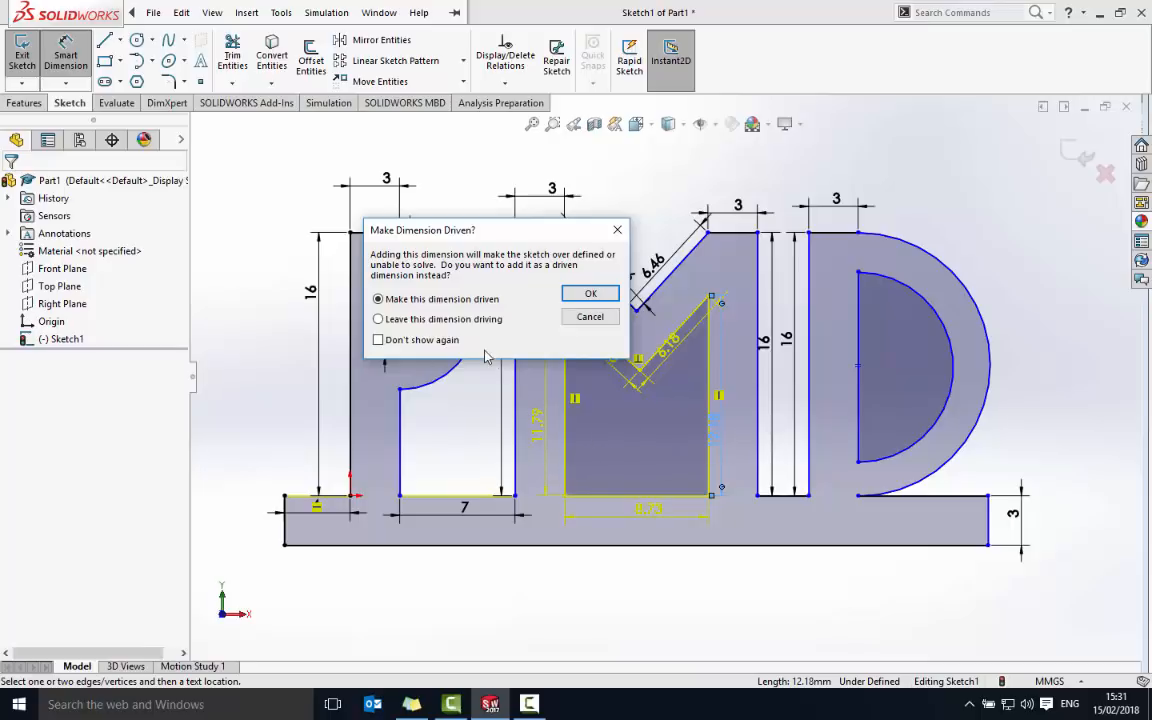
pyautogui.click(591, 293)
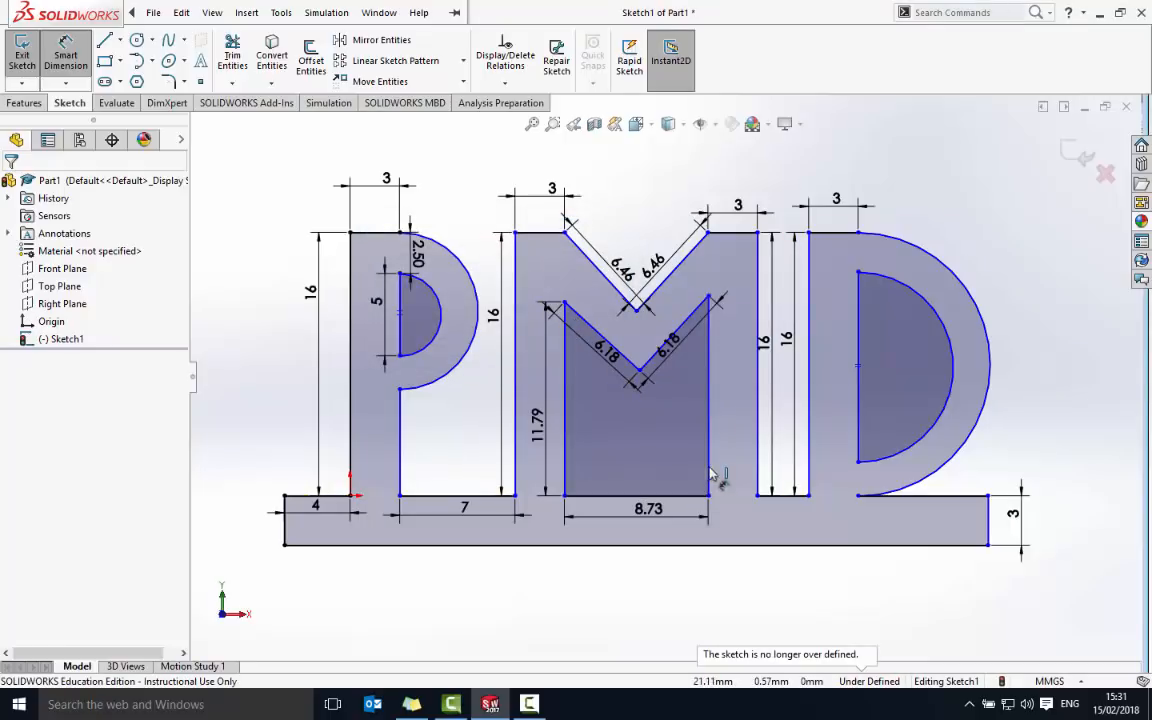
# Step: Dimension the straight vertical side of the D's inner opening as 11.5 mm
pyautogui.click(857, 424)
pyautogui.click(845, 422)
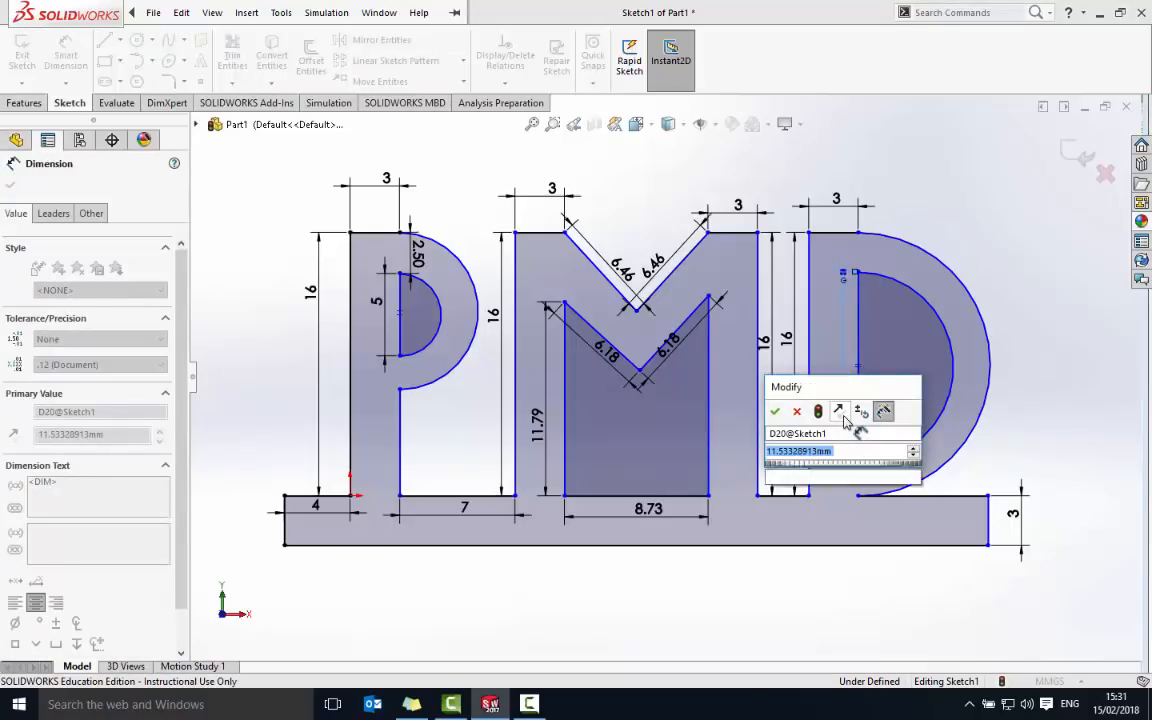
pyautogui.press('Return')
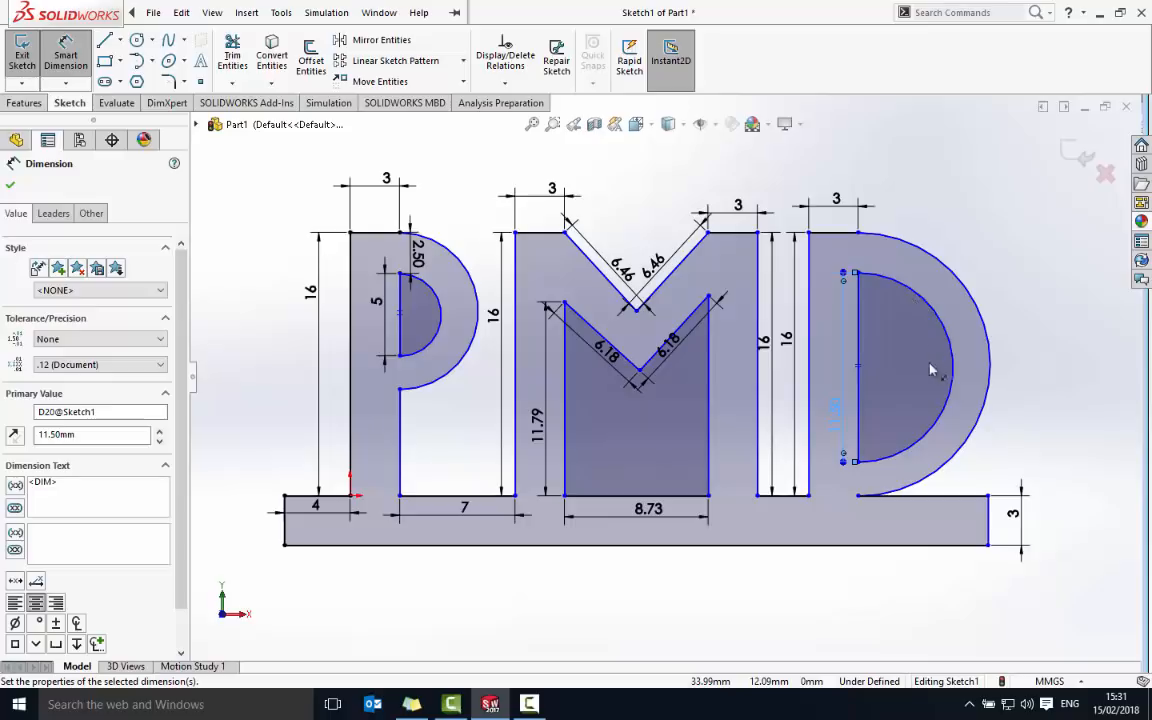
# Step: Dimension the base edge between the right leg of the M and the stem of the D as 3 mm
pyautogui.click(786, 497)
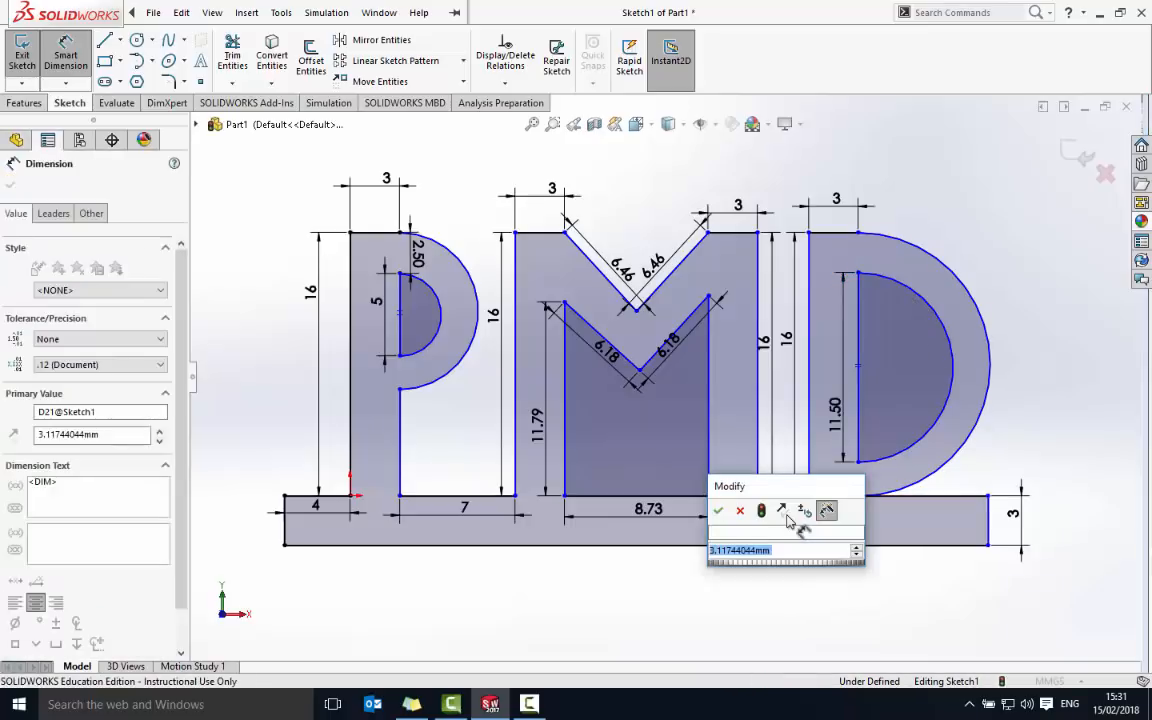
pyautogui.write('3')
pyautogui.press('Return')
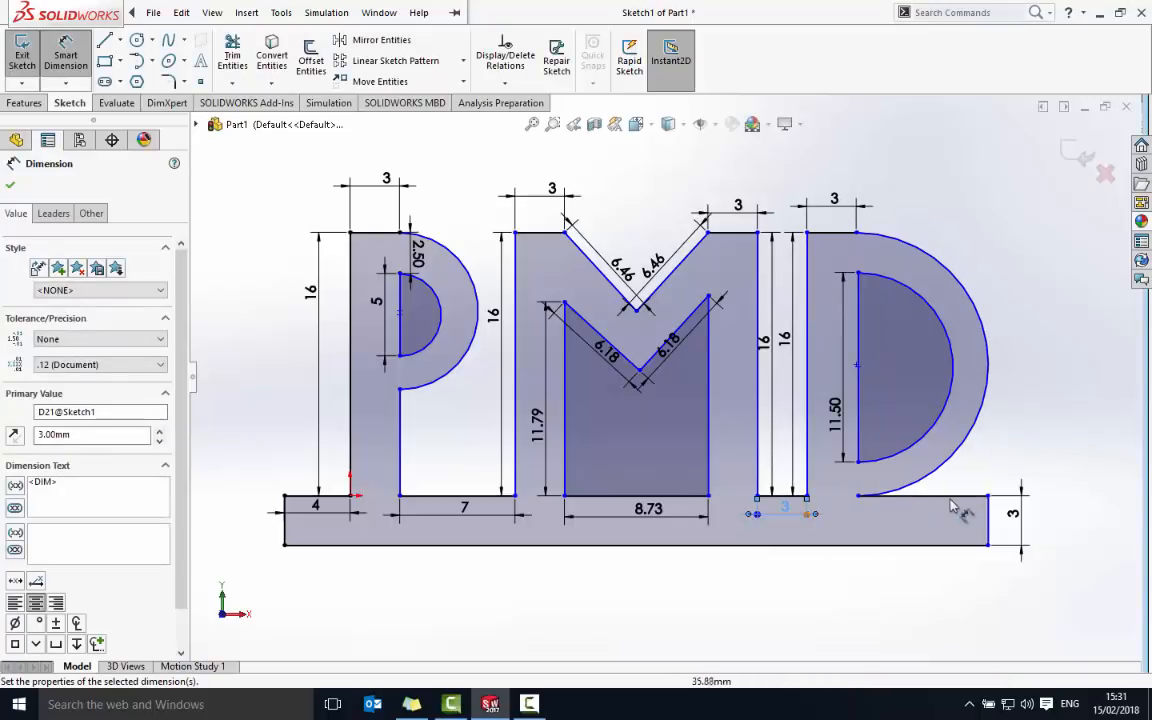
# Step: Dimension the base bar's upper edge segment at the foot of the D, out to the bar's right end, as 8 mm
pyautogui.click(943, 497)
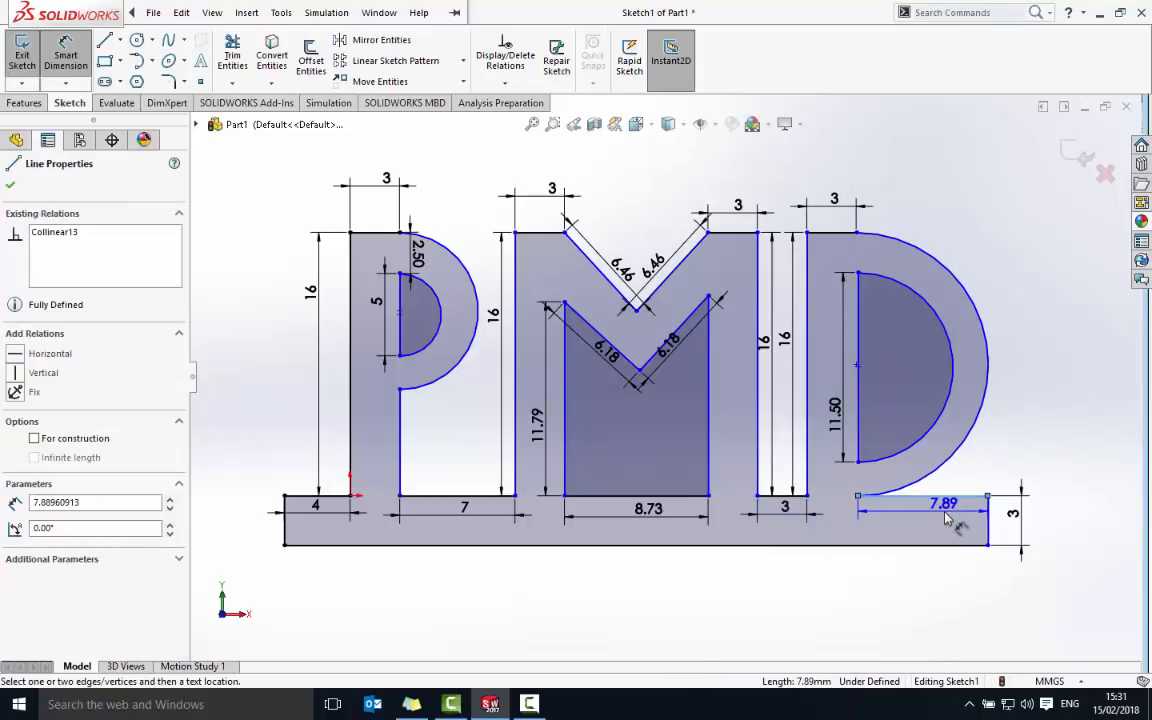
pyautogui.click(947, 517)
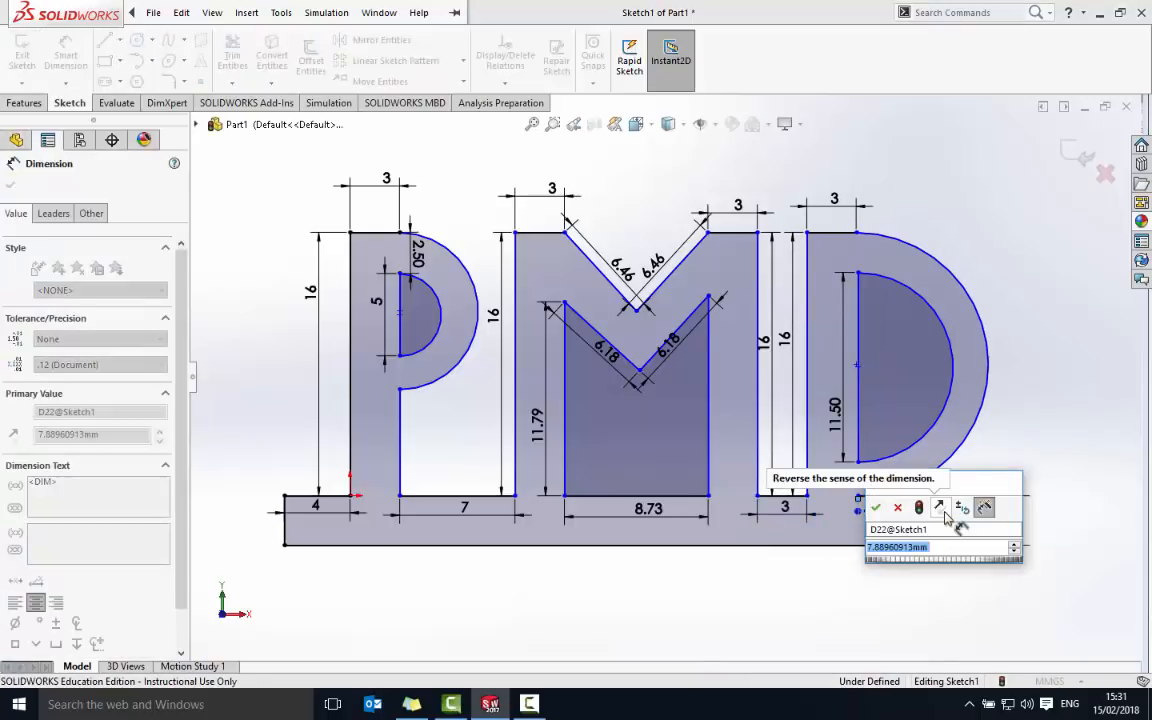
pyautogui.write('8')
pyautogui.press('Return')
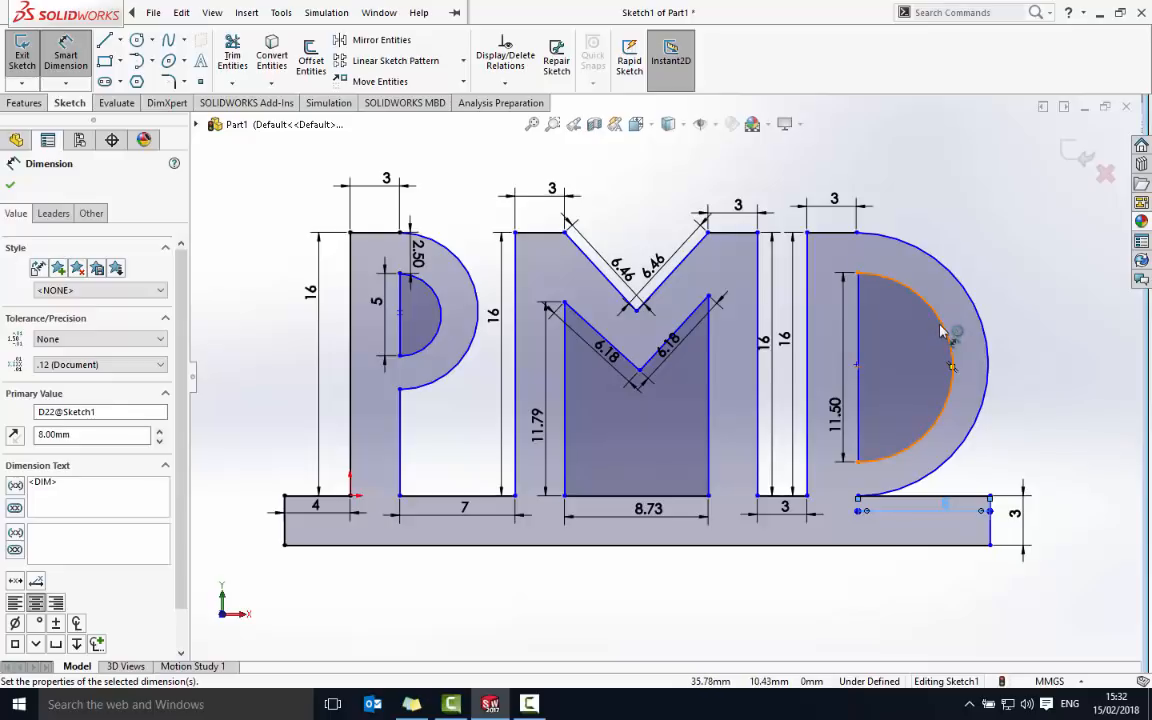
# Step: Dimension the vertical gap between the D's top edge and the upper end of its inner opening as 2.5 mm
pyautogui.click(859, 234)
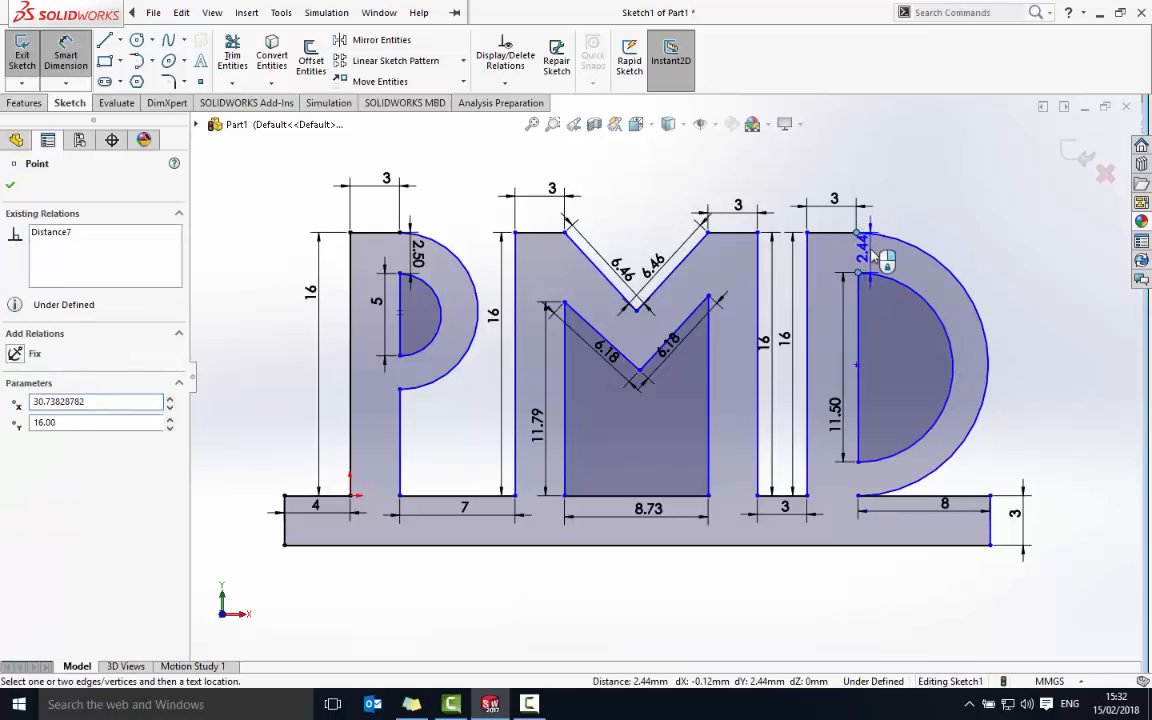
pyautogui.click(873, 257)
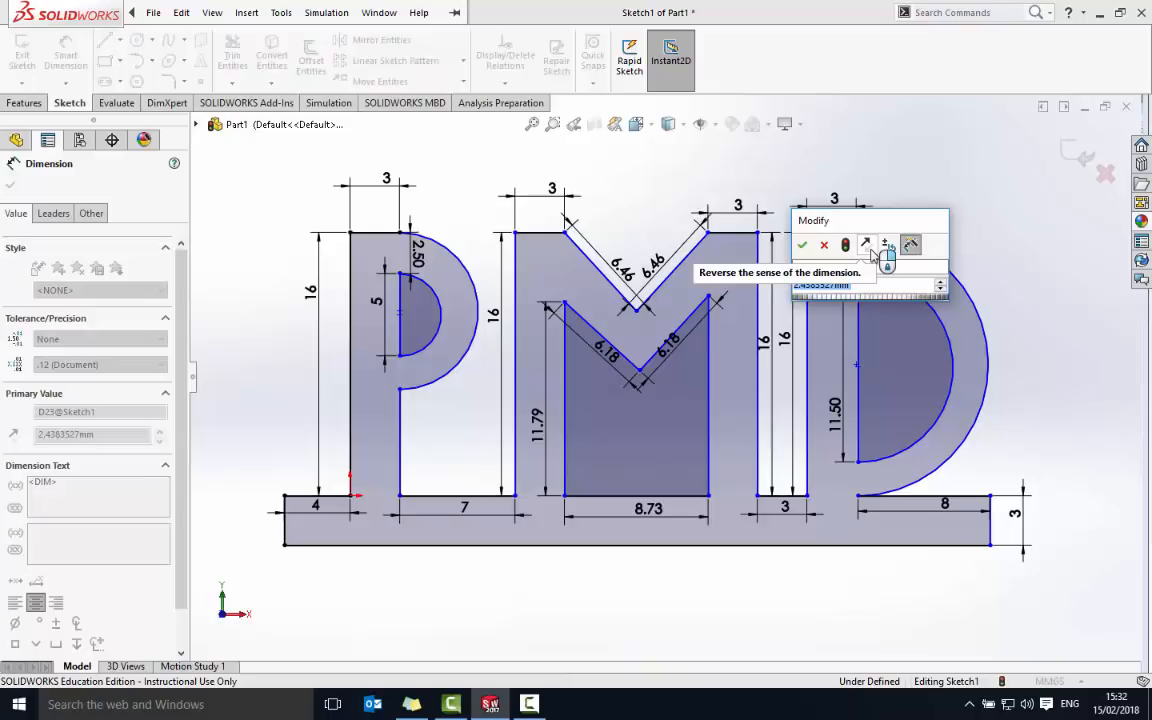
pyautogui.write('2.5')
pyautogui.press('Return')
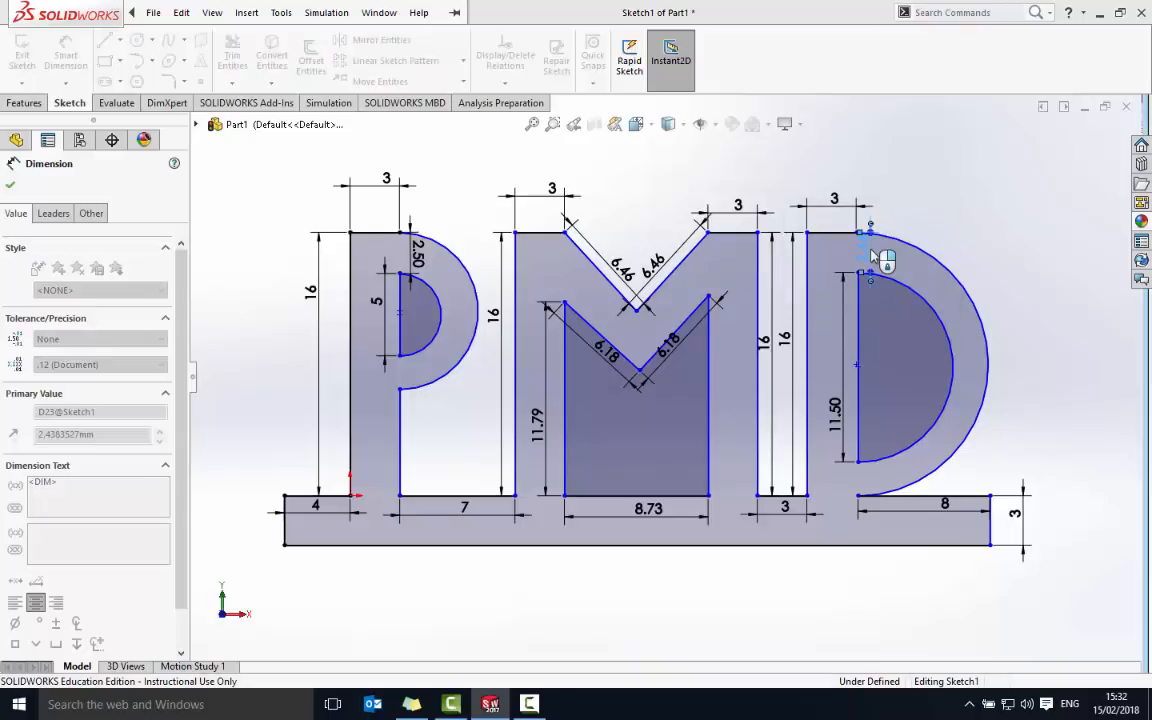
# Step: Try to dimension the vertical gap between the lower end of the D's inner opening and the base edge
pyautogui.click(860, 498)
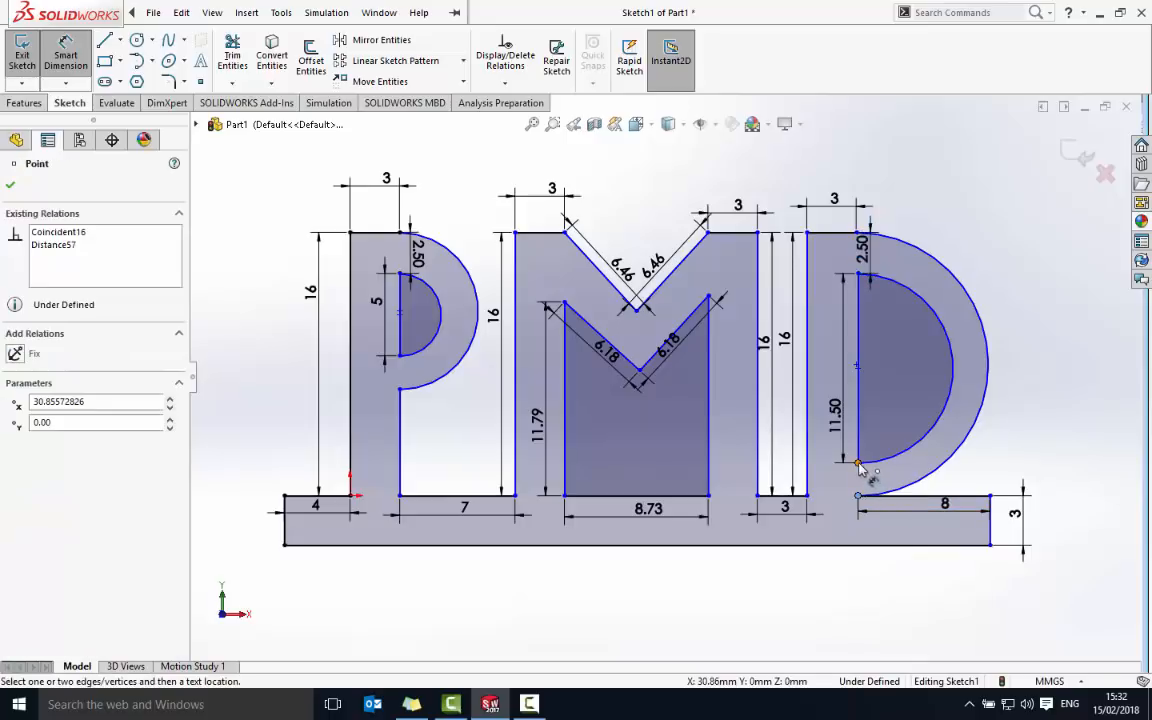
pyautogui.click(860, 495)
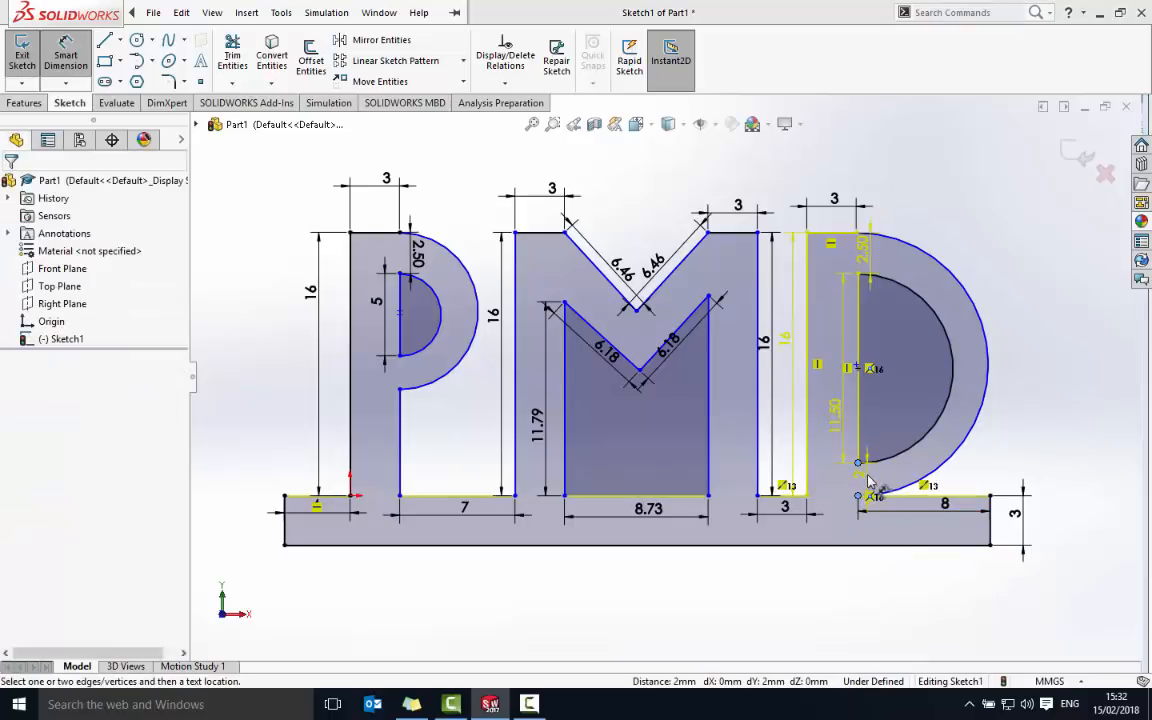
pyautogui.click(870, 482)
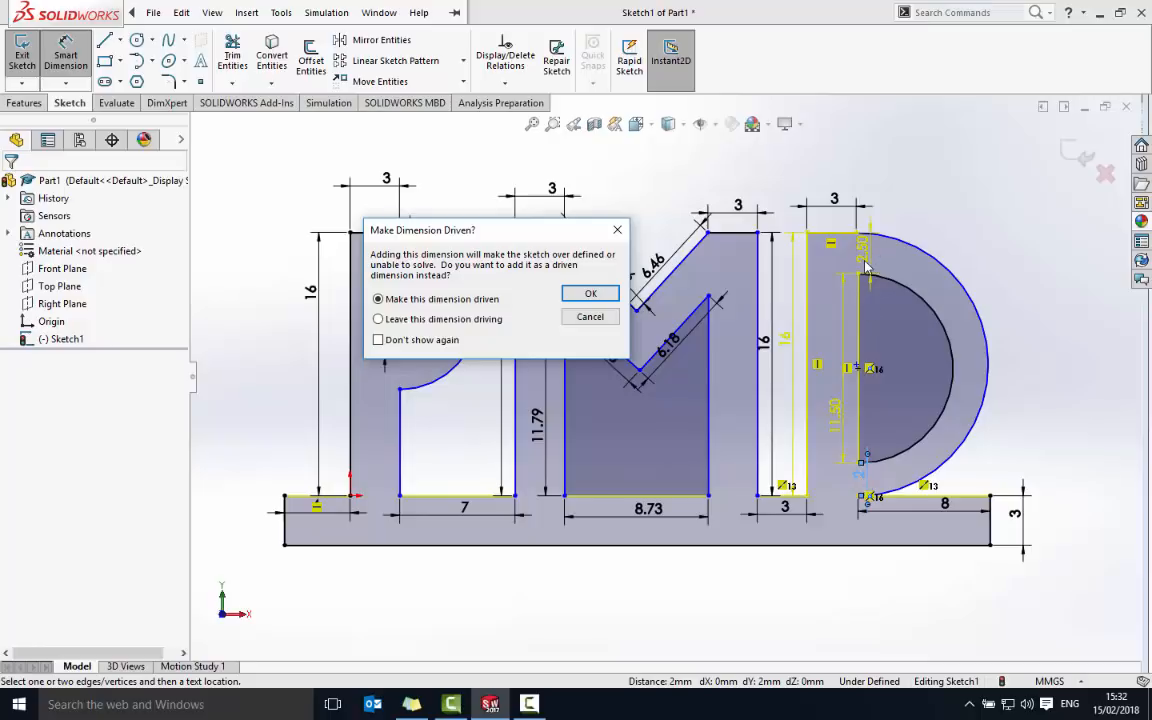
pyautogui.click(592, 318)
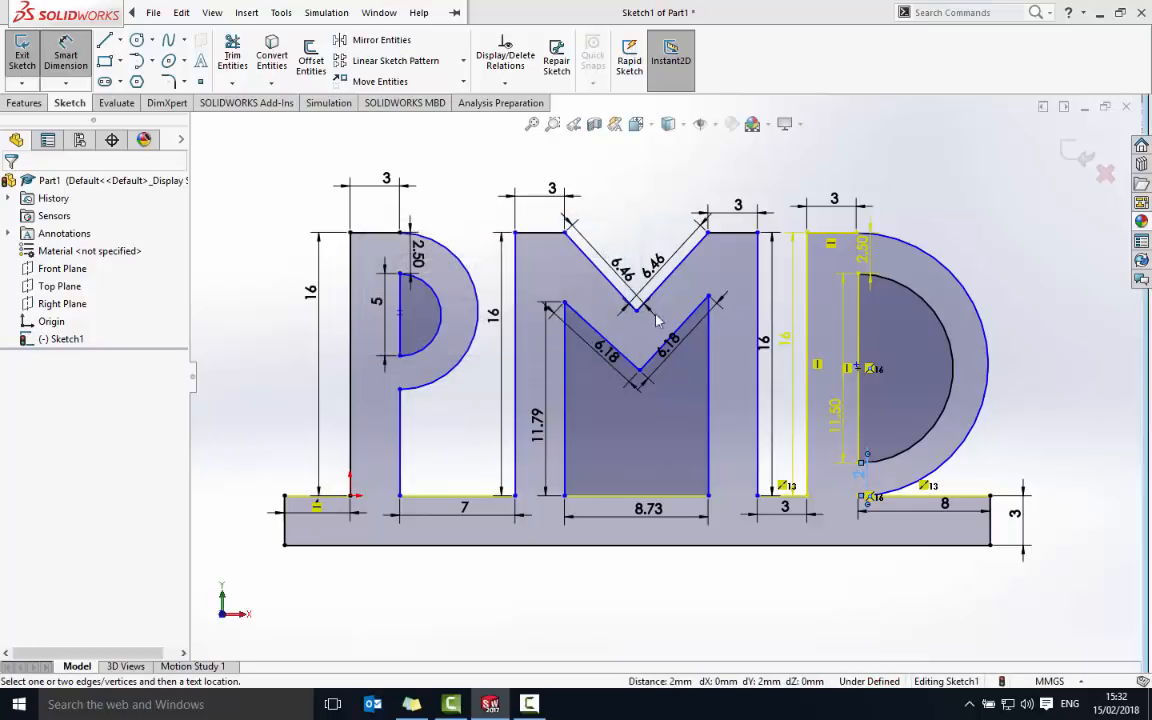
# Step: Set the gap above the D's inner opening to 2.25 mm and finish dimensioning
pyautogui.click(868, 262)
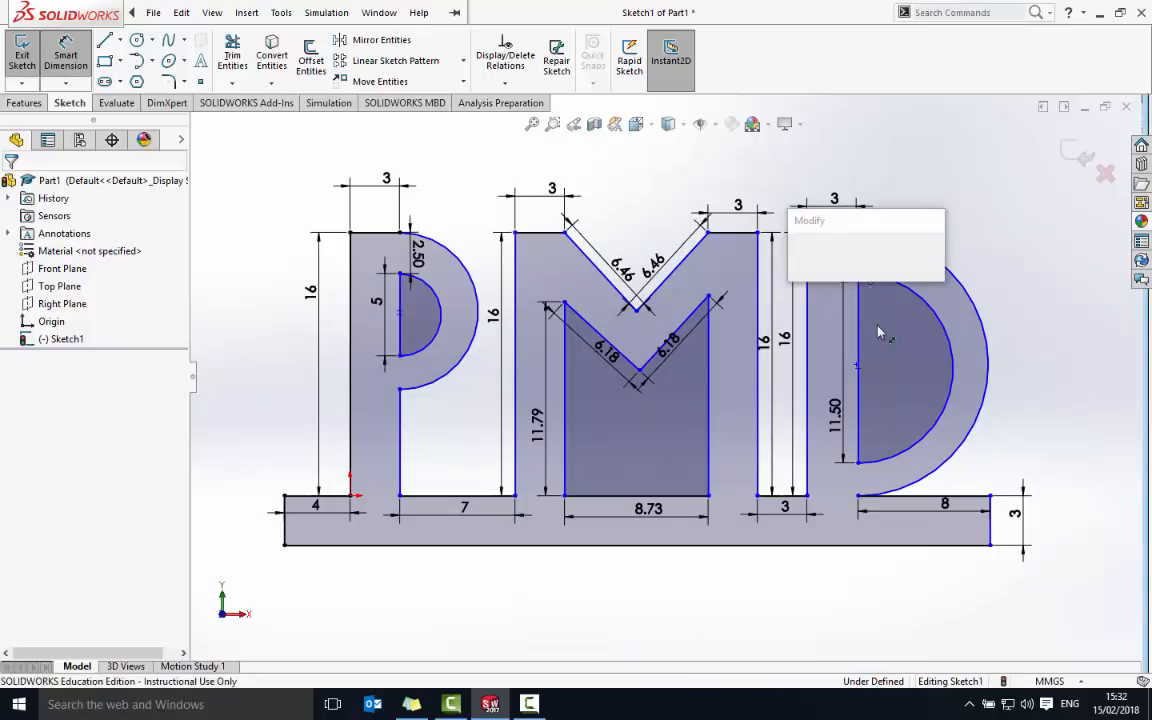
pyautogui.write('2.5')
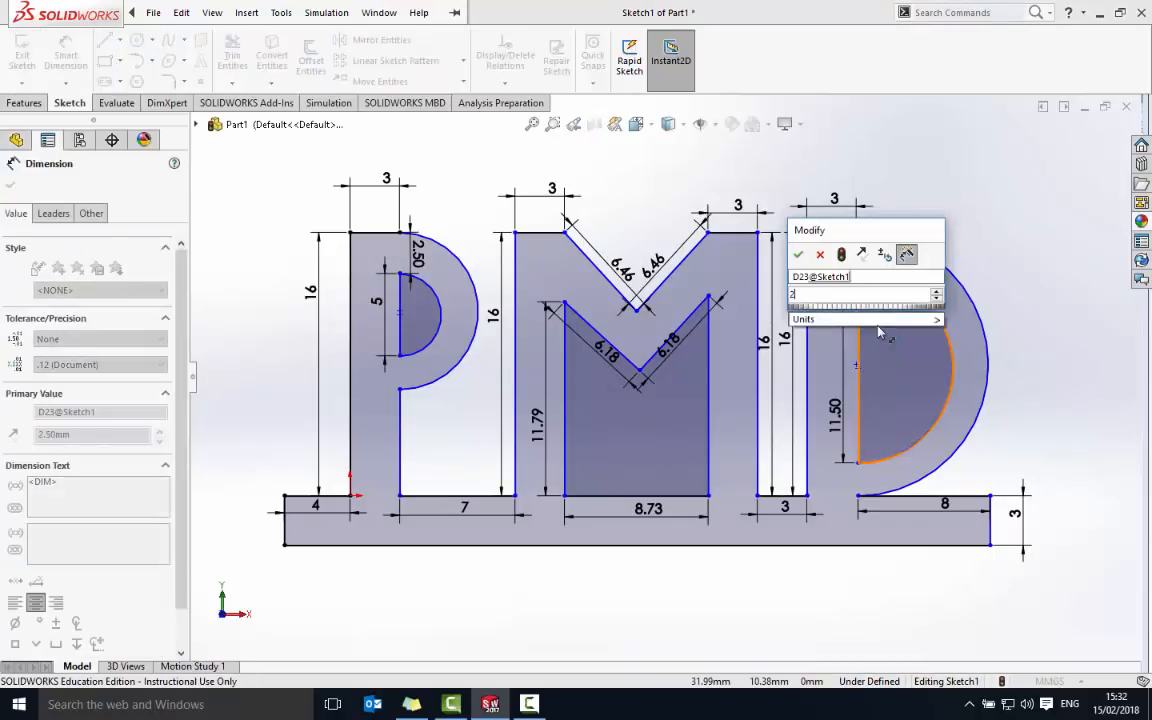
pyautogui.press('Return')
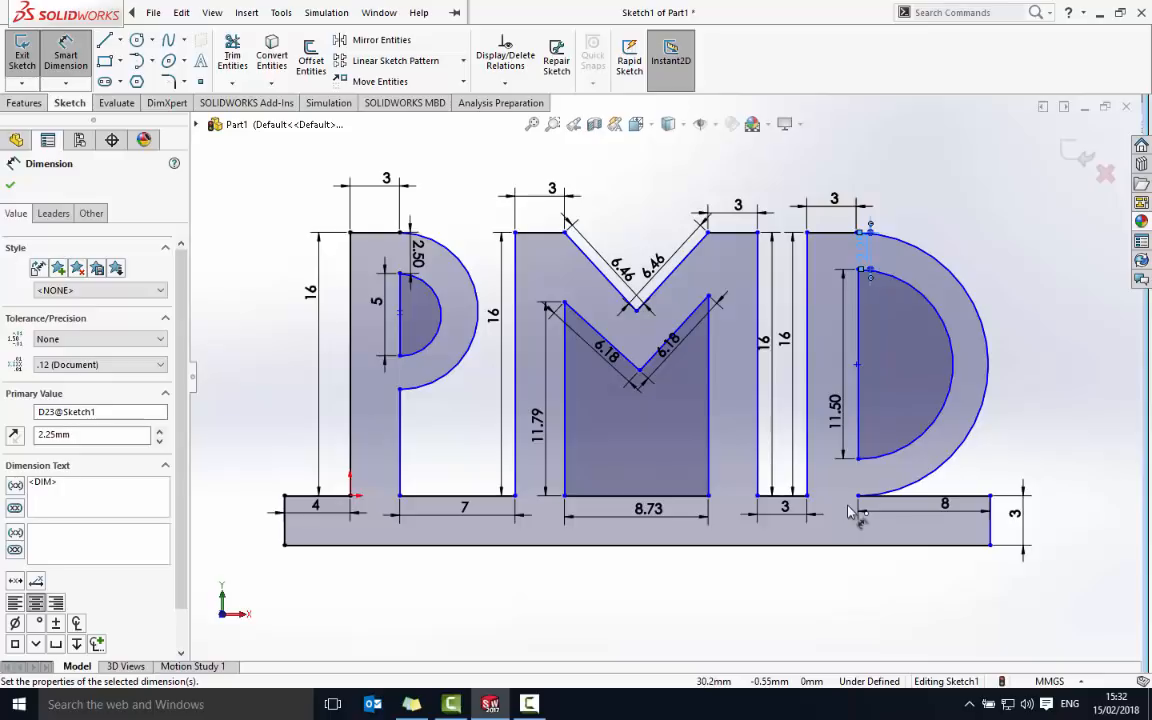
pyautogui.click(12, 186)
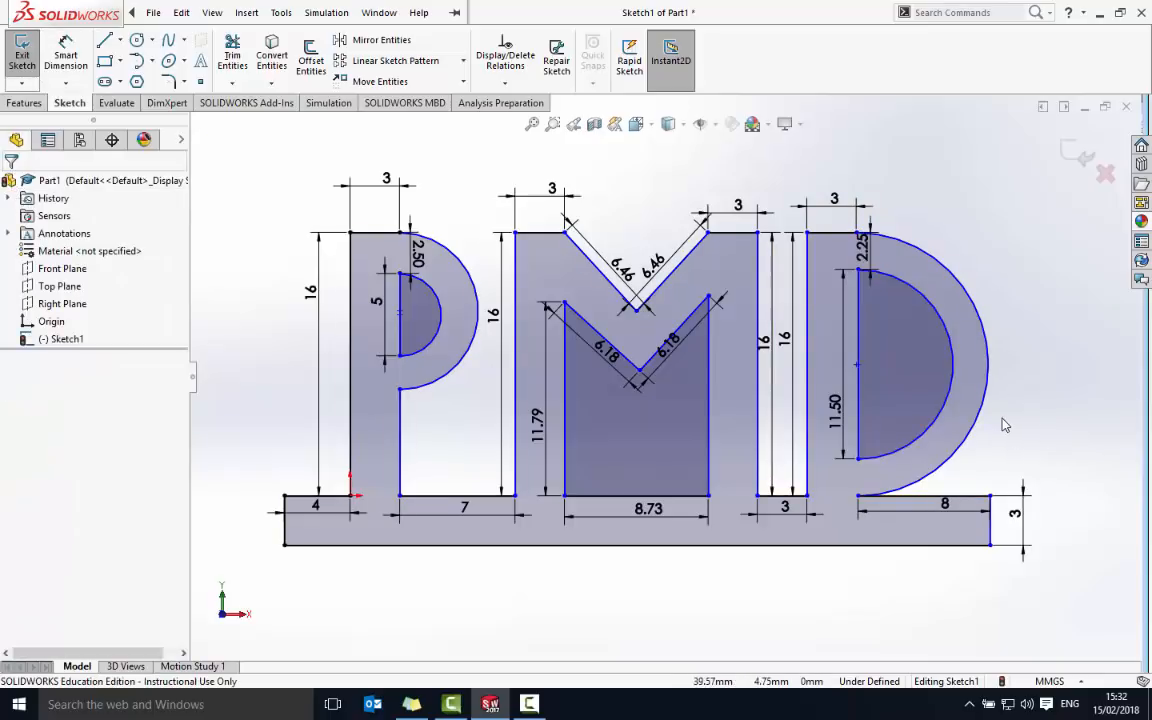
# Step: Try to add a radius dimension to the arc of the P's inner opening
pyautogui.scroll(1, 1000, 425)
pyautogui.scroll(-3, 755, 413)
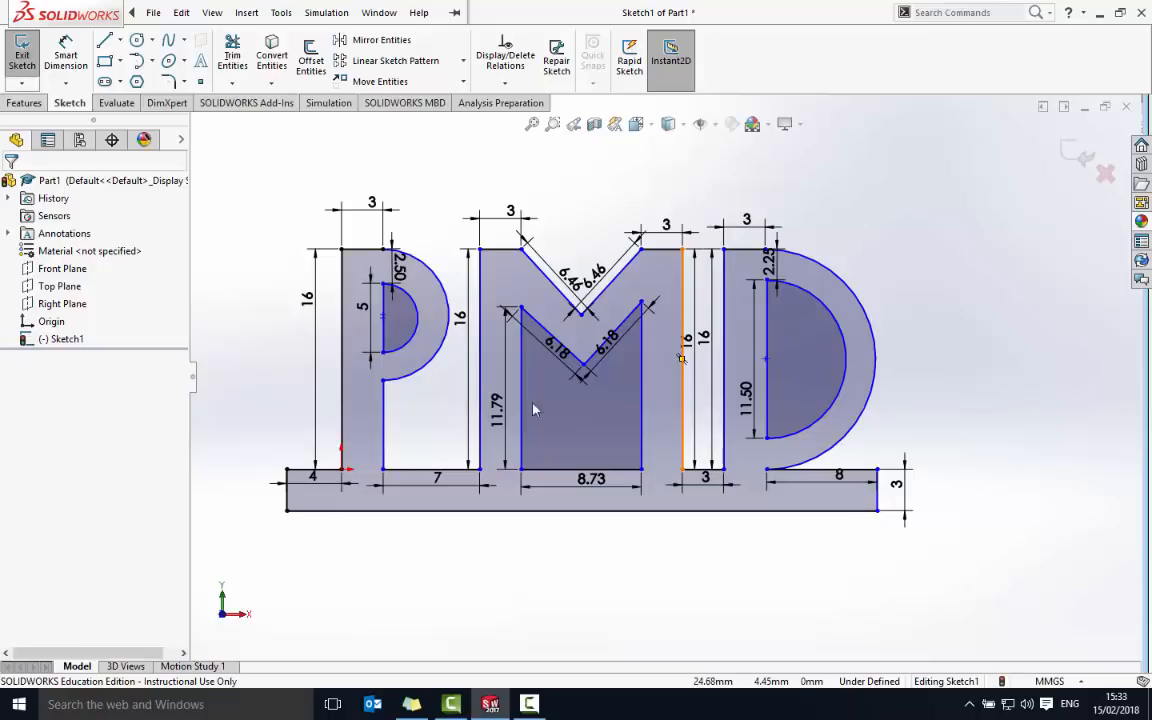
pyautogui.click(414, 311)
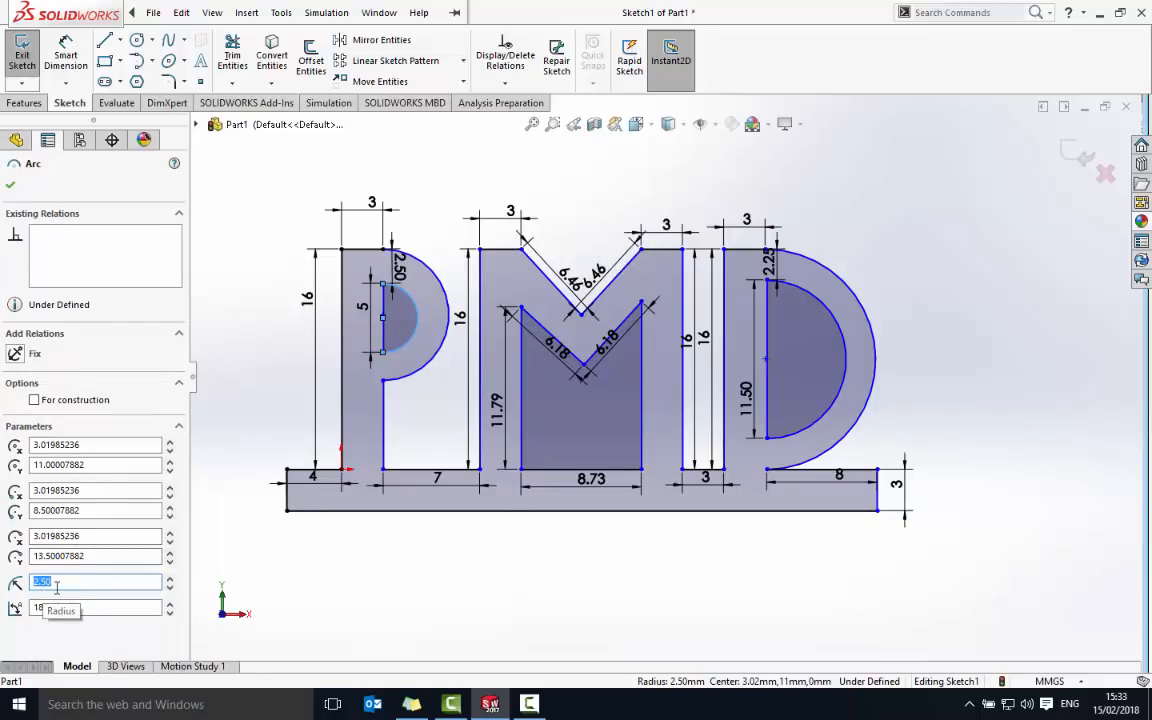
pyautogui.click(10, 184)
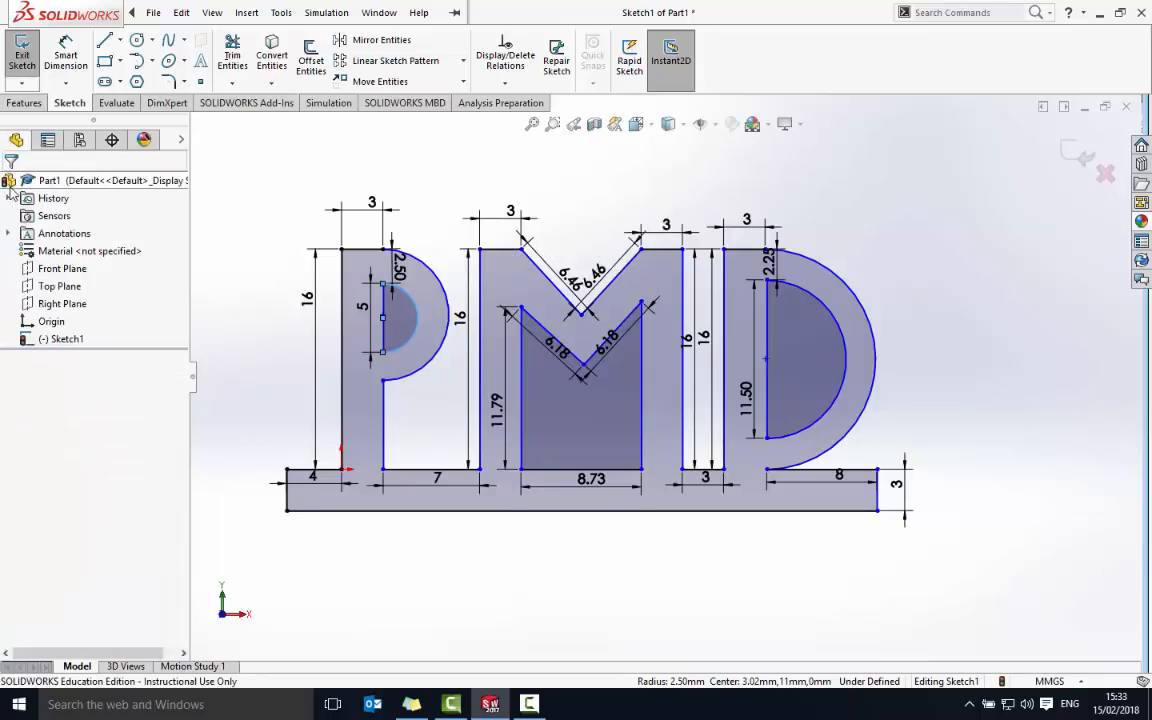
pyautogui.click(65, 55)
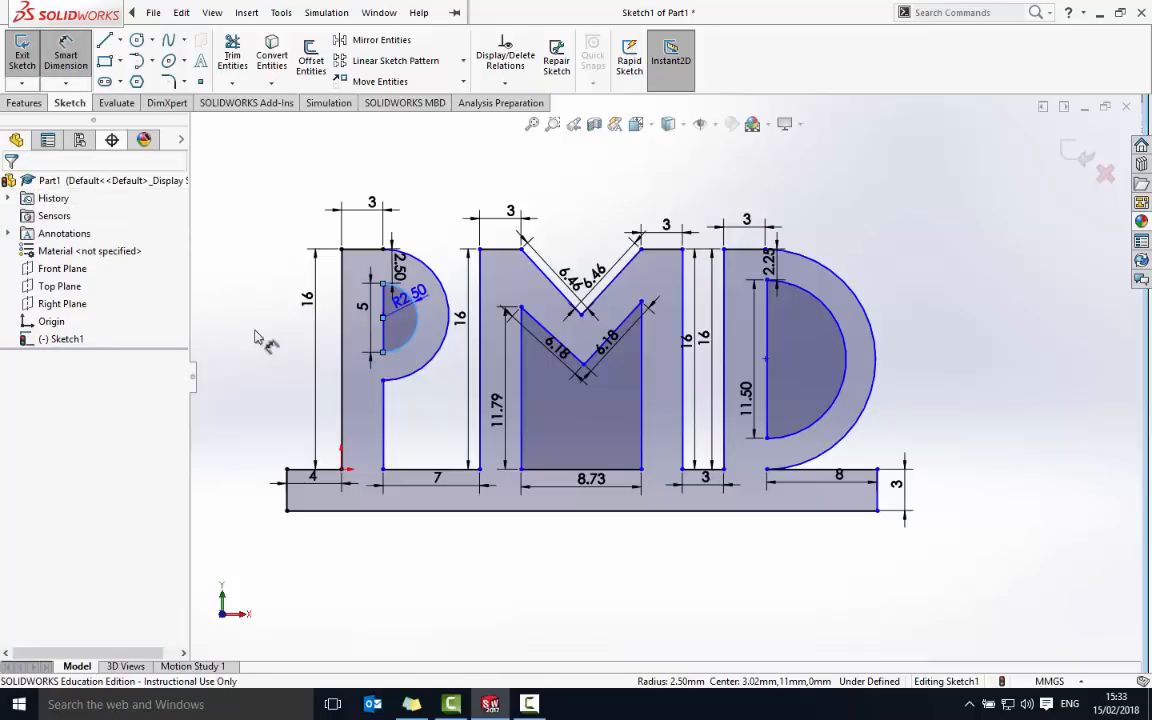
pyautogui.click(431, 323)
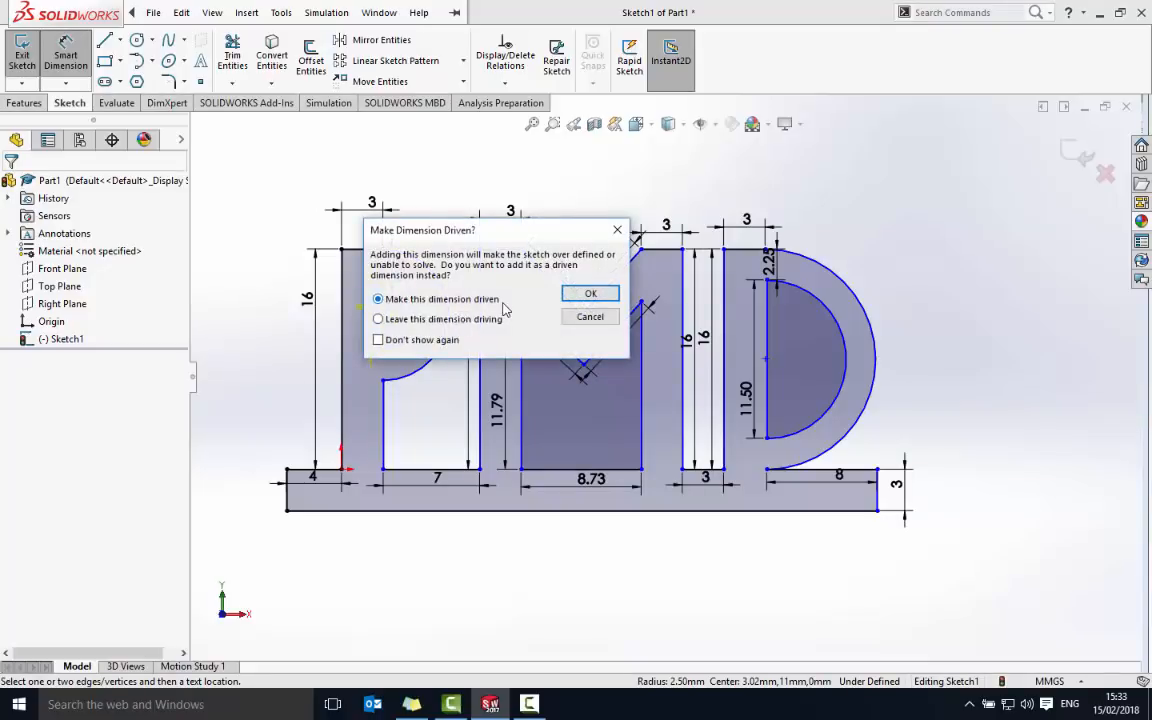
pyautogui.click(590, 316)
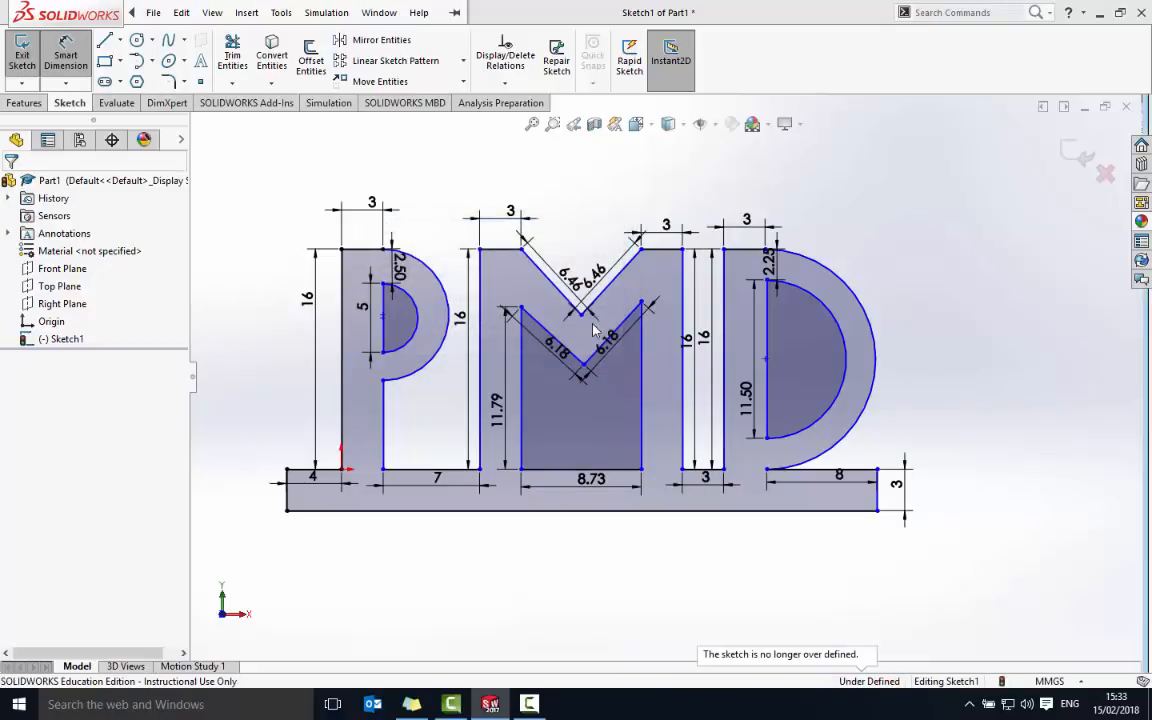
# Step: Try to add a radius dimension to the arc of the D's inner opening
pyautogui.click(767, 349)
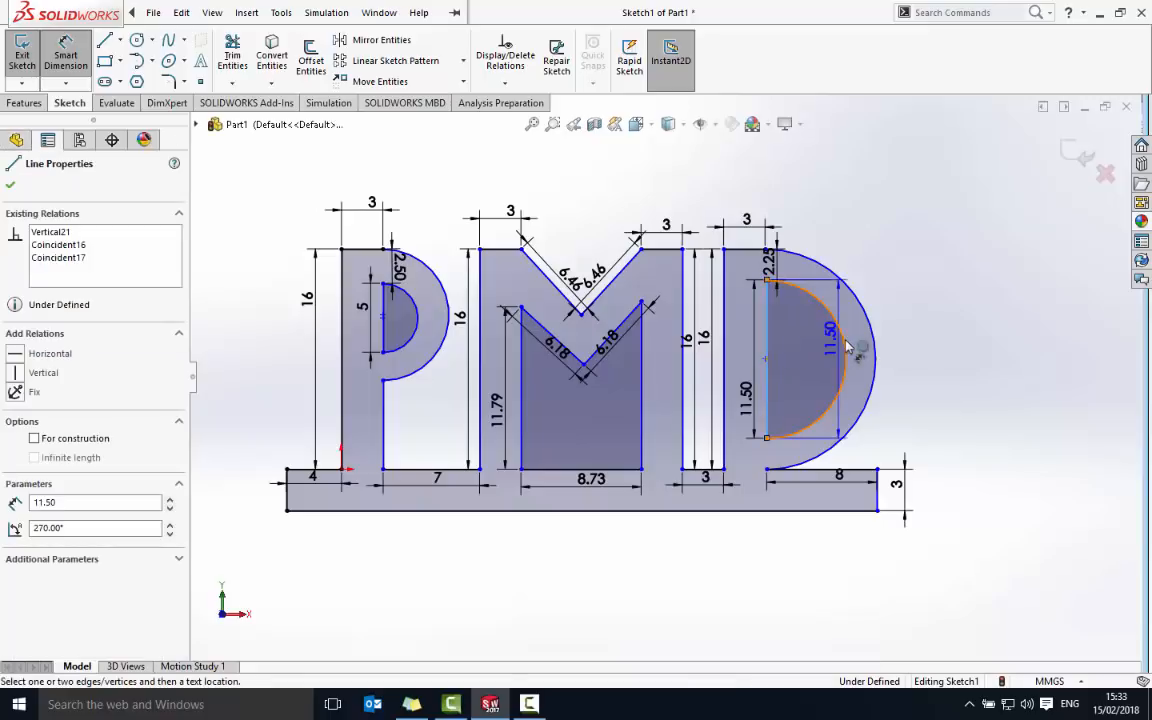
pyautogui.click(845, 348)
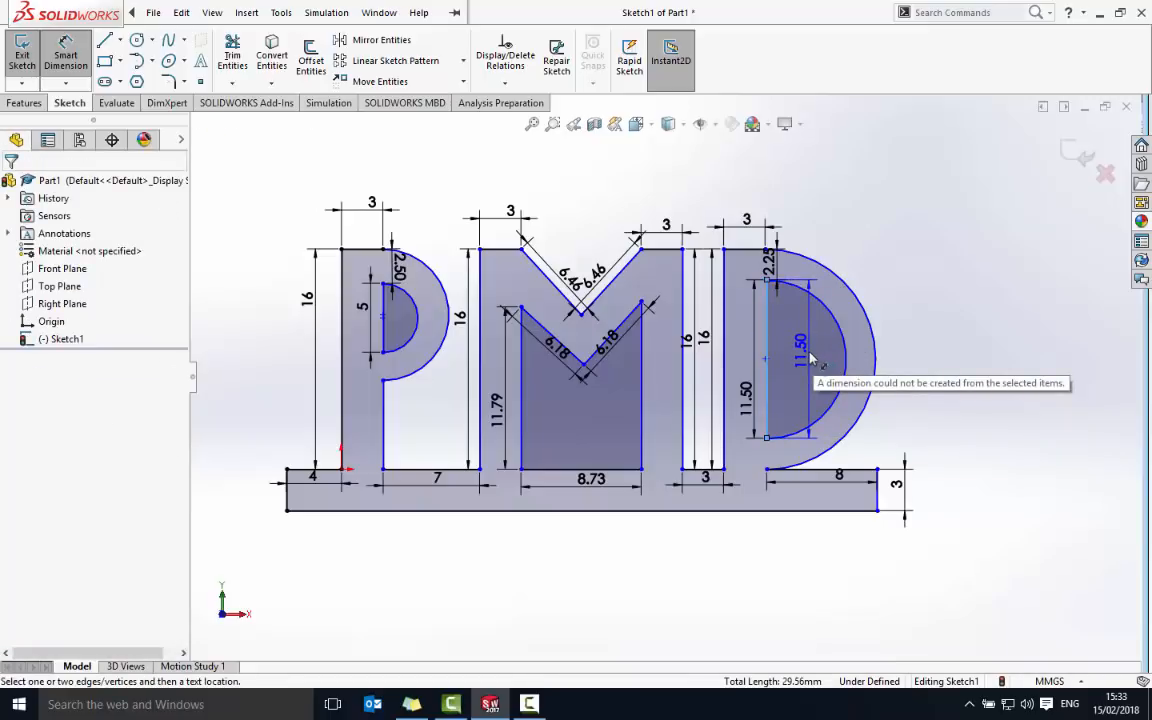
pyautogui.press('Escape')
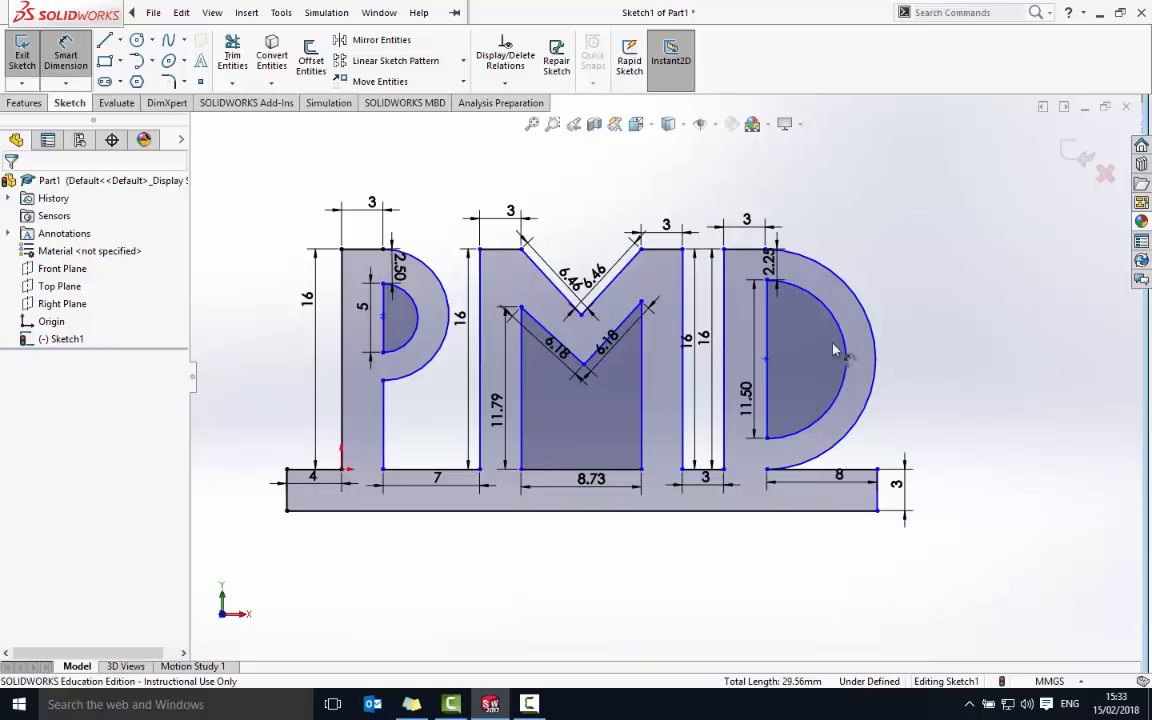
pyautogui.click(845, 345)
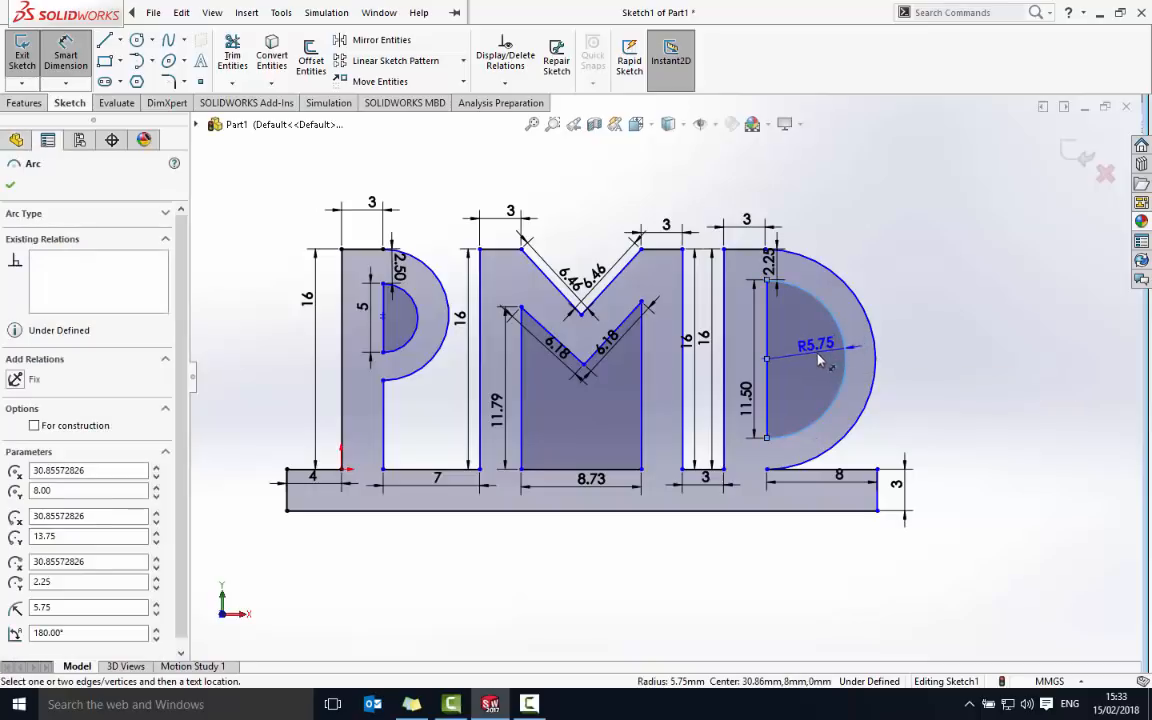
pyautogui.click(776, 360)
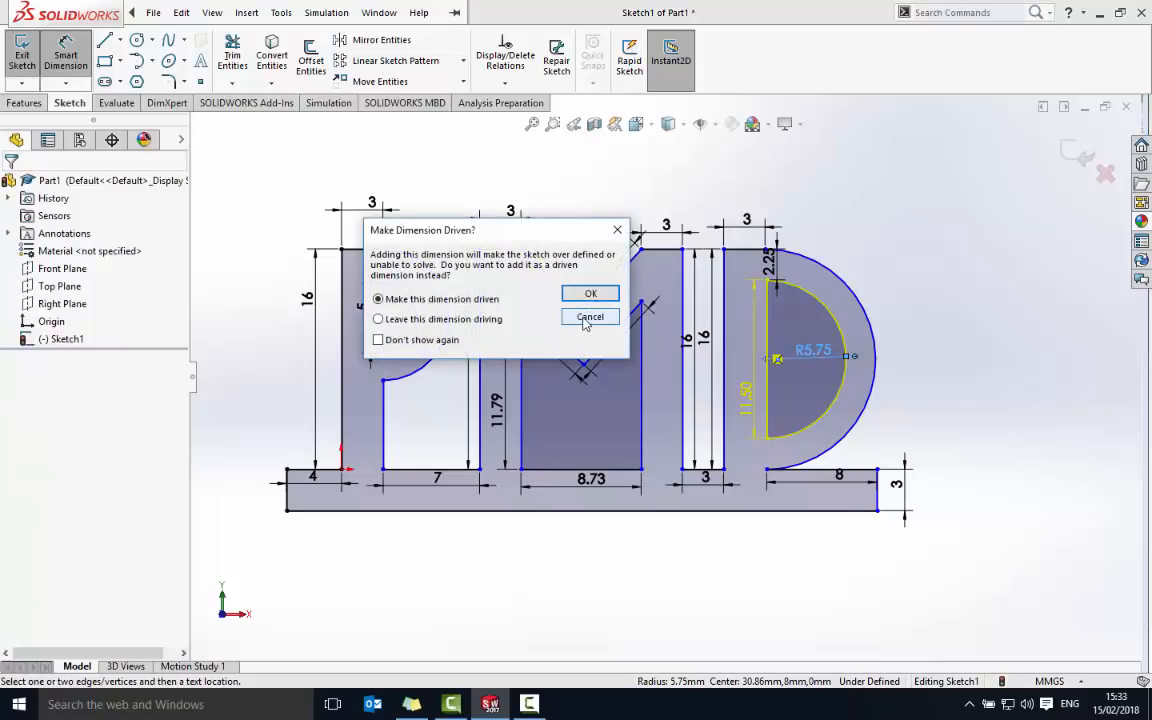
pyautogui.click(589, 317)
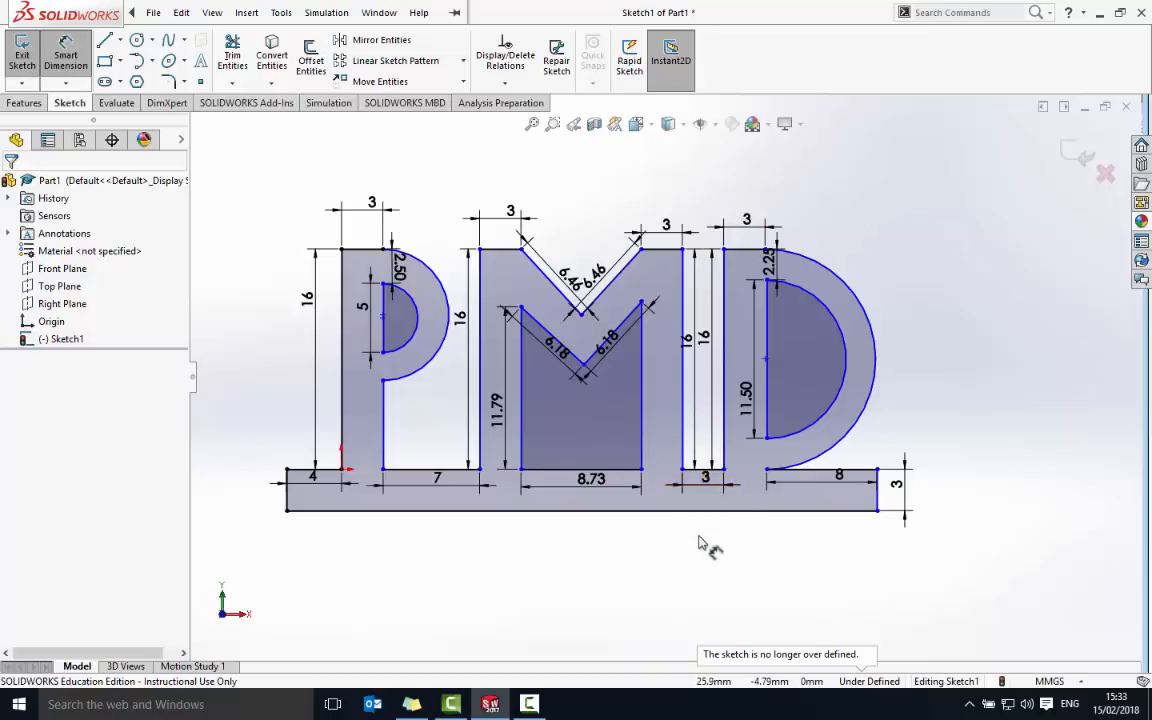
# Step: Dimension the full length of the base's lower edge and set it to 43 mm
pyautogui.click(617, 512)
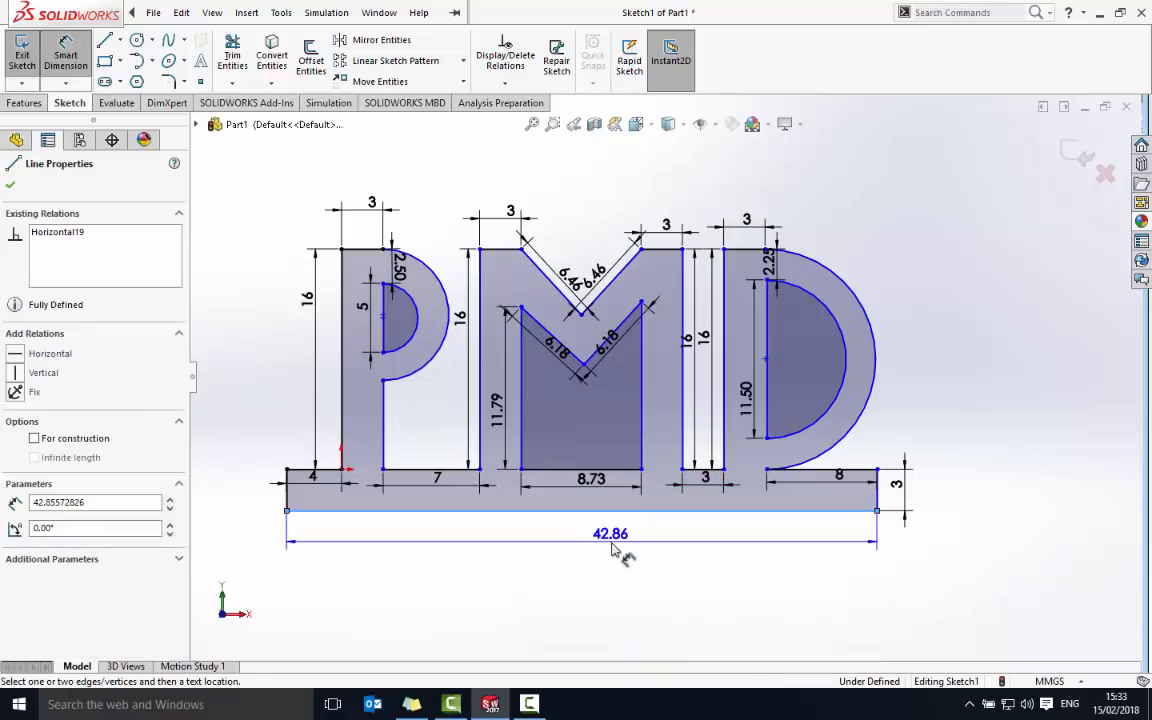
pyautogui.click(612, 552)
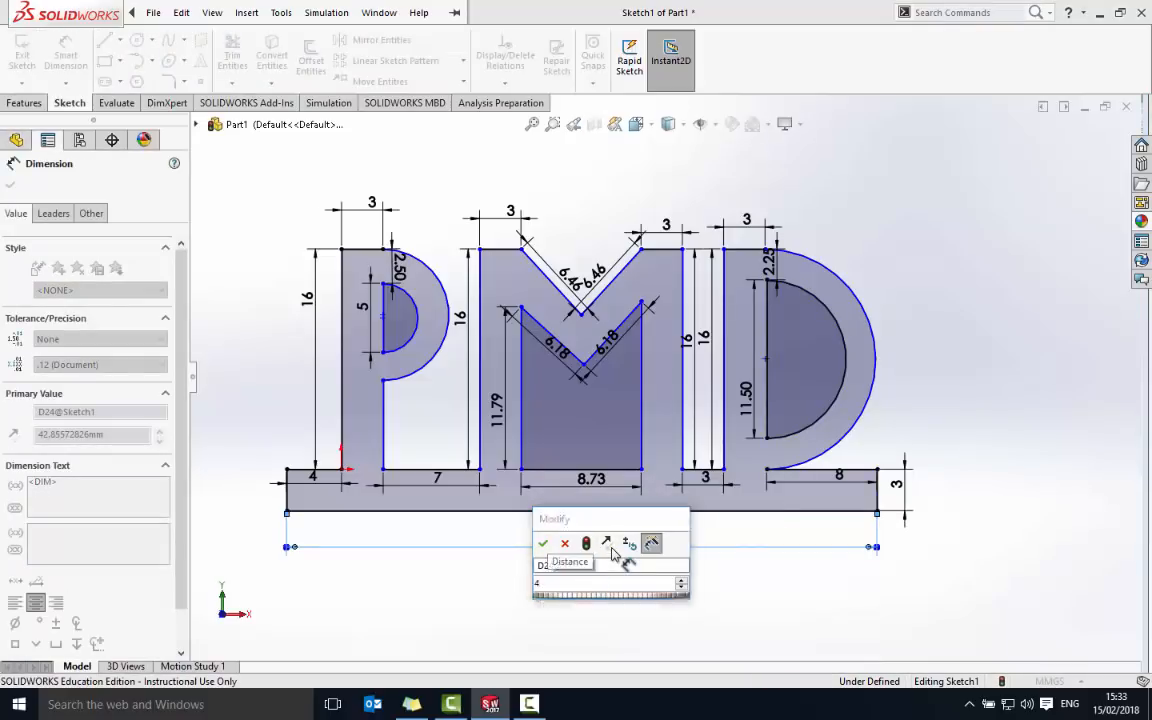
pyautogui.press('Return')
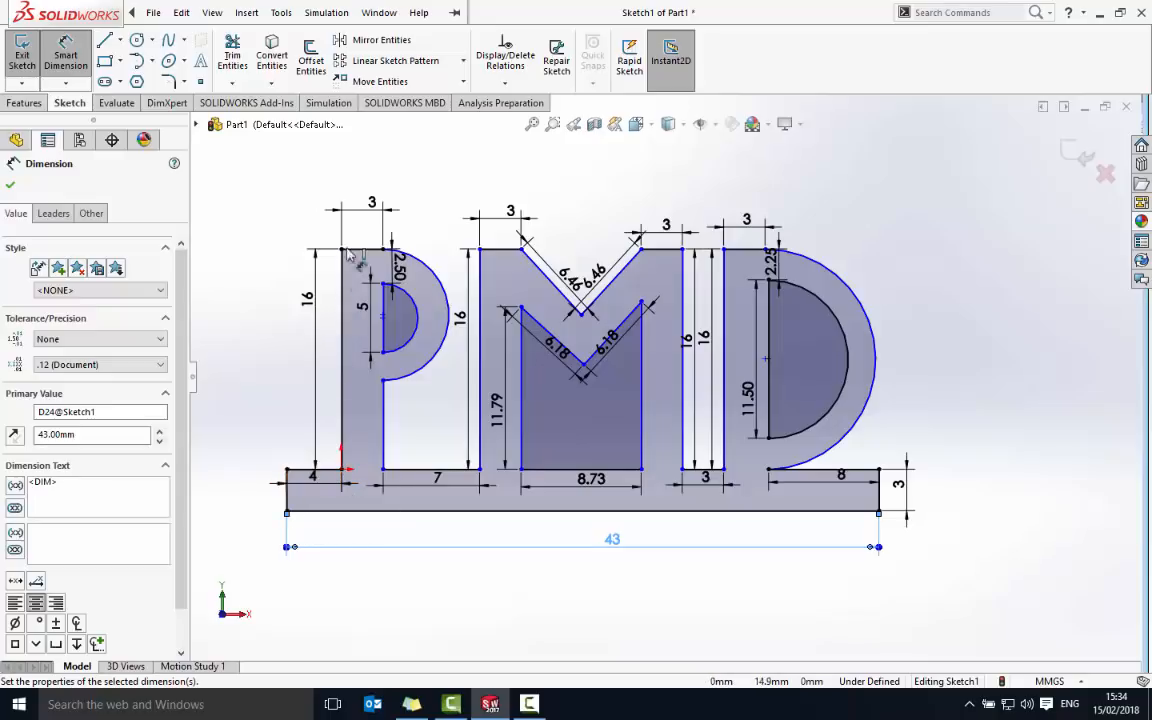
# Step: Add a radius dimension to the outer arc of the P, accepting its drawn size
pyautogui.click(455, 314)
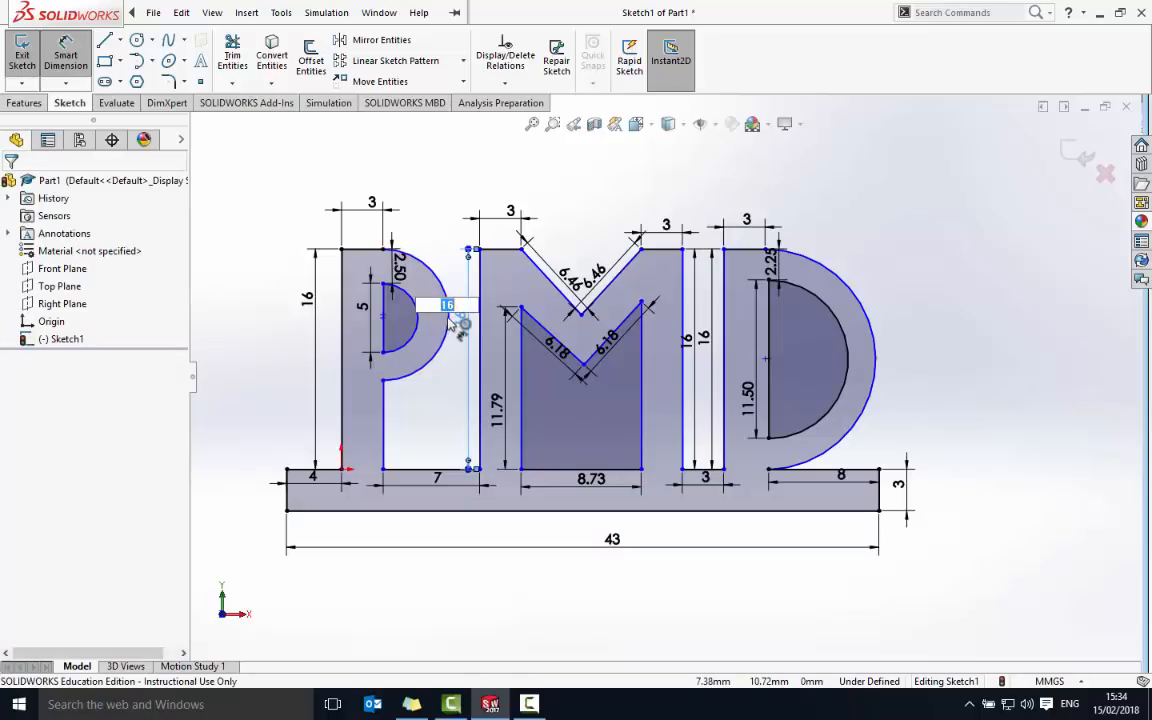
pyautogui.press('Escape')
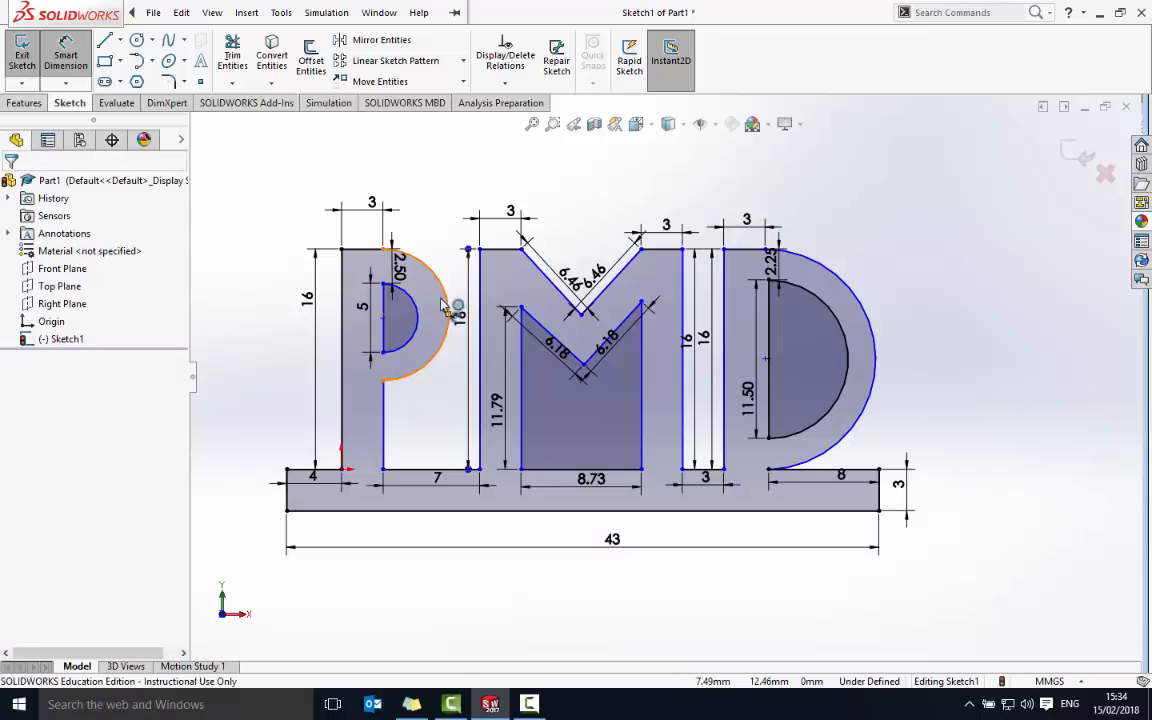
pyautogui.click(443, 307)
pyautogui.click(438, 306)
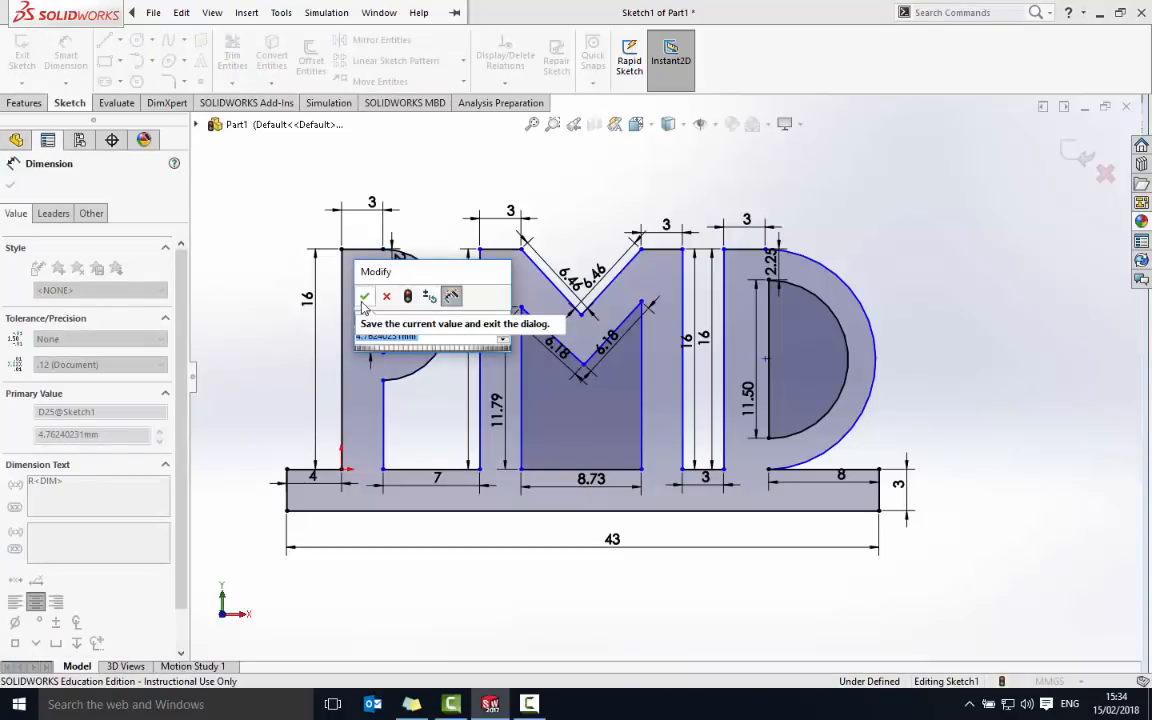
pyautogui.click(364, 296)
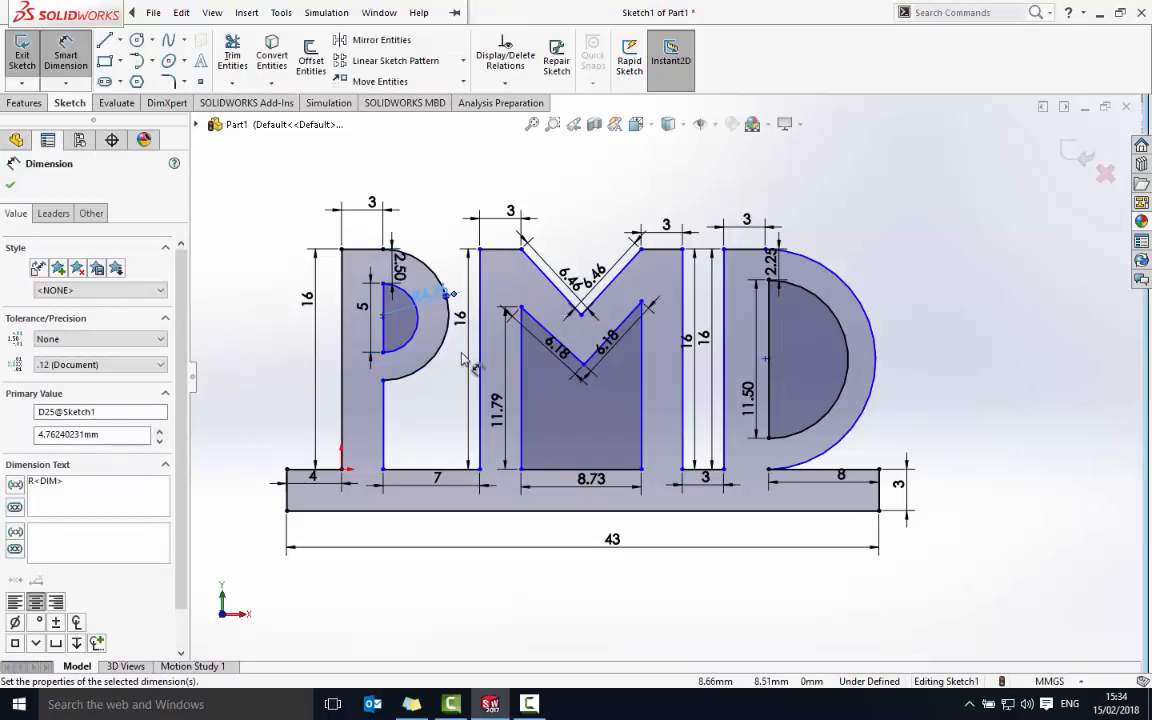
# Step: Dimension the outer arc of the D and set its radius to 8 mm
pyautogui.click(866, 332)
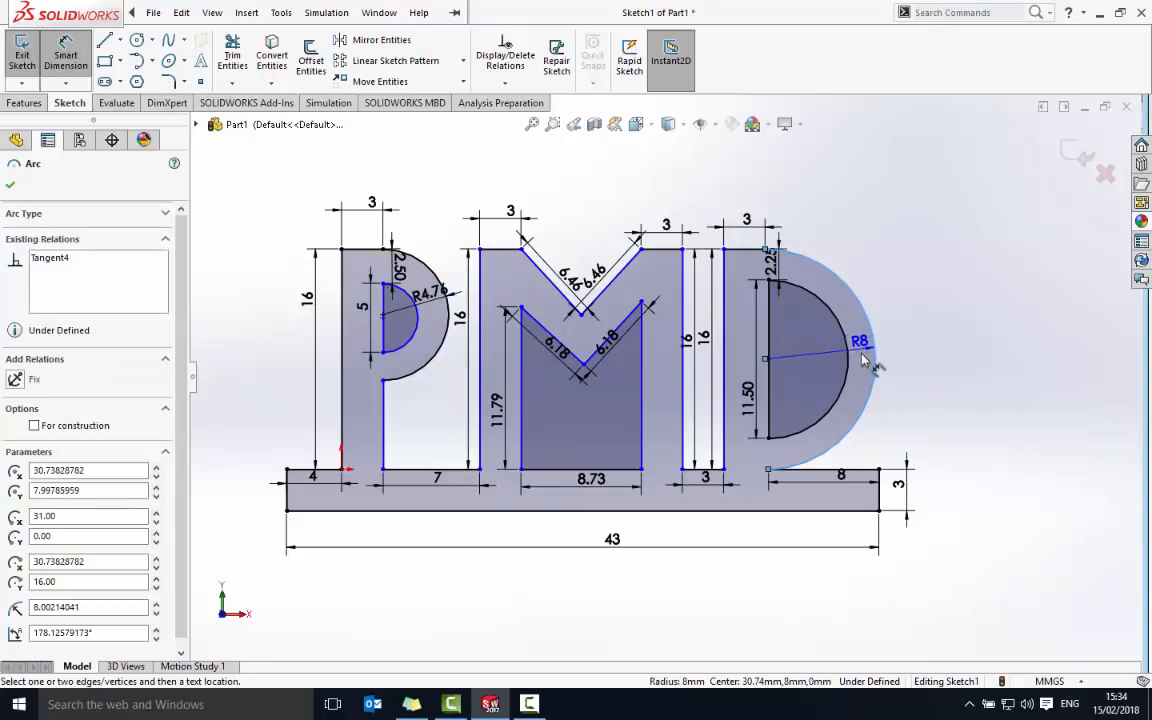
pyautogui.click(862, 356)
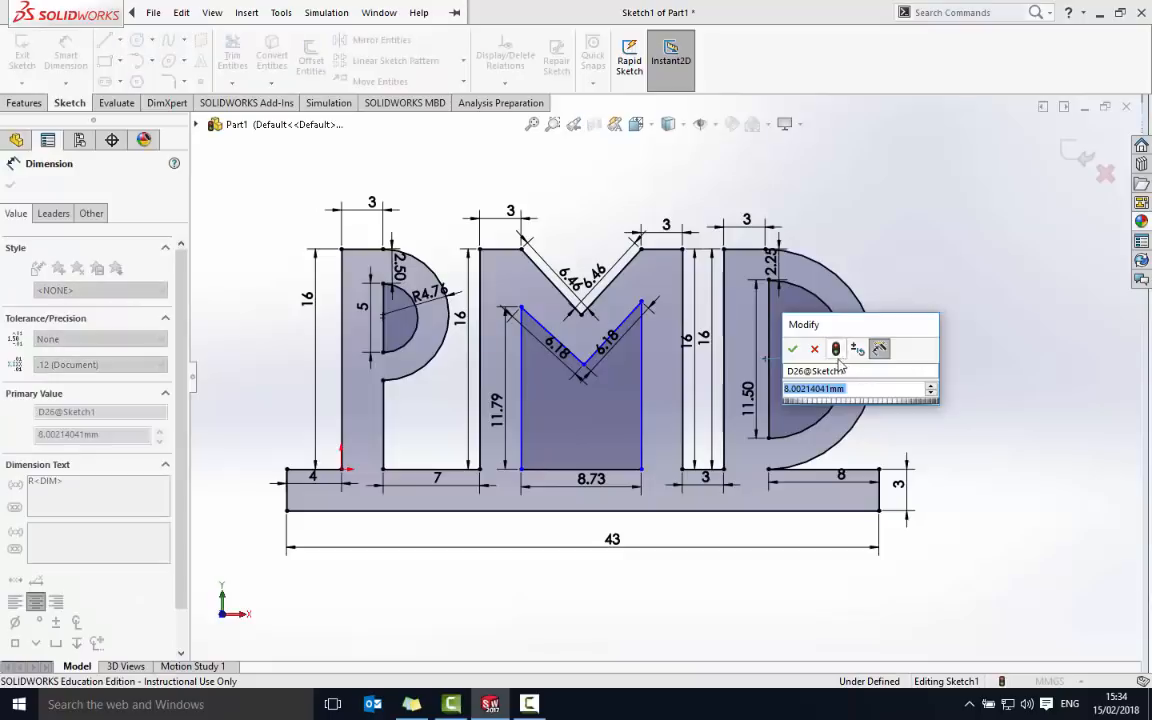
pyautogui.write('8')
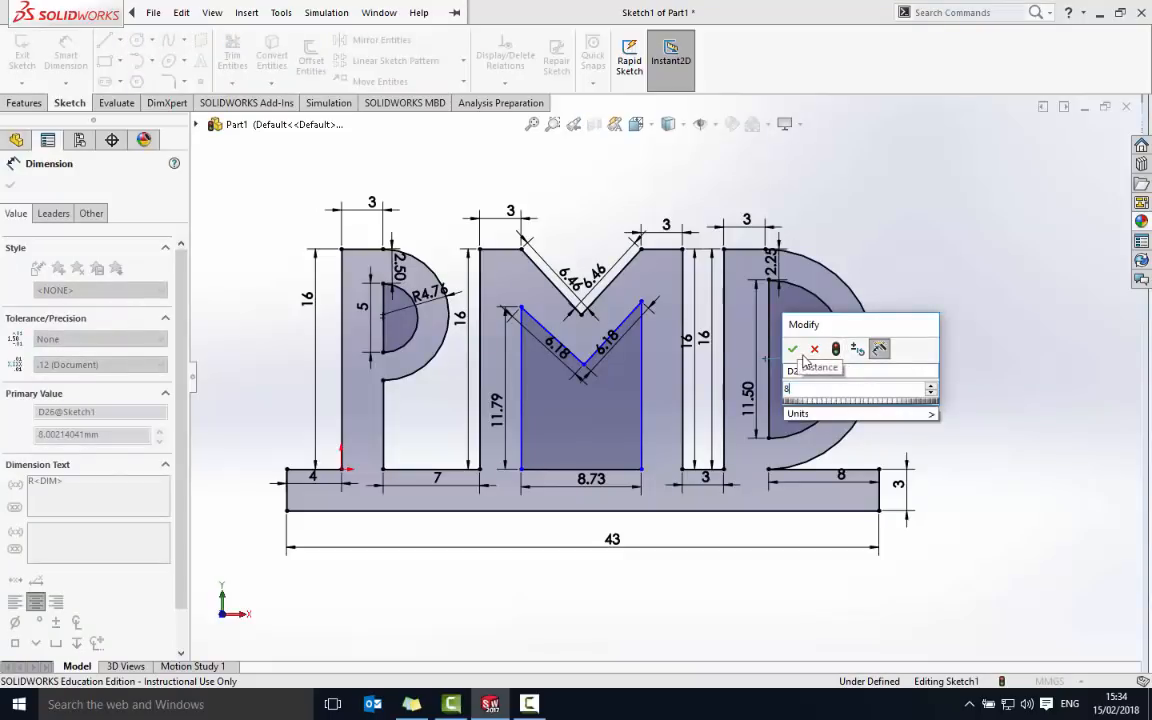
pyautogui.click(792, 348)
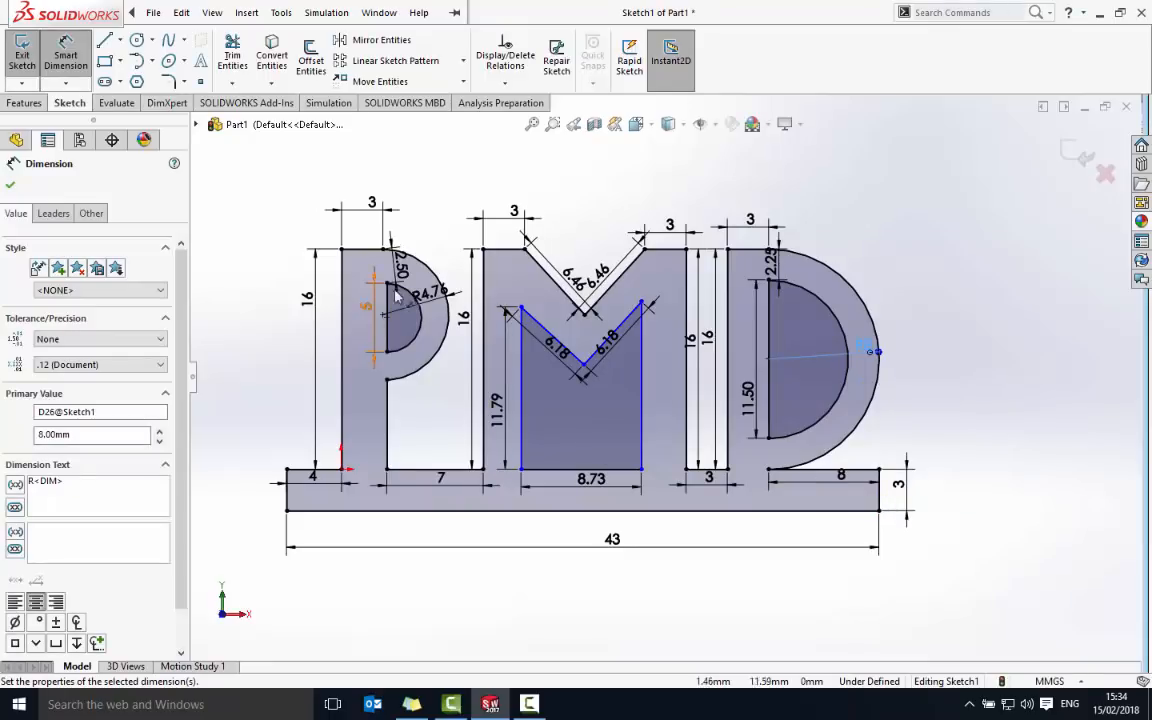
# Step: Try to dimension the P stem's vertical edge between the bowl and the base
pyautogui.click(389, 416)
pyautogui.click(405, 413)
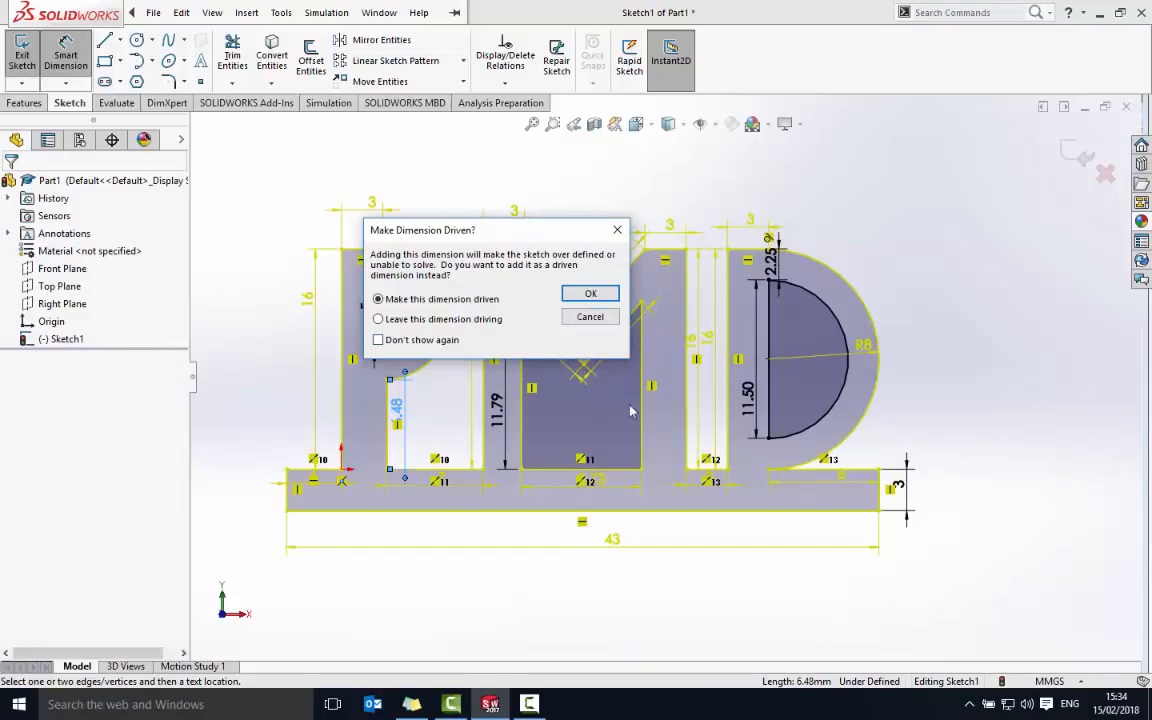
pyautogui.click(590, 316)
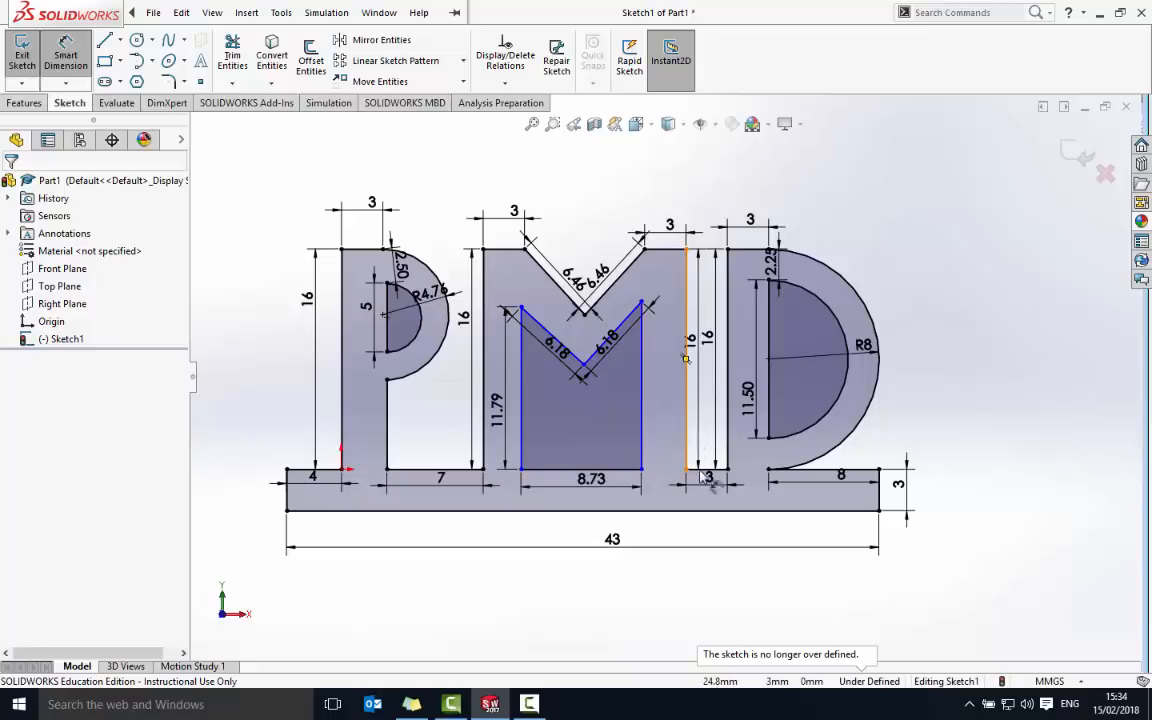
# Step: Move the D stem's height dimension closer to the stem and exit the sketch
pyautogui.moveTo(710, 338); pyautogui.dragTo(718, 338)
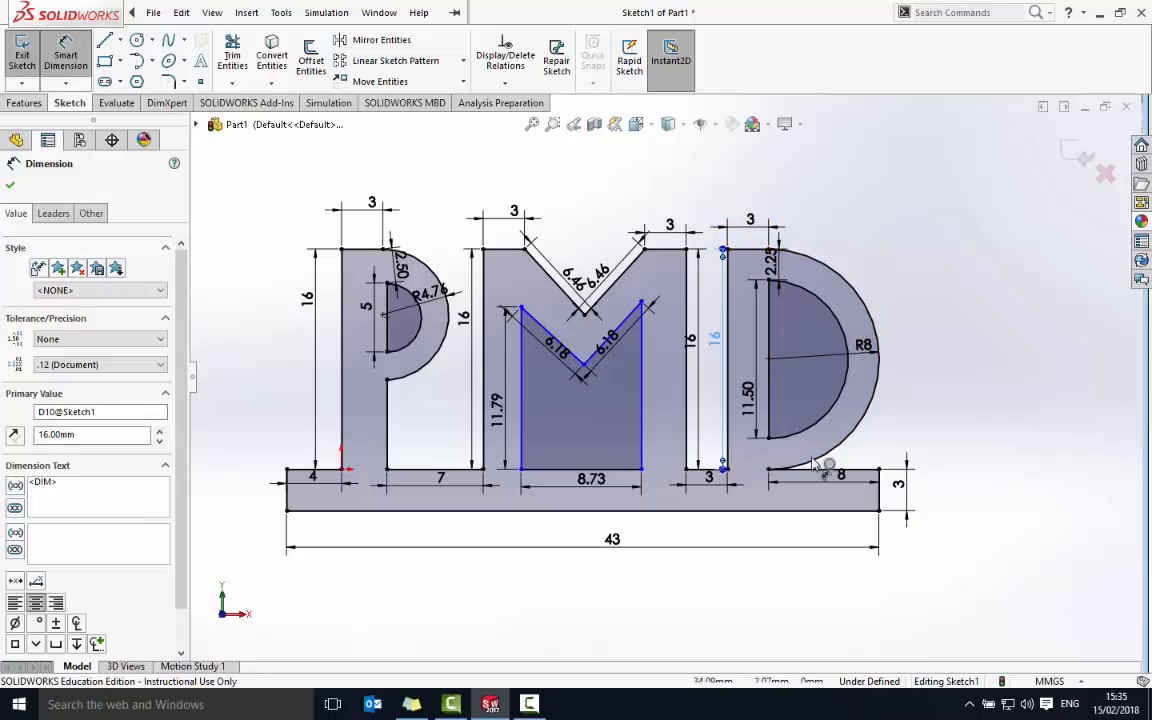
pyautogui.click(713, 611)
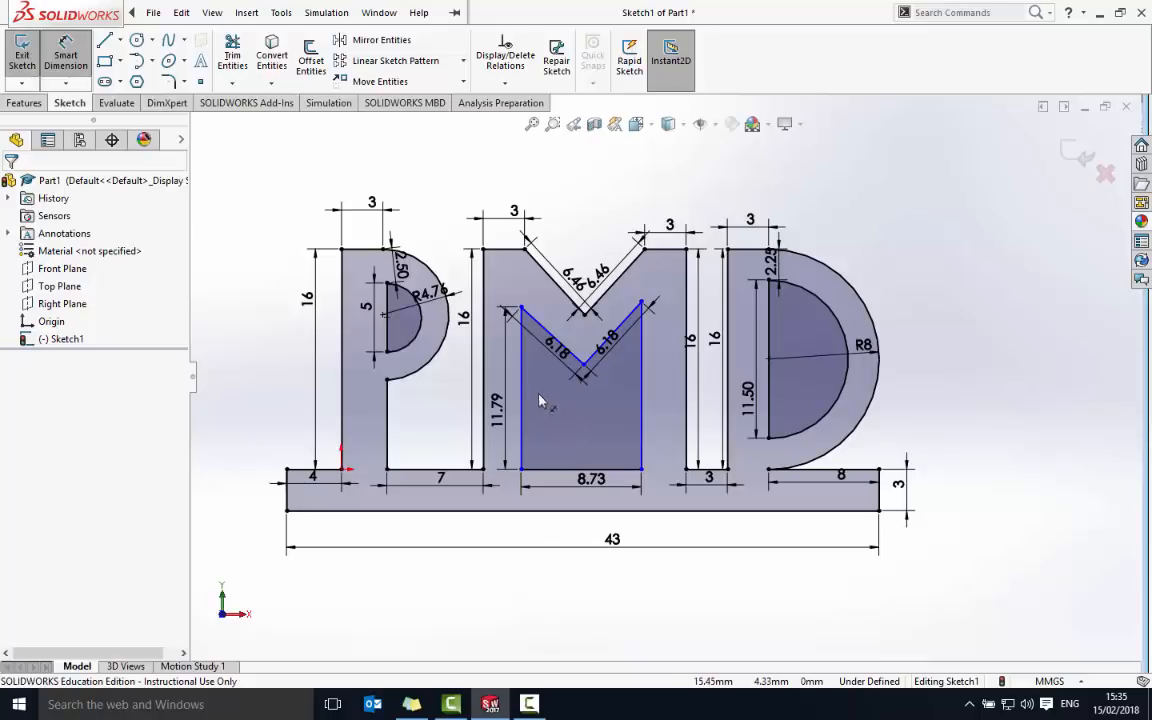
pyautogui.click(21, 57)
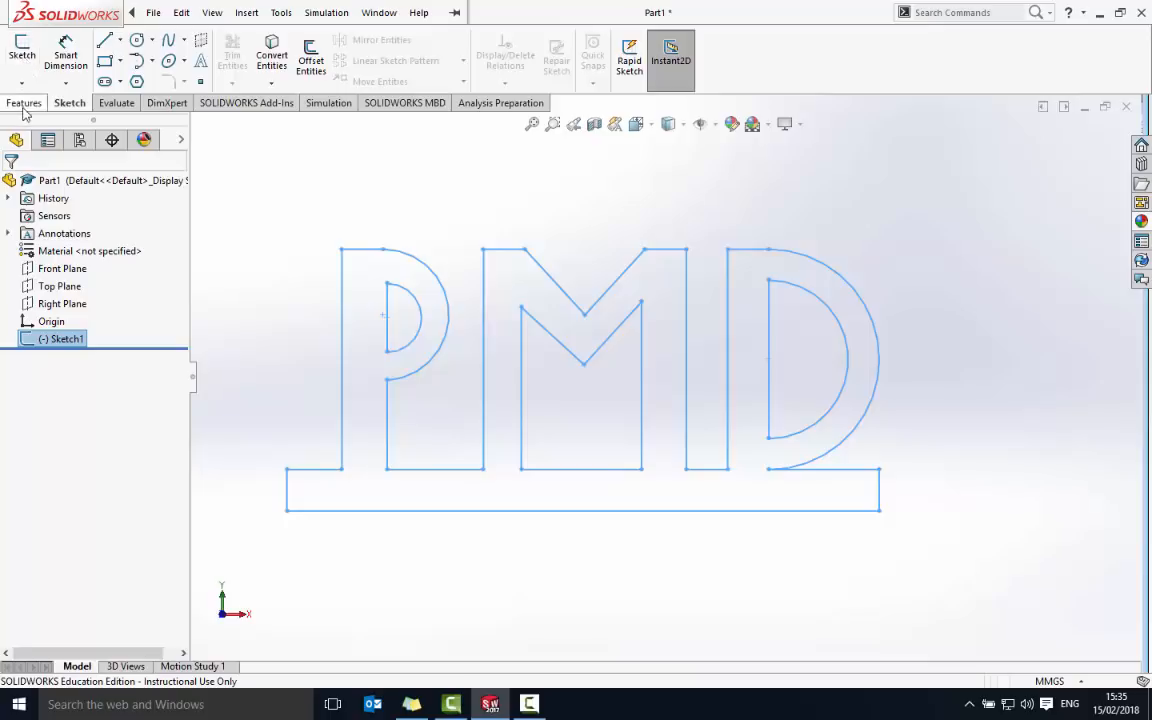
# Step: Extrude the PMD sketch as a boss with a blind depth of 3 mm
pyautogui.click(25, 102)
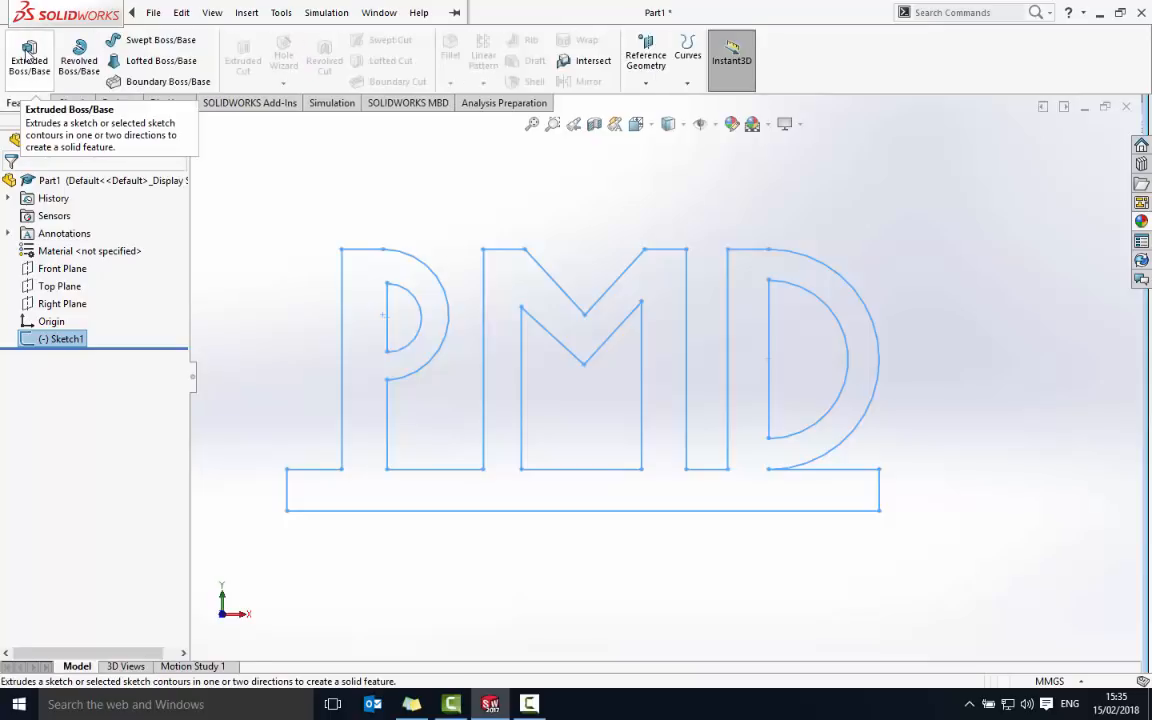
pyautogui.click(28, 53)
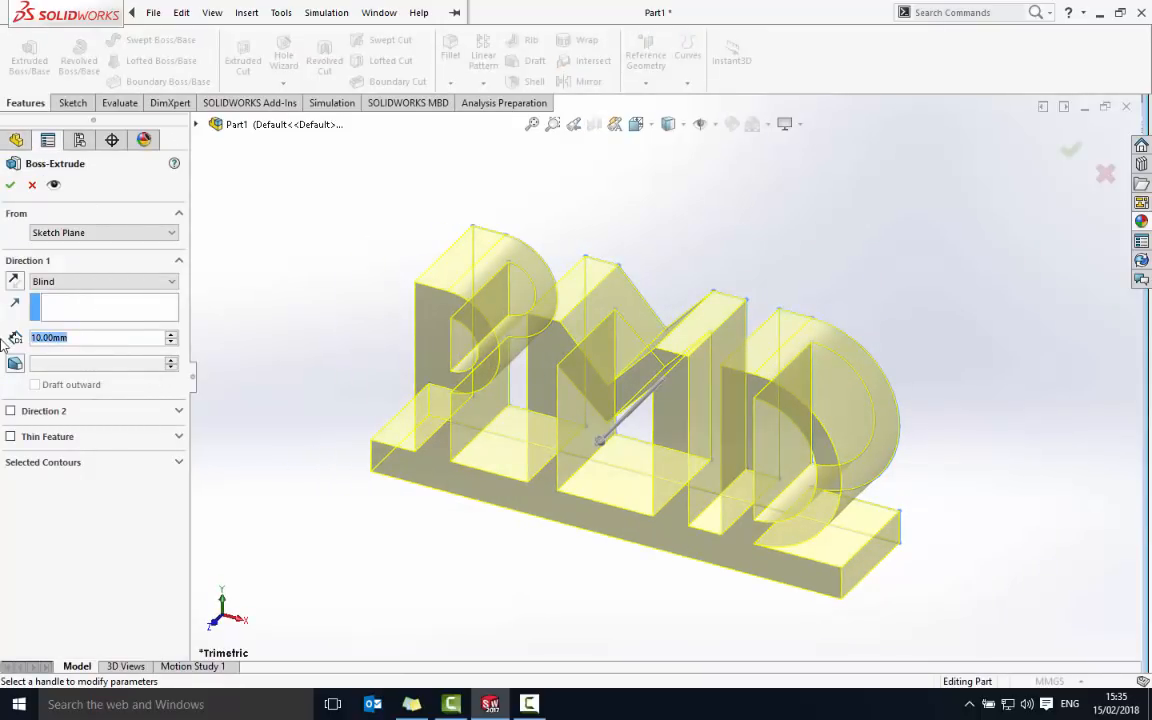
pyautogui.write('3mm')
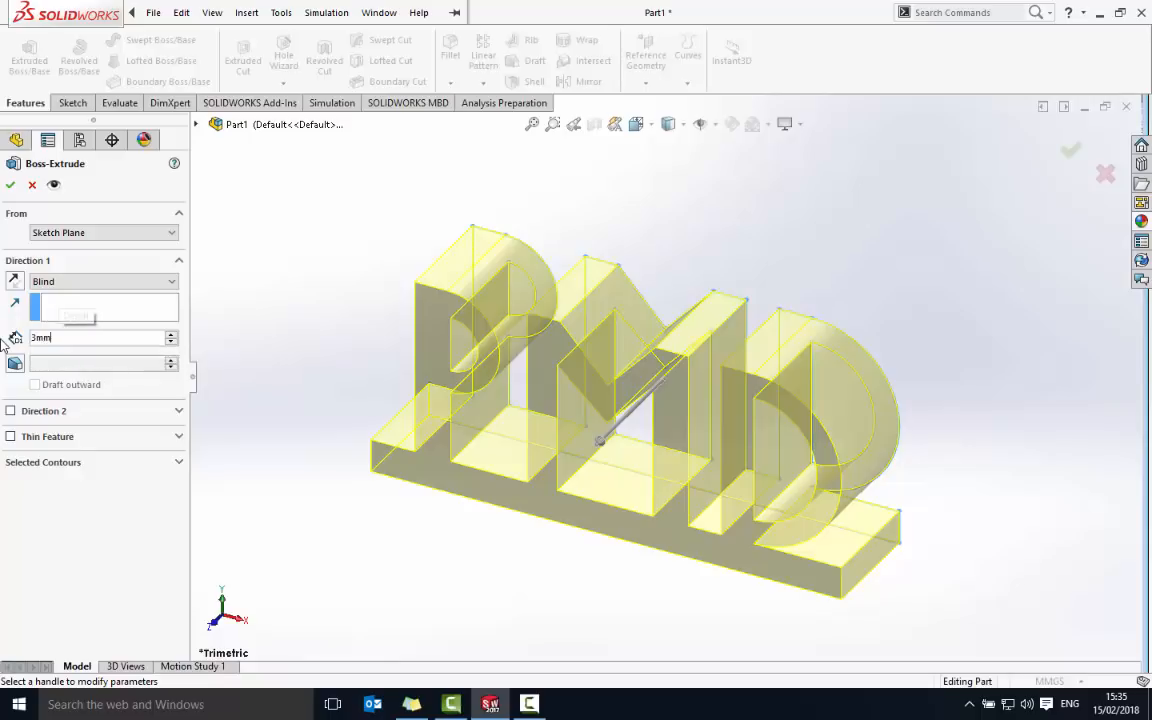
pyautogui.click(10, 184)
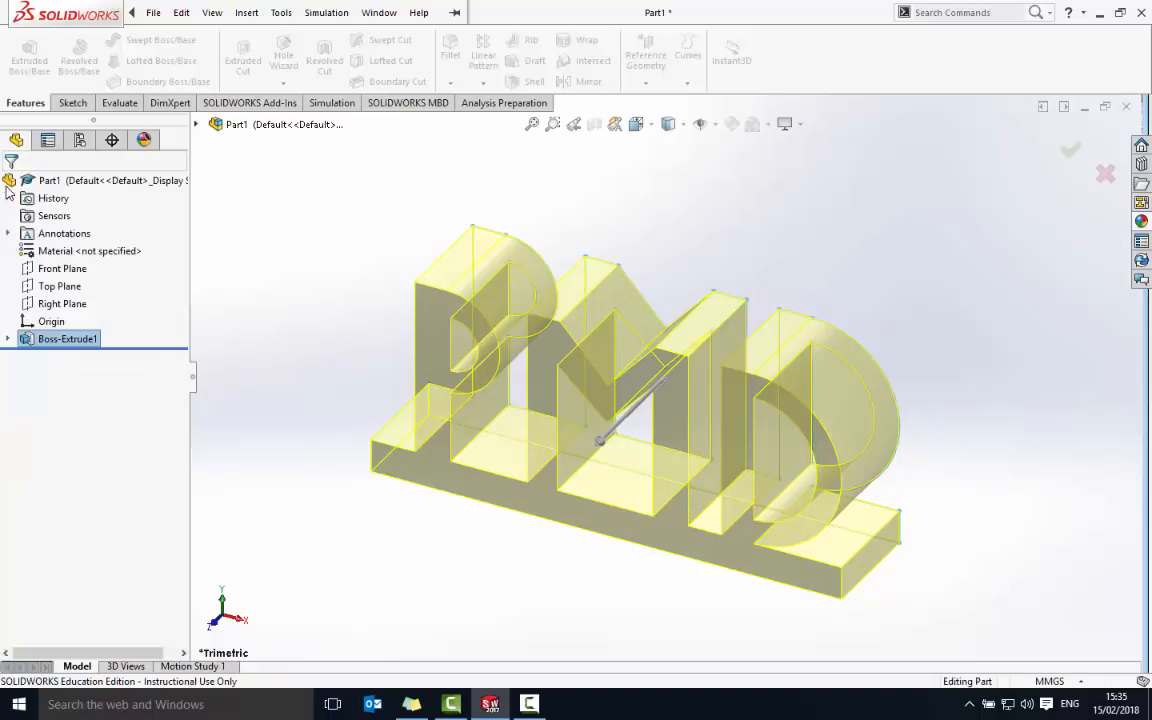
pyautogui.click(341, 223)
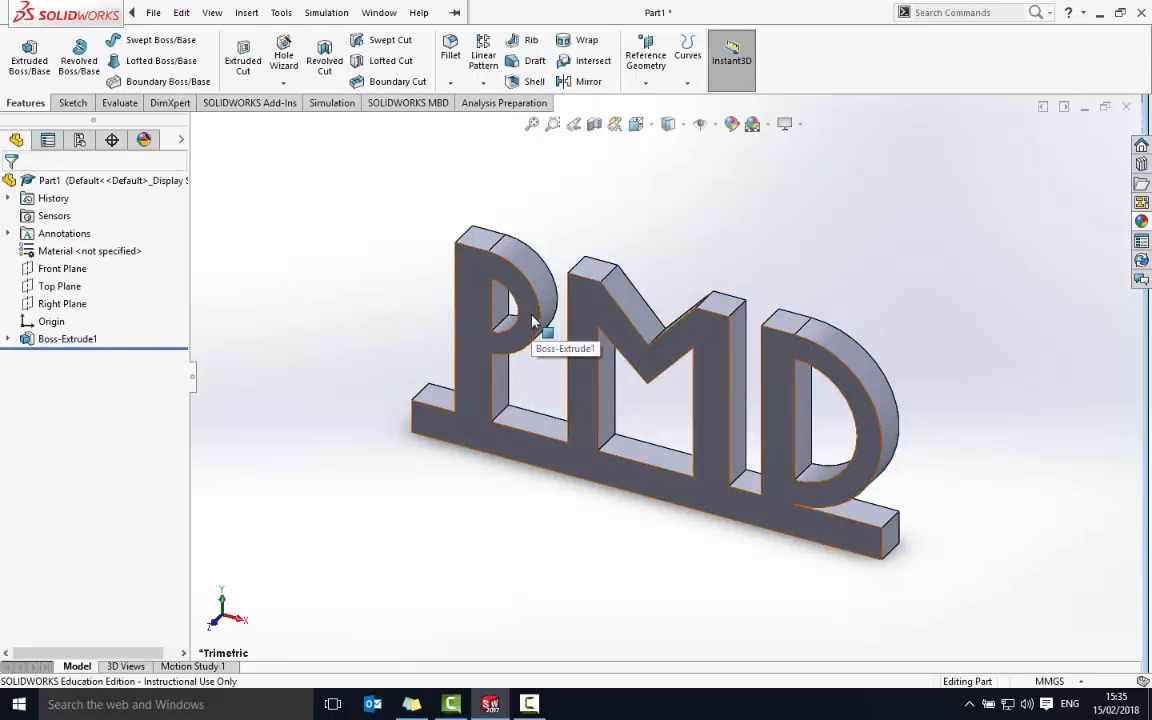
pyautogui.moveTo(533, 320); pyautogui.dragTo(550, 240, button='middle')
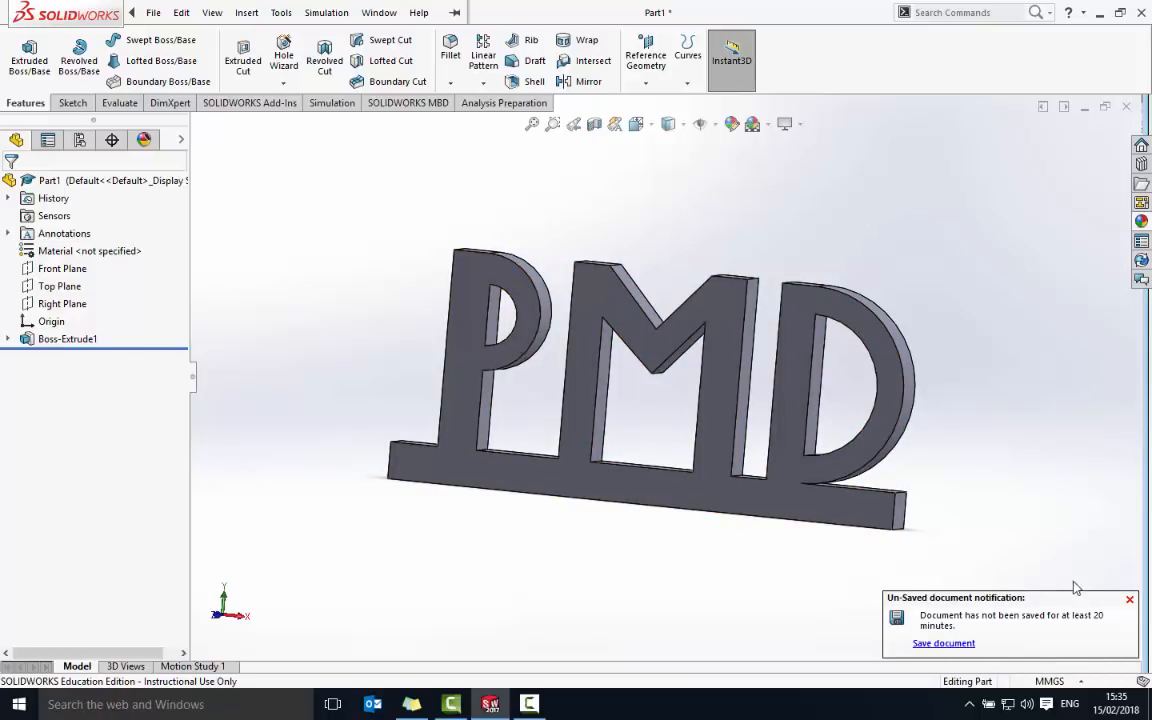
# Step: Save the part as InitialTestPiece in the 2018\DE folder on the H: drive
pyautogui.click(153, 13)
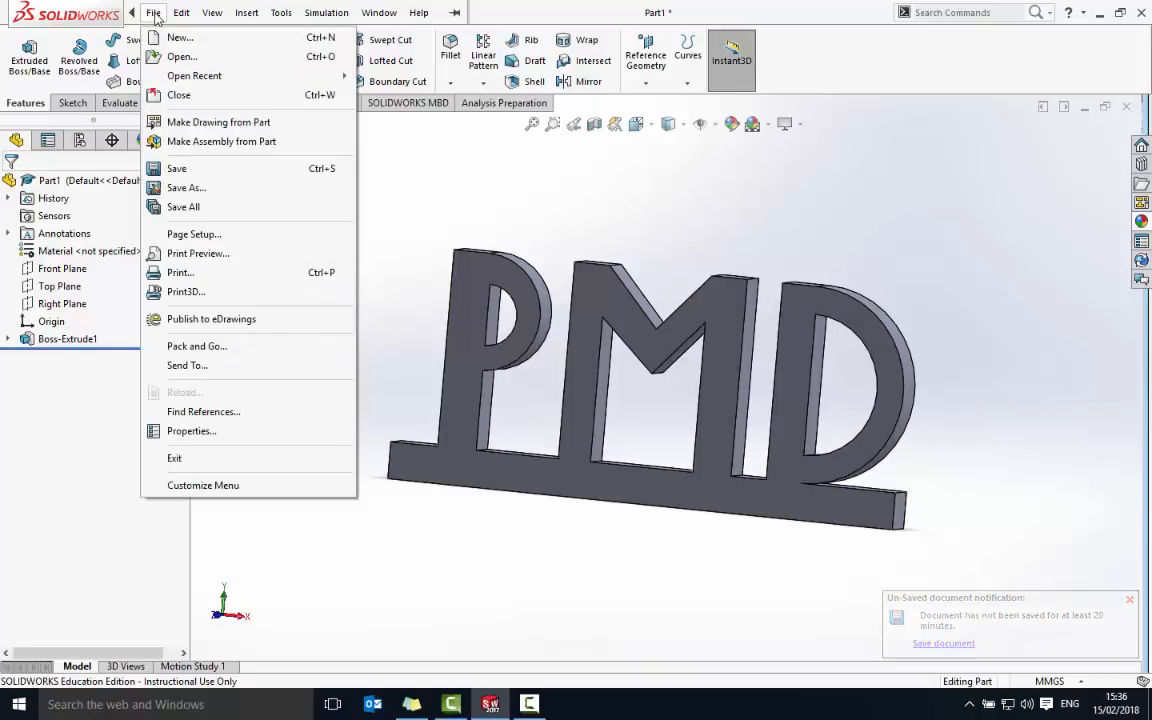
pyautogui.click(184, 188)
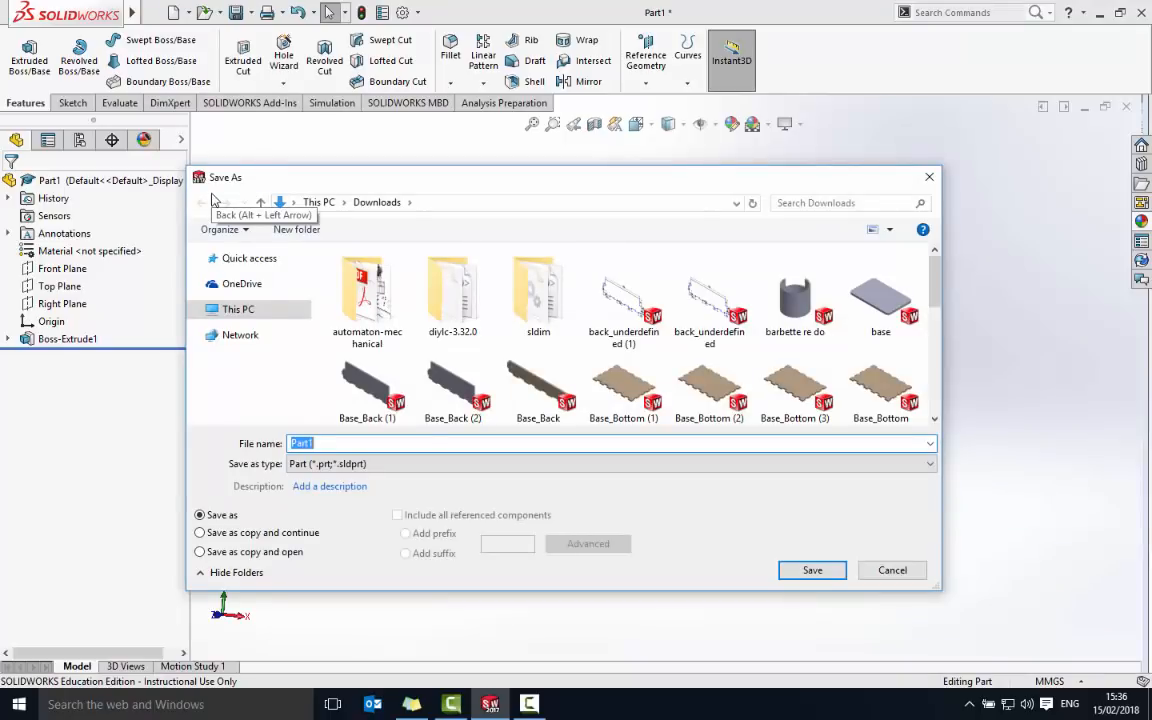
pyautogui.write('Initial')
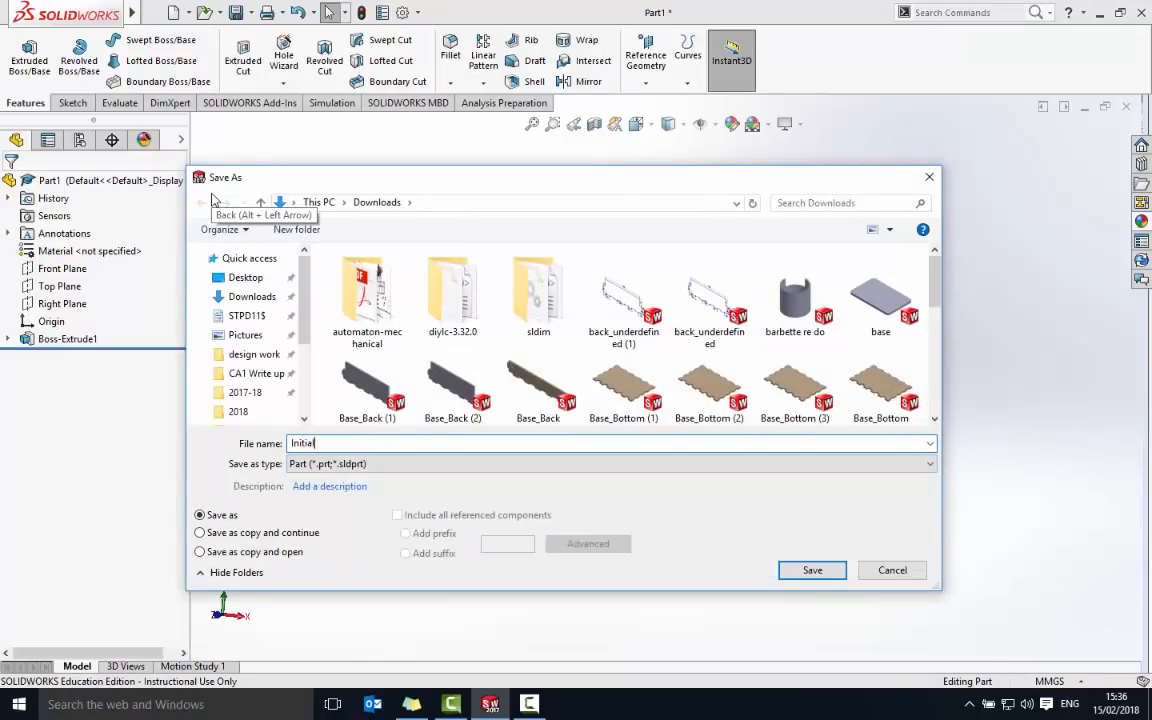
pyautogui.write('TestPiece')
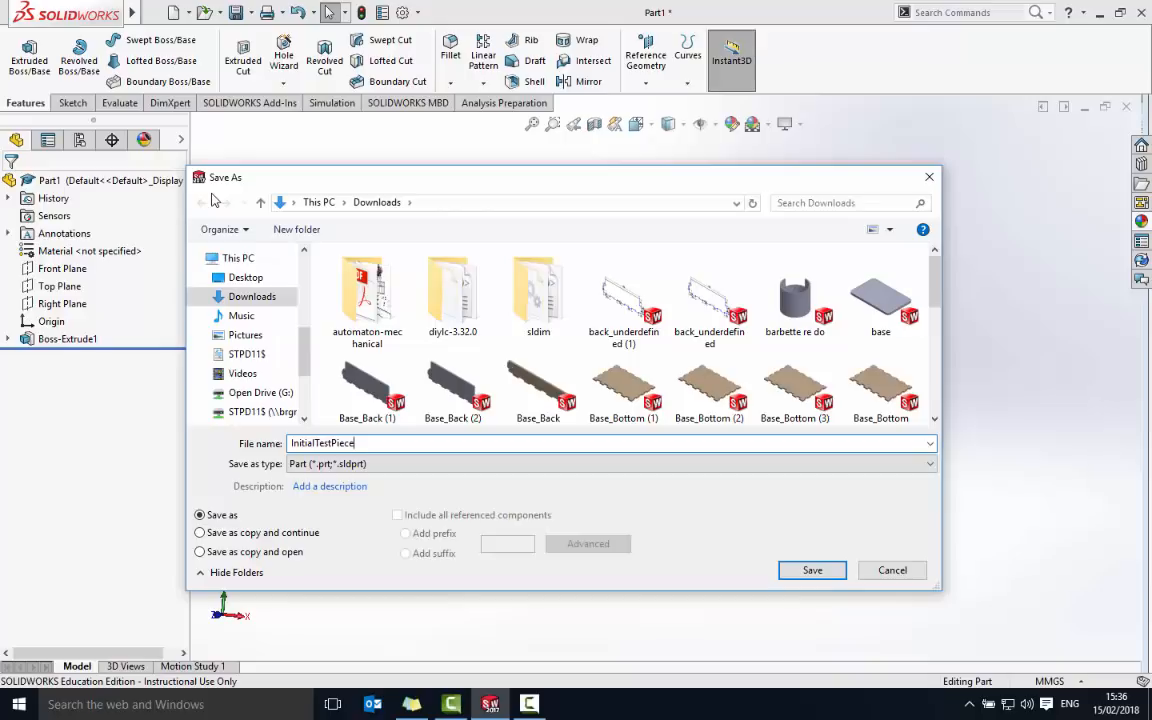
pyautogui.click(255, 411)
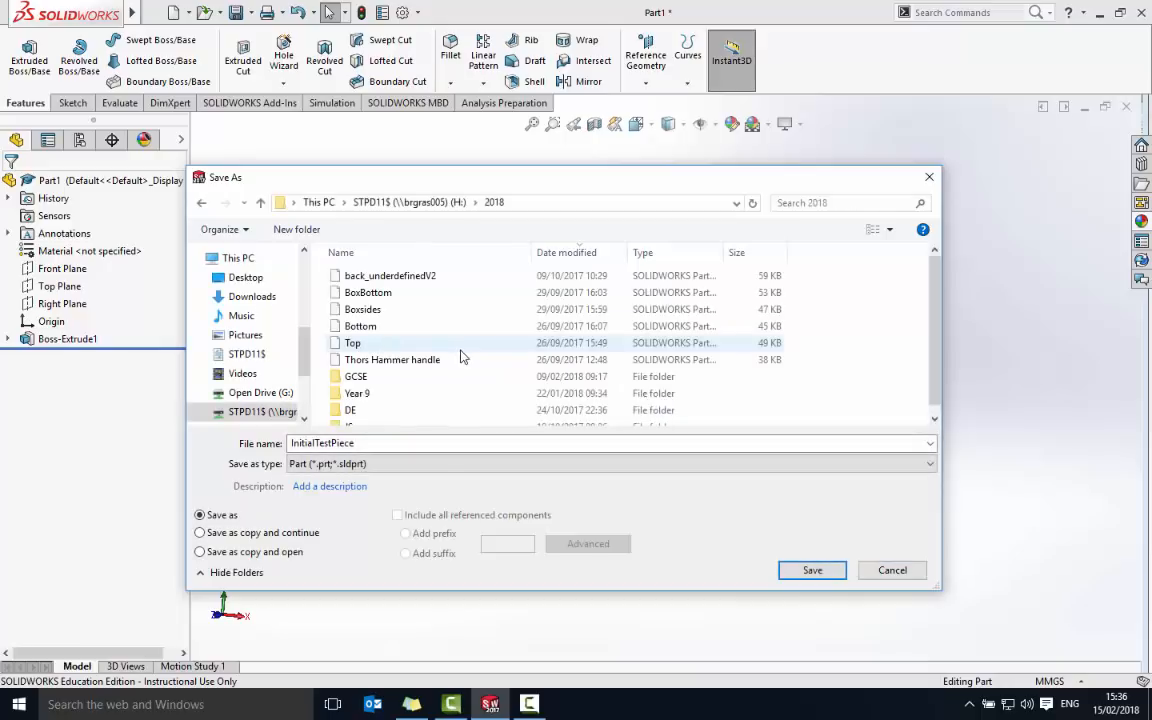
pyautogui.doubleClick(363, 411)
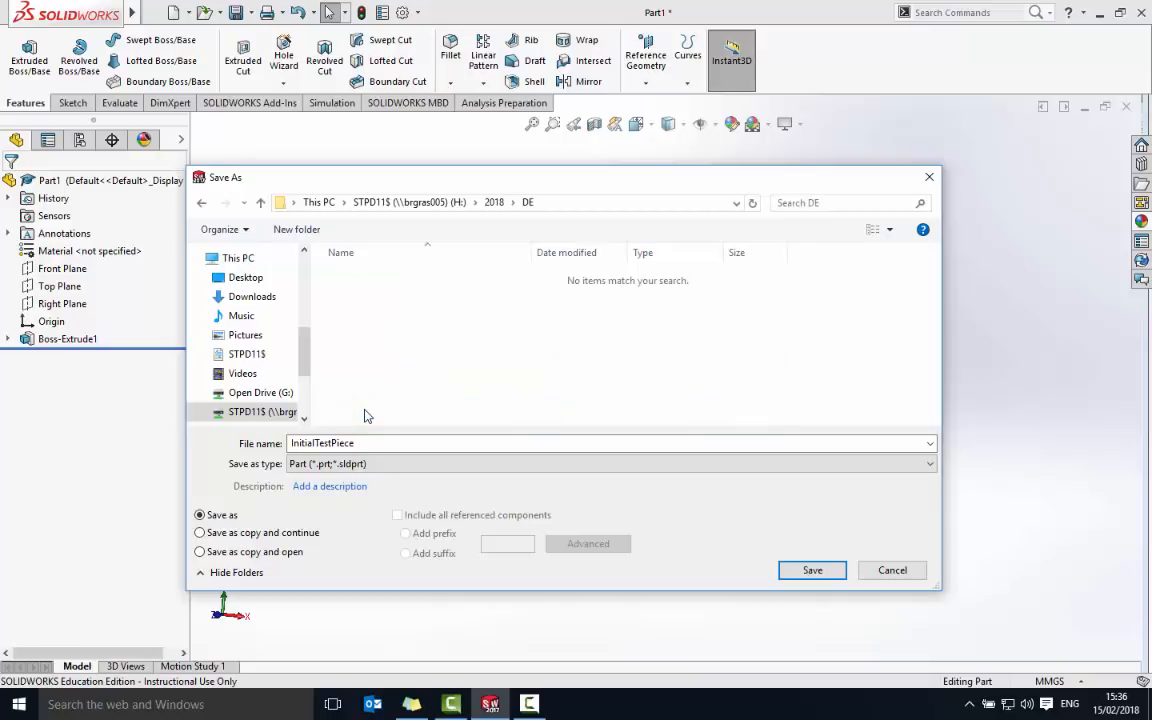
pyautogui.click(810, 571)
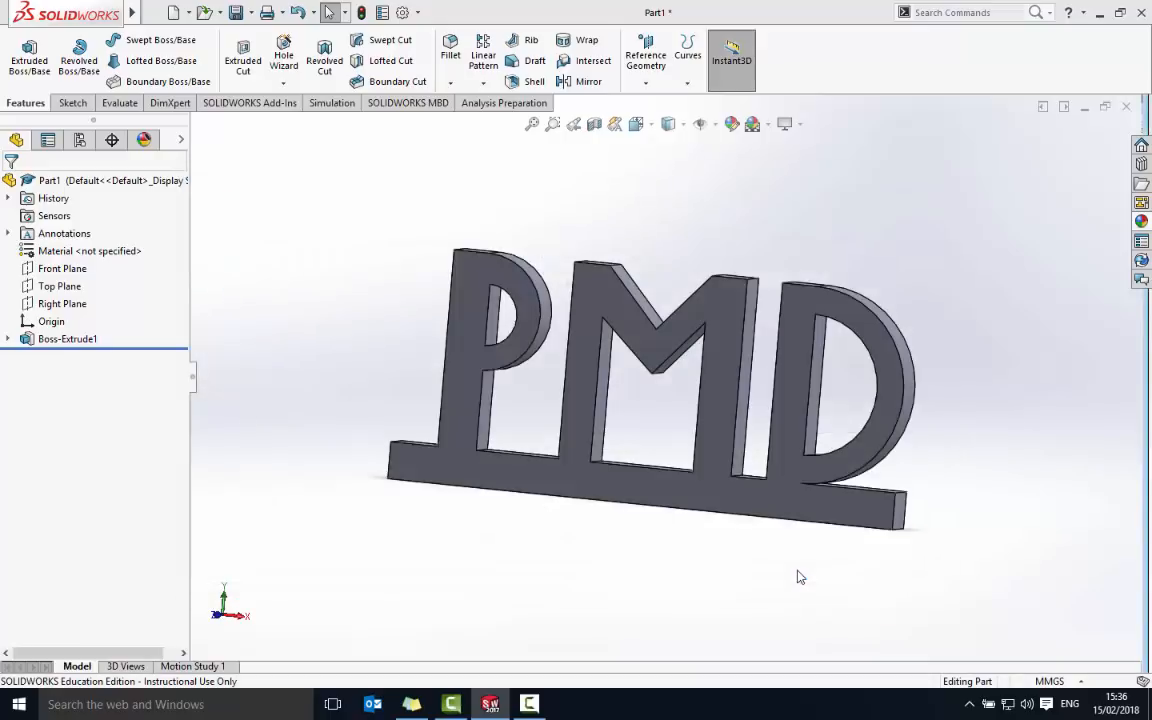
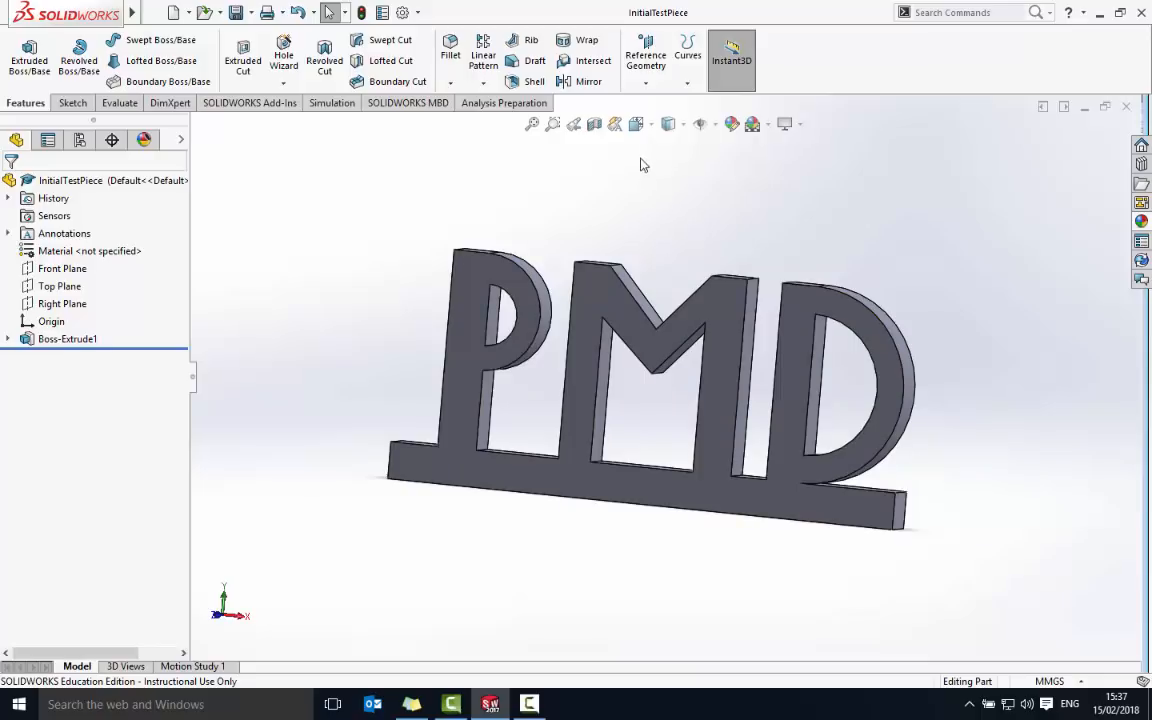
# Step: Orient the part to the front view and save its front face as a DXF file named InitialTestPiece in the 2018\DE folder
pyautogui.click(639, 126)
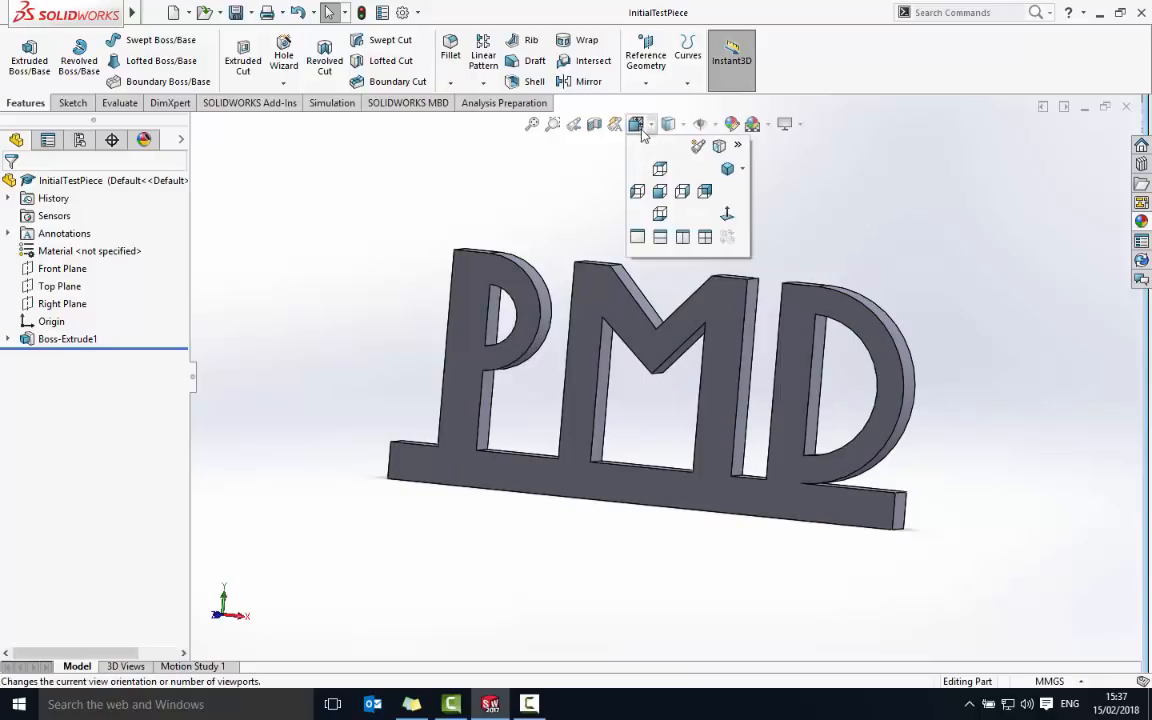
pyautogui.click(659, 192)
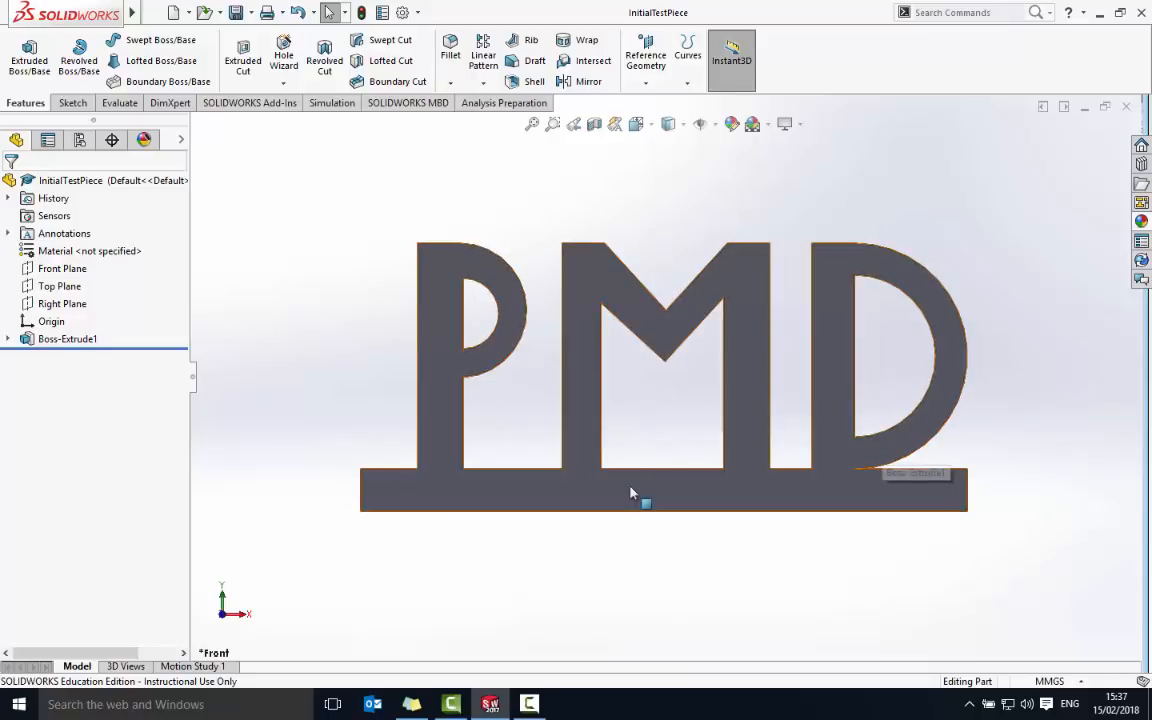
pyautogui.rightClick(437, 274)
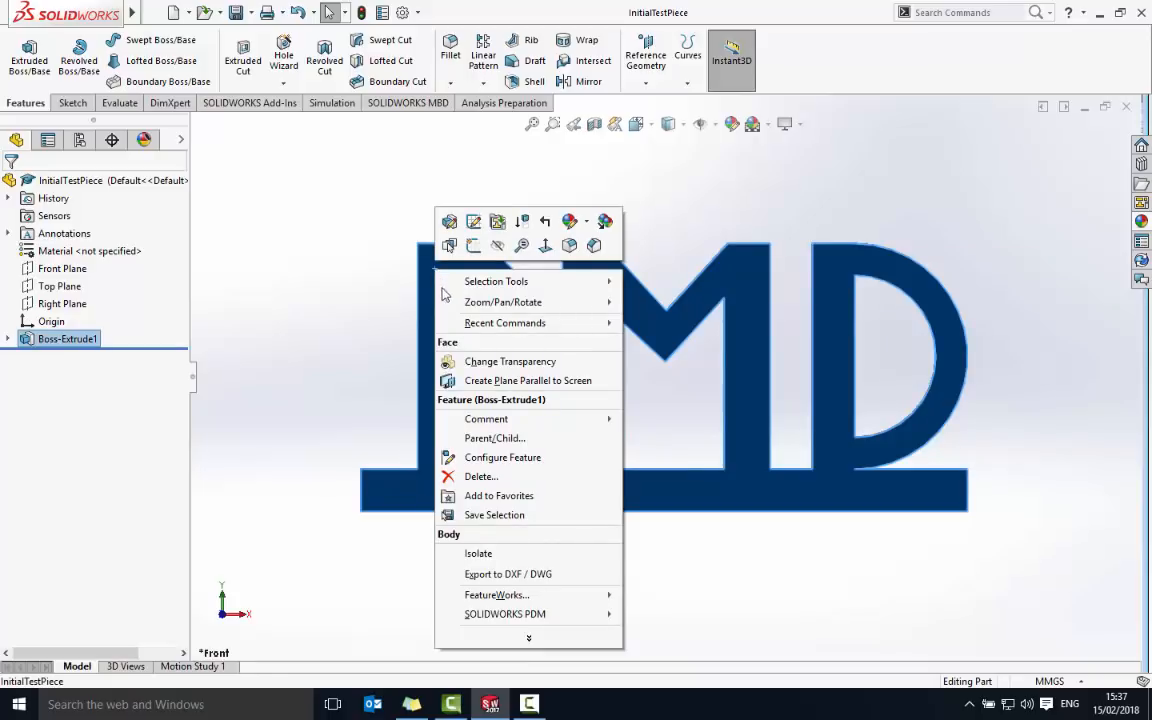
pyautogui.click(537, 575)
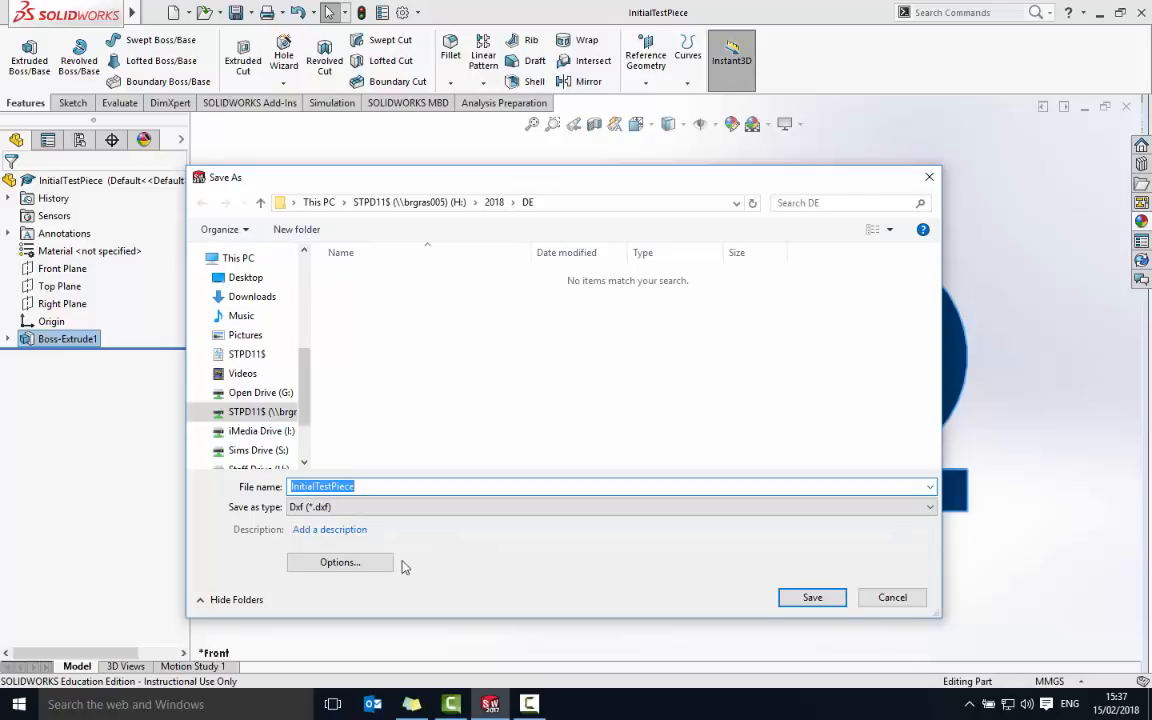
pyautogui.click(340, 563)
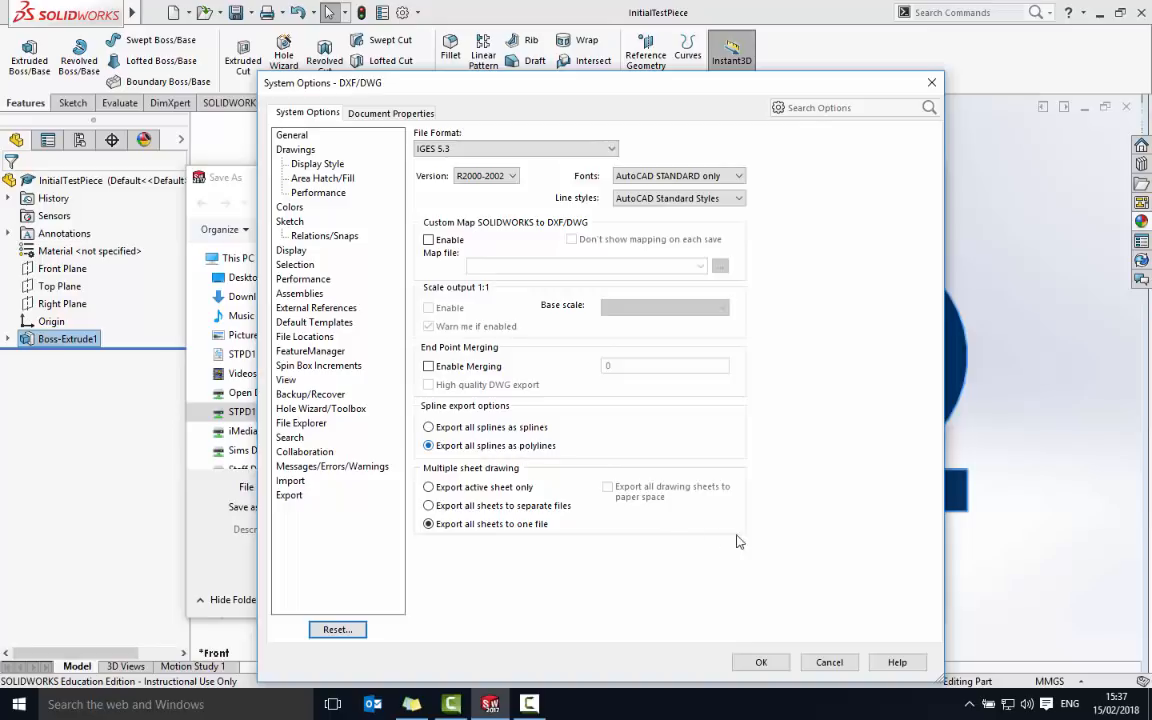
pyautogui.click(761, 663)
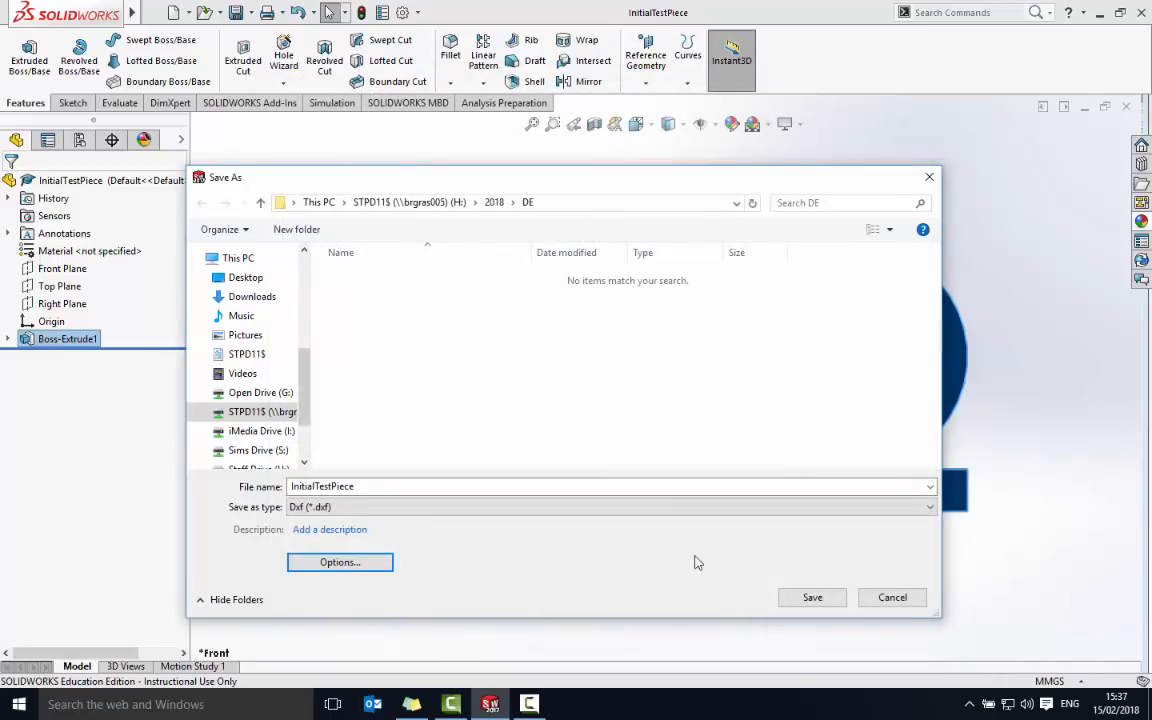
pyautogui.click(555, 494)
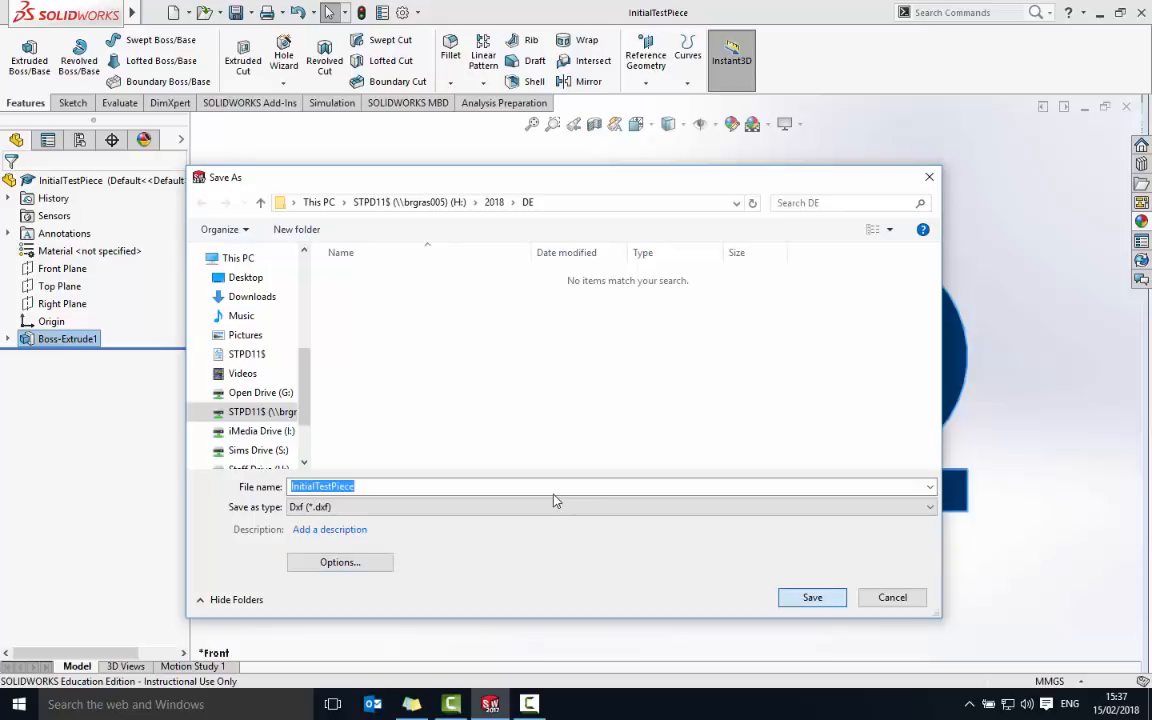
pyautogui.press('Return')
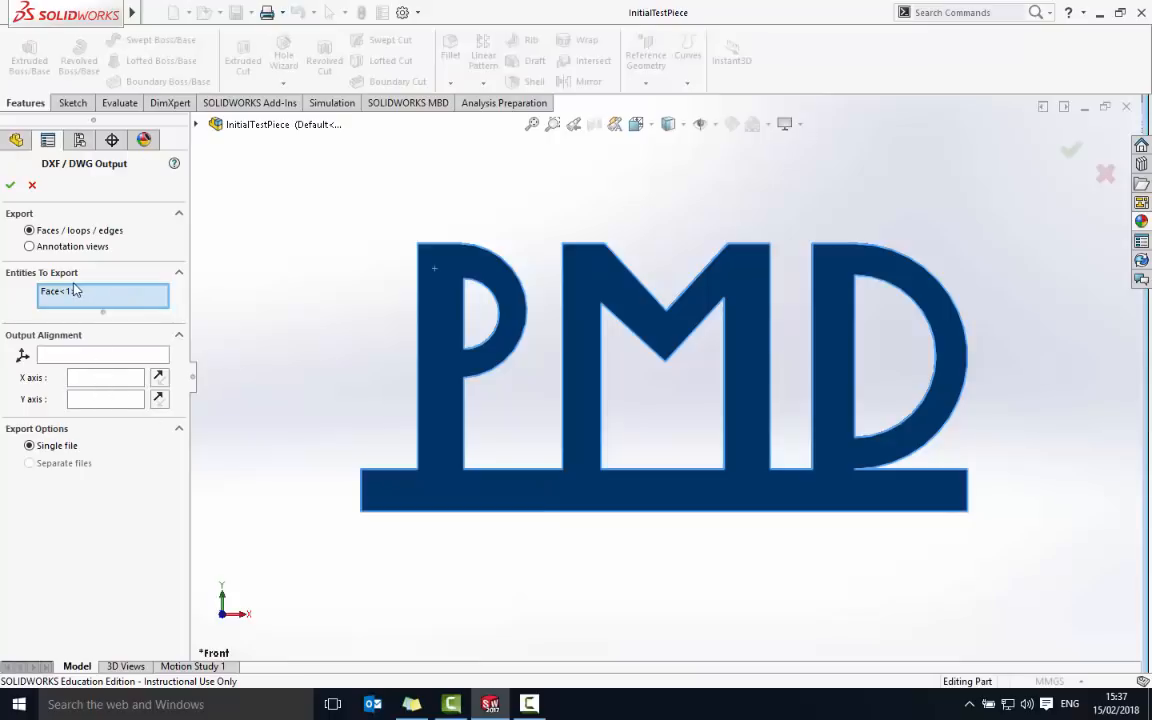
# Step: Set the DXF output to annotation views with the current view in a single file, and save the previewed outline
pyautogui.click(49, 250)
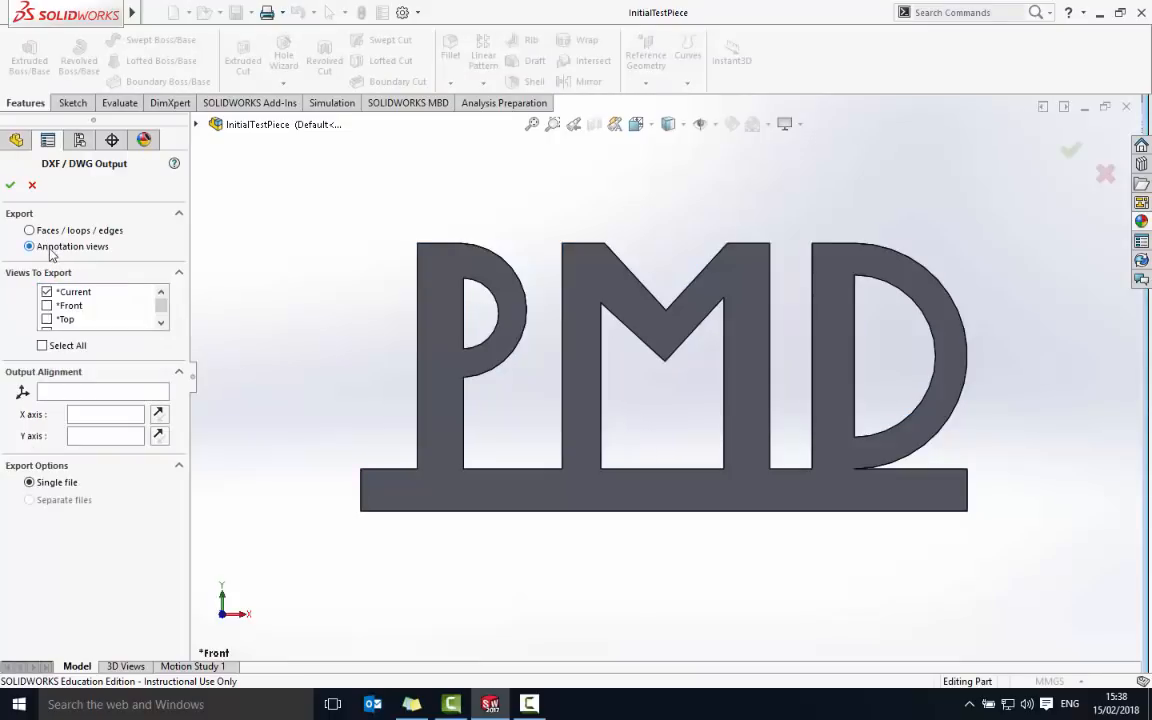
pyautogui.click(12, 188)
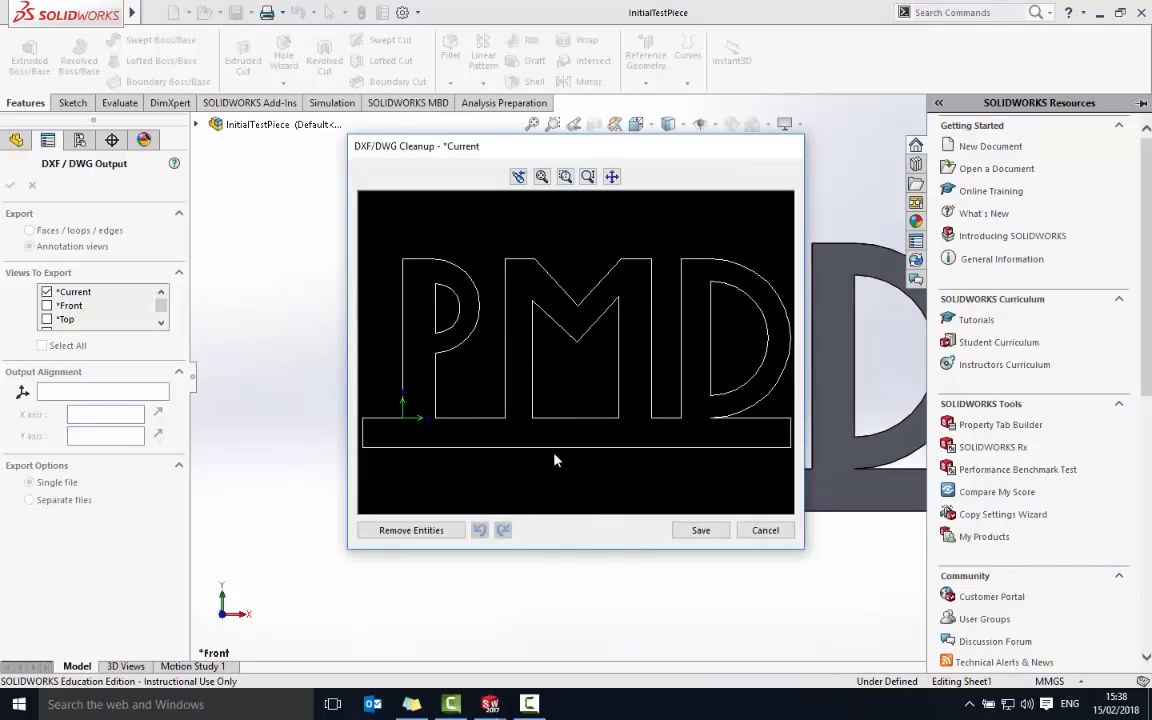
pyautogui.click(701, 531)
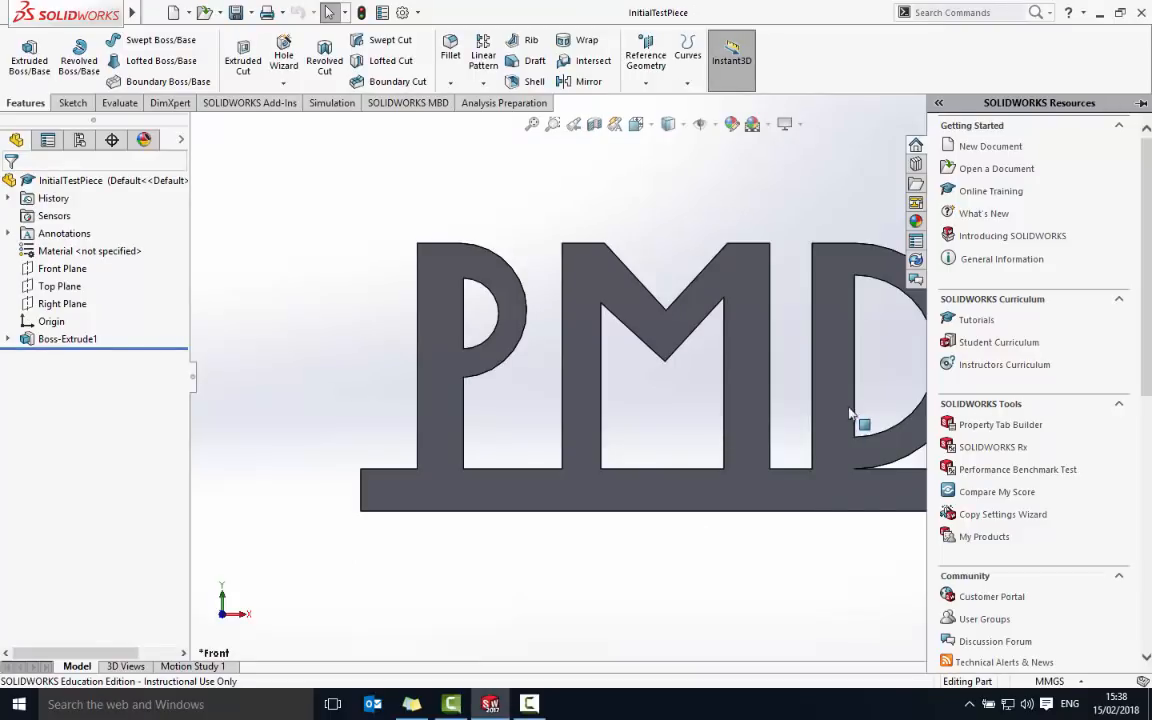
# Step: Switch to 2D Design V2 and import H:\2018\DE\InitialTestPiece.DXF in mm at 100% scale, centred and loaded as a group
pyautogui.click(1099, 13)
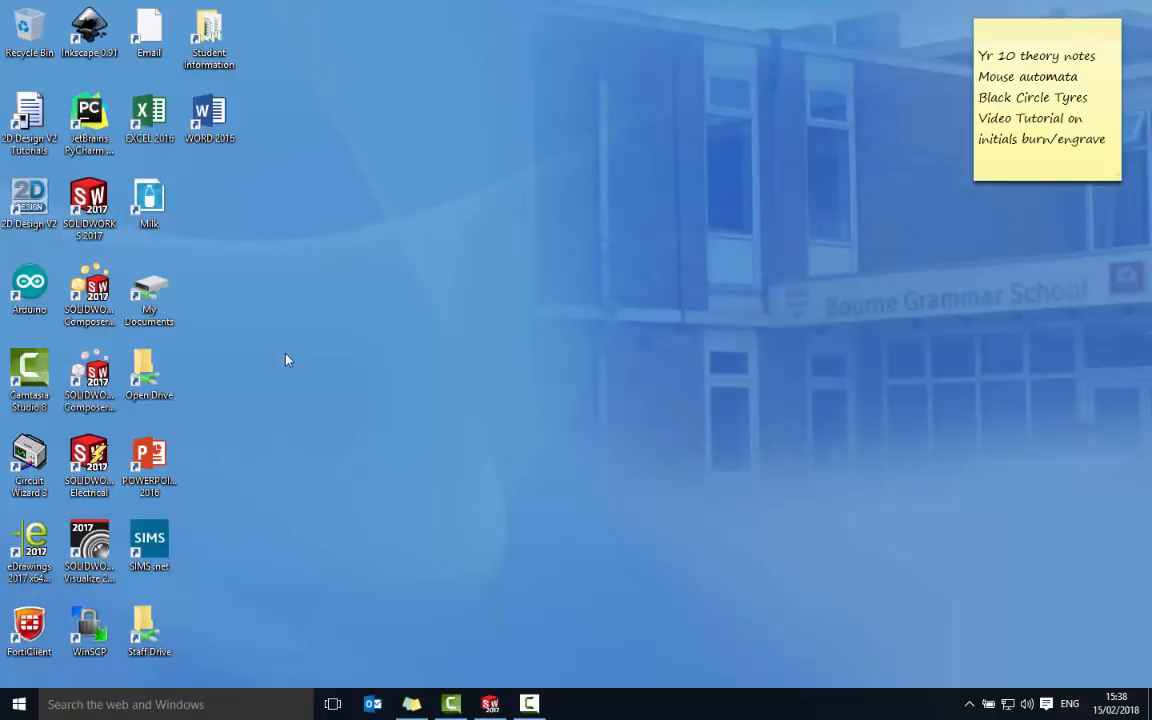
pyautogui.doubleClick(31, 202)
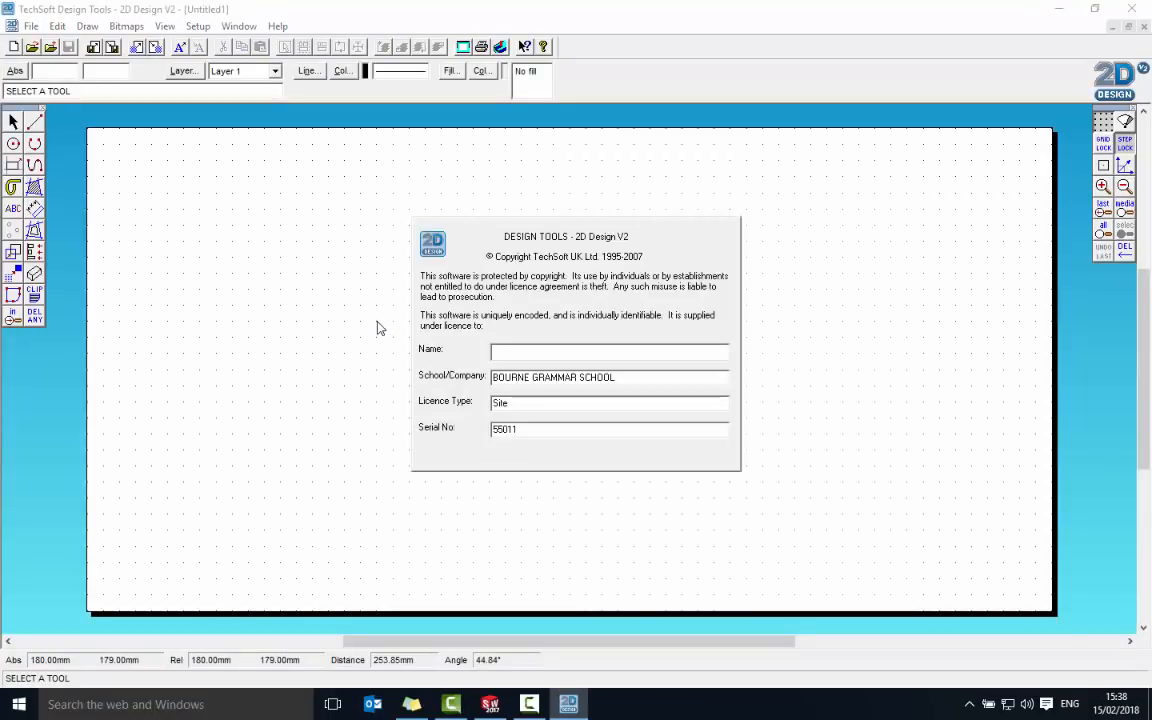
pyautogui.click(33, 27)
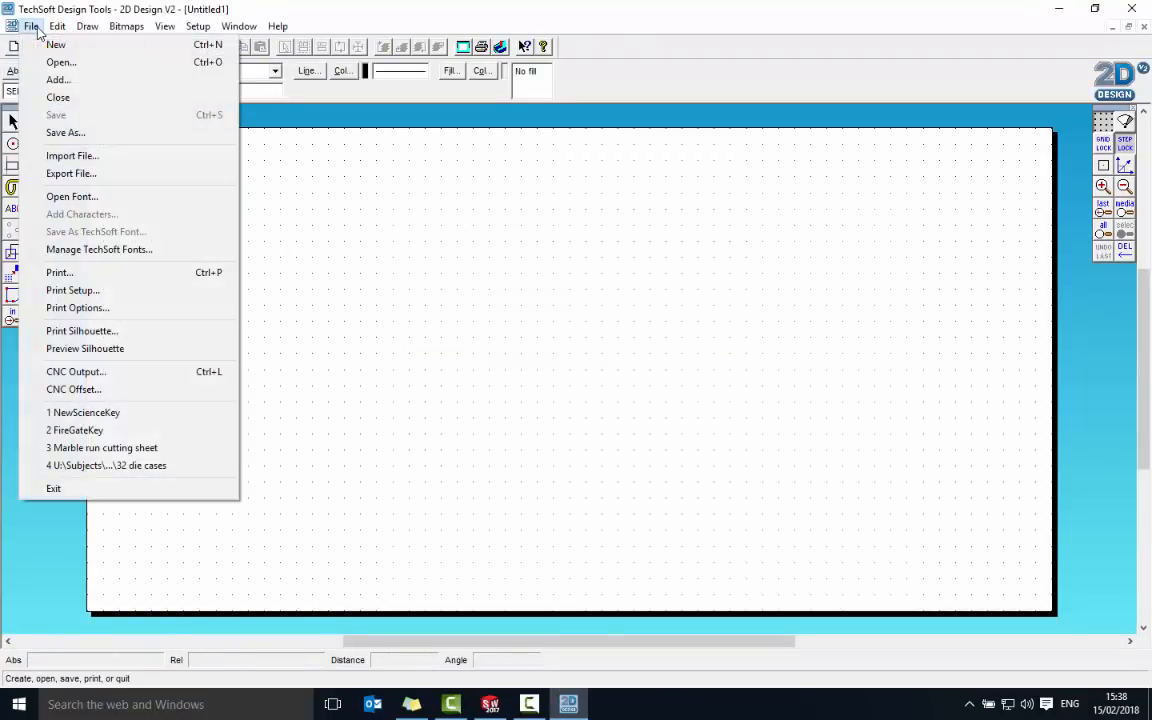
pyautogui.click(120, 160)
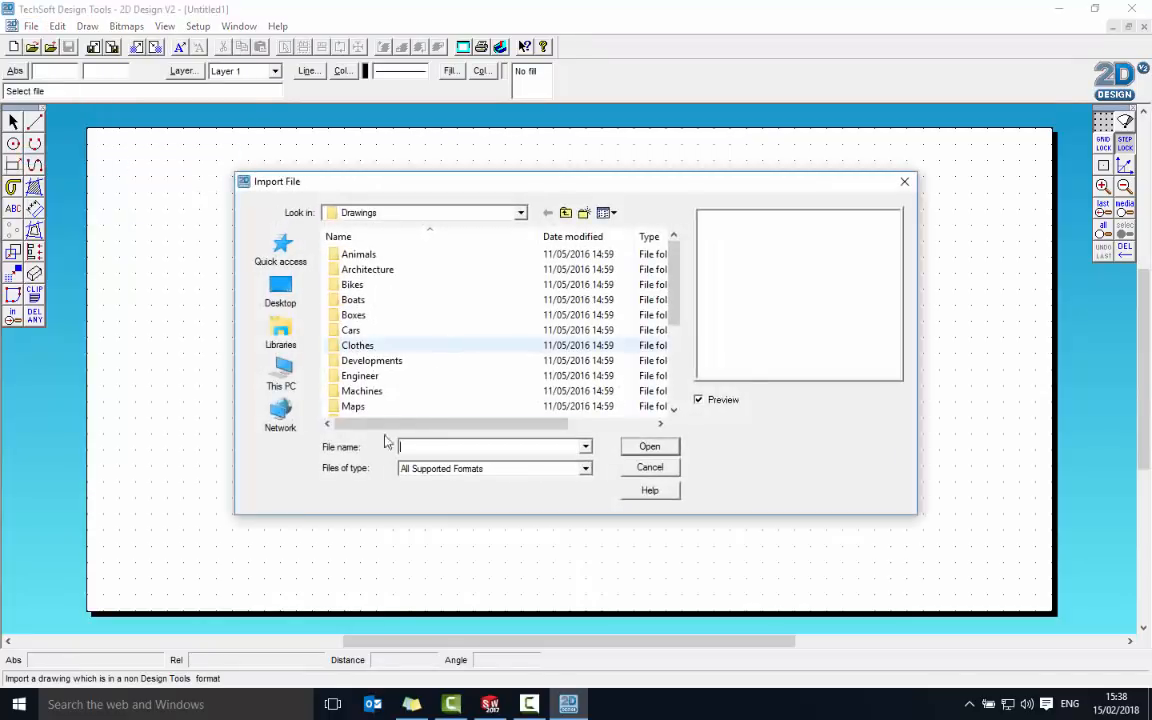
pyautogui.click(586, 448)
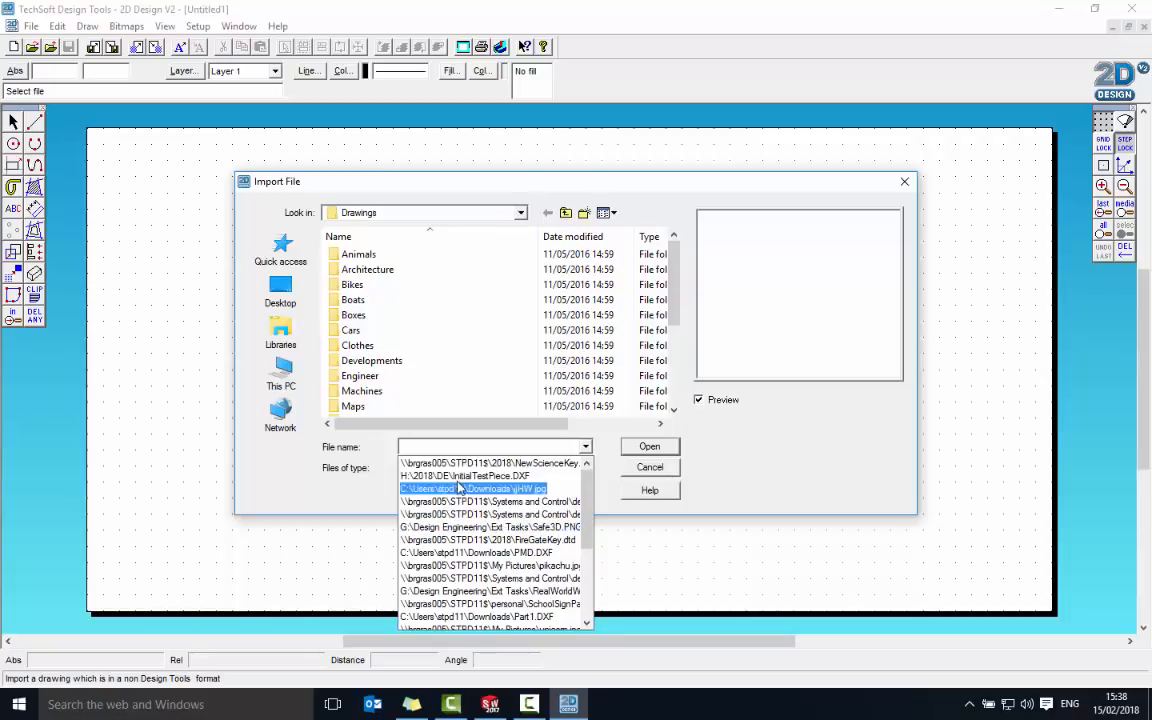
pyautogui.click(519, 477)
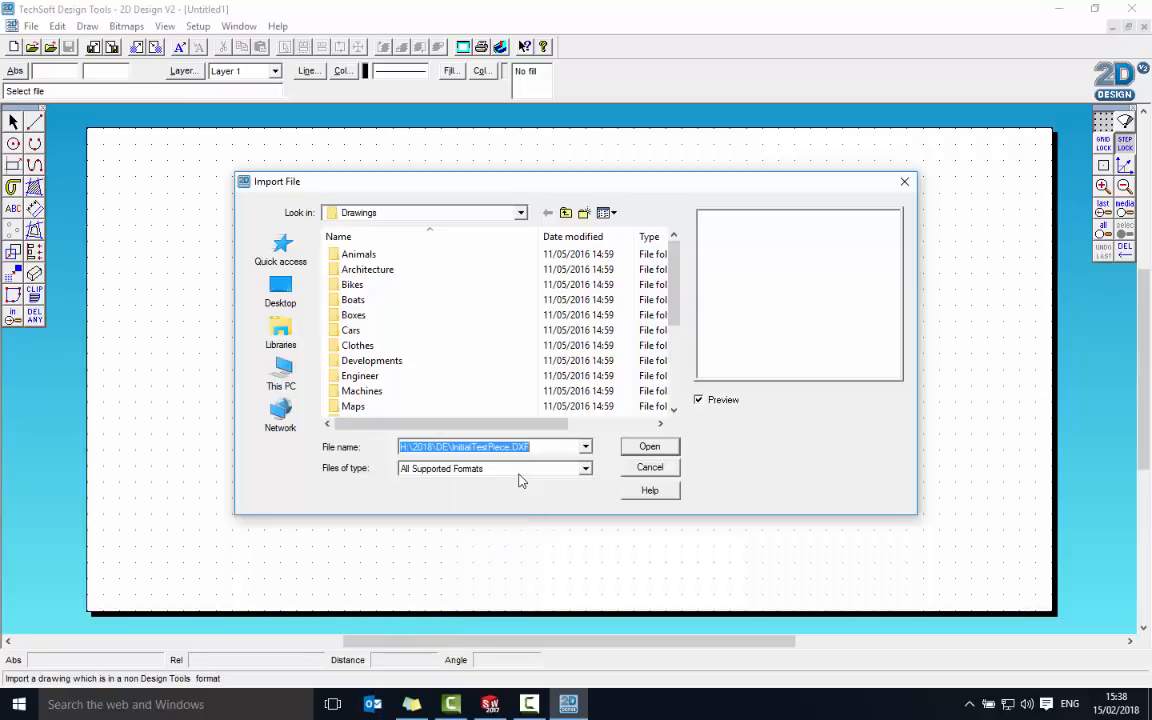
pyautogui.click(647, 448)
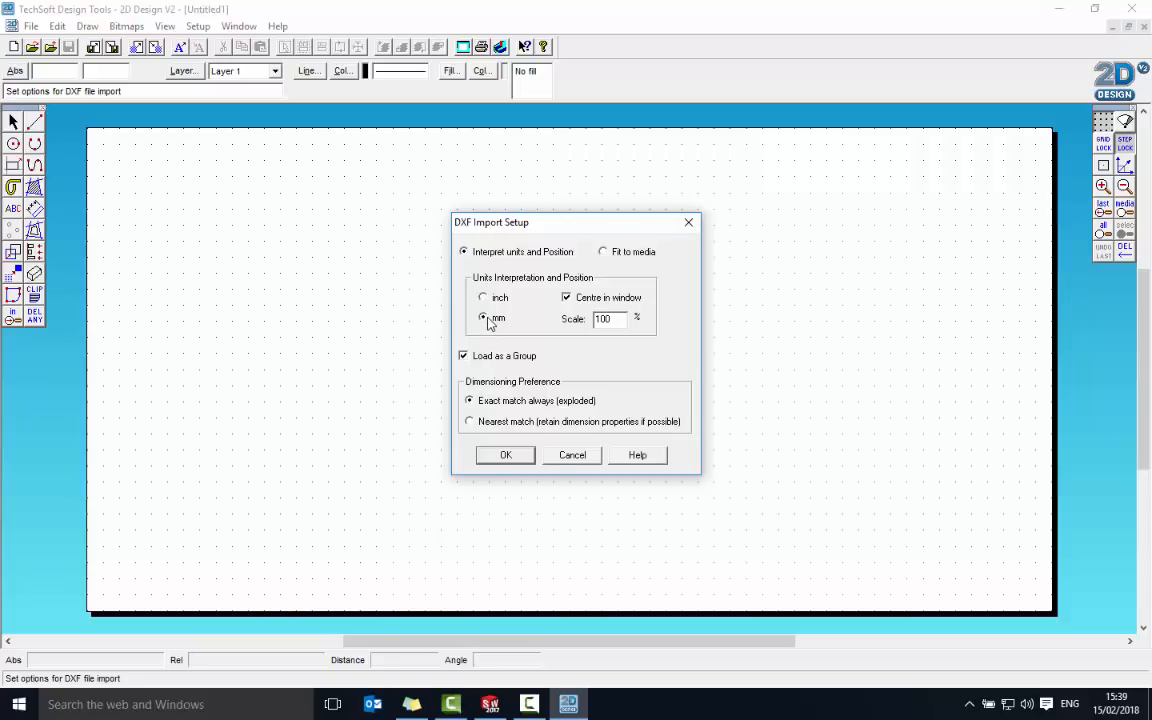
pyautogui.click(506, 456)
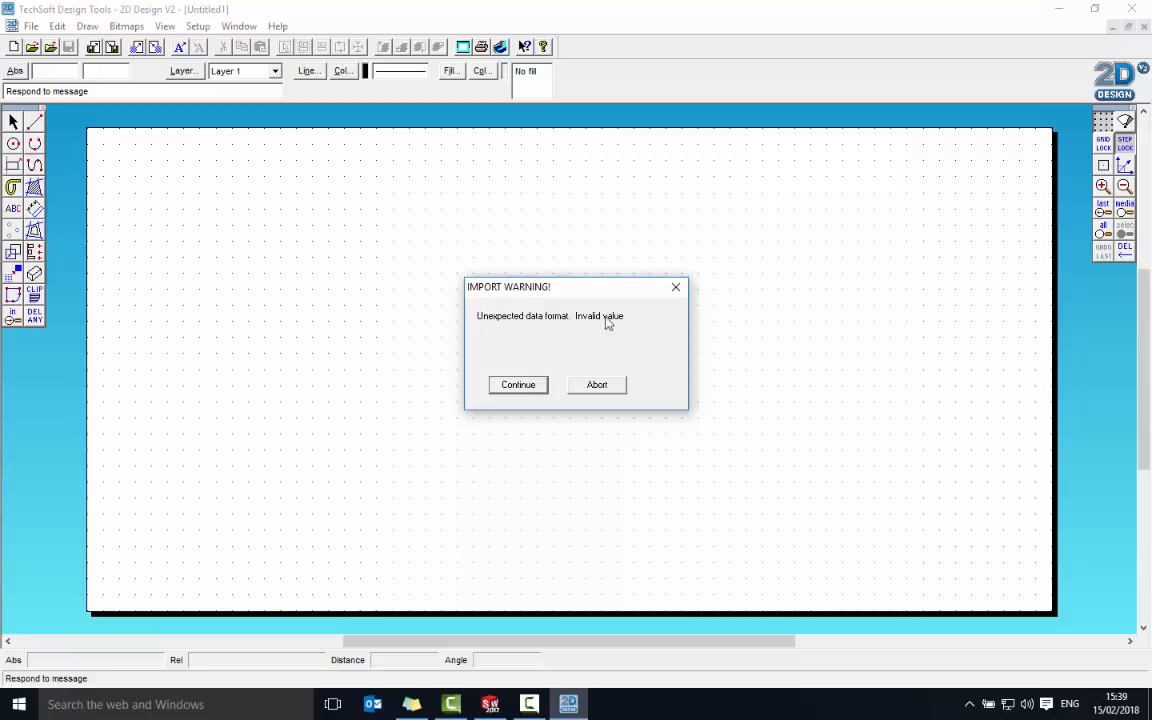
pyautogui.click(520, 386)
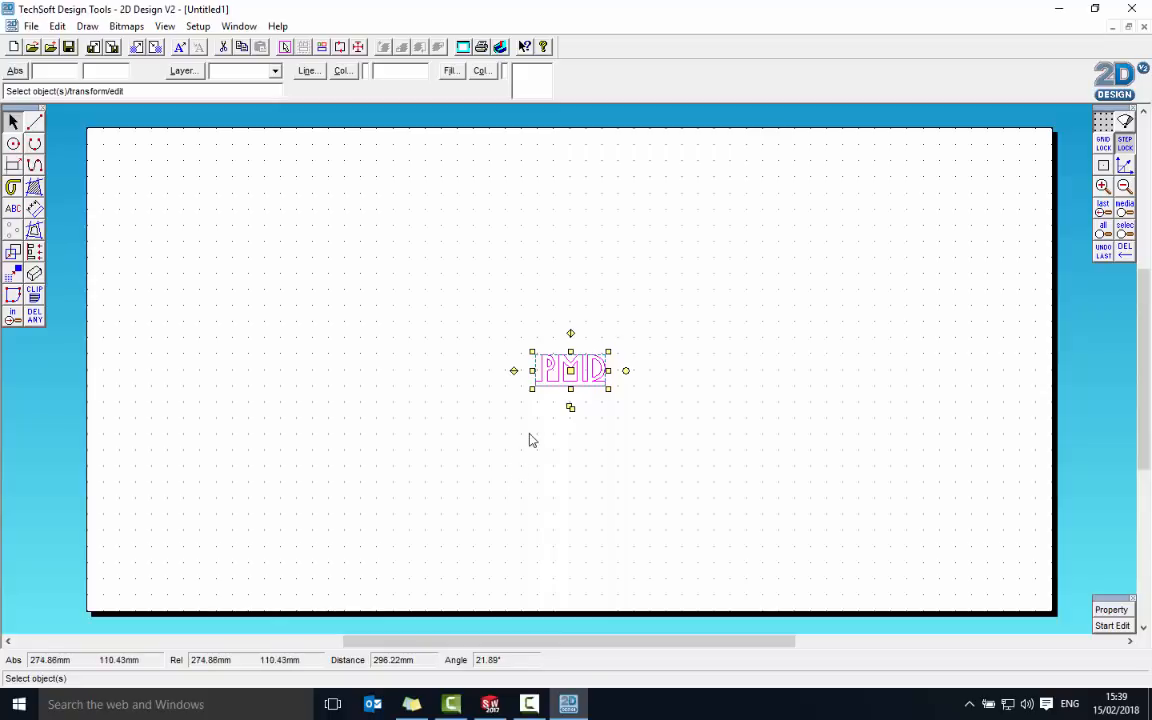
# Step: Move the imported PMD outline into the upper-left corner of the drawing sheet
pyautogui.click(530, 445)
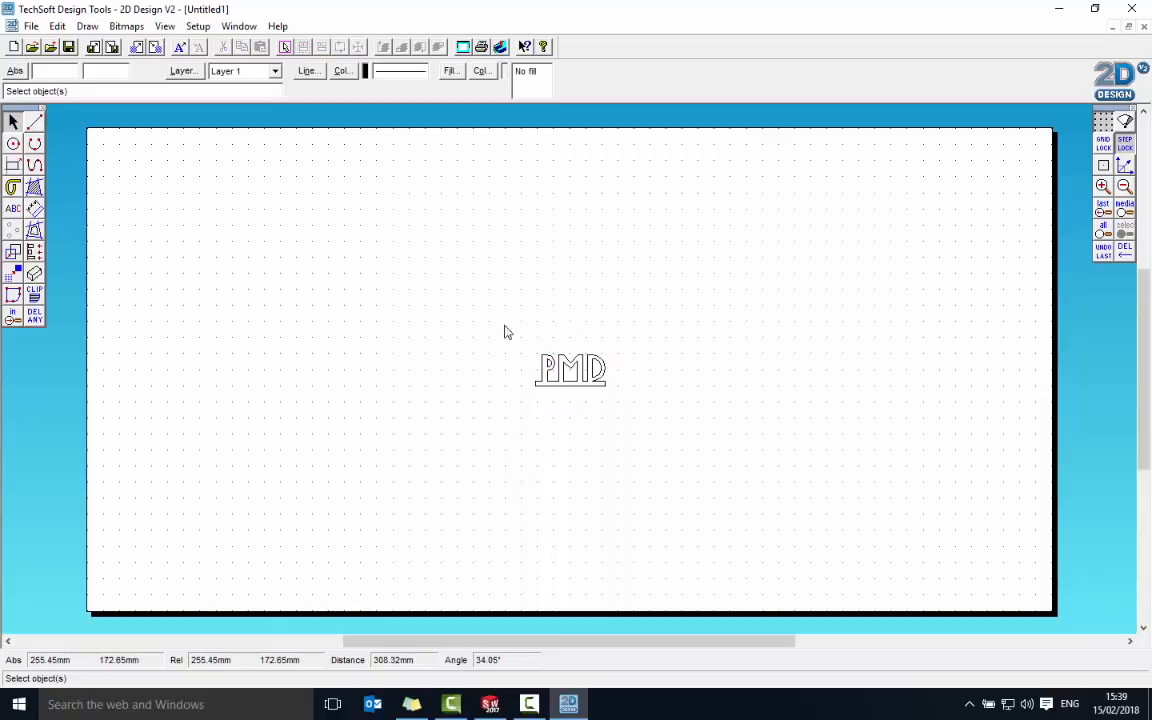
pyautogui.moveTo(514, 319); pyautogui.dragTo(670, 433)
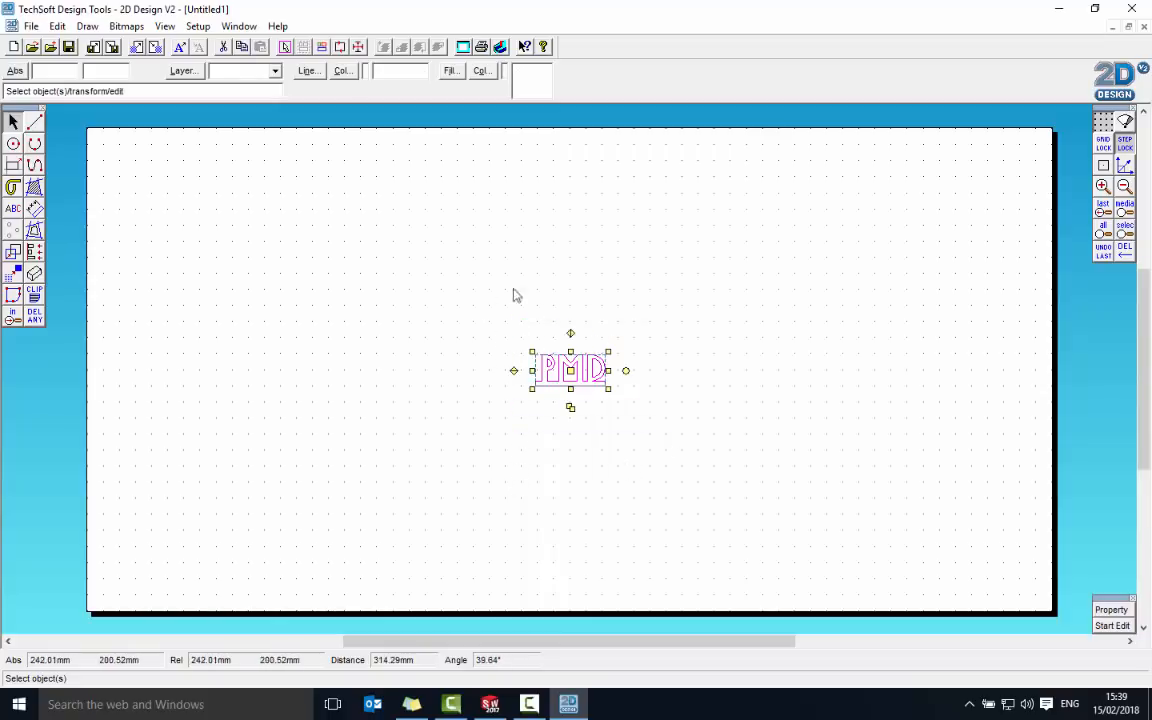
pyautogui.click(570, 370)
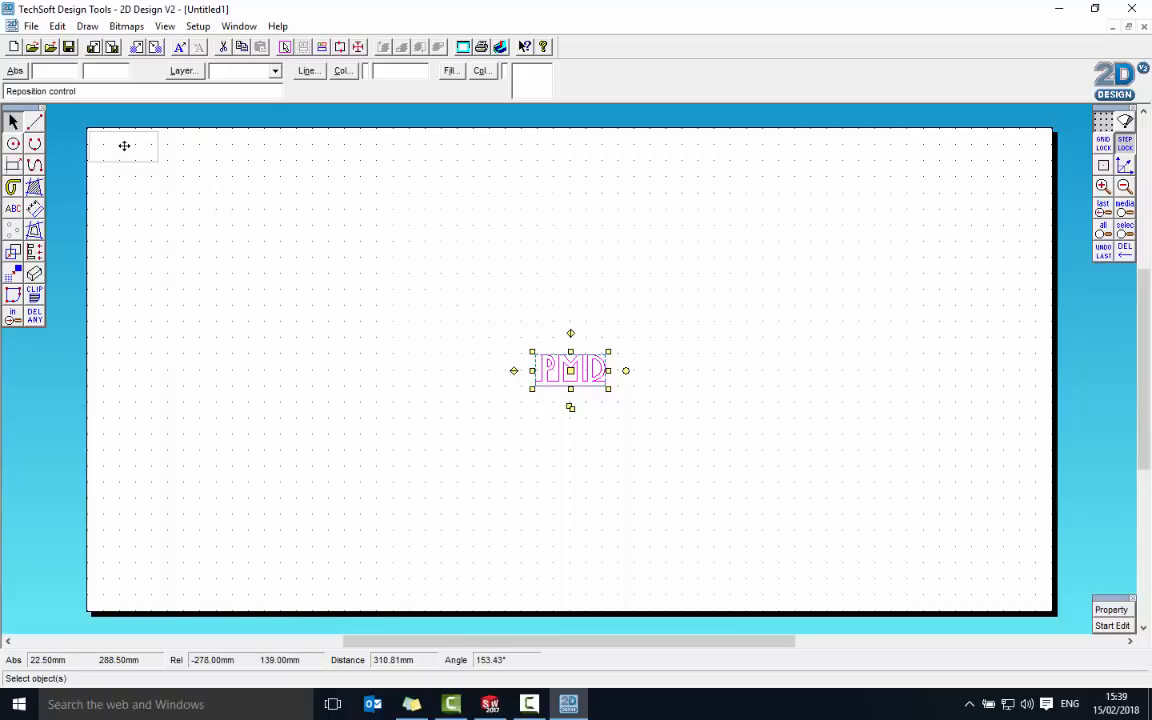
pyautogui.click(124, 146)
pyautogui.click(147, 216)
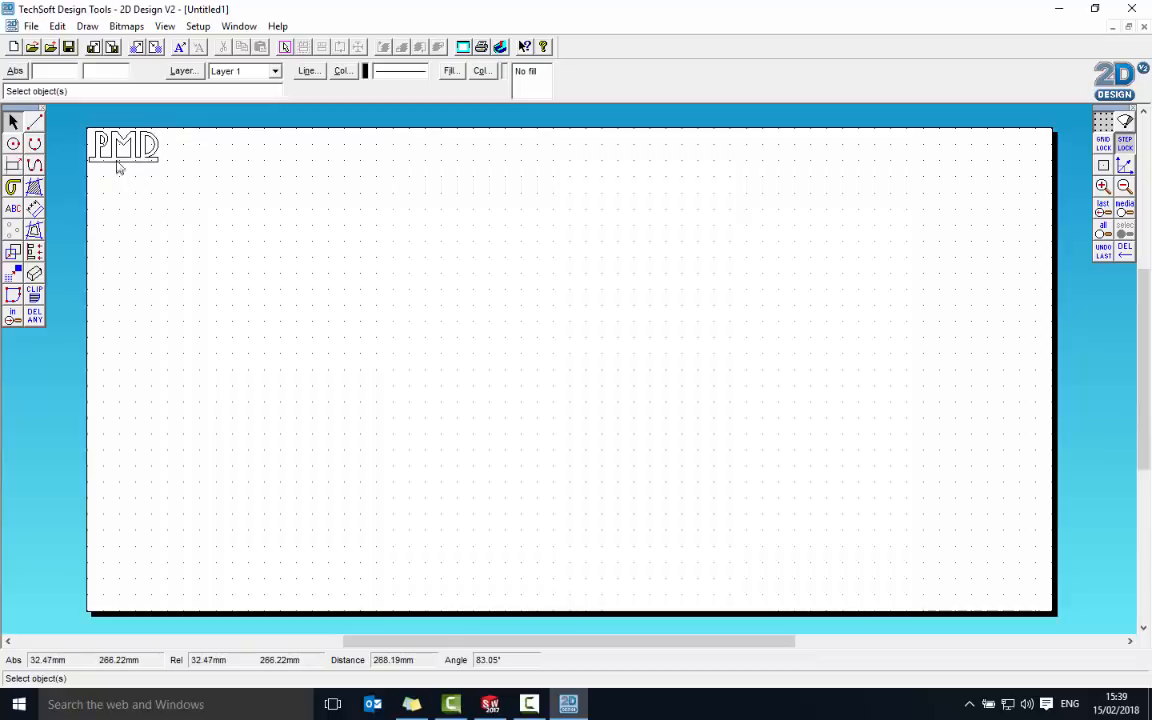
# Step: Change the line colour of the whole PMD outline to the custom red
pyautogui.moveTo(78, 120); pyautogui.dragTo(175, 186)
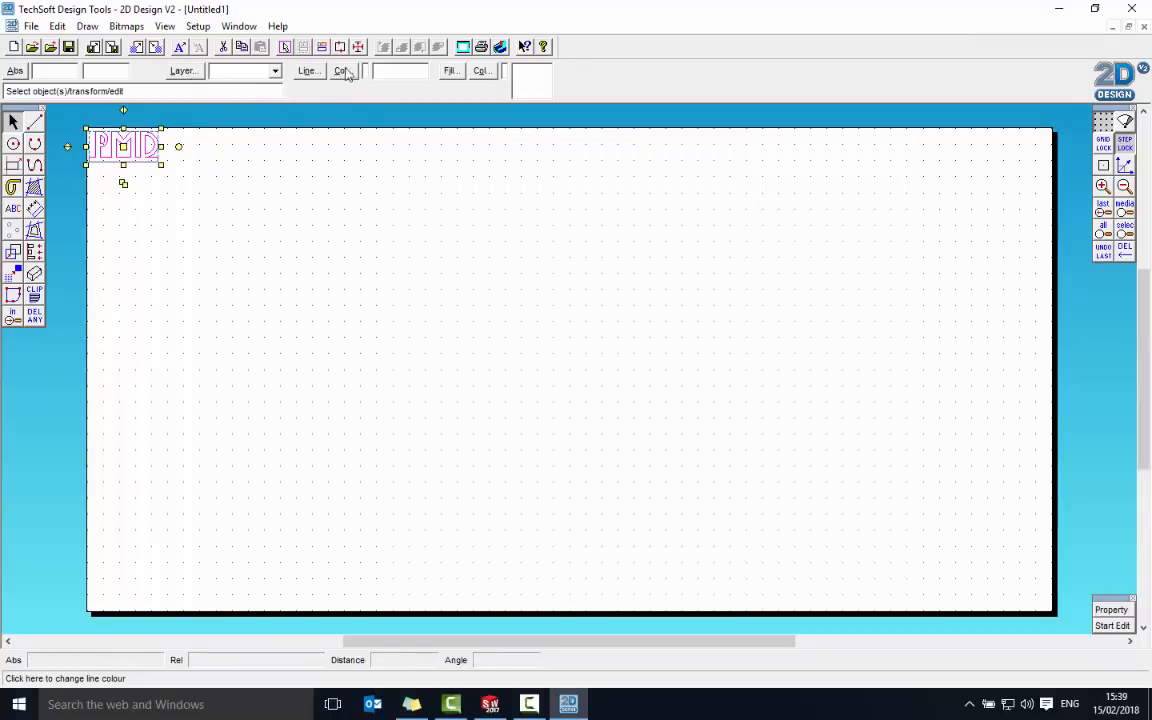
pyautogui.click(342, 73)
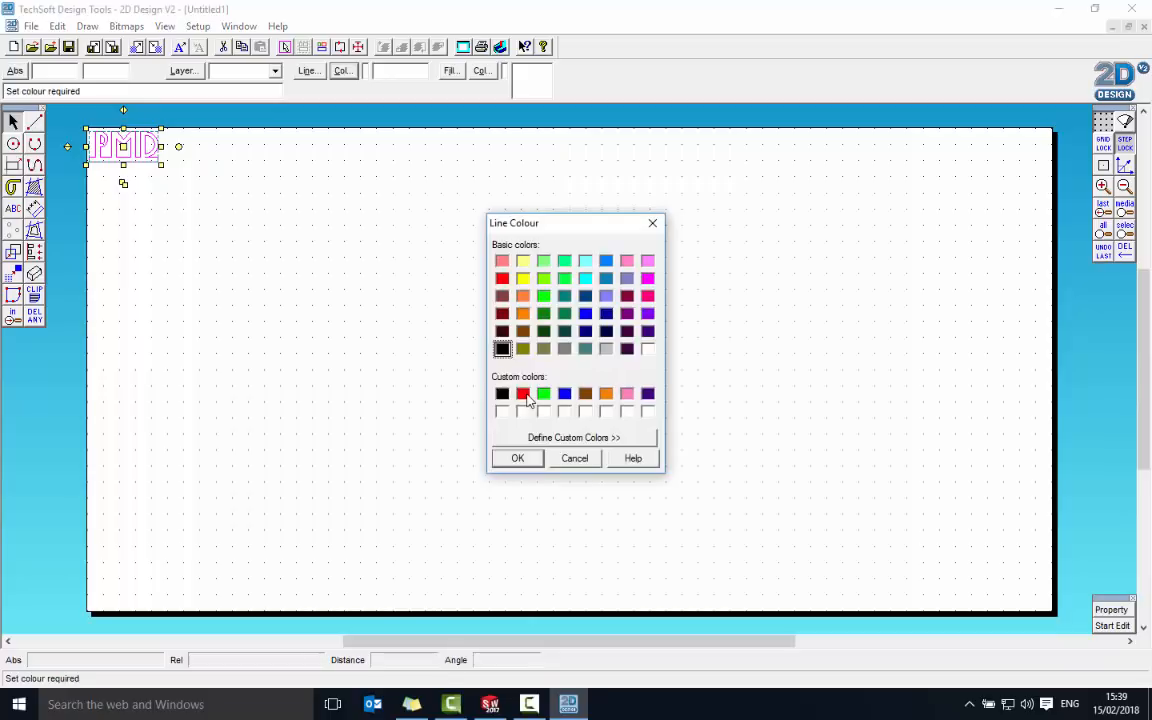
pyautogui.click(523, 395)
pyautogui.click(517, 459)
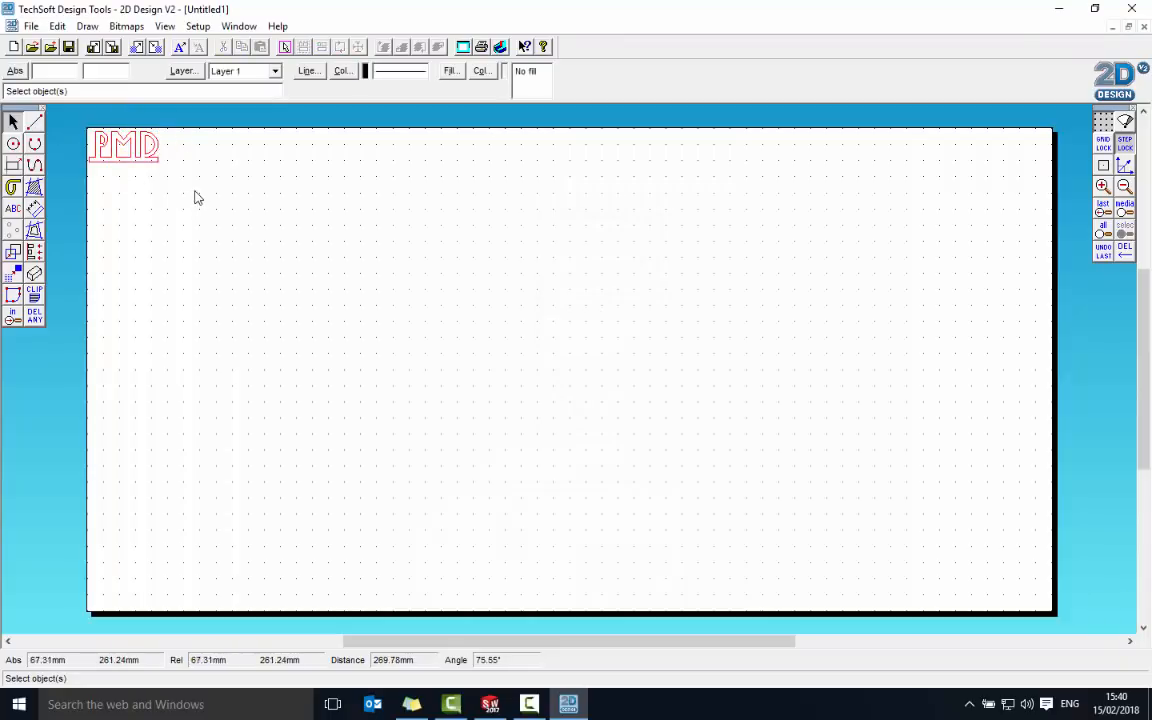
# Step: Draw a single tool-path contour inside the red PMD outline, replacing the default contour spacing
pyautogui.click(1103, 187)
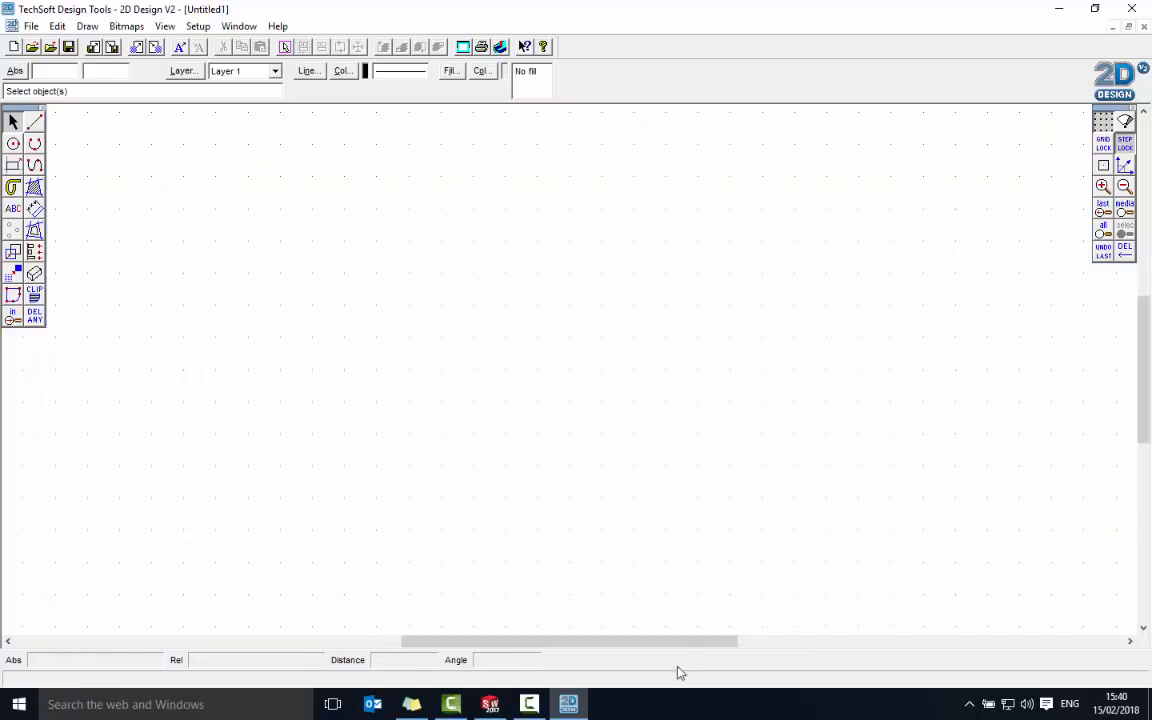
pyautogui.moveTo(689, 641); pyautogui.dragTo(483, 641)
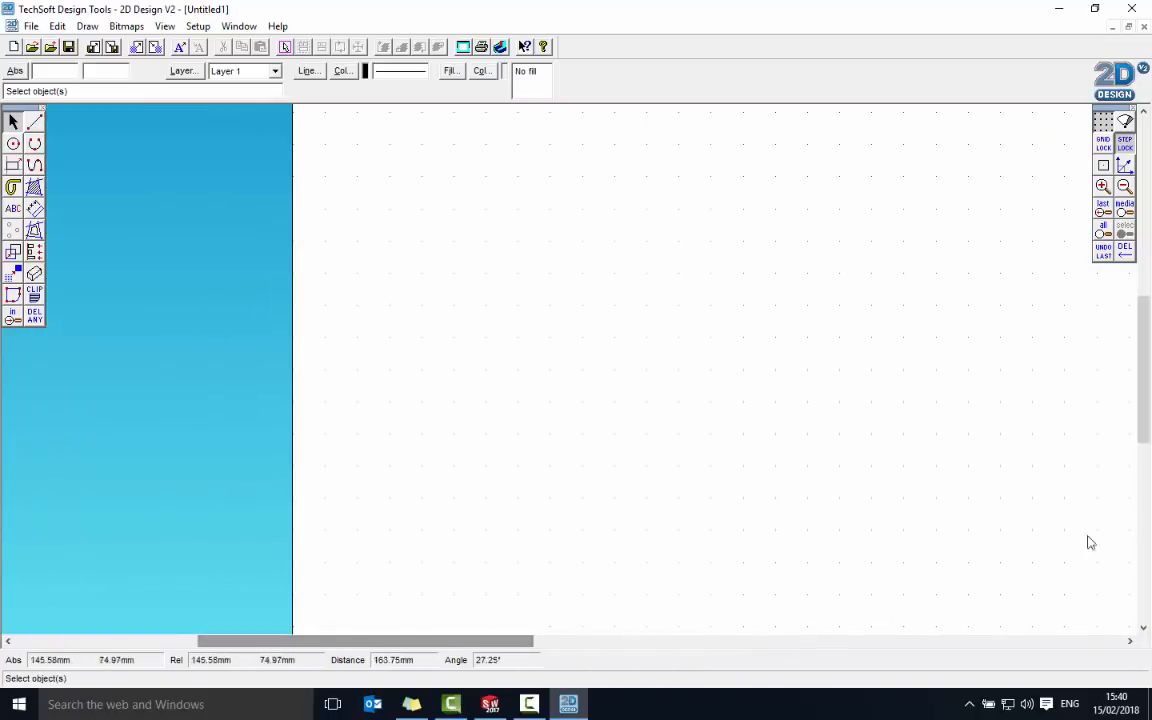
pyautogui.moveTo(1145, 440)
pyautogui.mouseDown()
pyautogui.moveTo(1150, 335)
pyautogui.moveTo(1148, 360)
pyautogui.mouseUp()
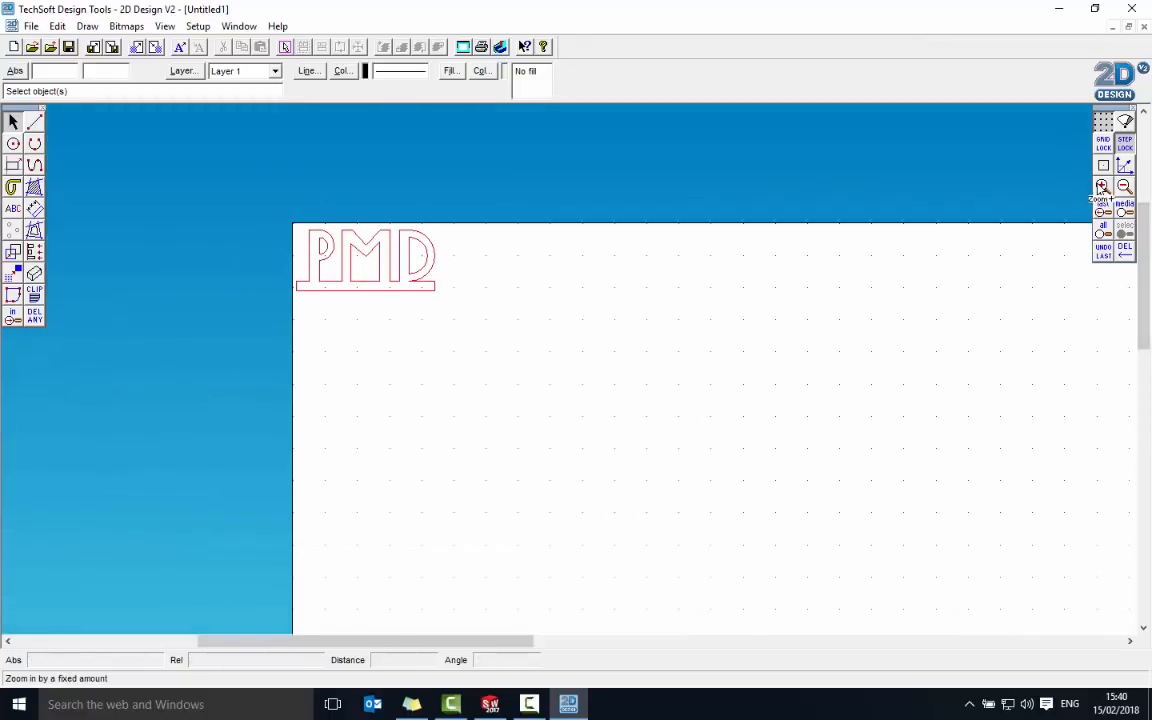
pyautogui.click(1100, 187)
pyautogui.moveTo(1145, 290); pyautogui.dragTo(1145, 240)
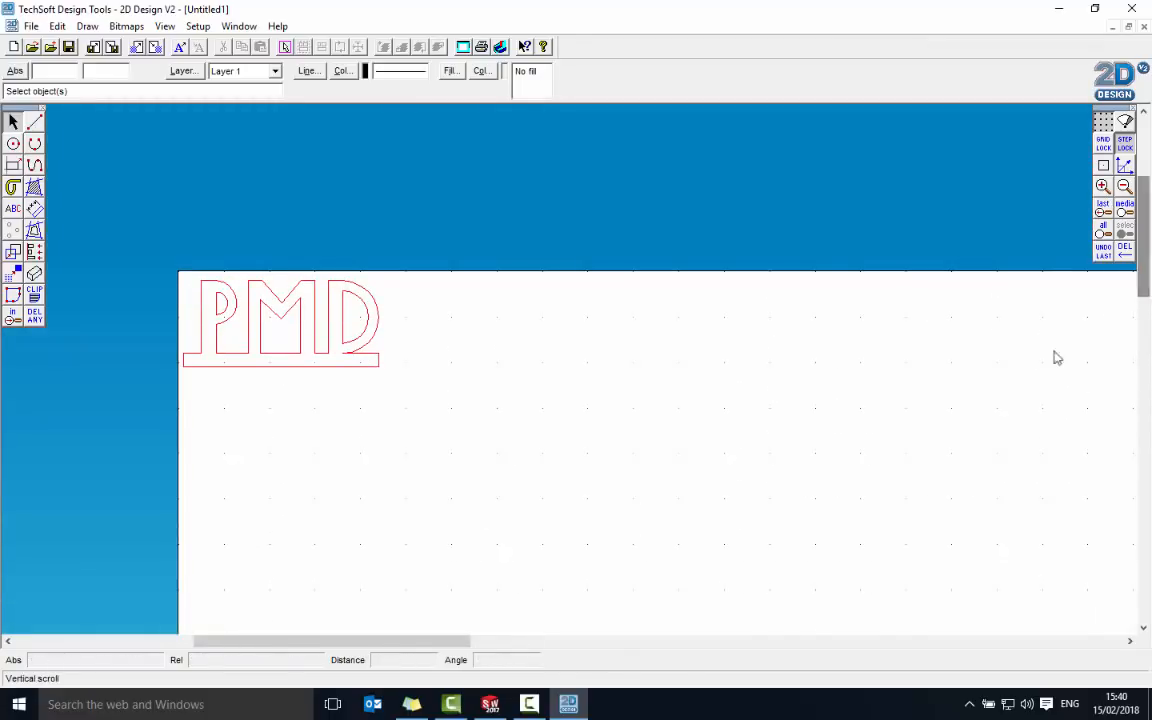
pyautogui.moveTo(391, 641); pyautogui.dragTo(368, 641)
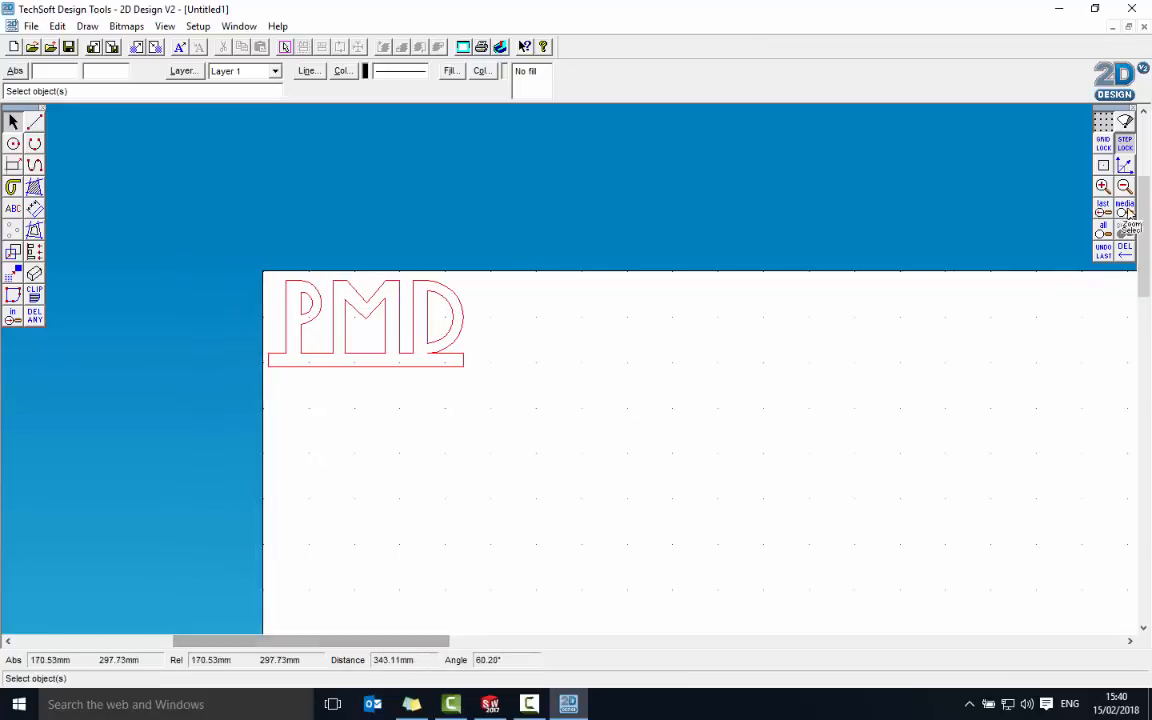
pyautogui.click(1102, 187)
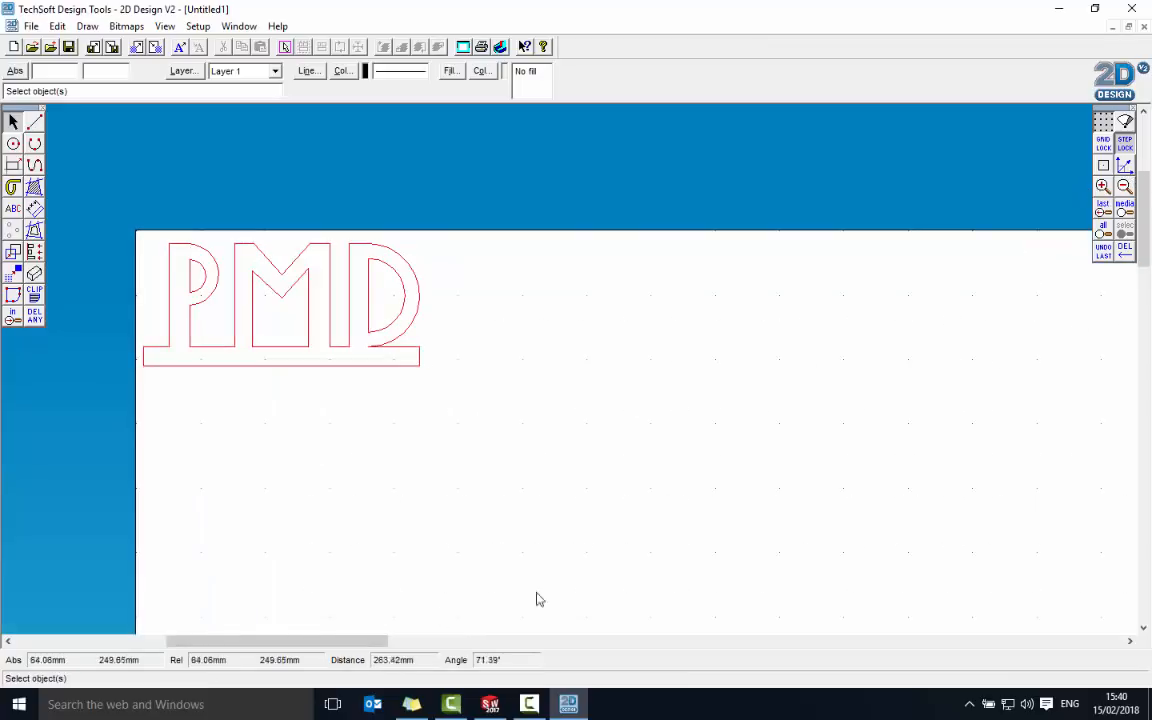
pyautogui.moveTo(378, 640)
pyautogui.mouseDown()
pyautogui.moveTo(237, 642)
pyautogui.moveTo(257, 641)
pyautogui.mouseUp()
pyautogui.click(1102, 187)
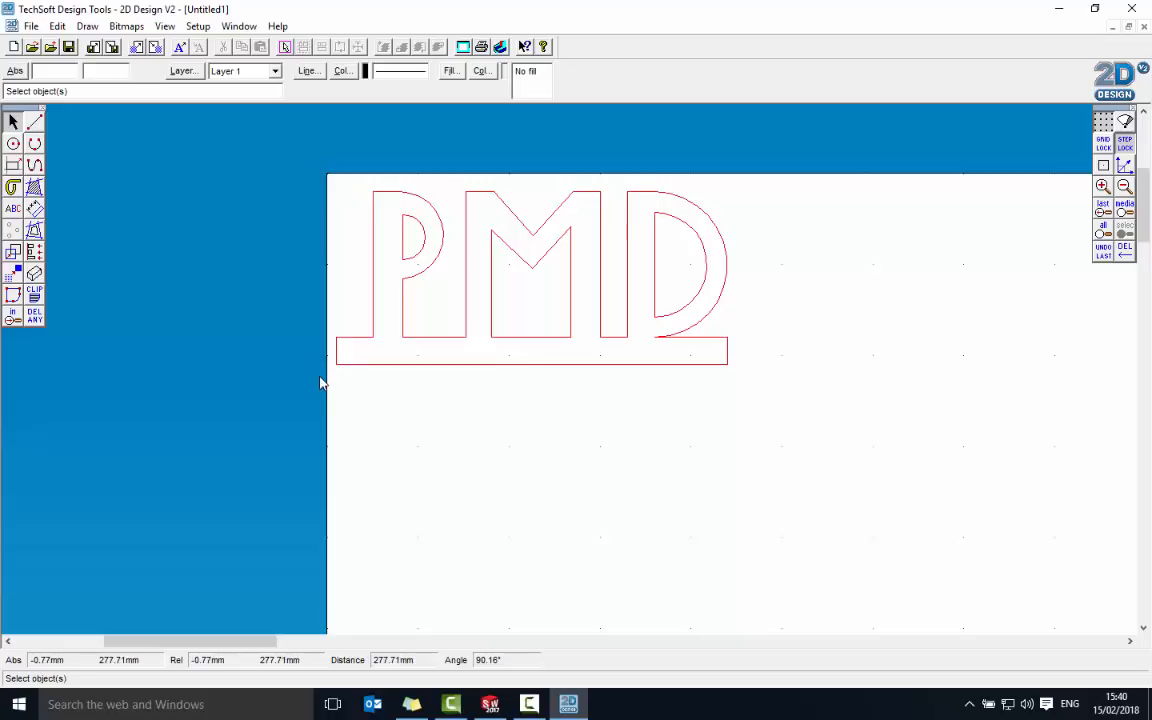
pyautogui.click(34, 229)
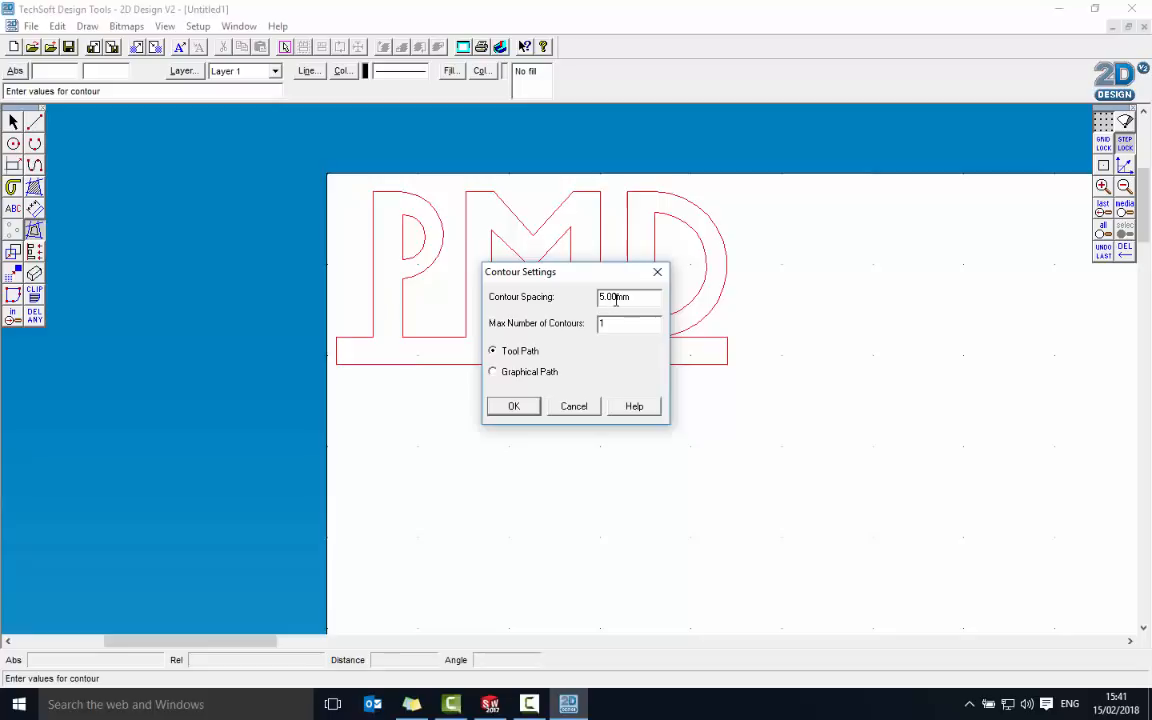
pyautogui.moveTo(616, 297); pyautogui.dragTo(580, 297)
pyautogui.write('1.')
pyautogui.click(526, 408)
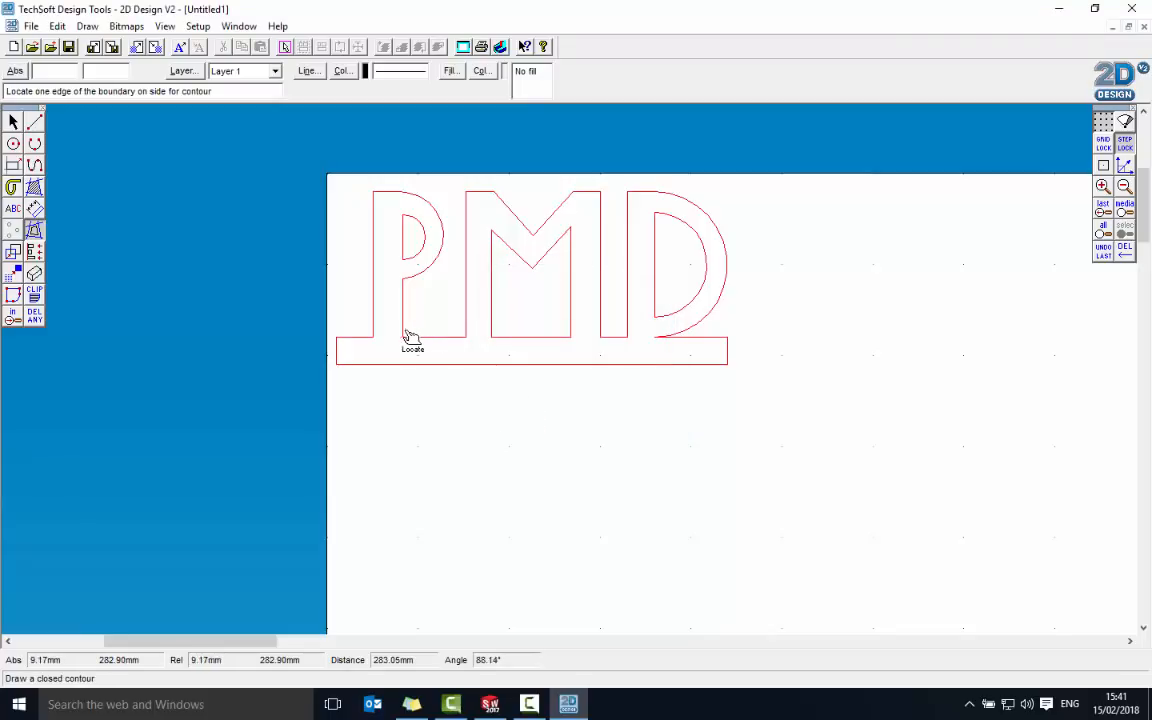
pyautogui.click(378, 320)
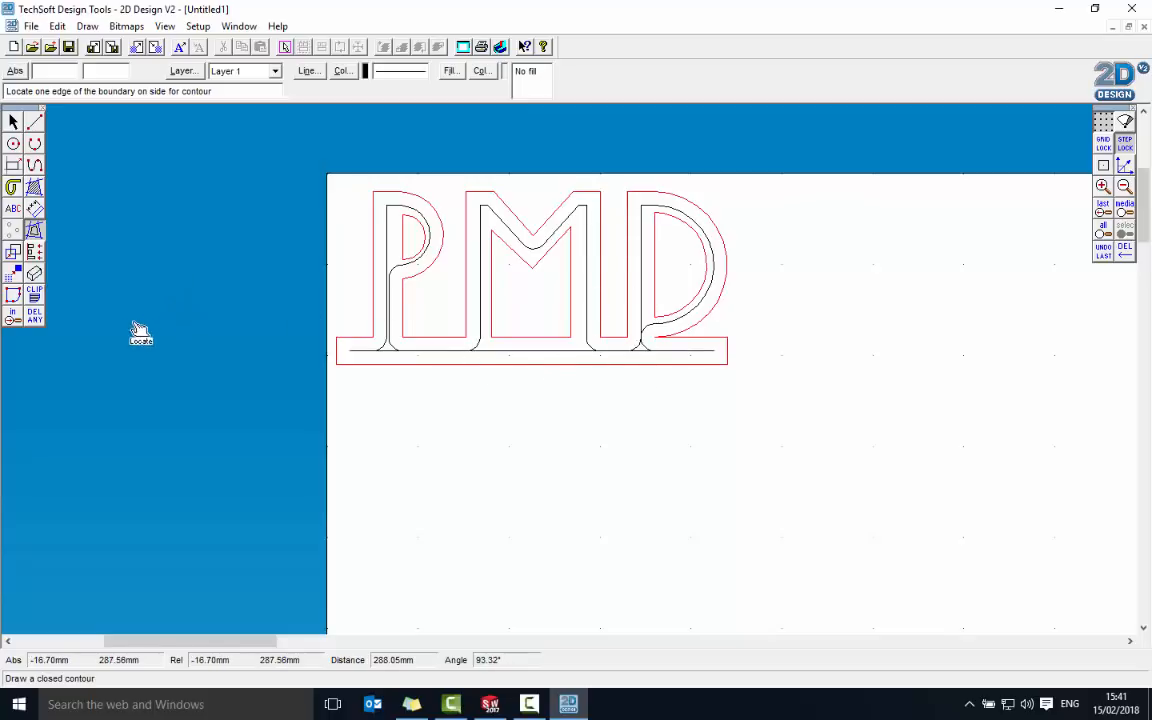
# Step: Delete the parts of the contour's straight base line that run across the bottoms of the P, M and D
pyautogui.click(35, 317)
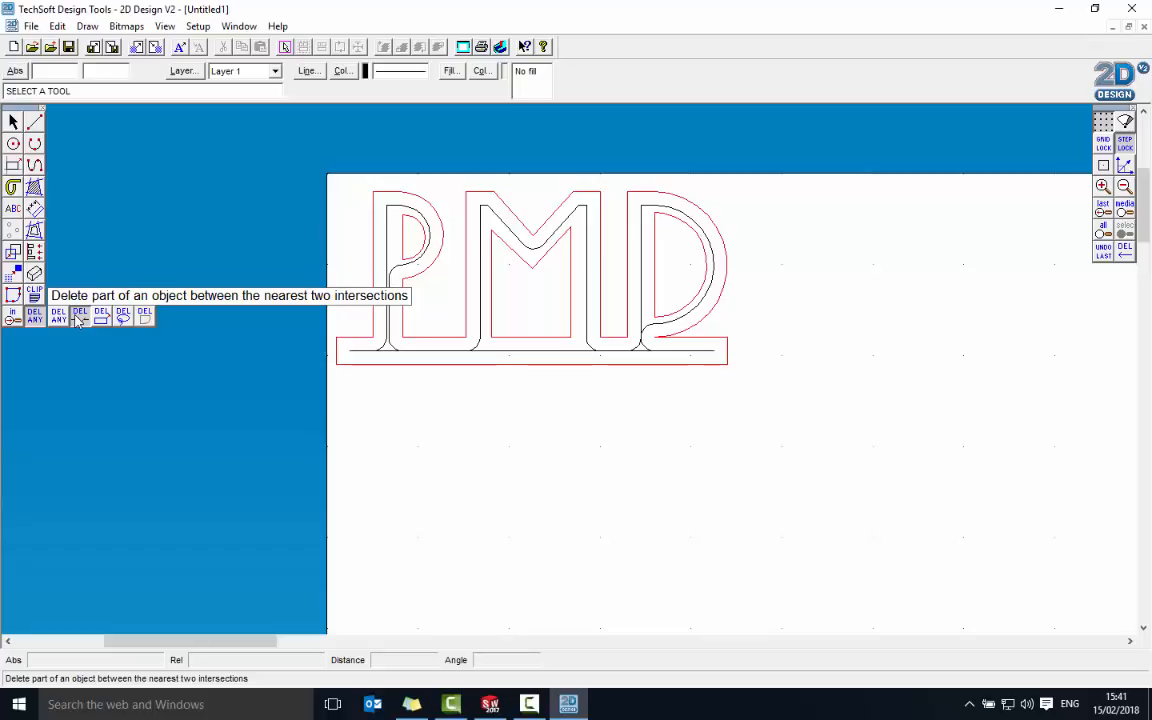
pyautogui.click(79, 318)
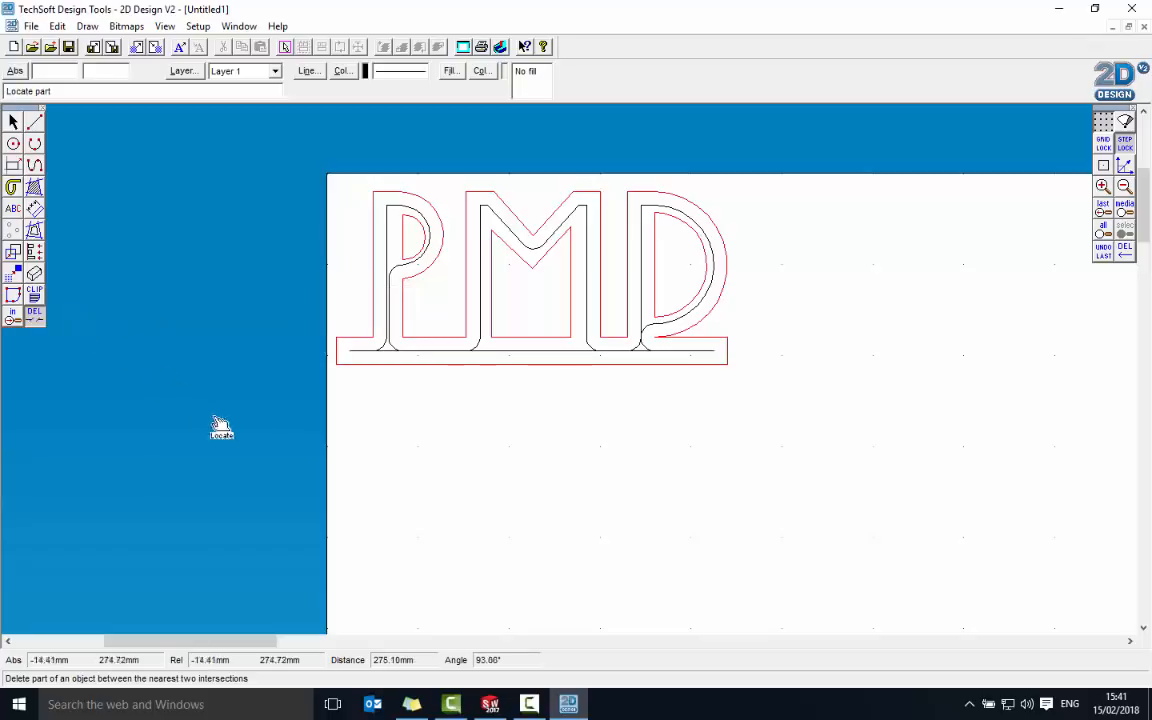
pyautogui.click(389, 353)
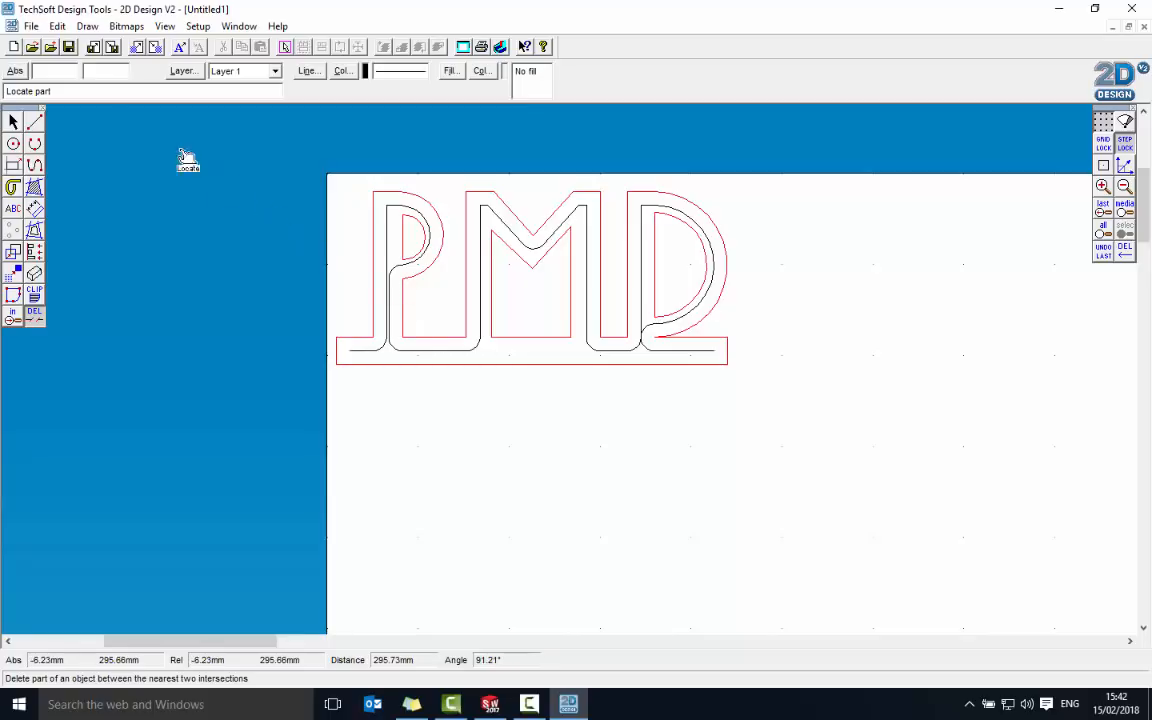
# Step: Save the drawing as Initial Test Piece in Design Tools Draw format in the 2018\DE folder
pyautogui.click(31, 26)
pyautogui.click(65, 132)
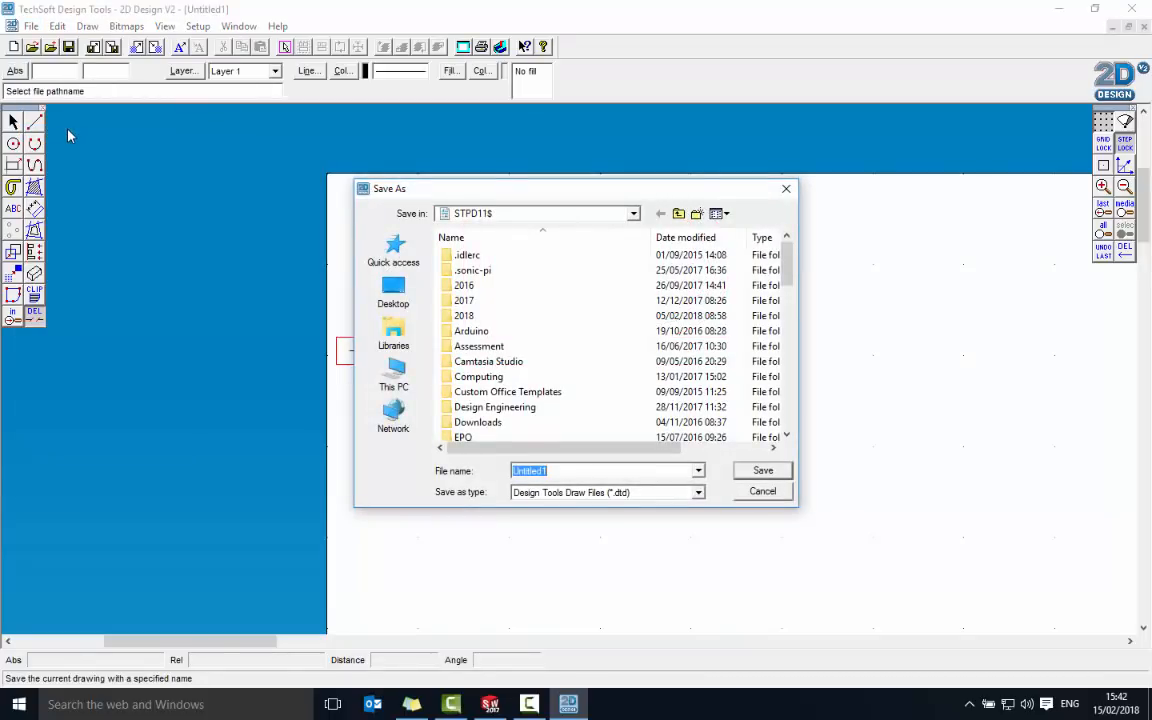
pyautogui.press('BackSpace')
pyautogui.doubleClick(464, 315)
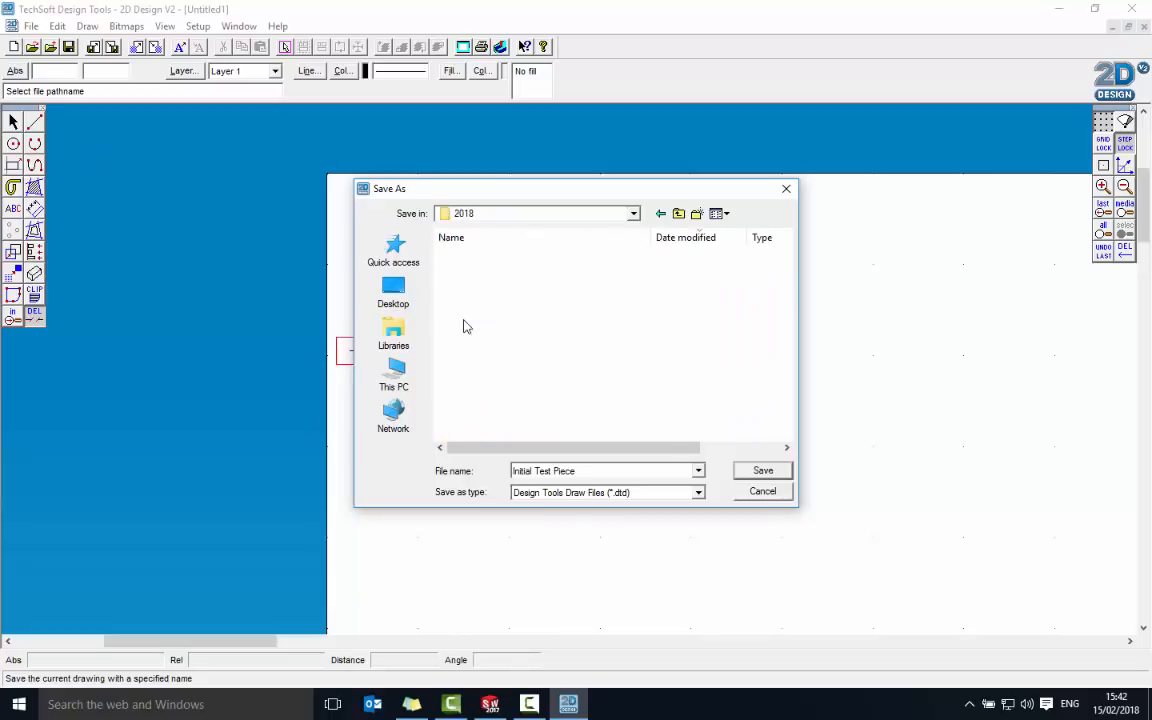
pyautogui.doubleClick(473, 345)
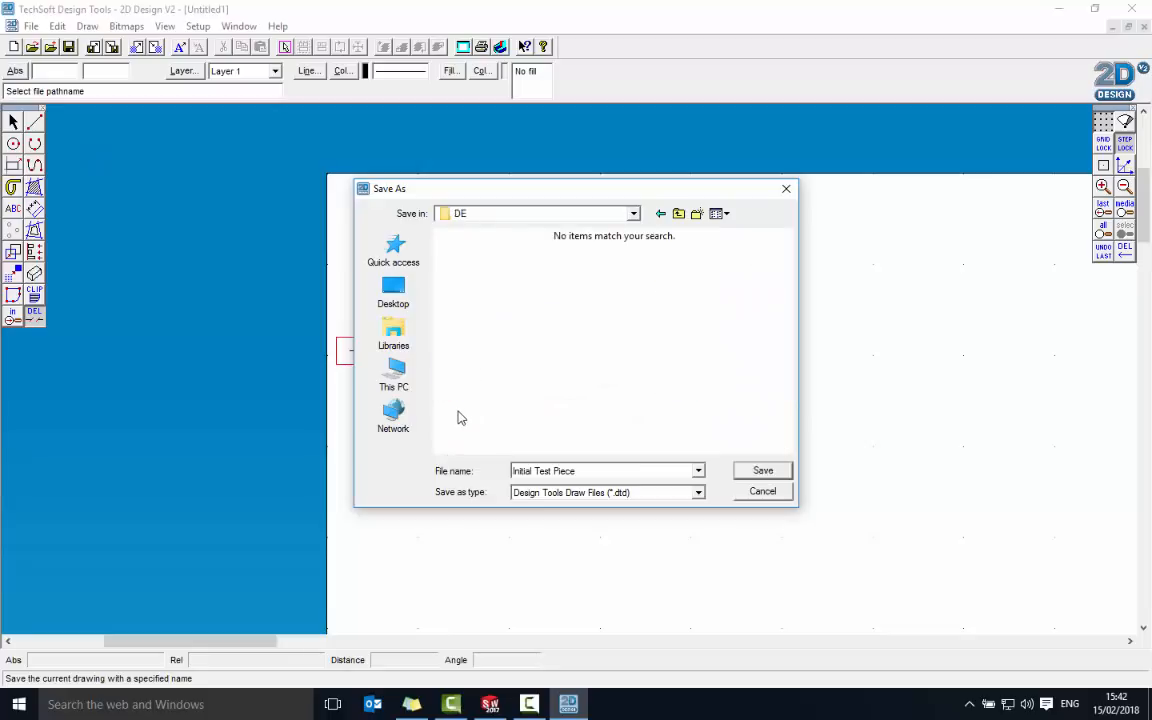
pyautogui.click(771, 476)
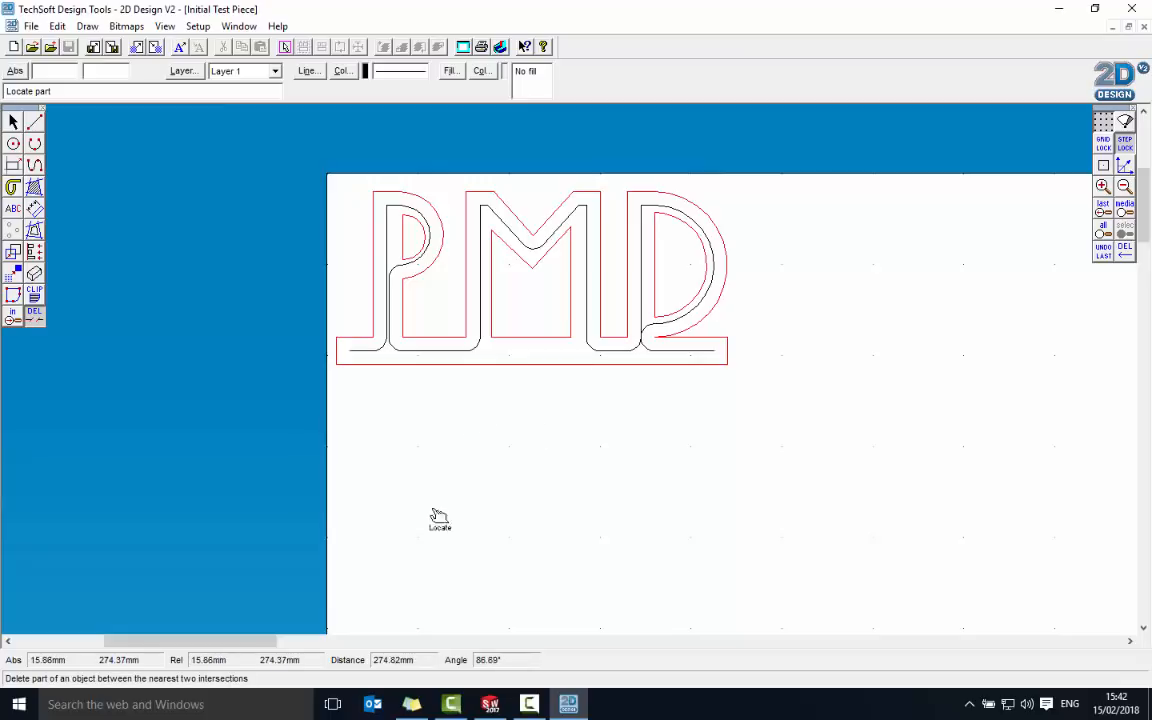
# Step: Switch to Outlook 2016 and start a new email message
pyautogui.click(18, 706)
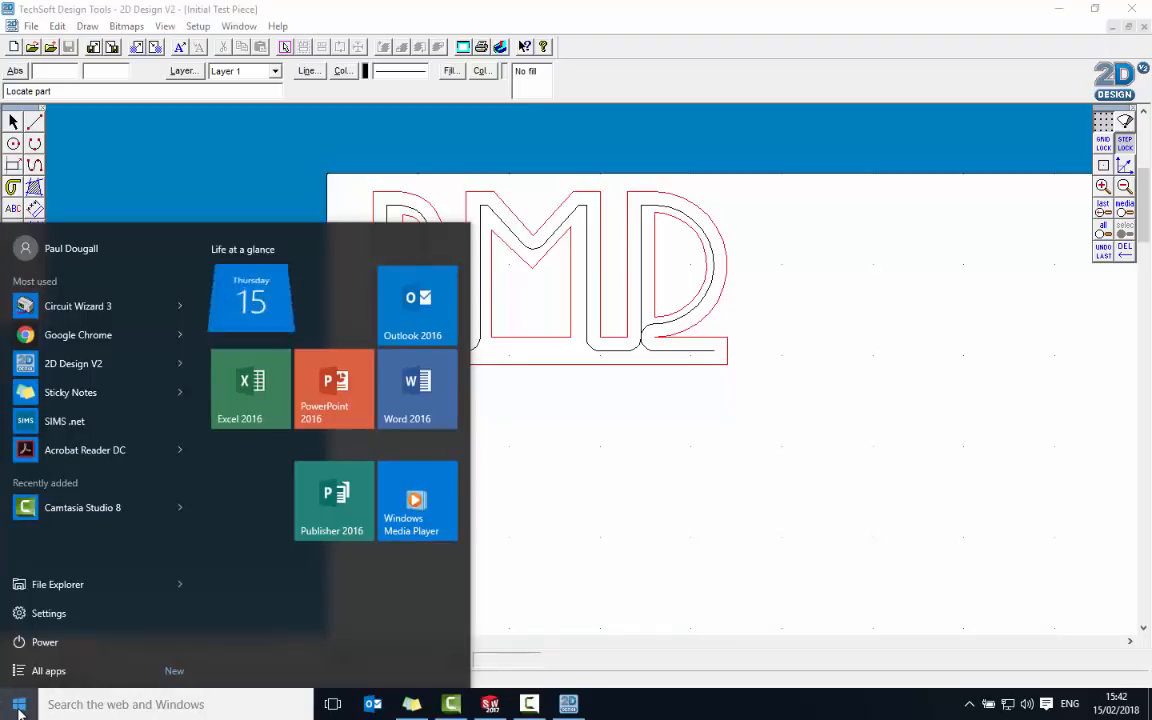
pyautogui.write('out')
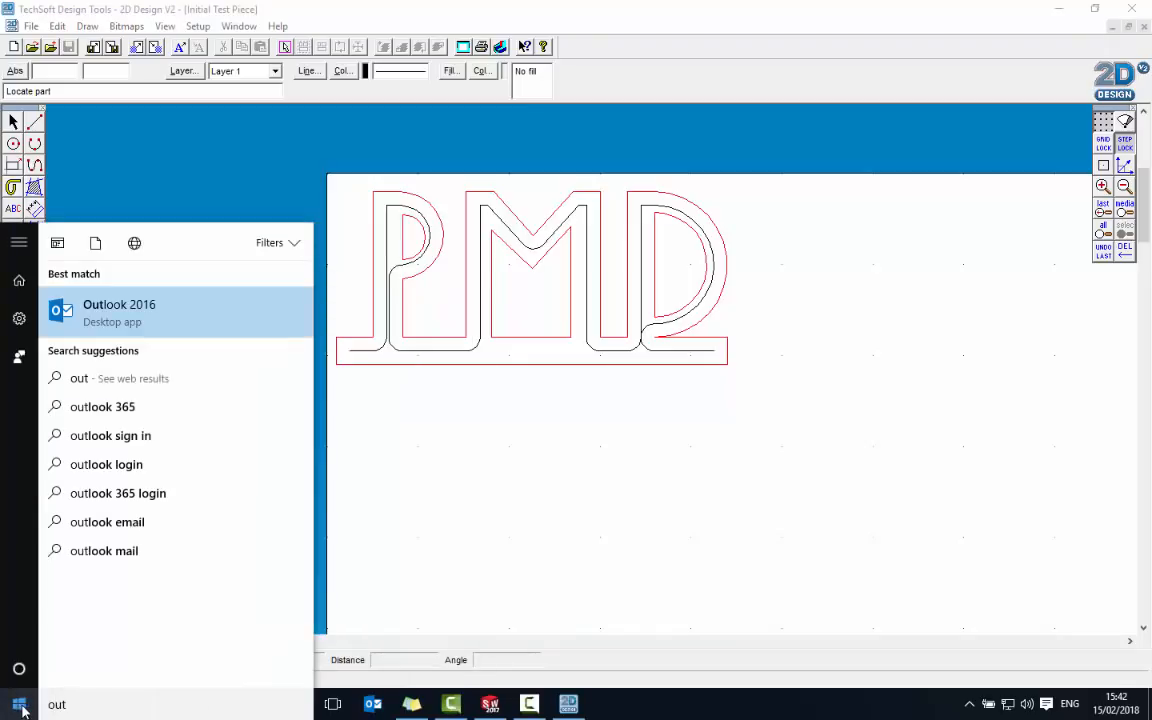
pyautogui.click(135, 316)
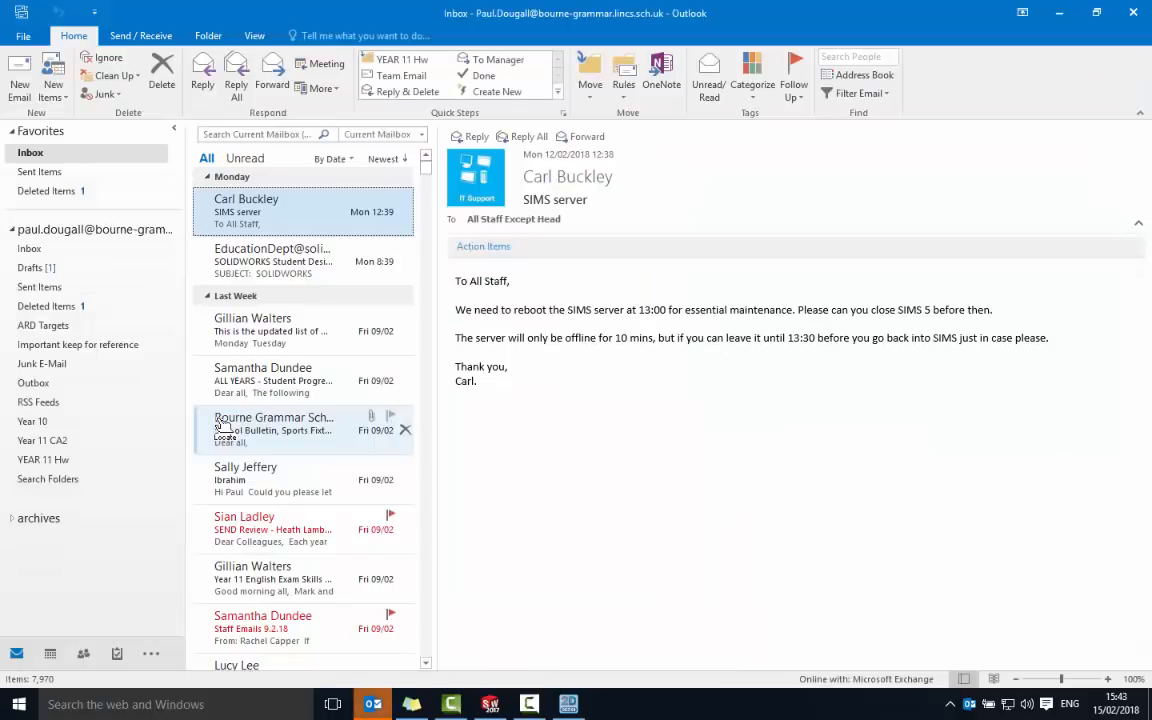
pyautogui.click(21, 90)
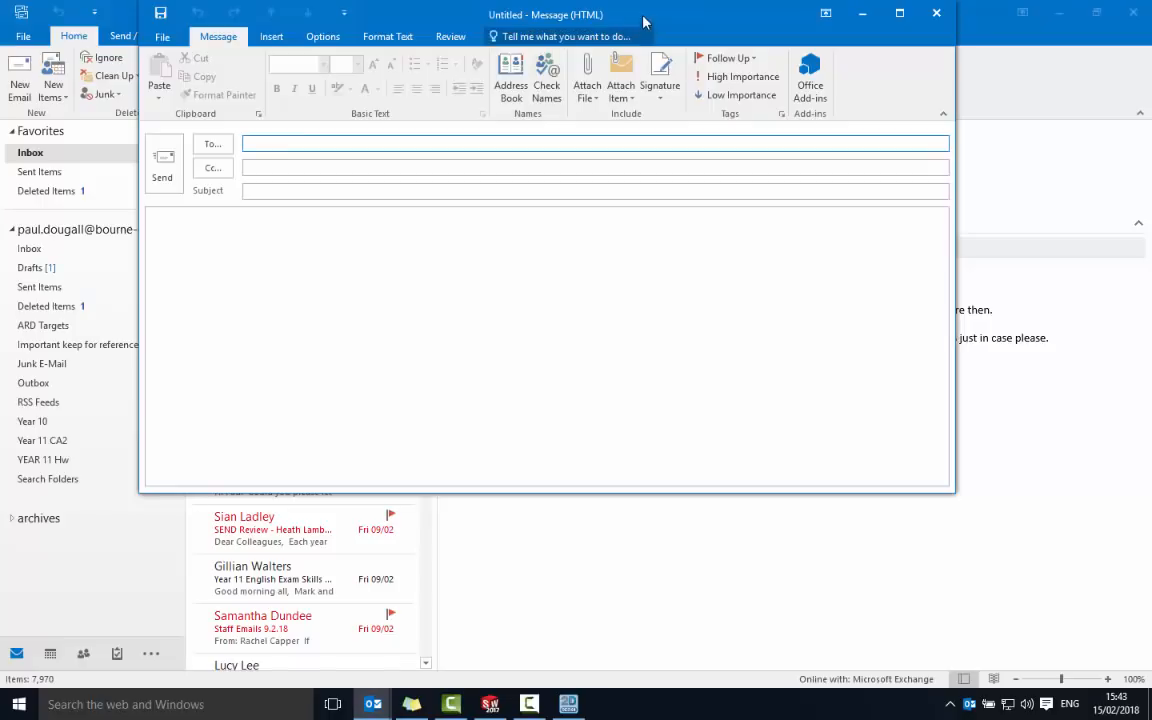
pyautogui.moveTo(643, 21); pyautogui.dragTo(608, 86)
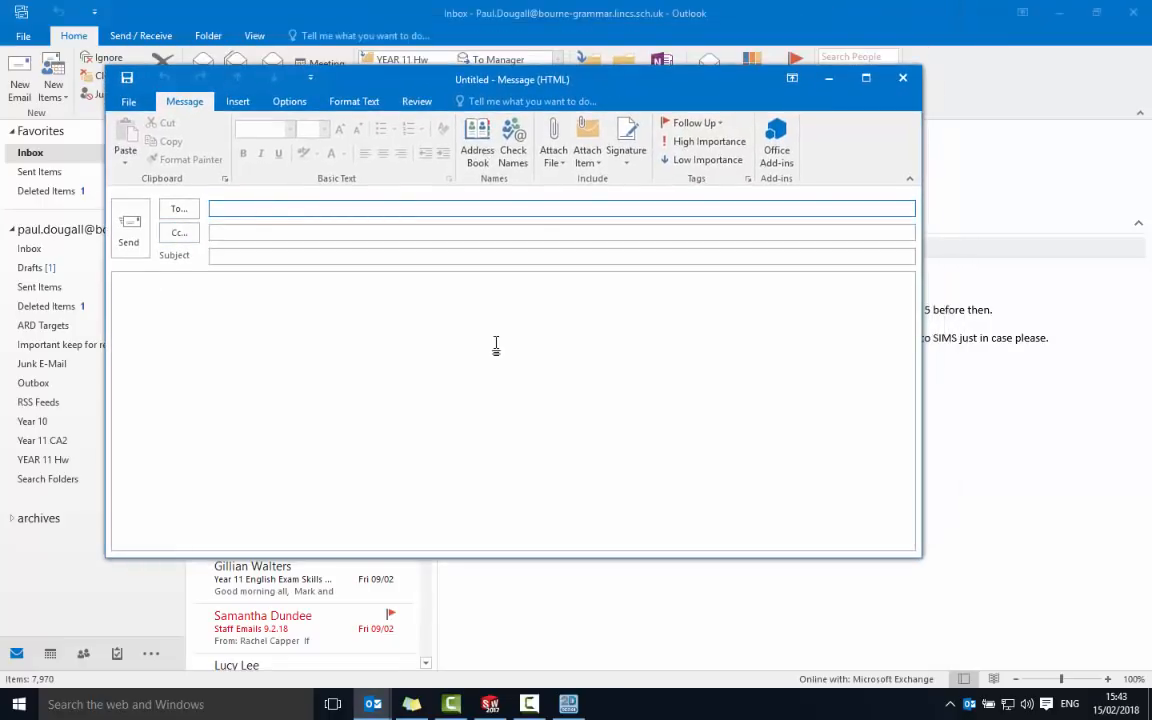
# Step: Address the message to LaserCutter and attach the Initial Test Piece.dtd file
pyautogui.write('laser')
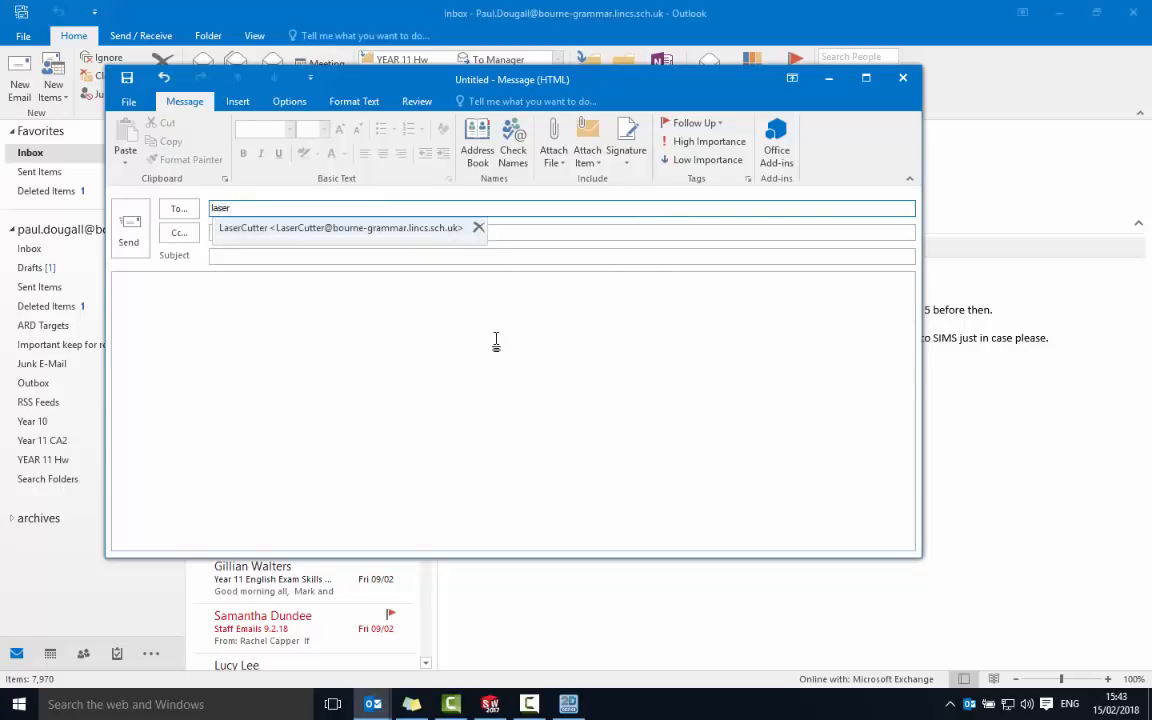
pyautogui.write('cutter')
pyautogui.click(516, 143)
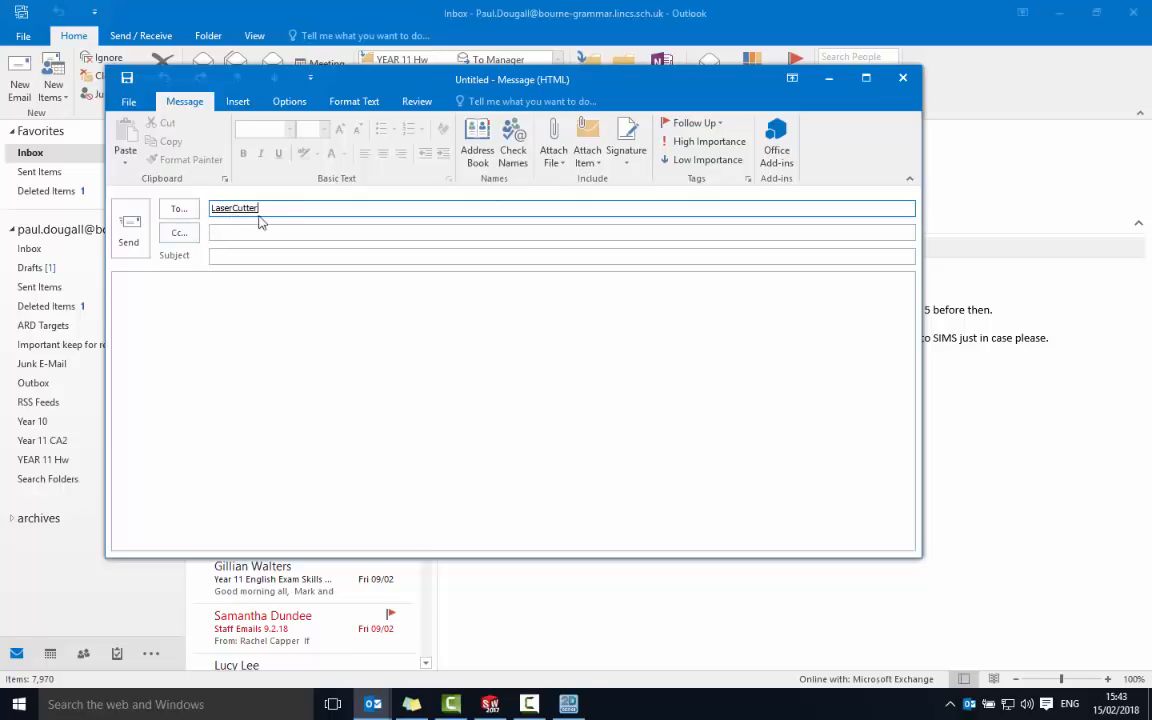
pyautogui.click(246, 328)
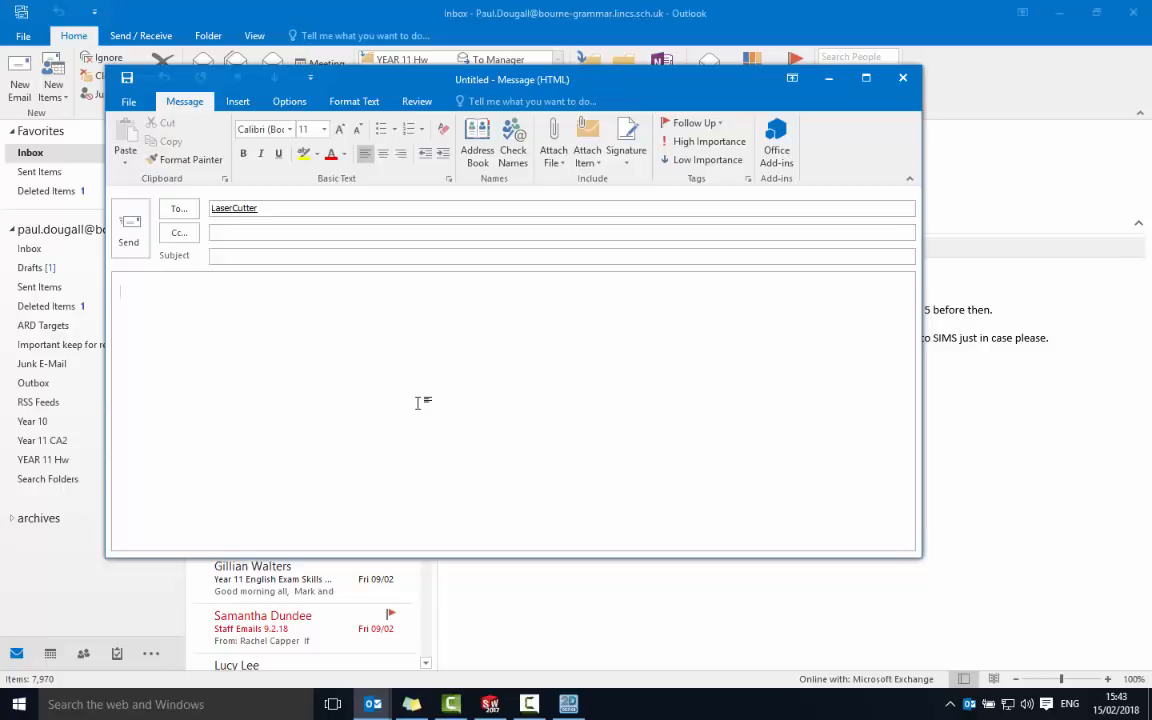
pyautogui.click(560, 164)
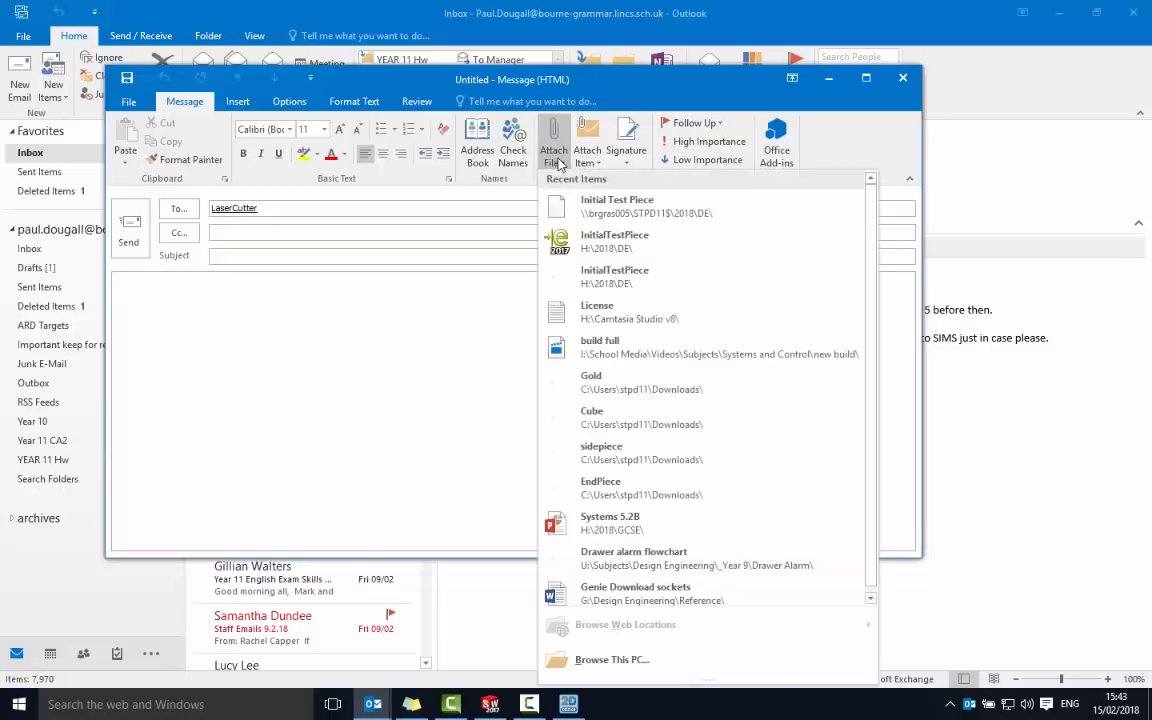
pyautogui.click(576, 206)
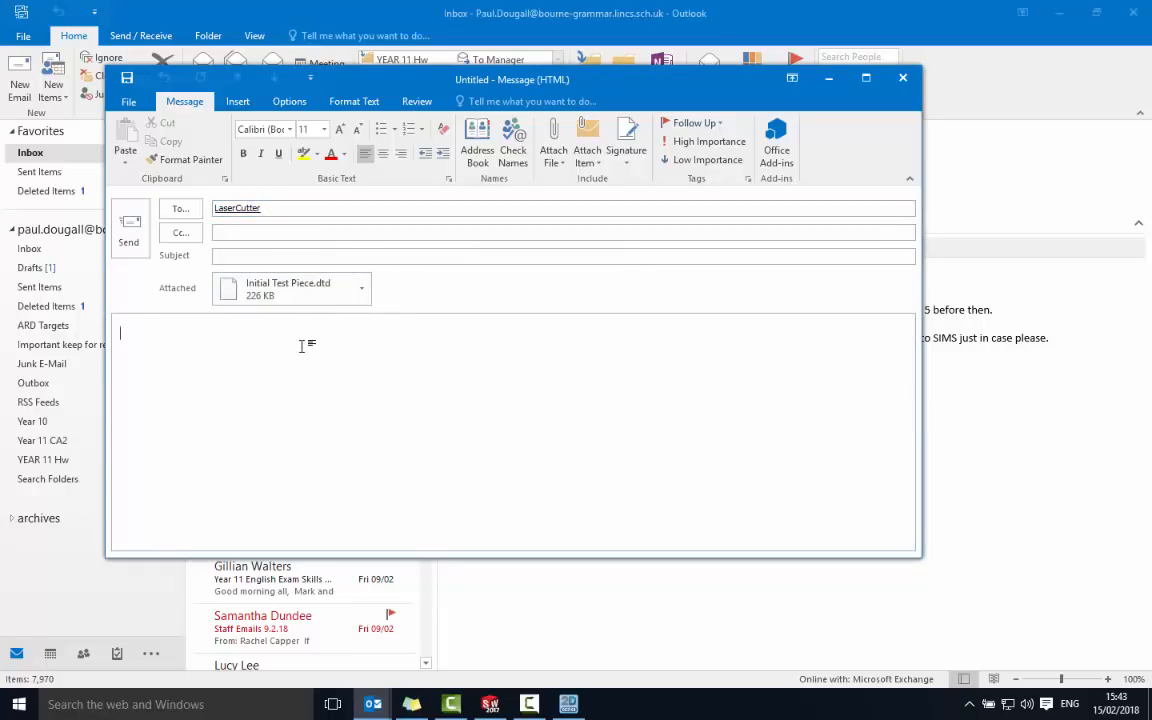
# Step: Send the message without a subject and close Outlook
pyautogui.click(134, 236)
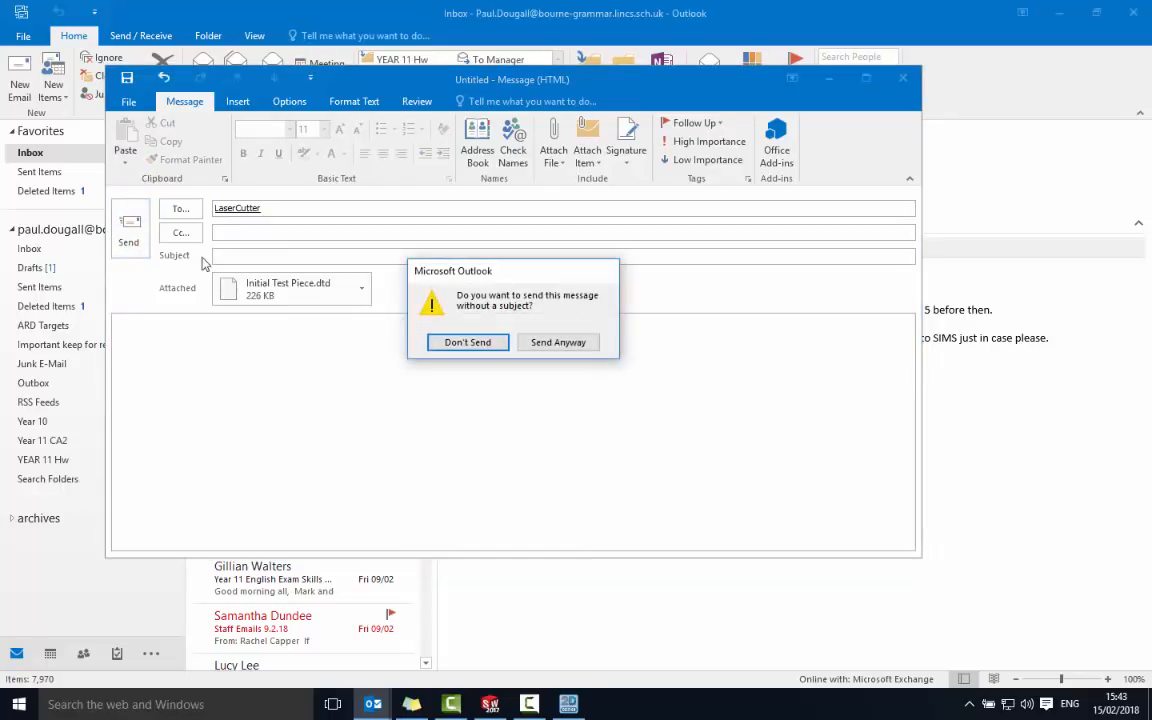
pyautogui.click(556, 343)
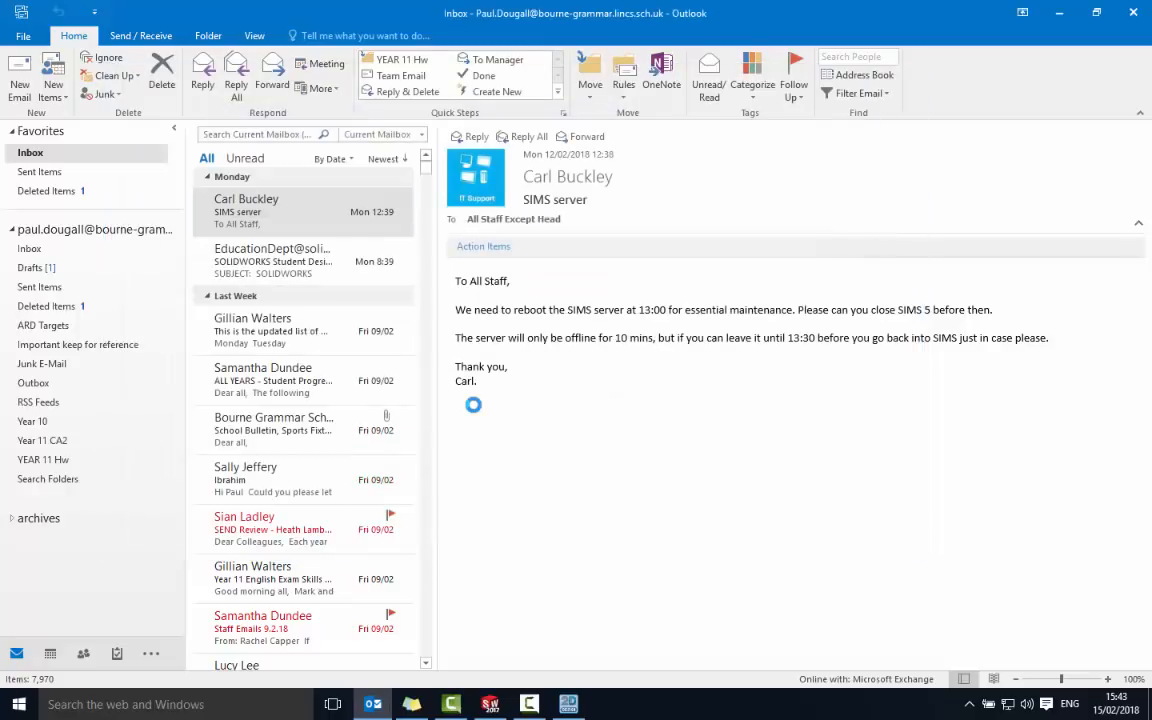
pyautogui.click(1142, 18)
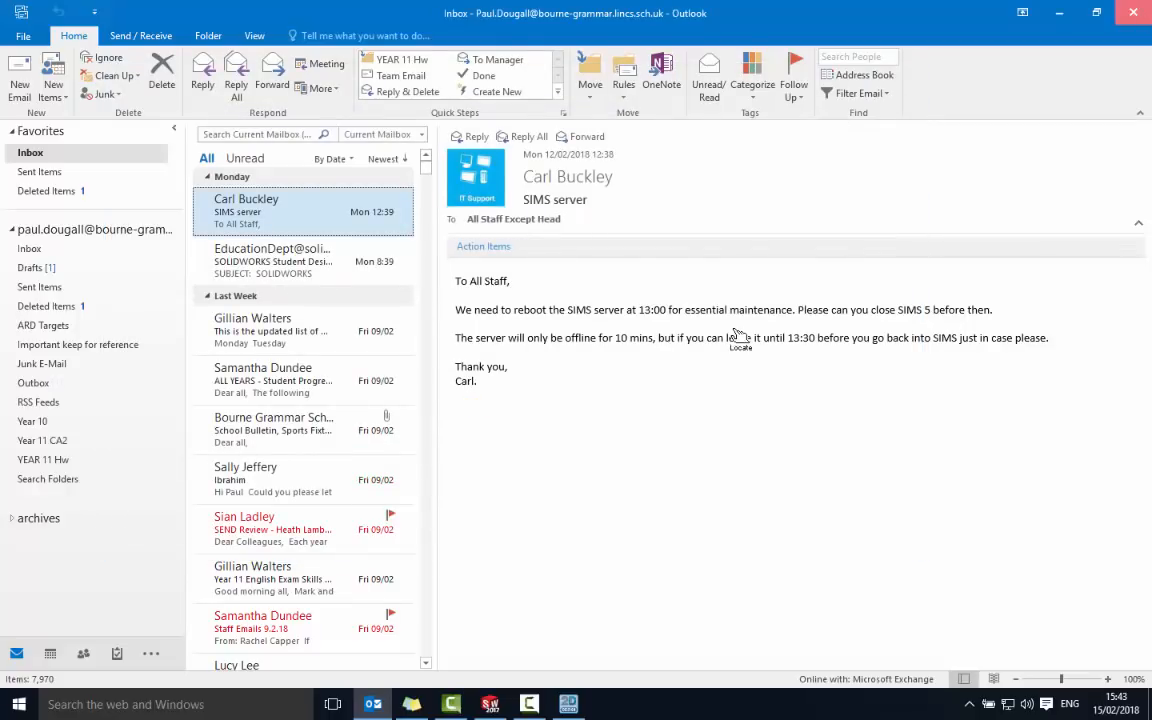